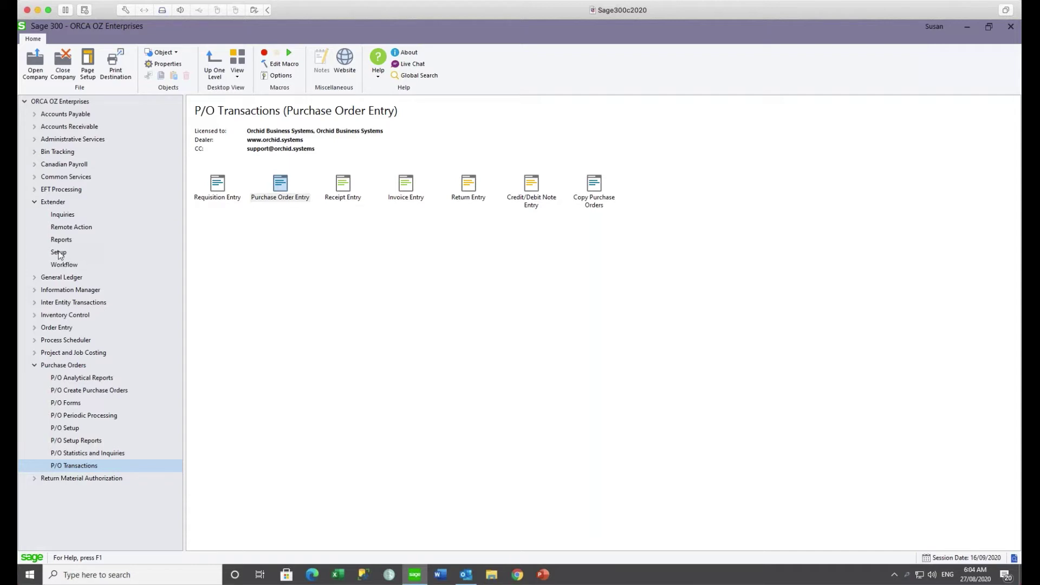
pyautogui.click(60, 252)
pyautogui.doubleClick(539, 185)
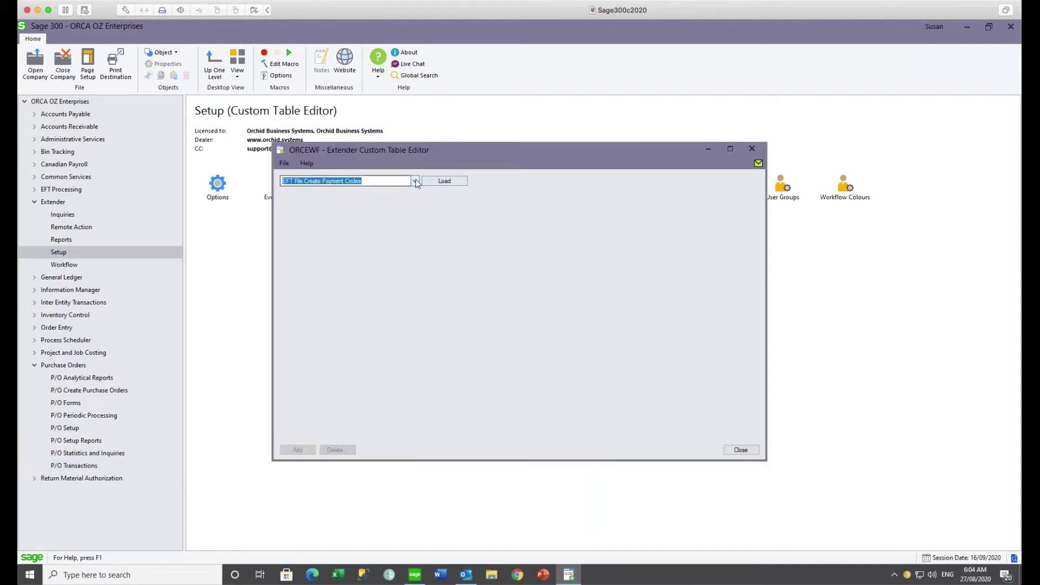
pyautogui.click(415, 181)
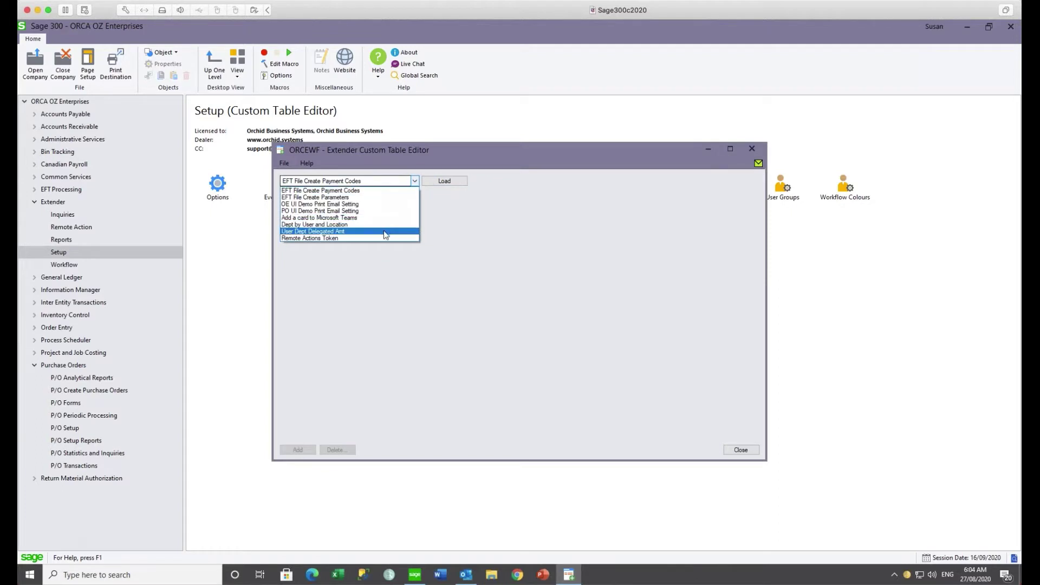
pyautogui.click(385, 231)
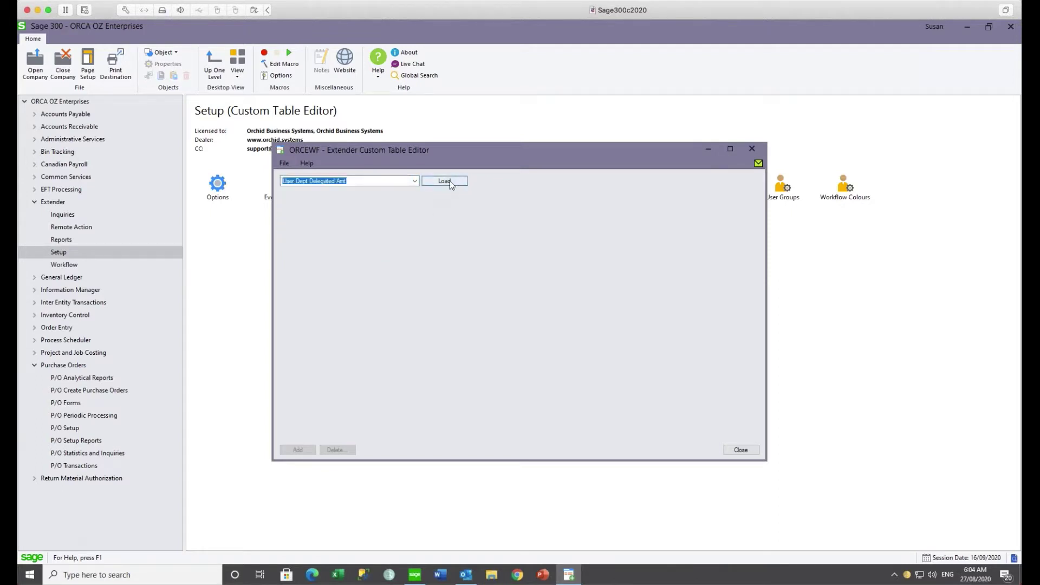
pyautogui.click(445, 181)
pyautogui.click(431, 195)
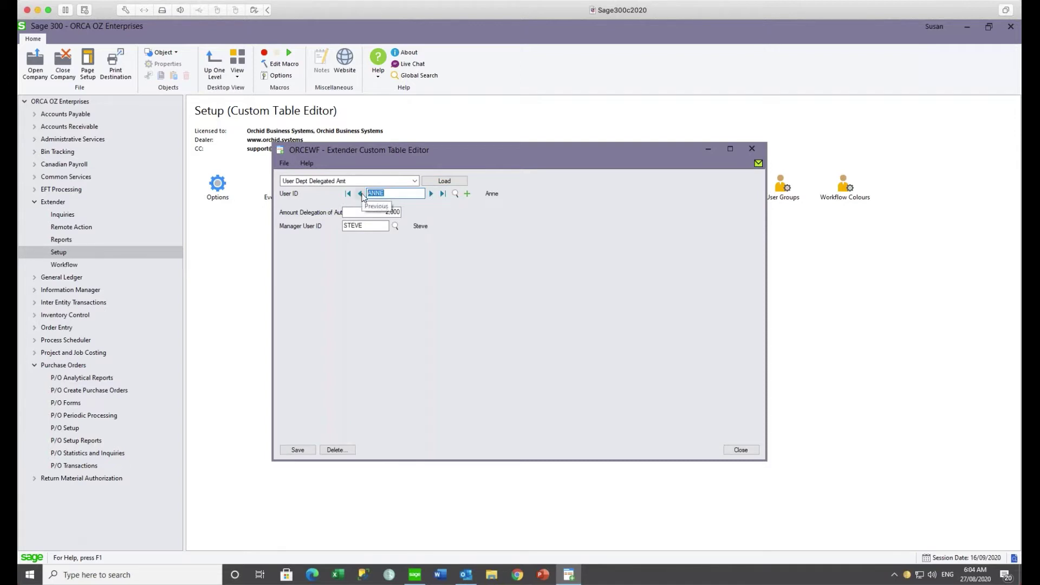
pyautogui.moveTo(371, 213); pyautogui.dragTo(335, 227)
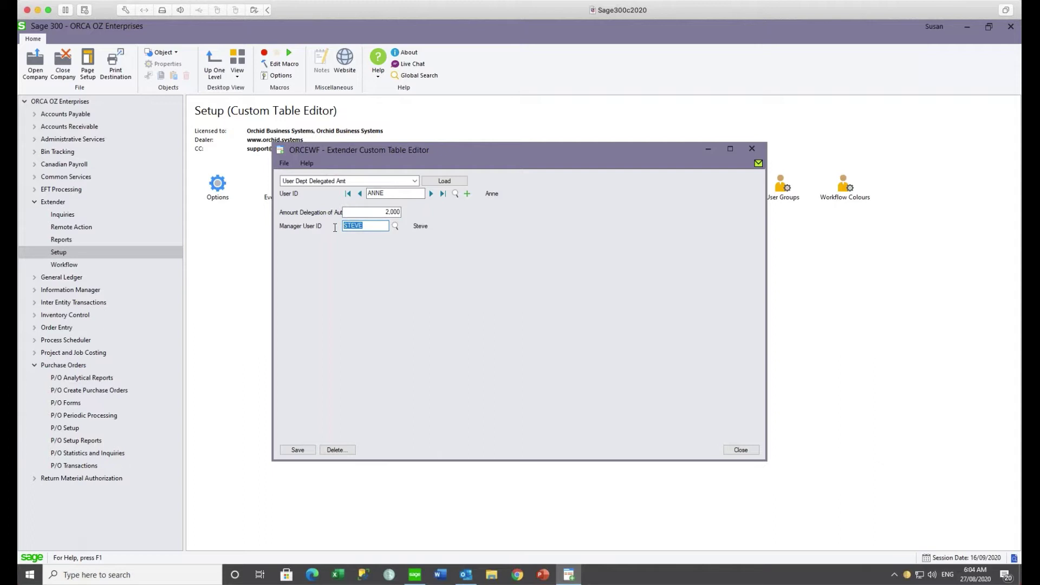
pyautogui.click(432, 194)
pyautogui.moveTo(367, 212); pyautogui.dragTo(413, 209)
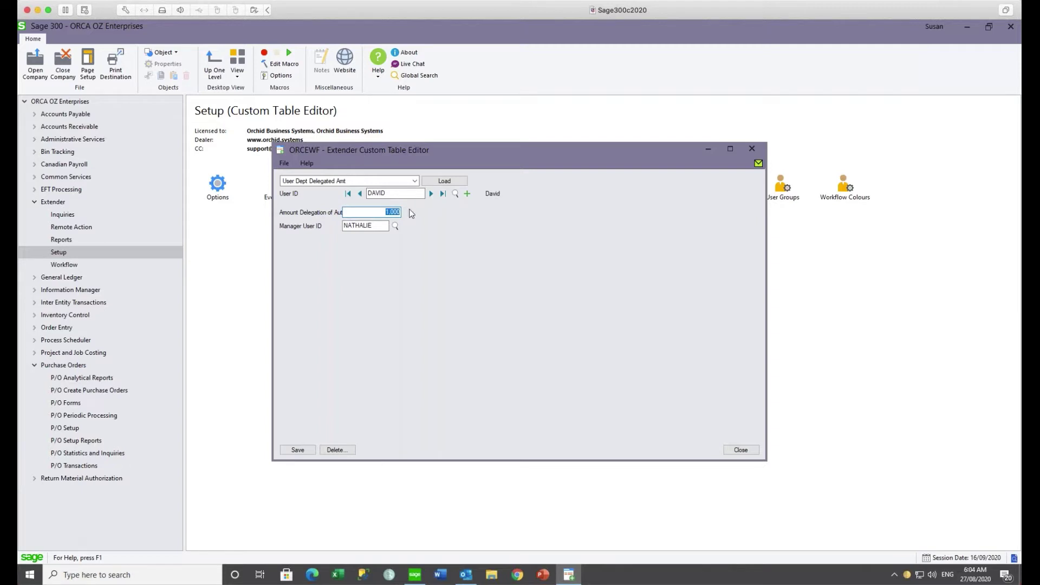
pyautogui.click(379, 226)
pyautogui.moveTo(379, 226); pyautogui.dragTo(342, 226)
pyautogui.click(443, 194)
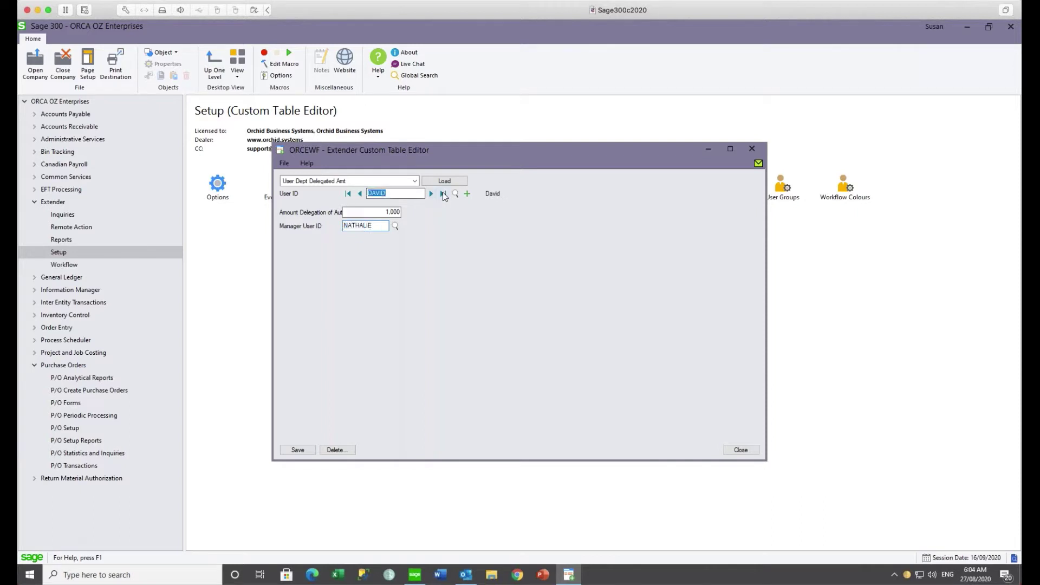
pyautogui.doubleClick(392, 211)
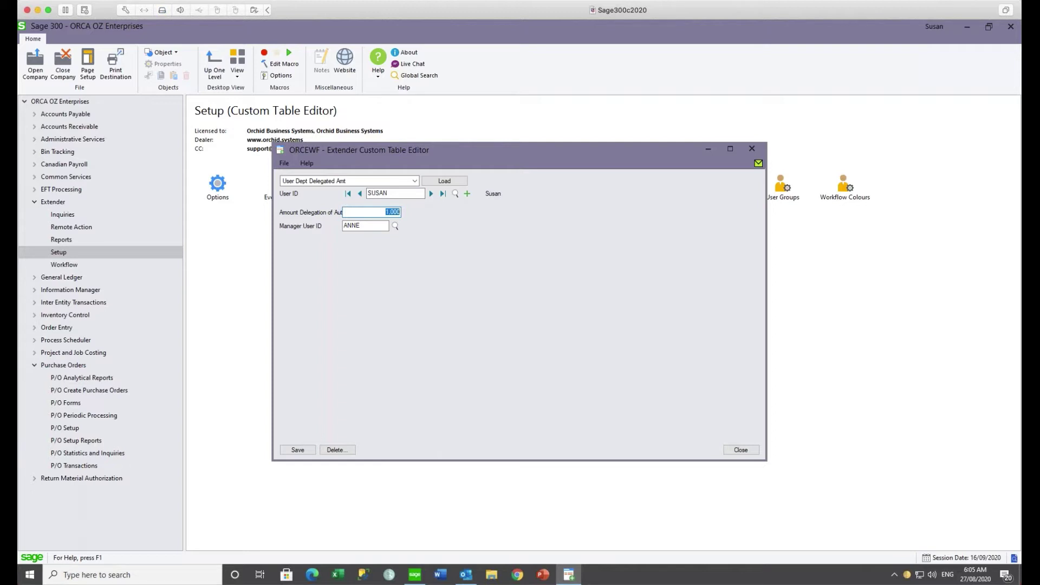
pyautogui.click(752, 149)
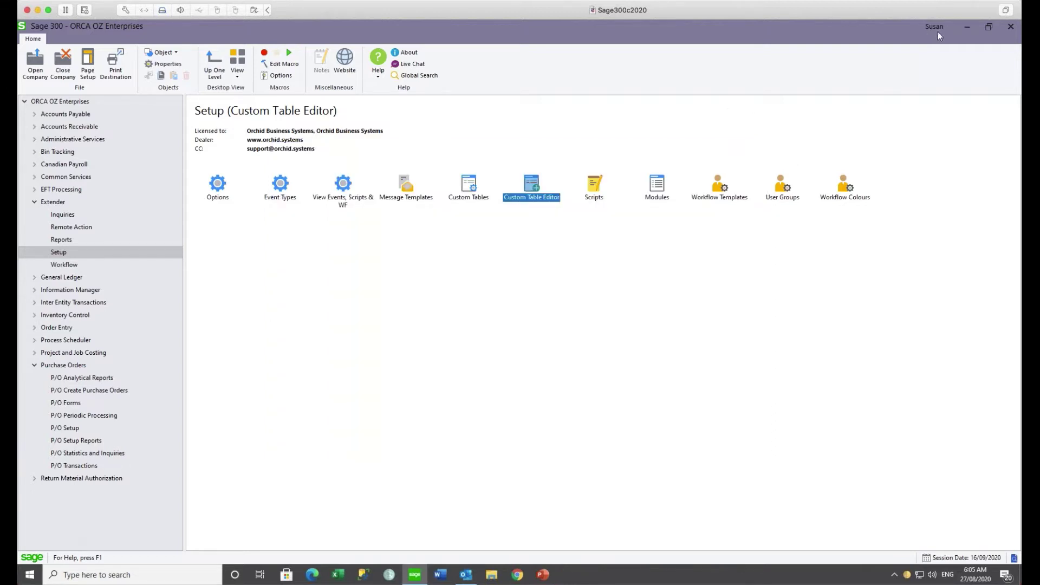
pyautogui.click(81, 466)
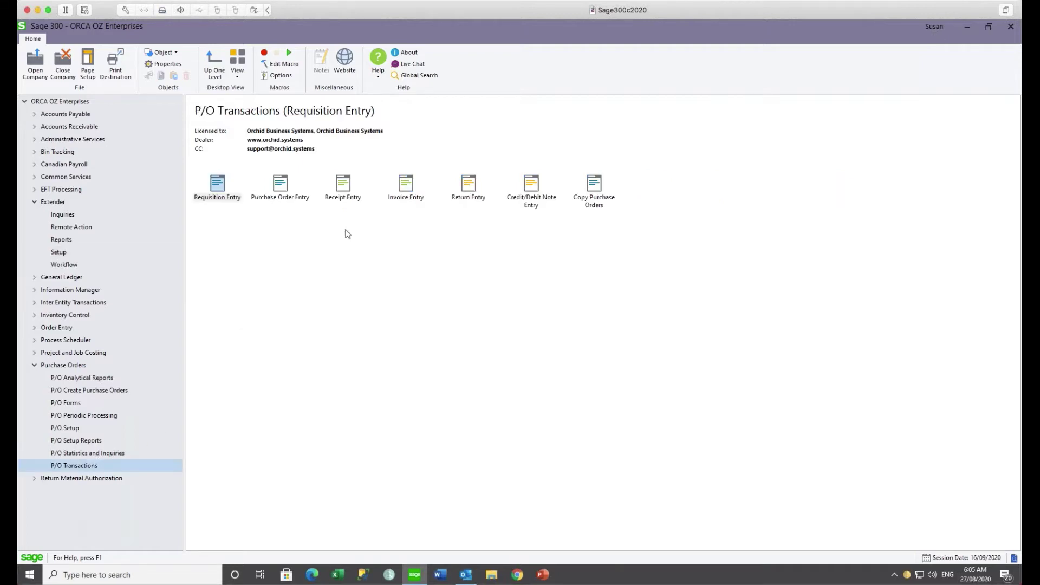
# Step: Start a new purchase order for vendor 1350 with the description 'Stationery'
pyautogui.doubleClick(282, 187)
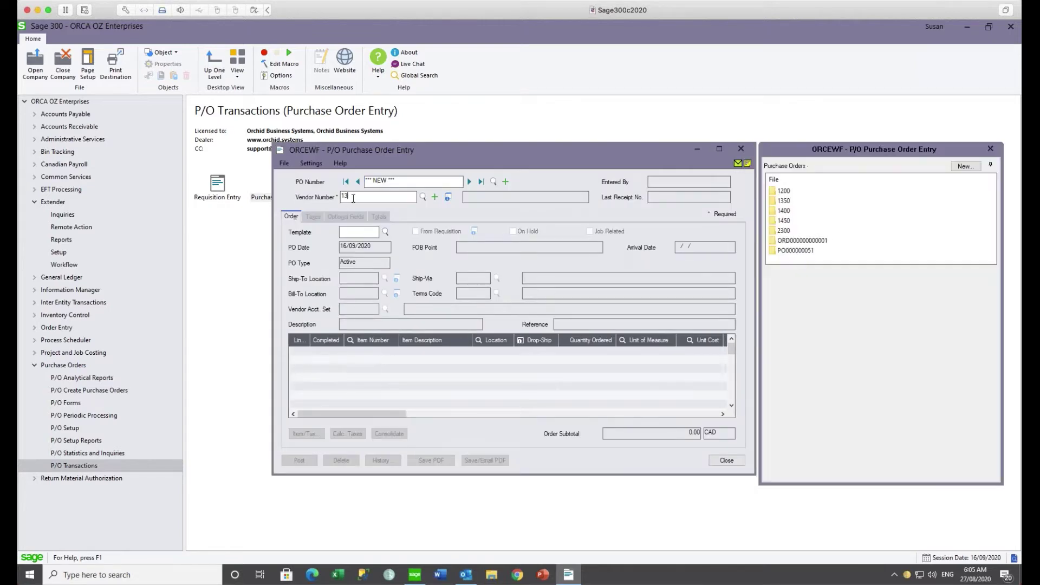
pyautogui.click(347, 325)
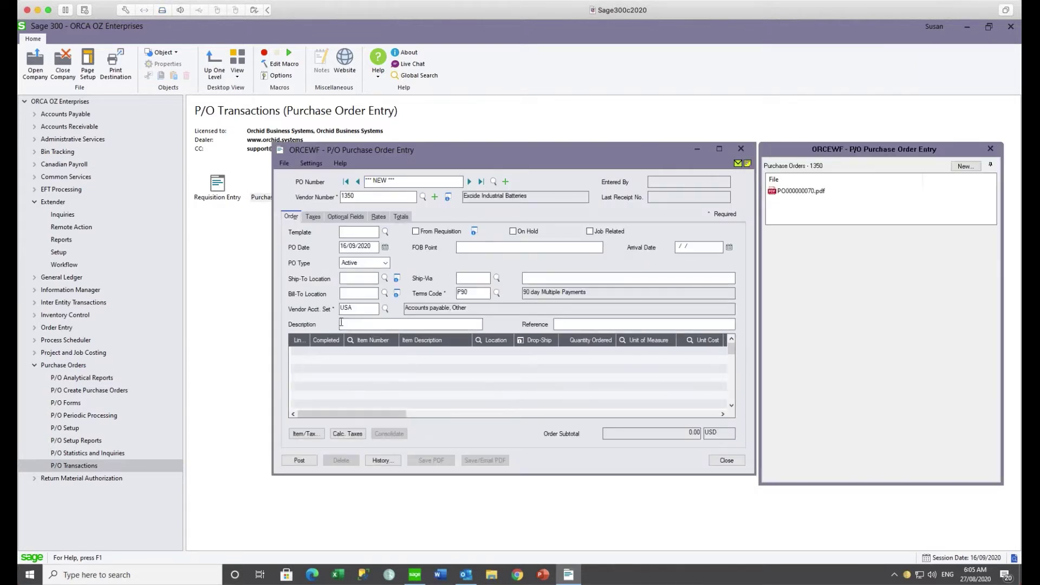
pyautogui.write('Stationery')
# Step: Add a line for 10 of item A1-103/0 at location 1, then post the order on hold
pyautogui.click(363, 351)
pyautogui.write('A1-1')
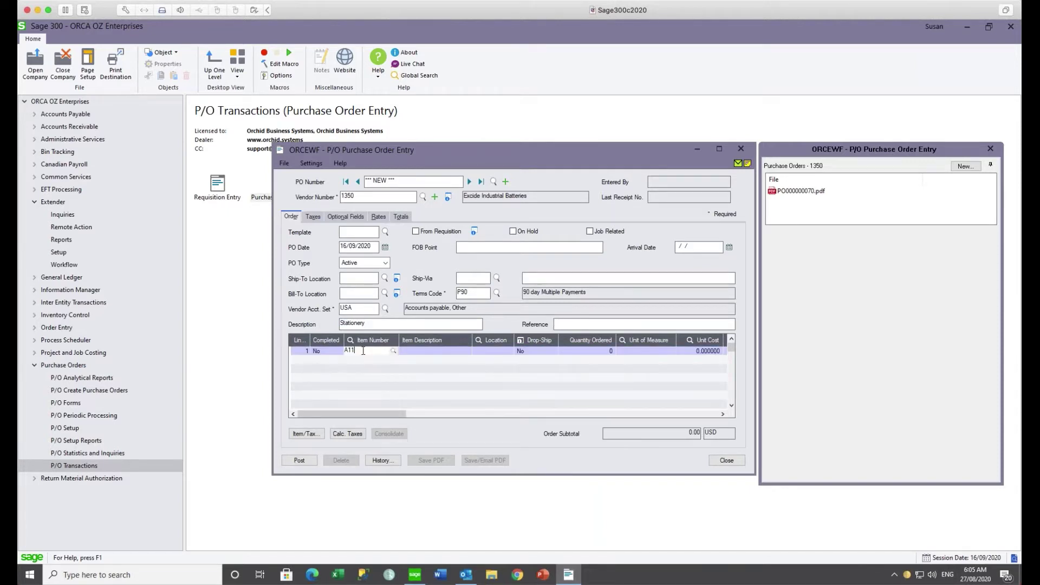
pyautogui.write('03/')
pyautogui.write('03')
pyautogui.press('Tab')
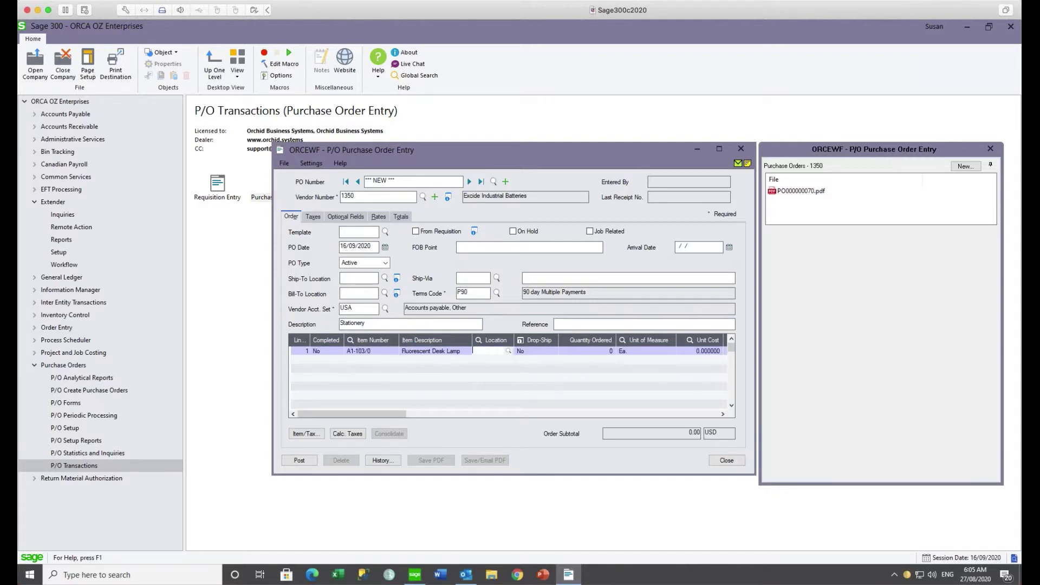
pyautogui.write('1')
pyautogui.press('Tab')
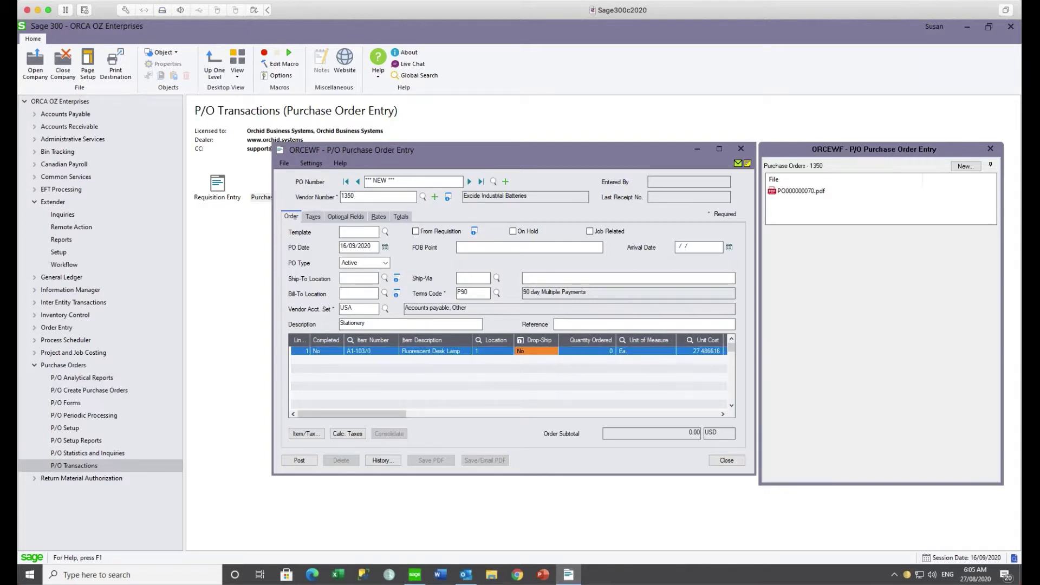
pyautogui.press('Tab')
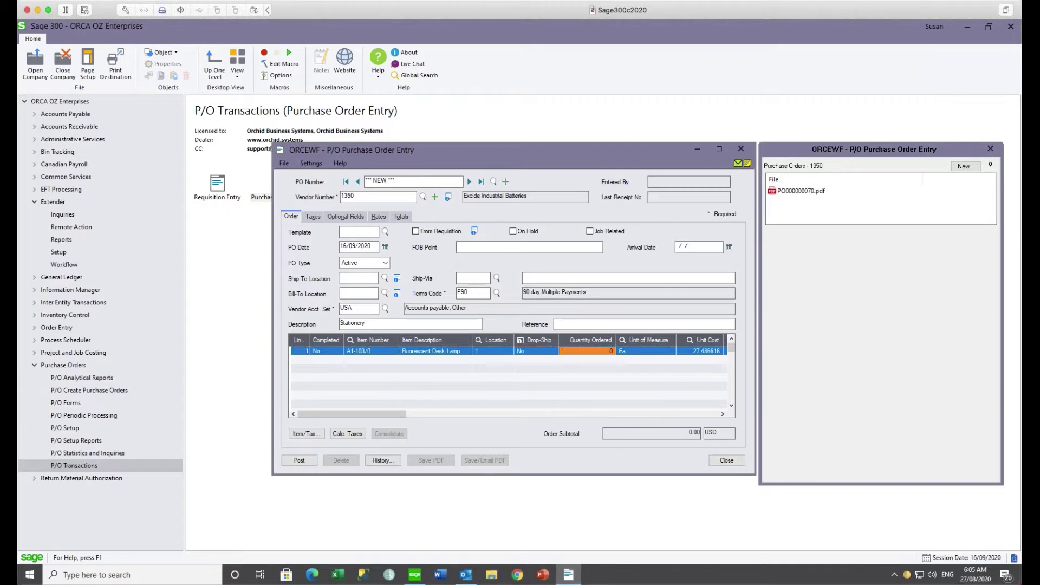
pyautogui.write('10')
pyautogui.press('Tab')
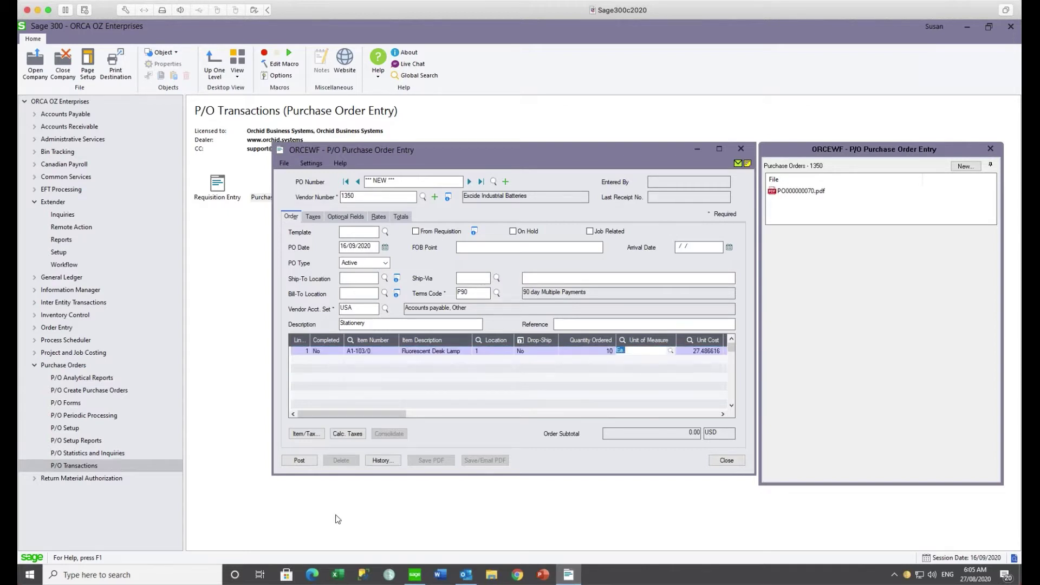
pyautogui.click(301, 464)
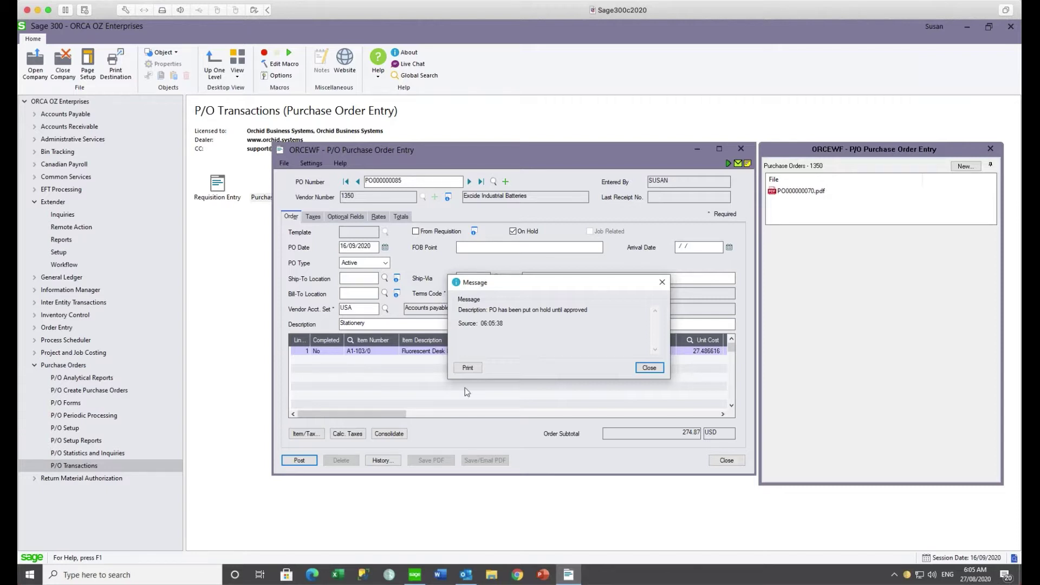
pyautogui.click(650, 368)
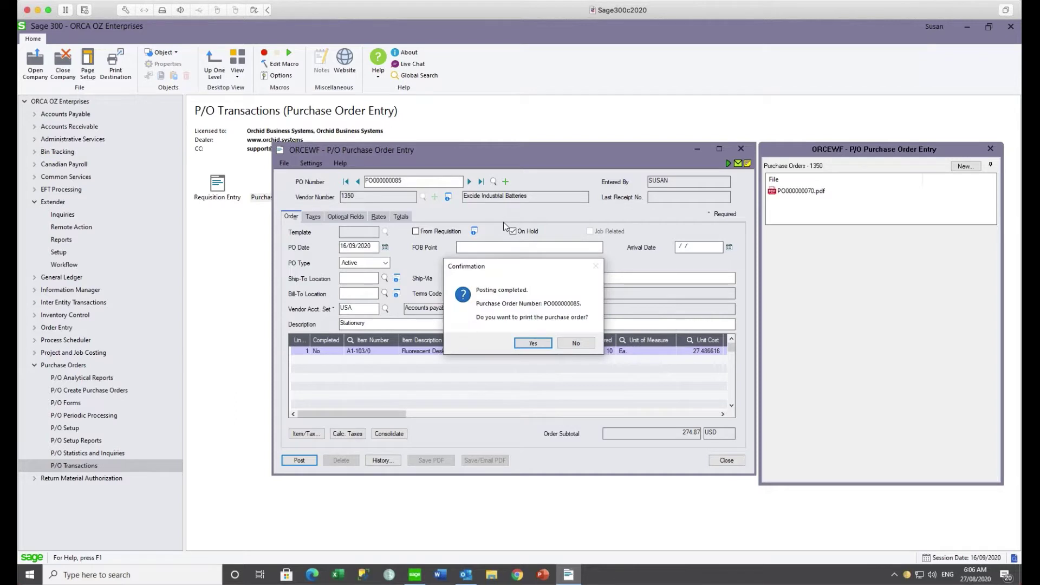
# Step: Skip printing, then start an order for vendor 1400 described 'New Router - storm damage'
pyautogui.click(577, 347)
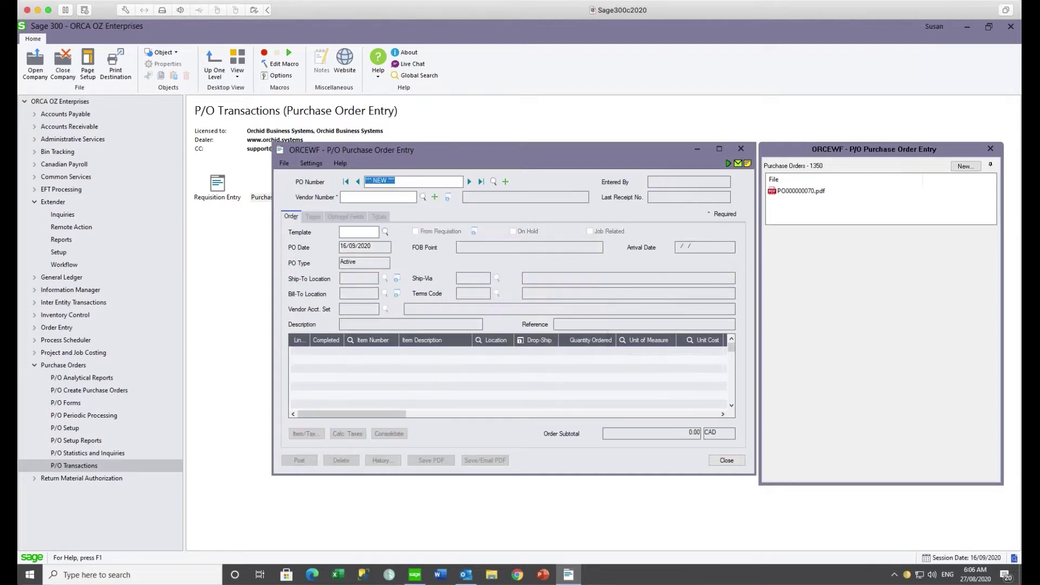
pyautogui.click(387, 196)
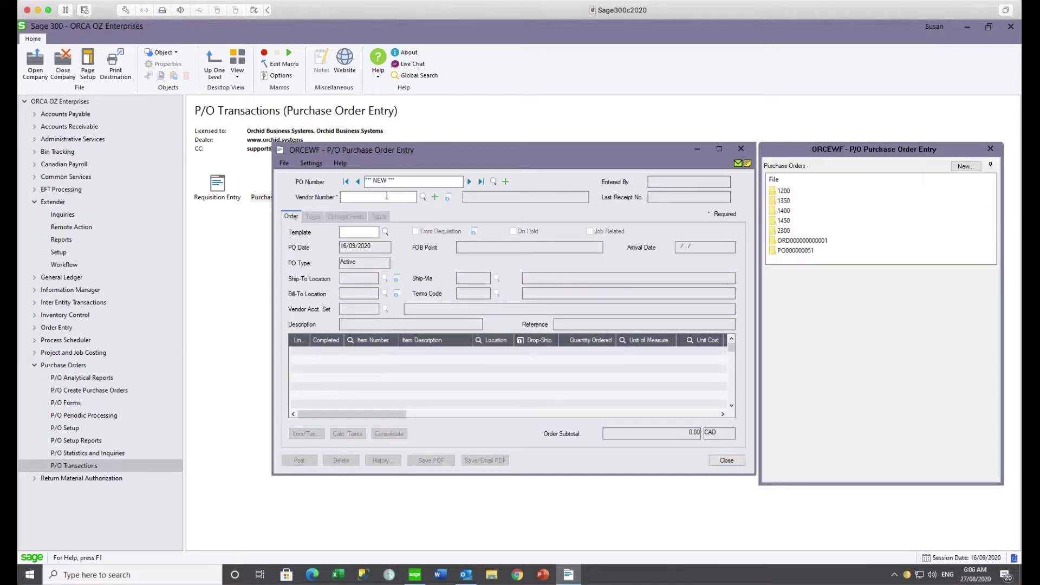
pyautogui.write('1400')
pyautogui.press('Tab')
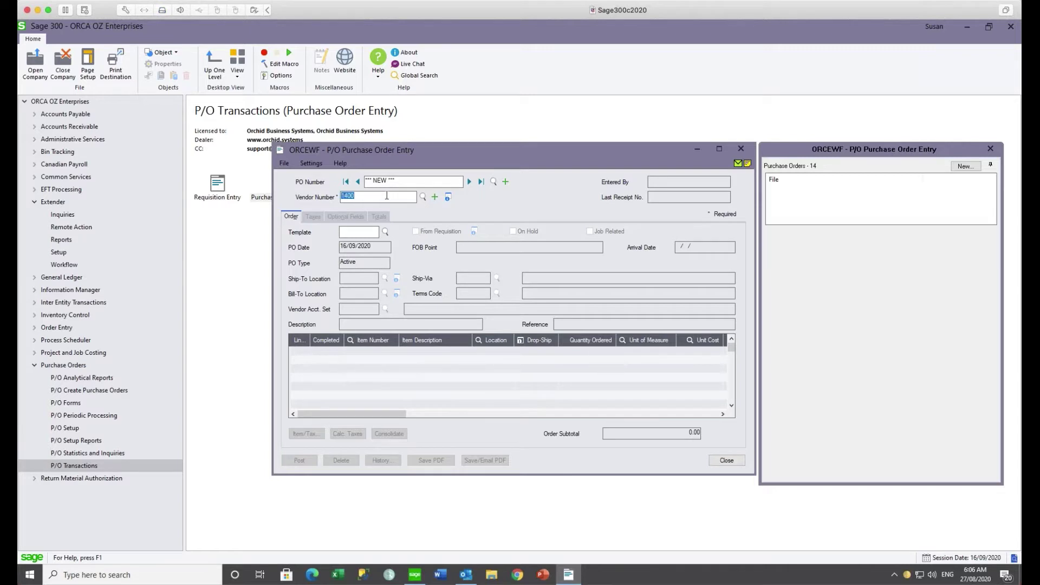
pyautogui.write('N')
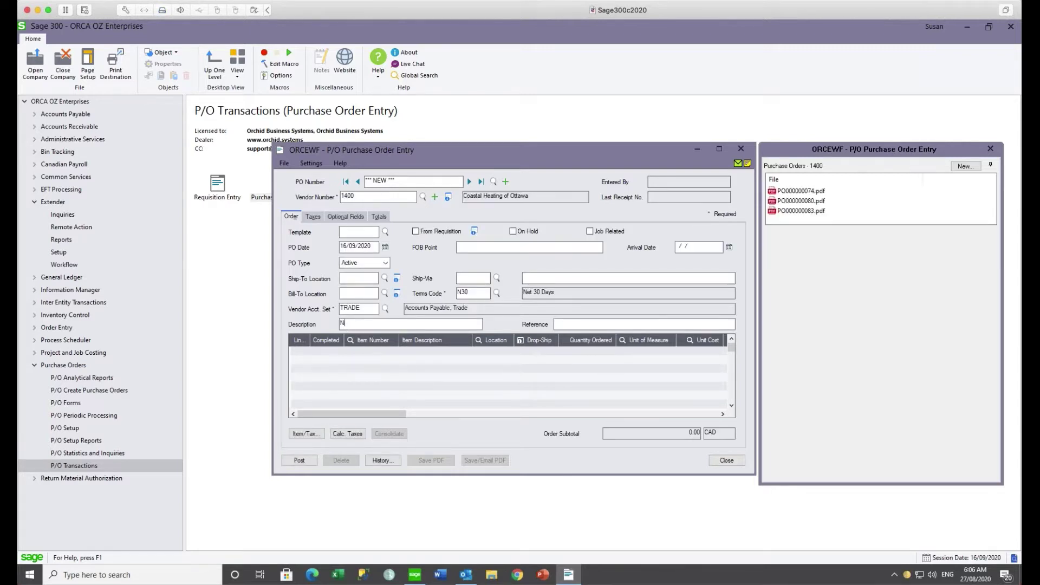
pyautogui.write('ew Router - storm damage')
# Step: Add a detail line for 100 Fluorescent Desk Lamps
pyautogui.click(362, 352)
pyautogui.click(351, 340)
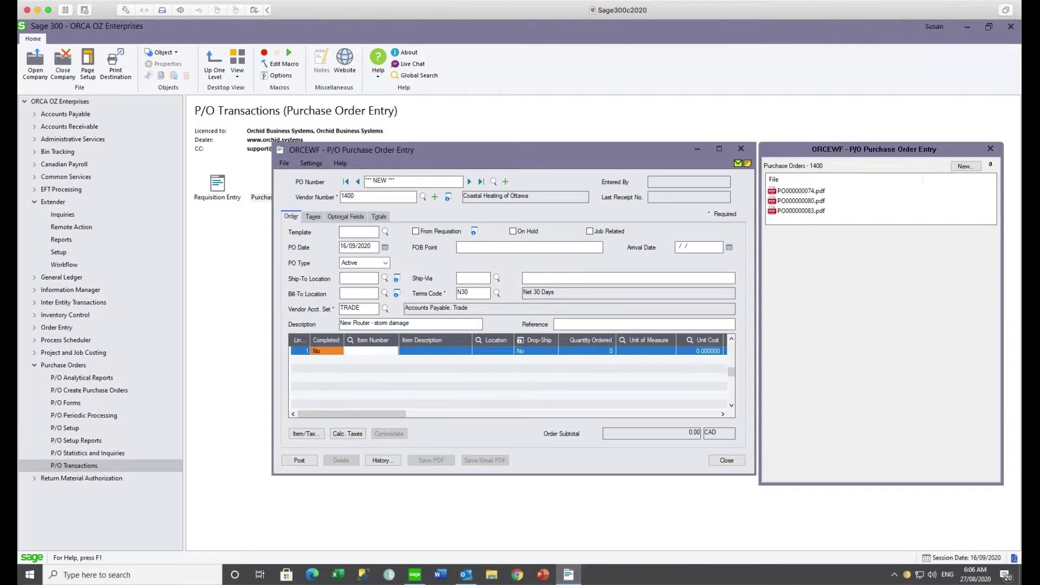
pyautogui.click(287, 214)
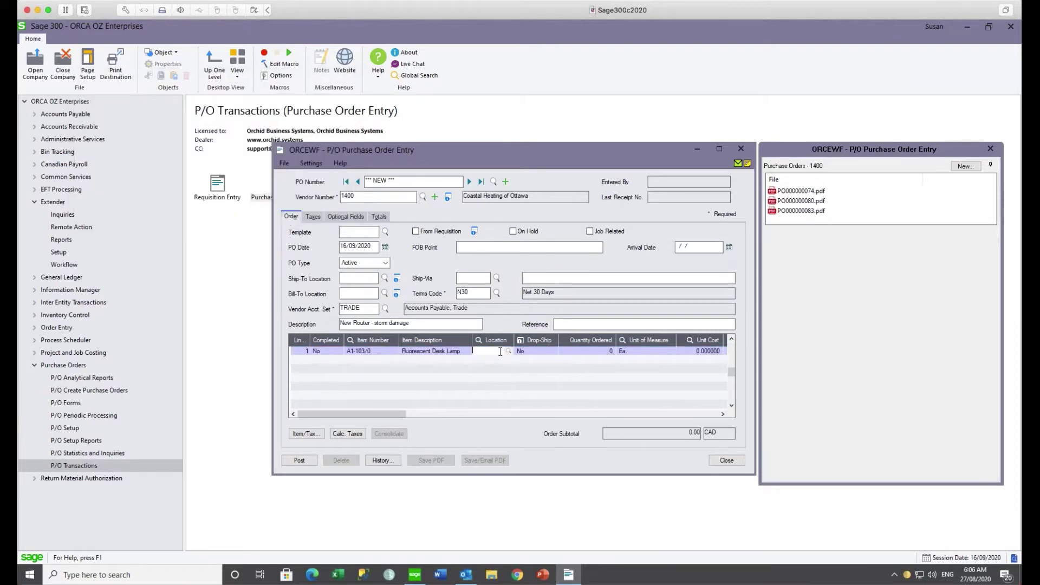
pyautogui.write('100')
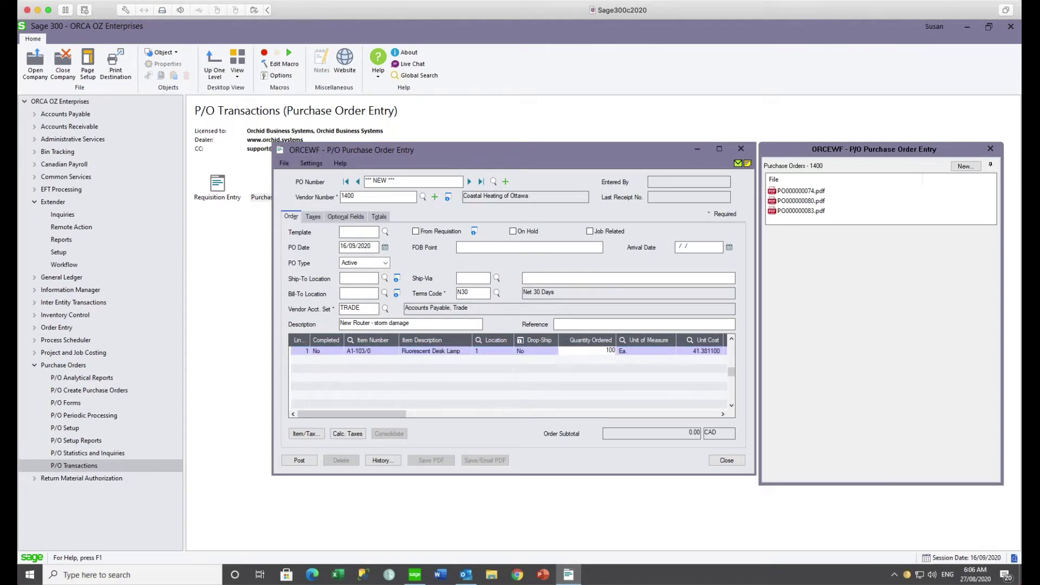
pyautogui.press('Tab')
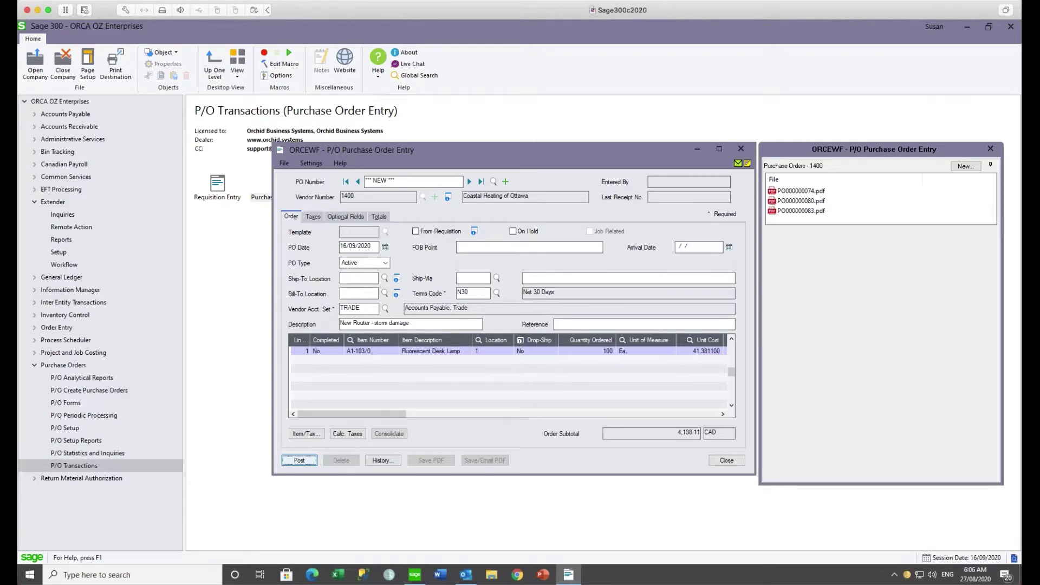
# Step: Post the router order on hold without printing, then load the latest order, PO000000086
pyautogui.press('Return')
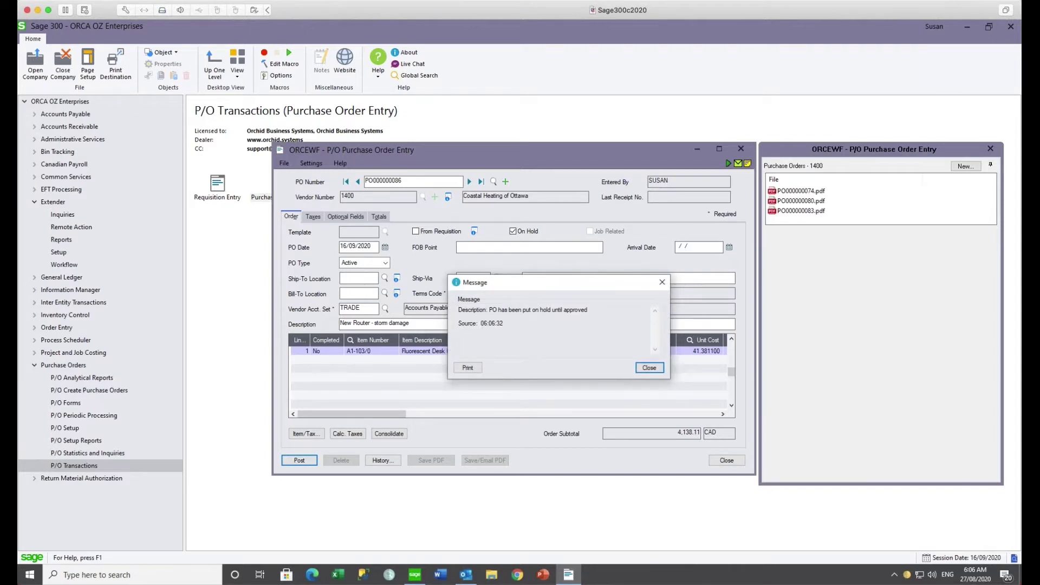
pyautogui.click(653, 368)
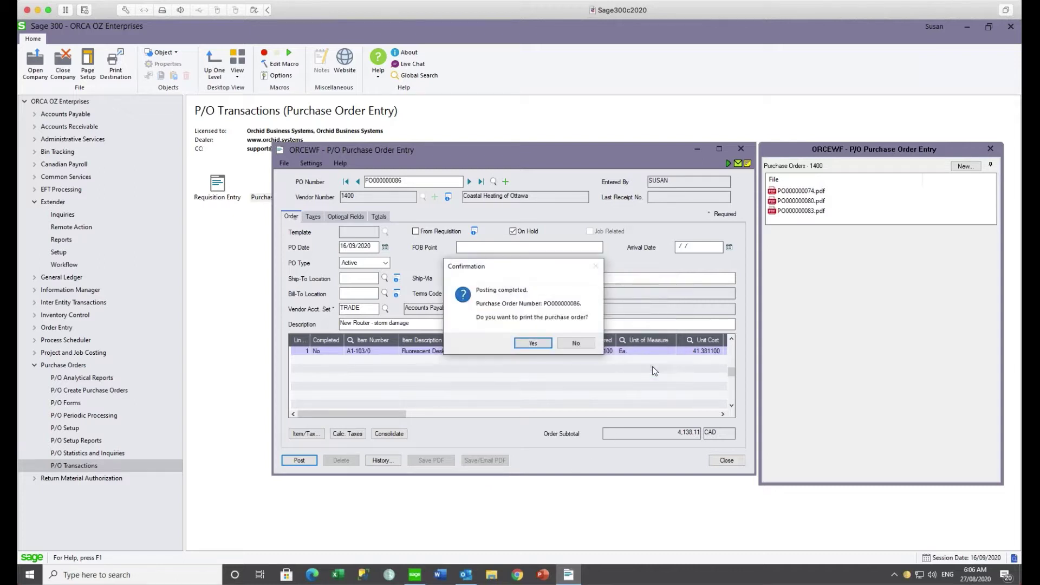
pyautogui.click(575, 346)
pyautogui.click(477, 183)
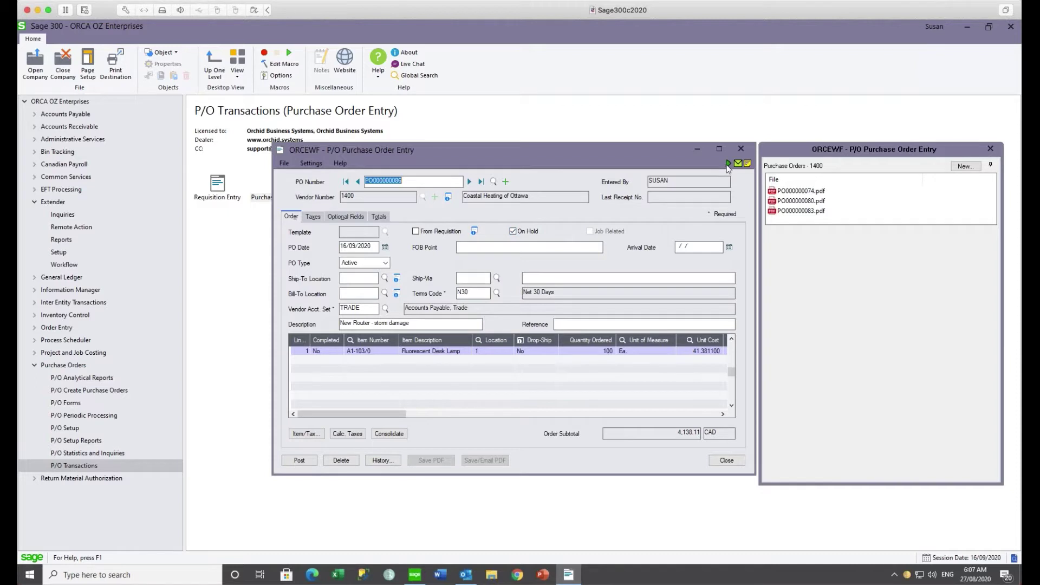
# Step: View the Log, ApproveM and Reject workflow actions for PO000000086, then close Purchase Order Entry
pyautogui.click(729, 166)
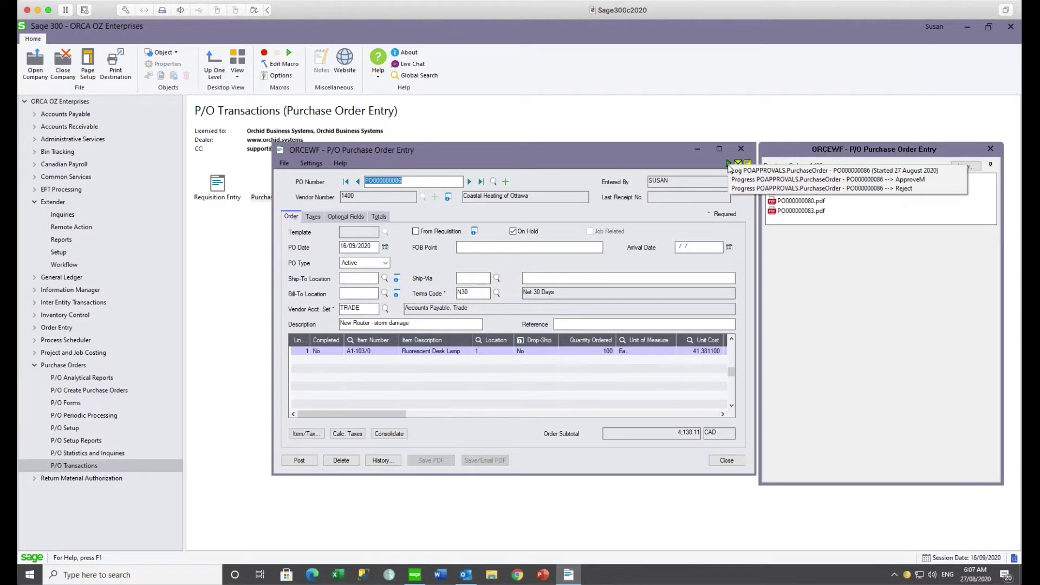
pyautogui.click(741, 149)
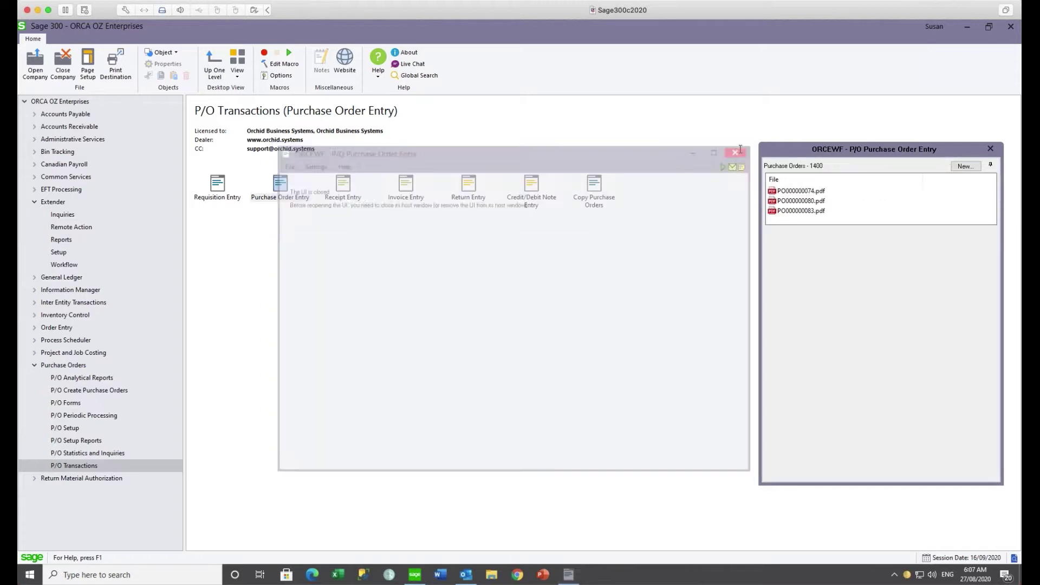
# Step: Open the Extender Workflow Console and set the View filter back to All
pyautogui.click(63, 267)
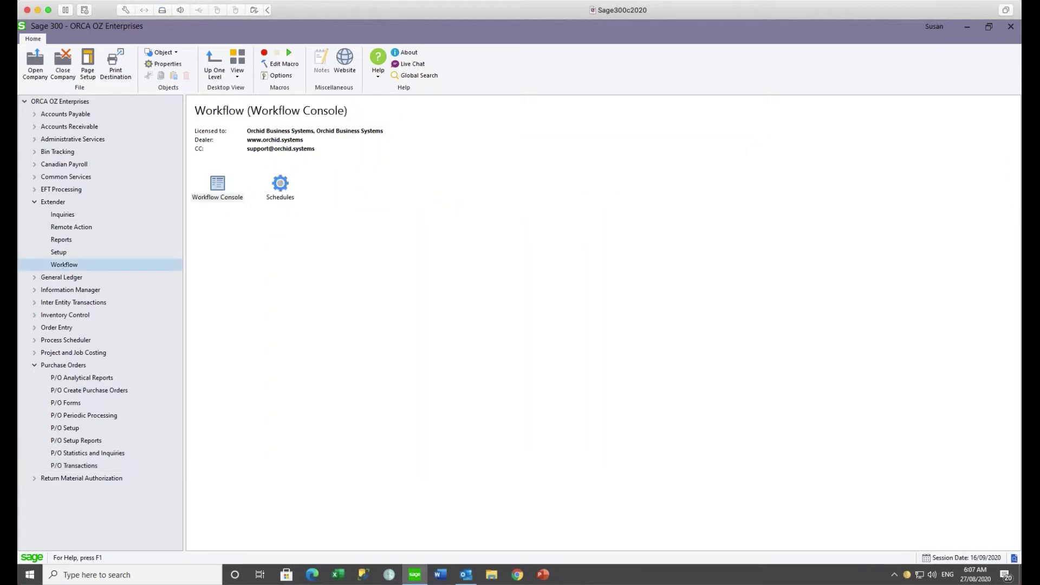
pyautogui.doubleClick(219, 188)
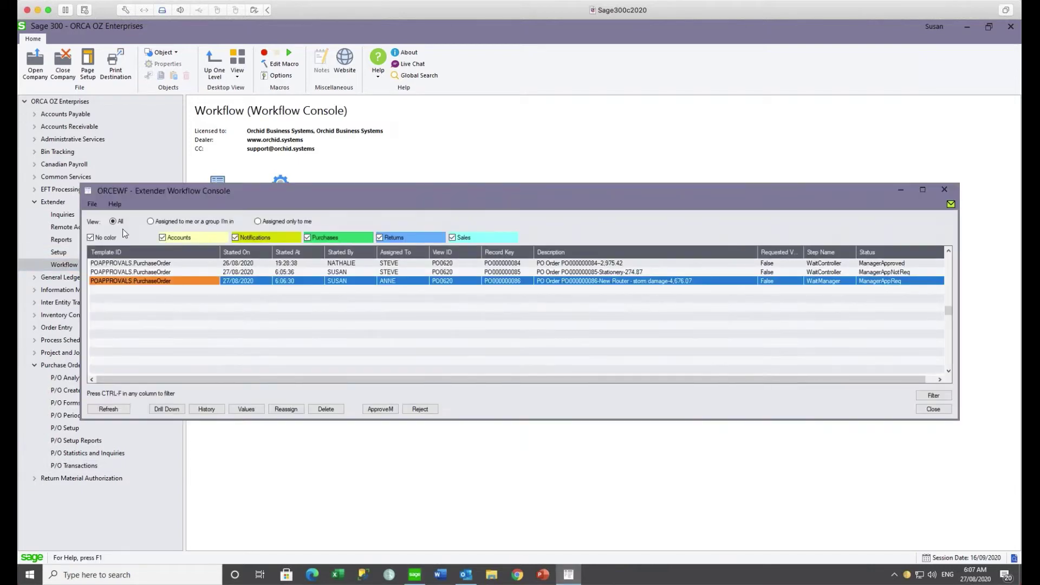
pyautogui.click(151, 221)
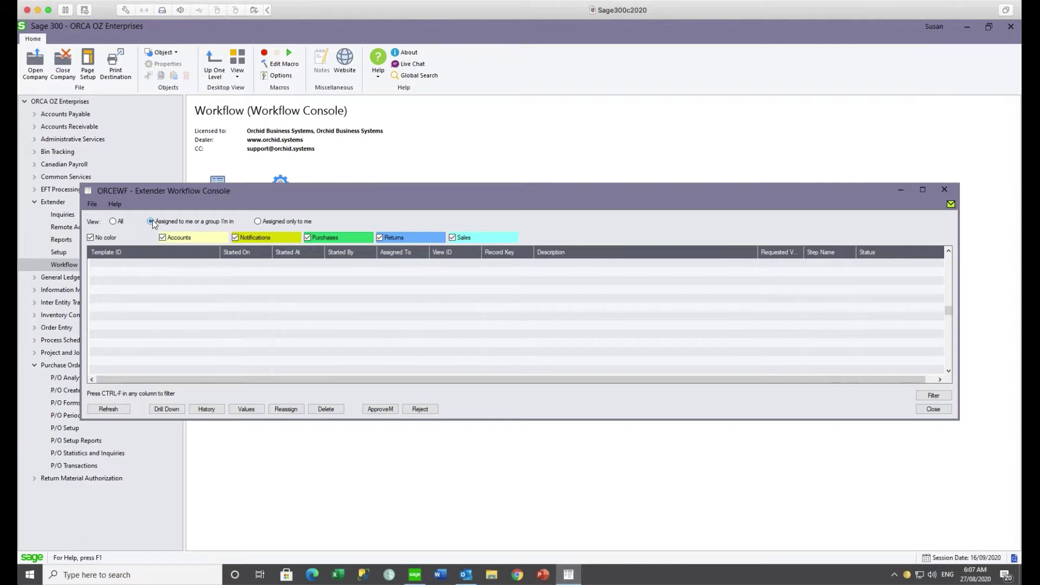
pyautogui.click(113, 222)
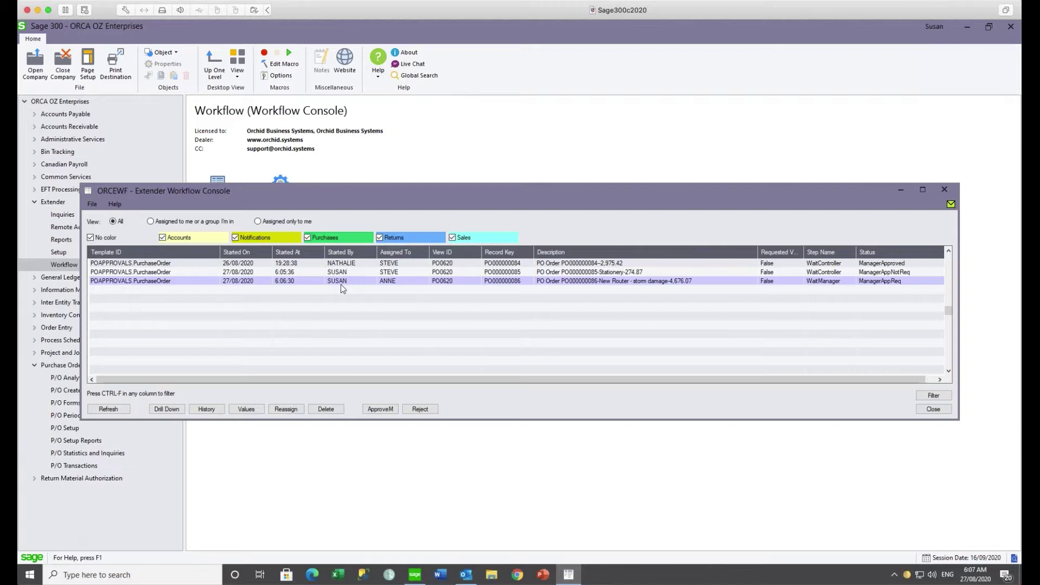
# Step: Inspect the PO000000085 and PO000000086 rows for their assignees and statuses
pyautogui.click(341, 284)
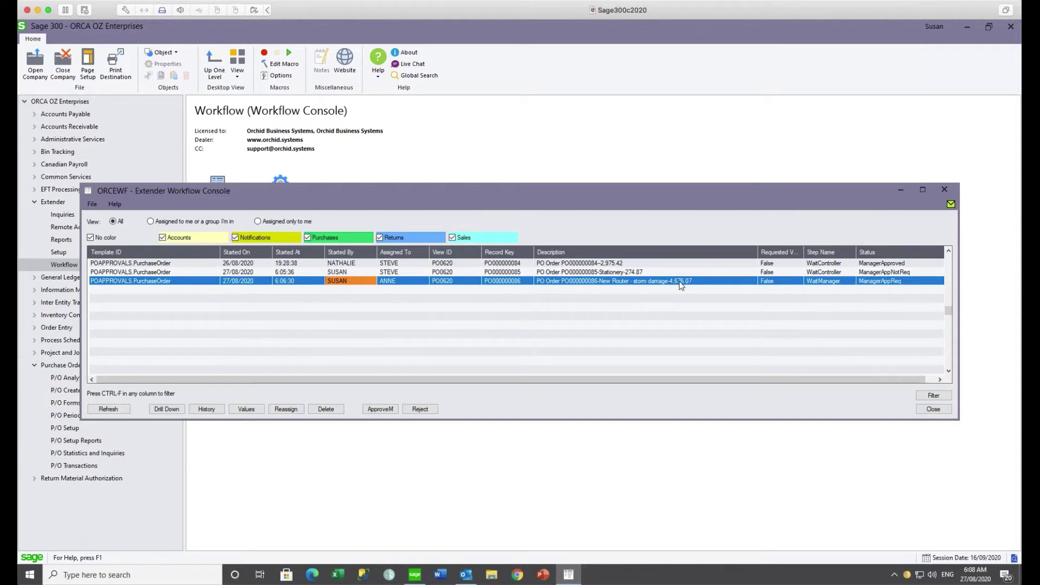
pyautogui.click(389, 283)
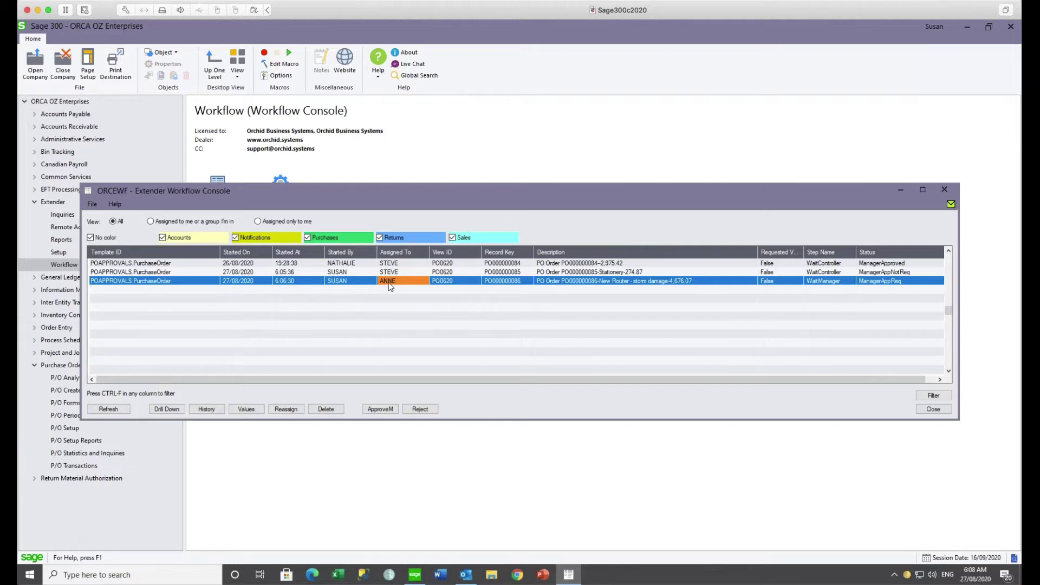
pyautogui.click(391, 273)
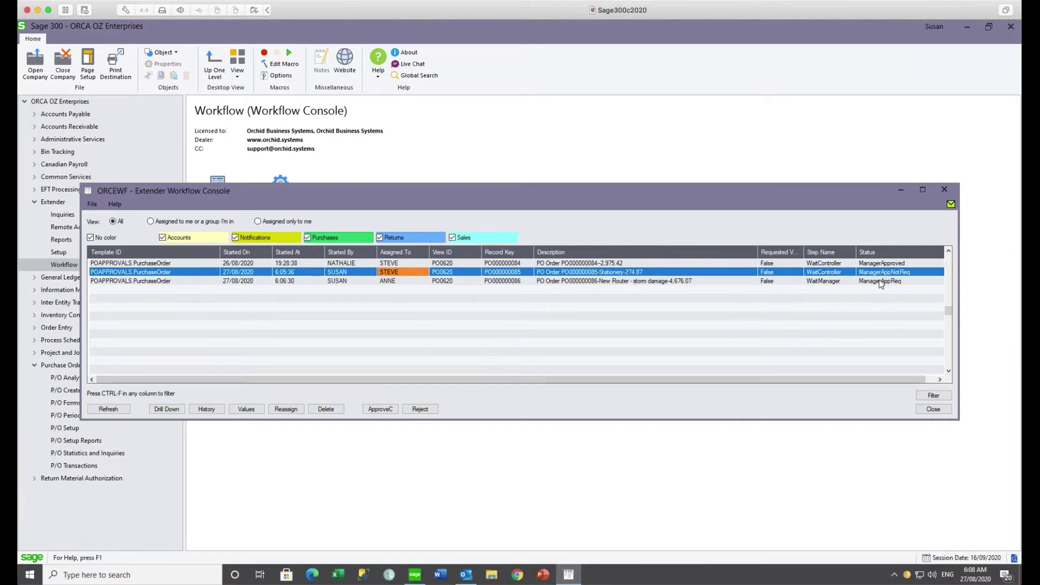
pyautogui.click(874, 282)
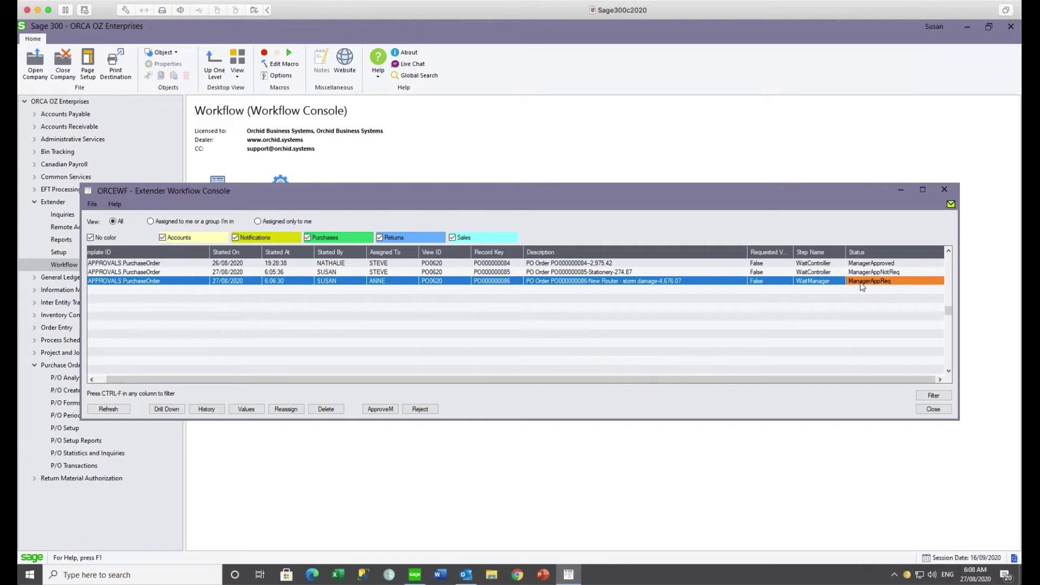
pyautogui.click(863, 273)
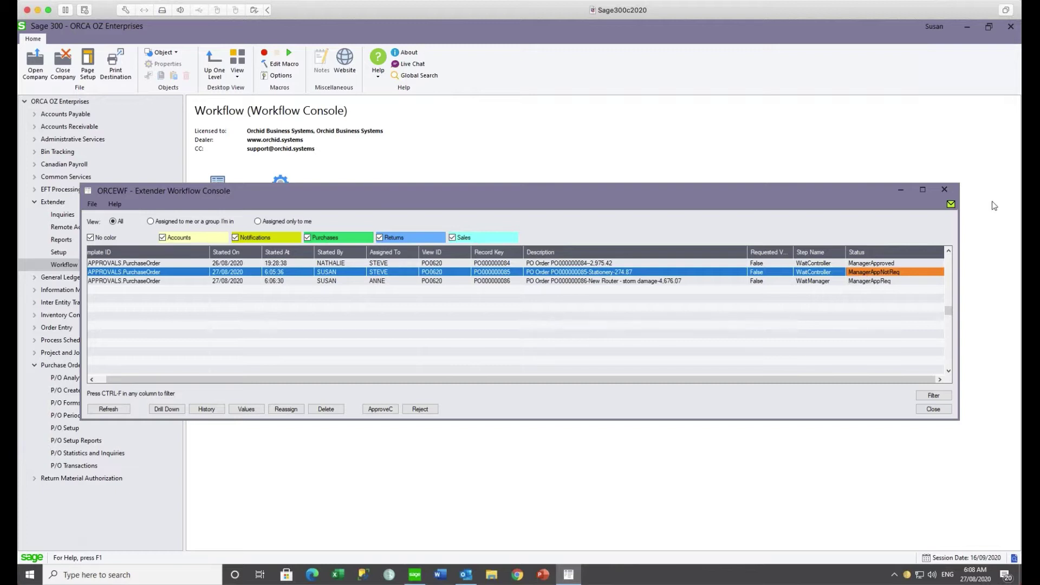
# Step: Close the console, reopen ORCA OZ Enterprises under the manager's user ID, and switch to Outlook
pyautogui.click(946, 191)
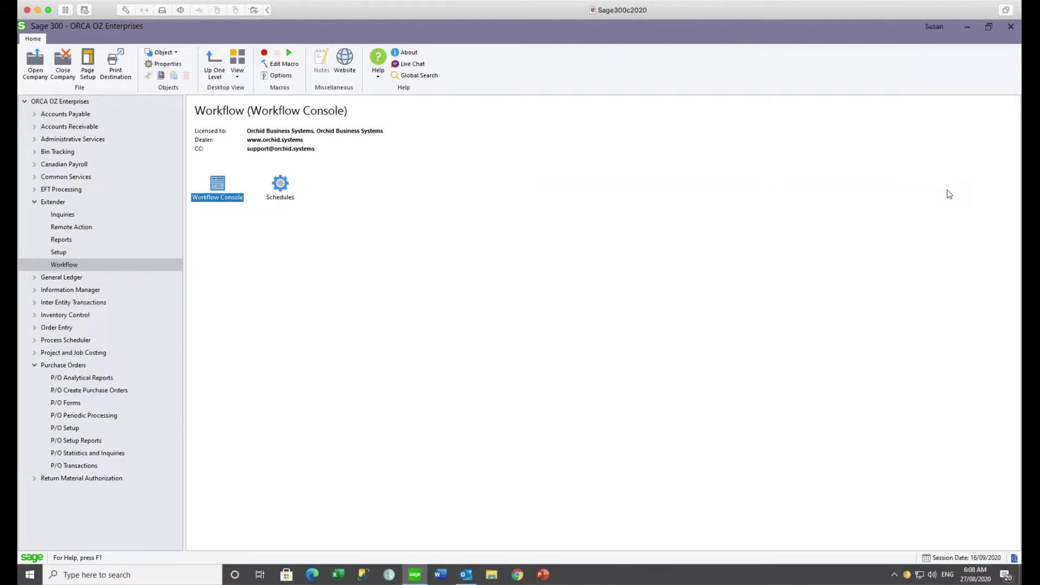
pyautogui.click(35, 60)
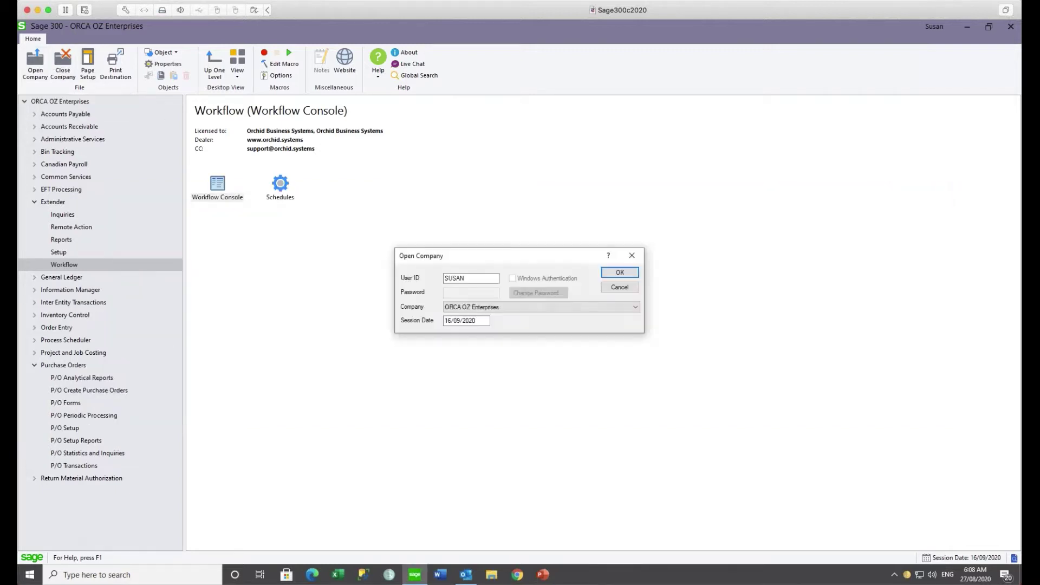
pyautogui.doubleClick(471, 278)
pyautogui.write('ANNE')
pyautogui.press('Return')
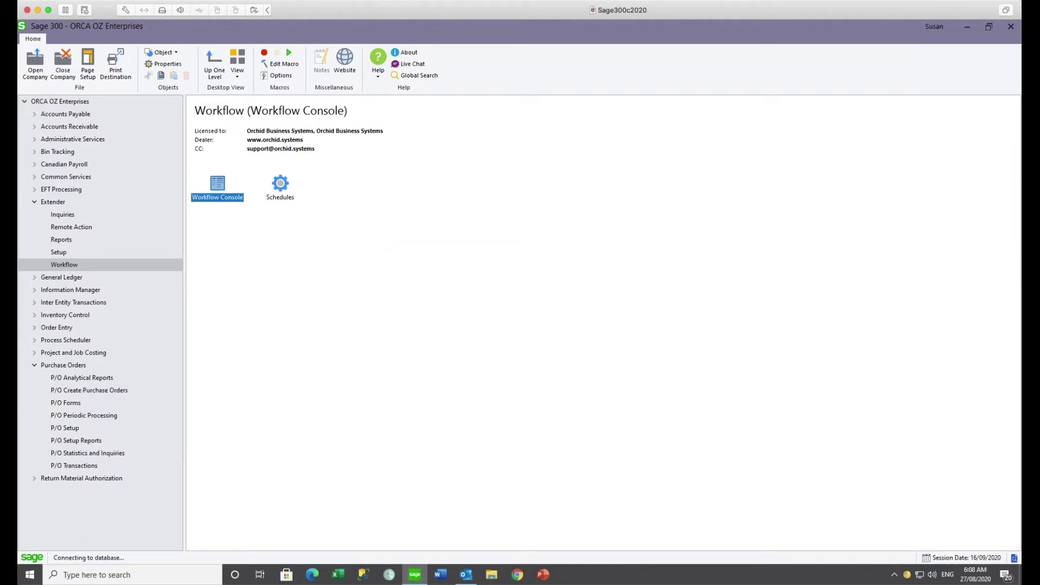
pyautogui.click(467, 573)
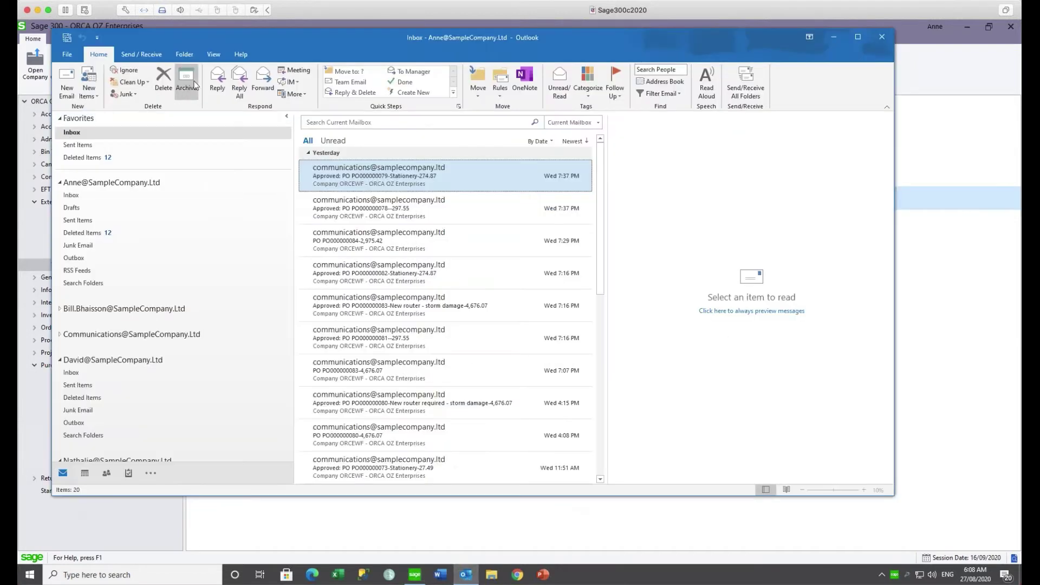
# Step: Run Send/Receive All Folders in Outlook, then minimize Outlook
pyautogui.click(118, 53)
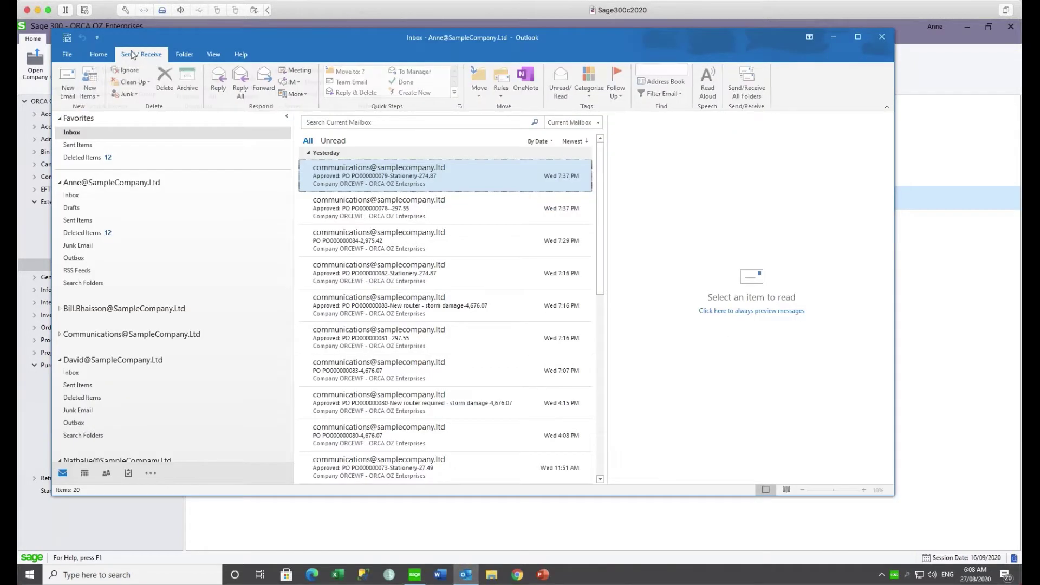
pyautogui.click(76, 80)
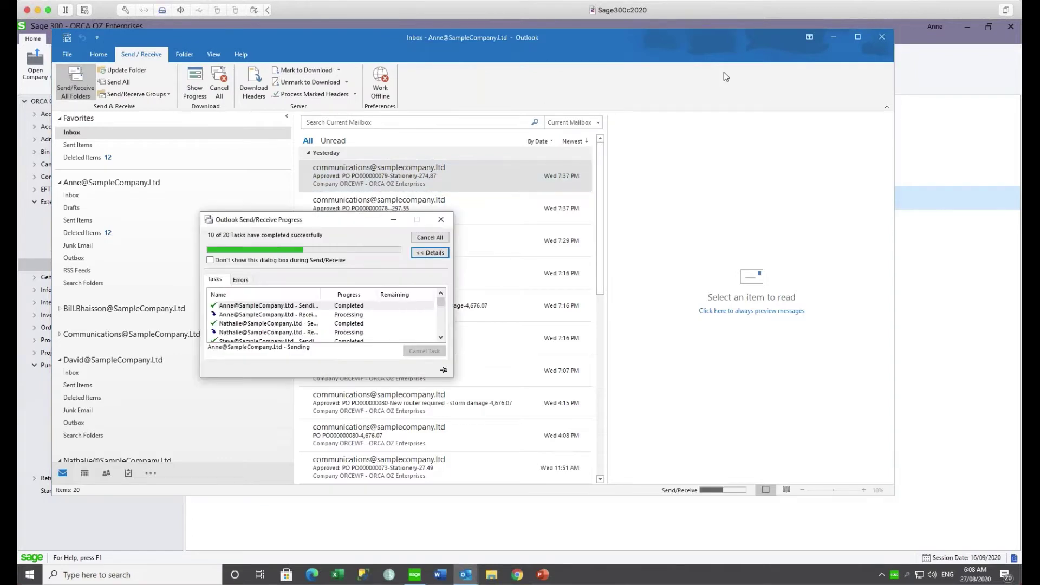
pyautogui.click(835, 39)
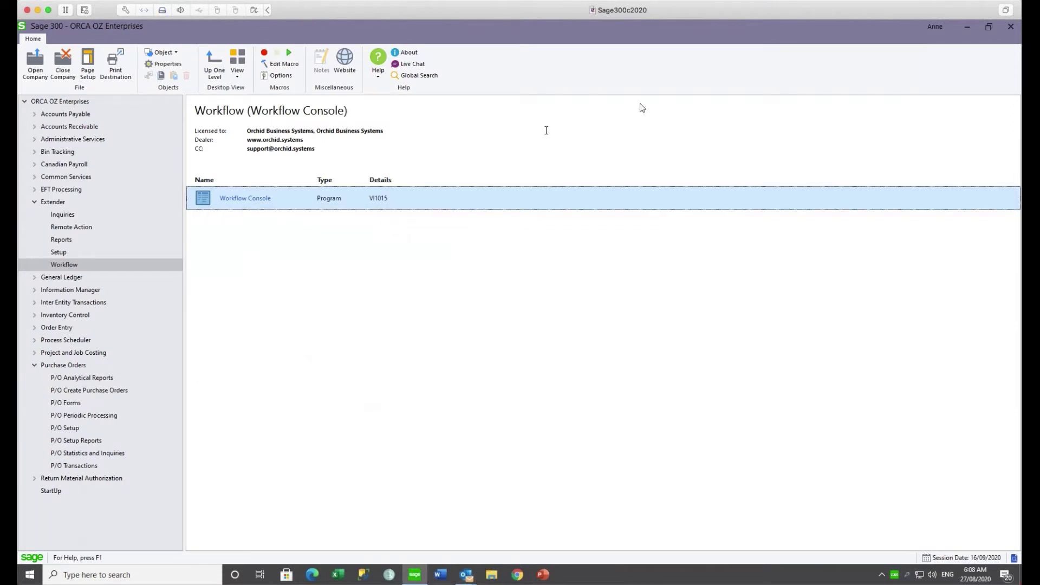
# Step: As manager, drill down from the Workflow Console to purchase order PO000000086
pyautogui.doubleClick(227, 198)
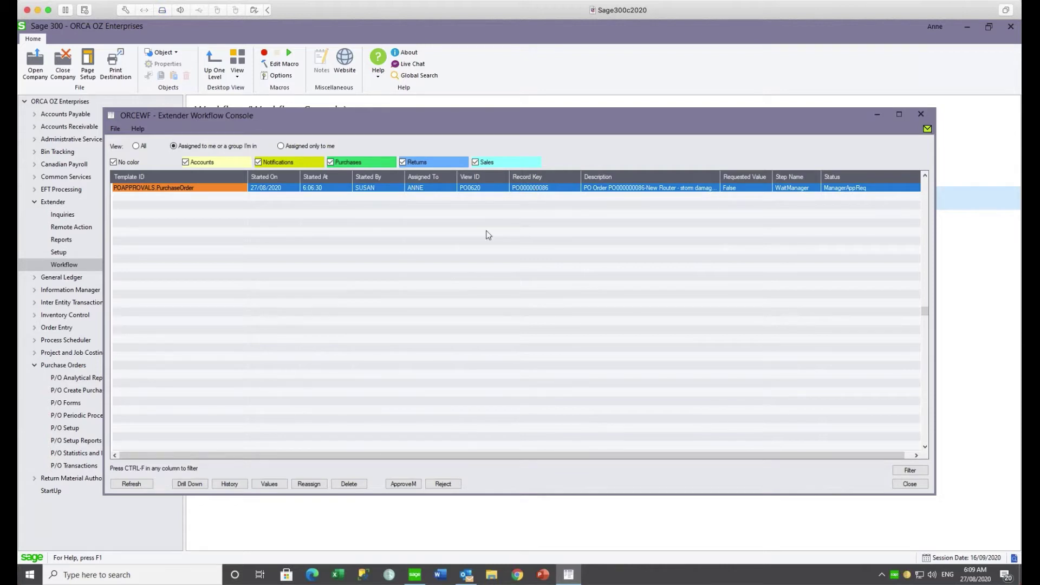
pyautogui.click(193, 485)
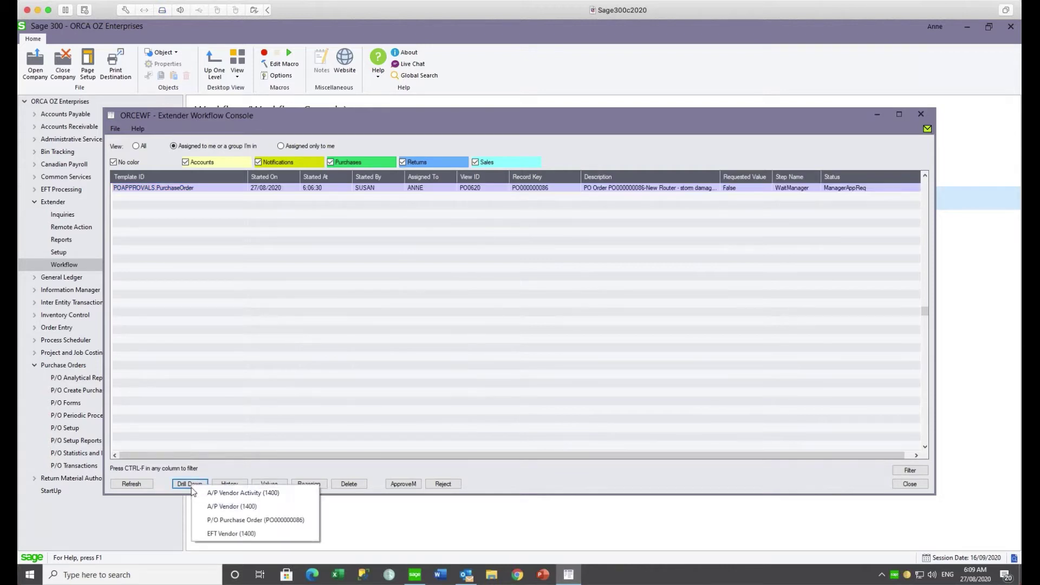
pyautogui.click(238, 520)
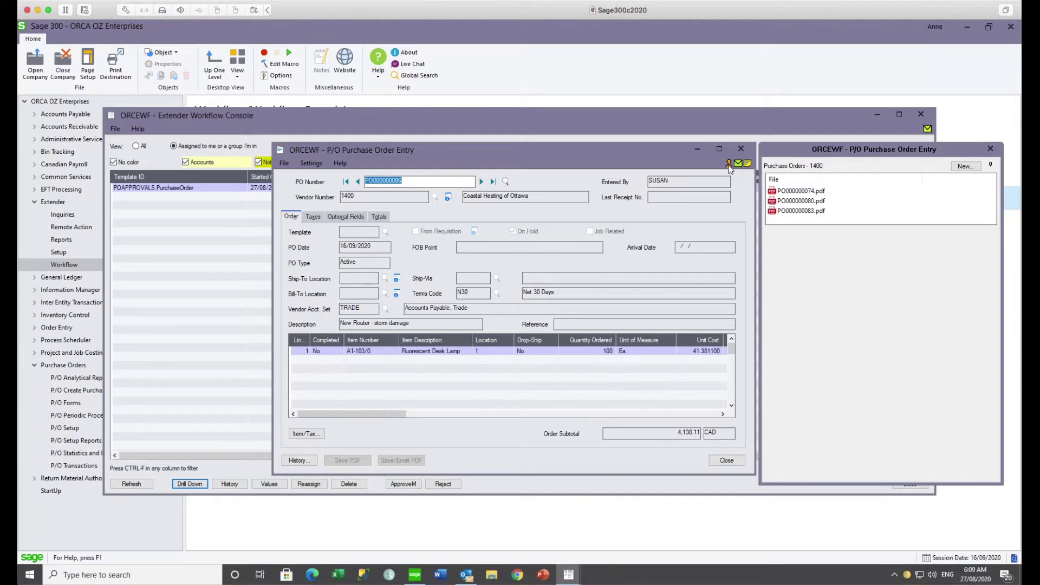
# Step: Choose the ApproveM workflow action for PO000000086 and return to its console row
pyautogui.click(729, 166)
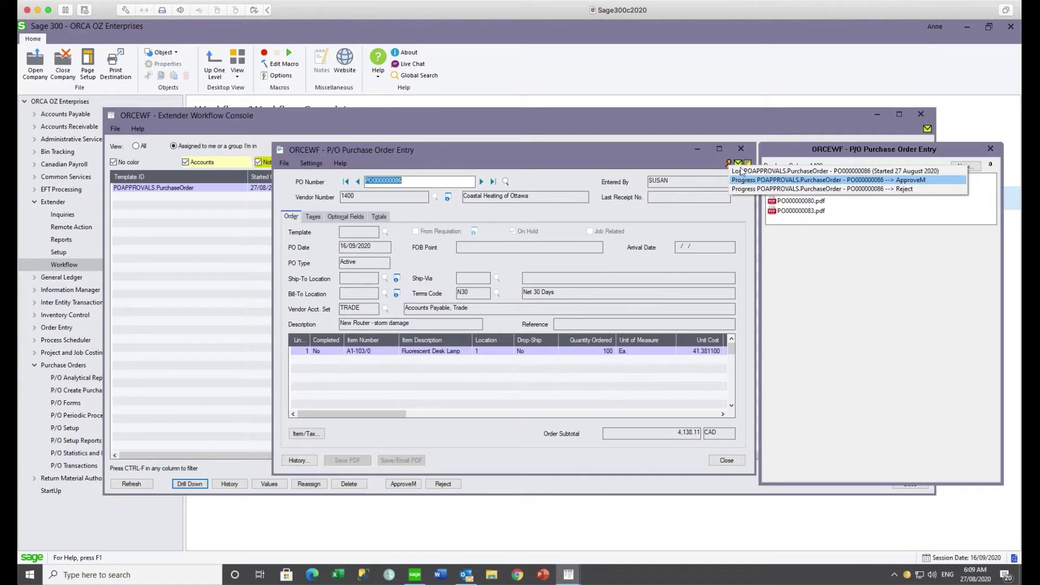
pyautogui.click(741, 150)
pyautogui.click(741, 150)
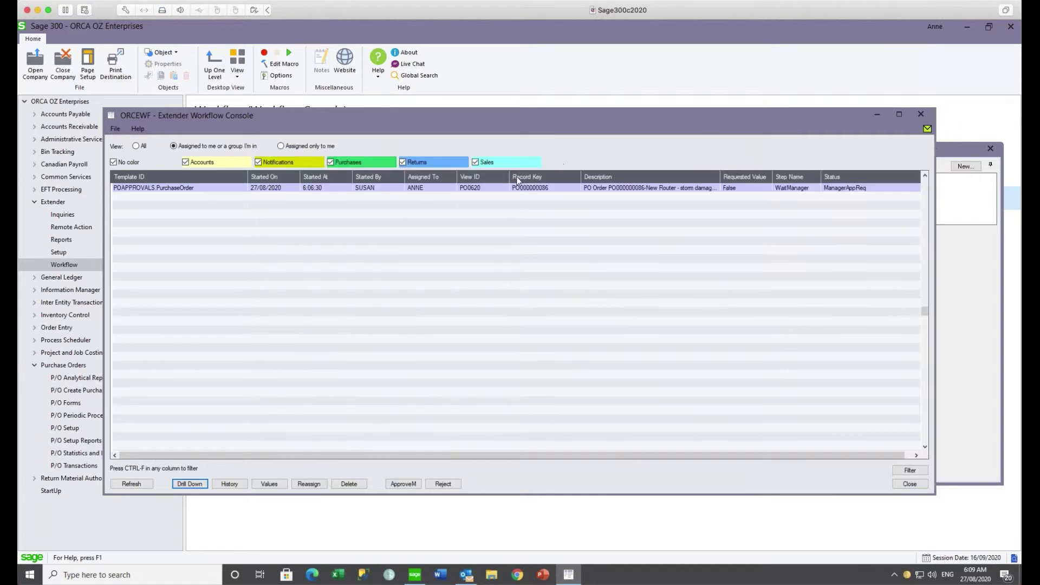
pyautogui.click(496, 190)
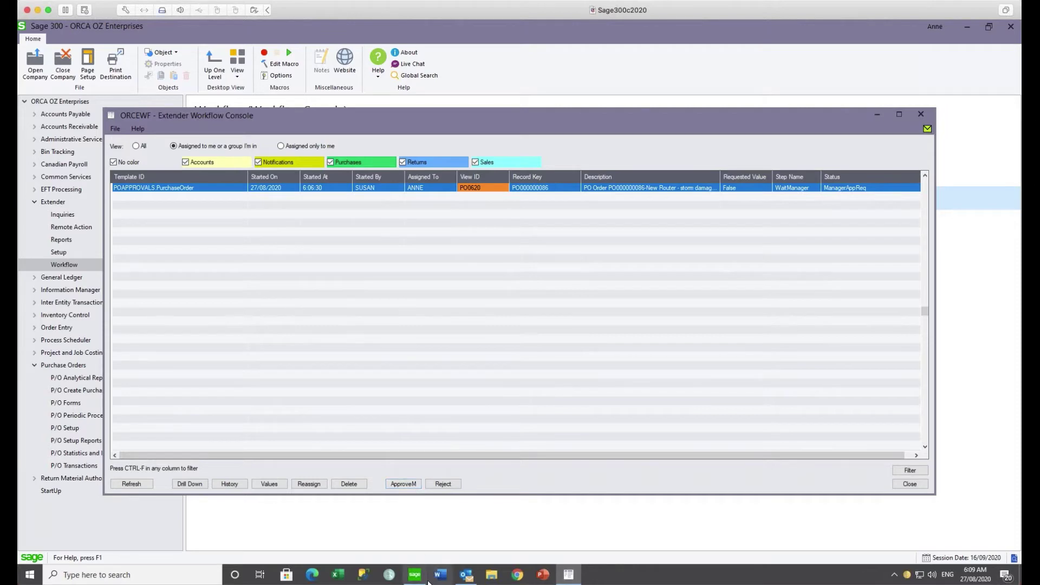
# Step: Open the manager's PO000000086 approval email in its own window
pyautogui.click(465, 576)
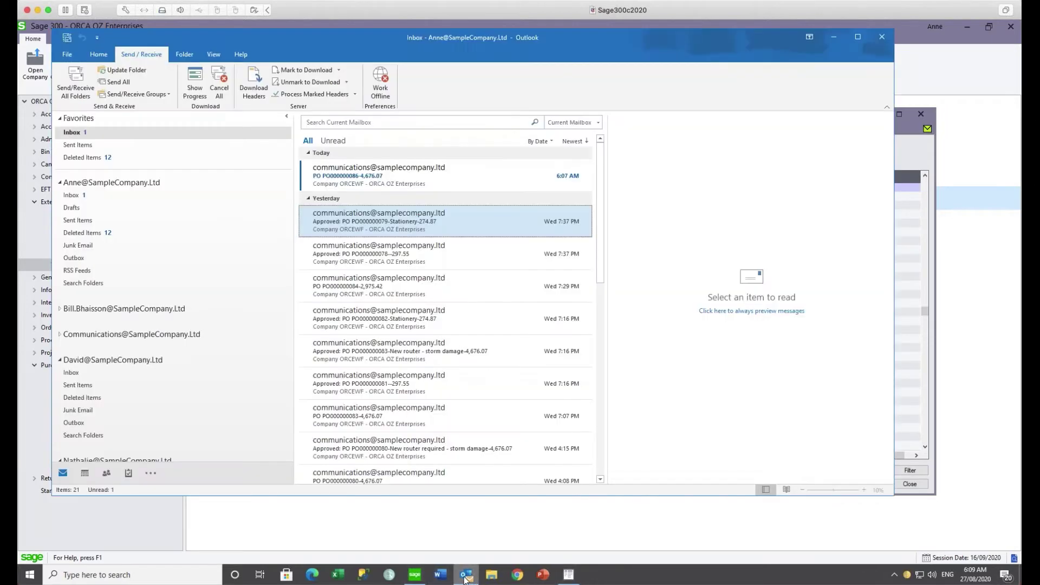
pyautogui.click(72, 196)
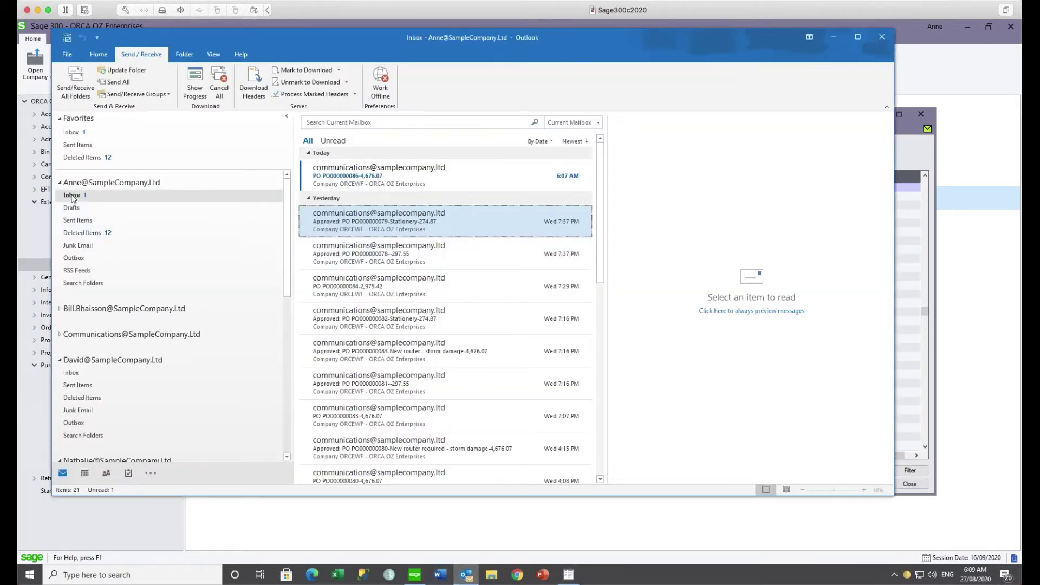
pyautogui.click(376, 179)
pyautogui.doubleClick(375, 179)
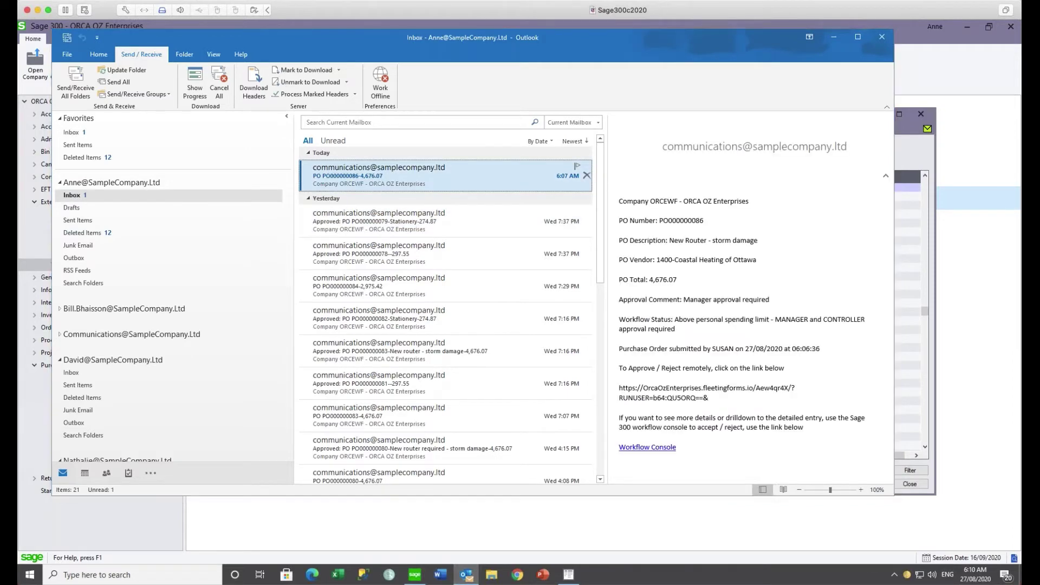
# Step: Review the company, PO number and total in the email, then follow its Workflow Console link
pyautogui.moveTo(225, 211); pyautogui.dragTo(112, 205)
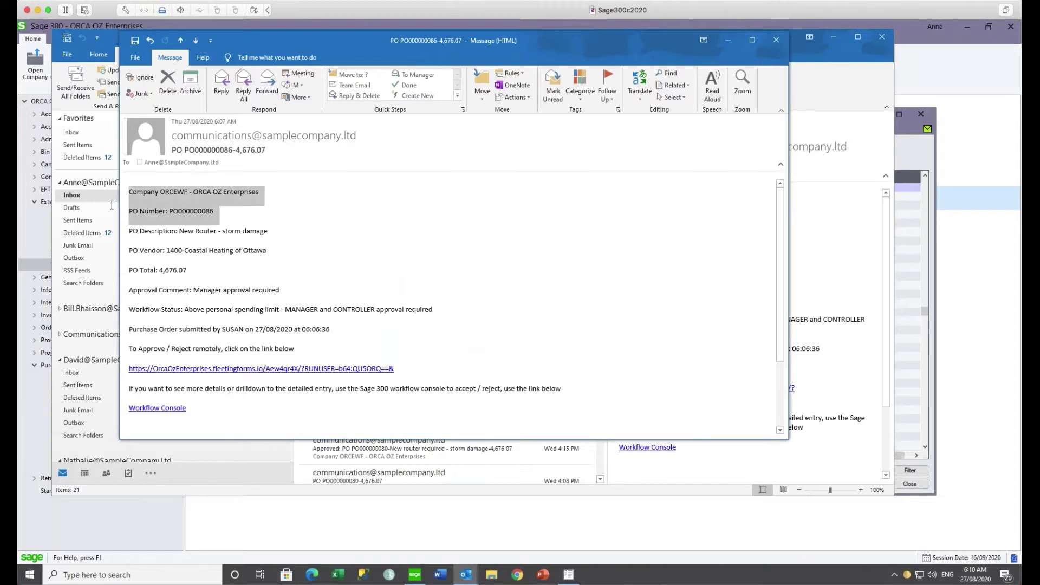
pyautogui.moveTo(187, 270); pyautogui.dragTo(302, 293)
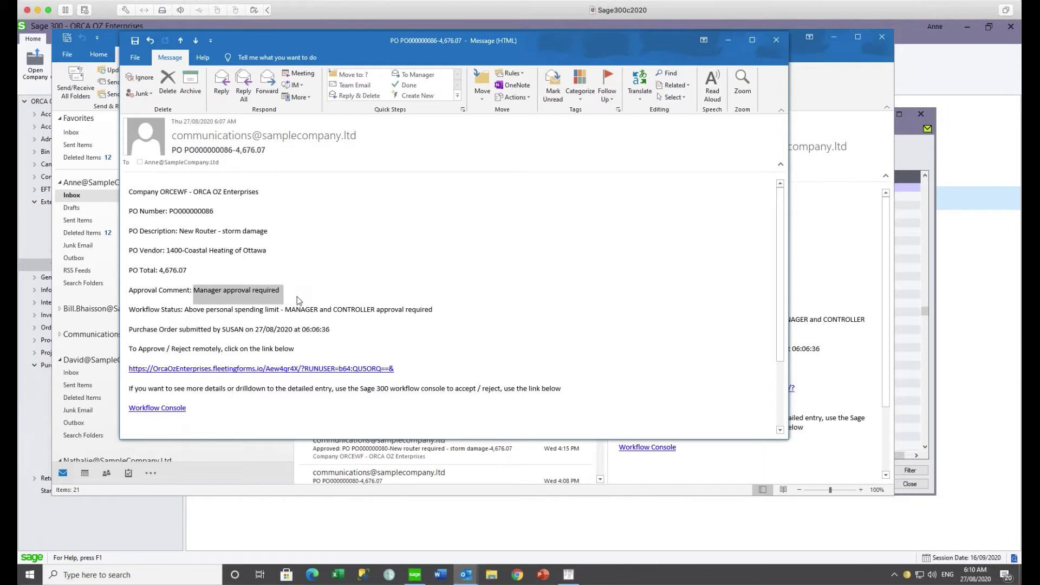
pyautogui.click(295, 311)
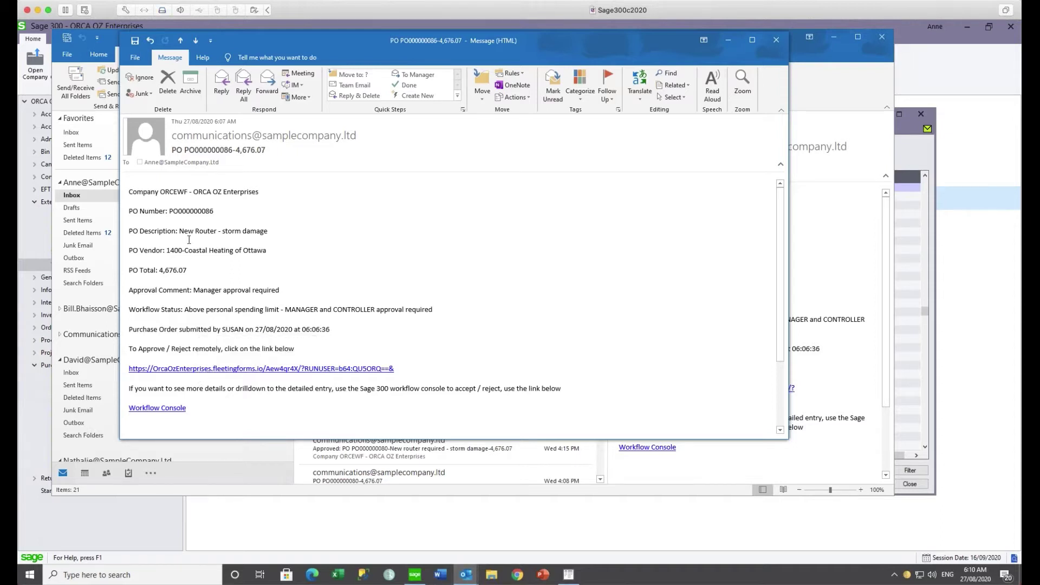
pyautogui.click(149, 411)
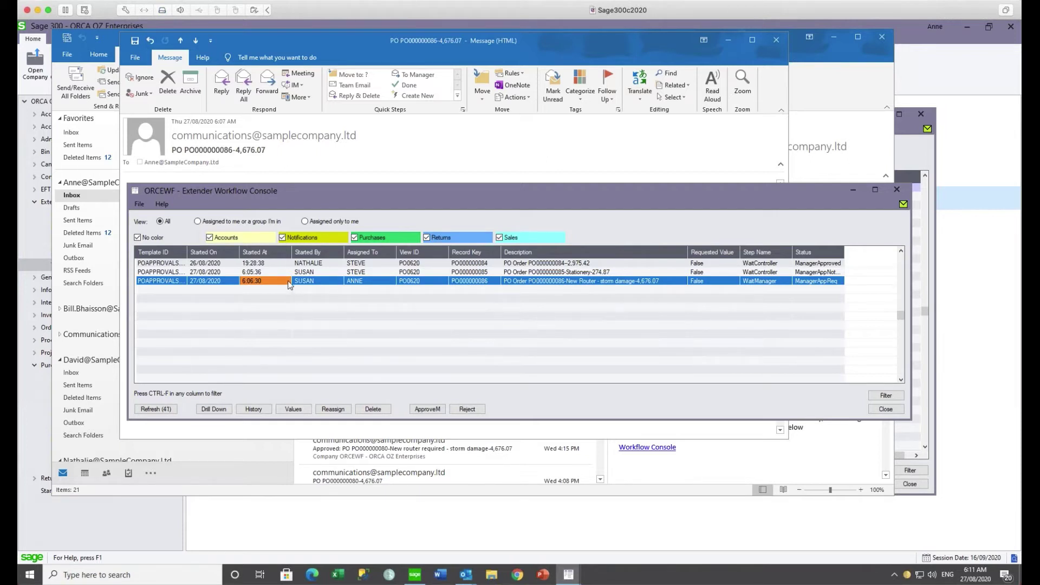
# Step: Approve PO000000086 with ApproveM, entering the comment 'This is pk - as per quote'
pyautogui.click(431, 410)
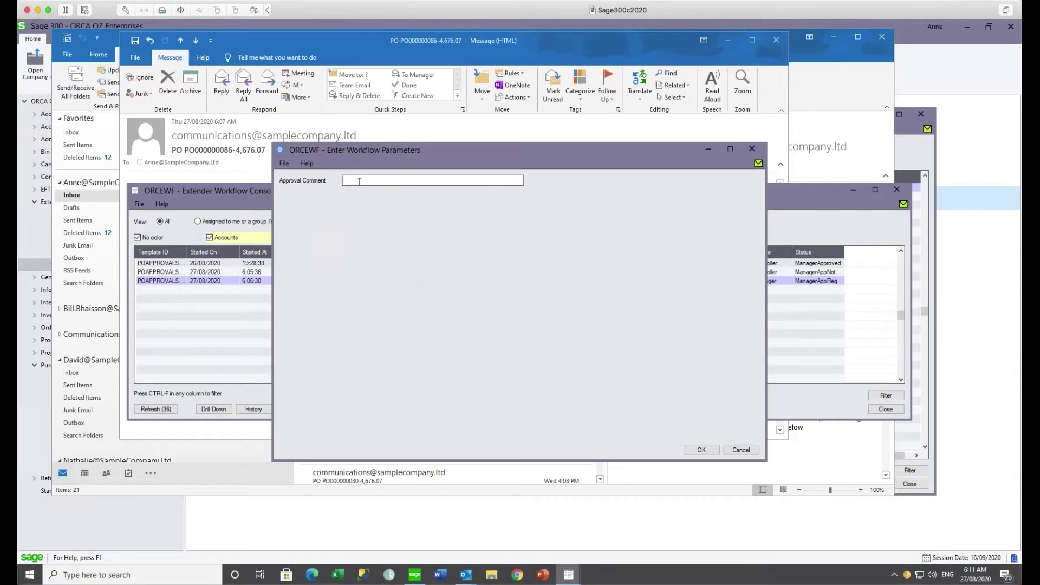
pyautogui.write('This is p')
pyautogui.write('k - as per quote')
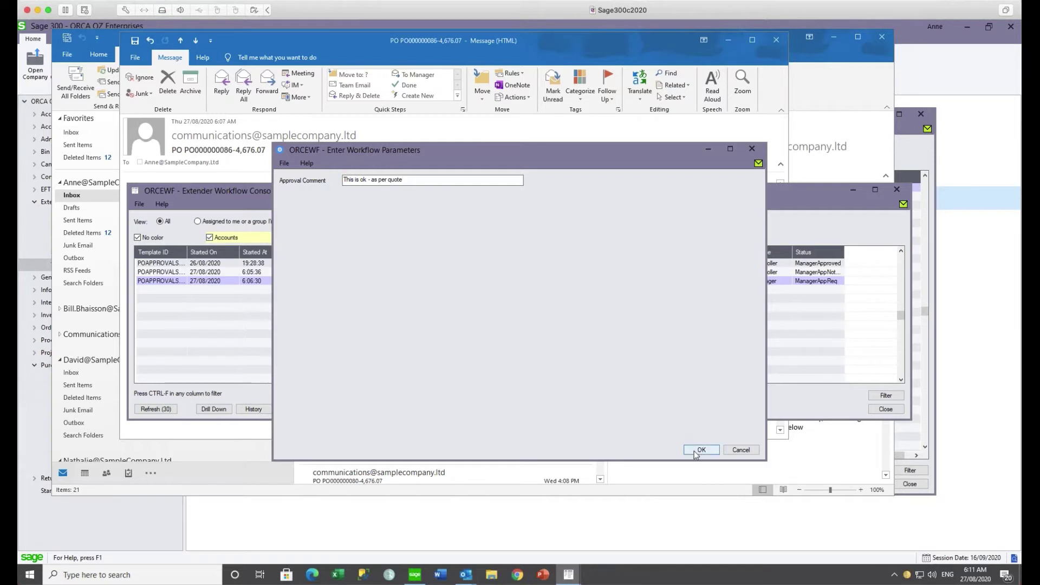
pyautogui.click(701, 450)
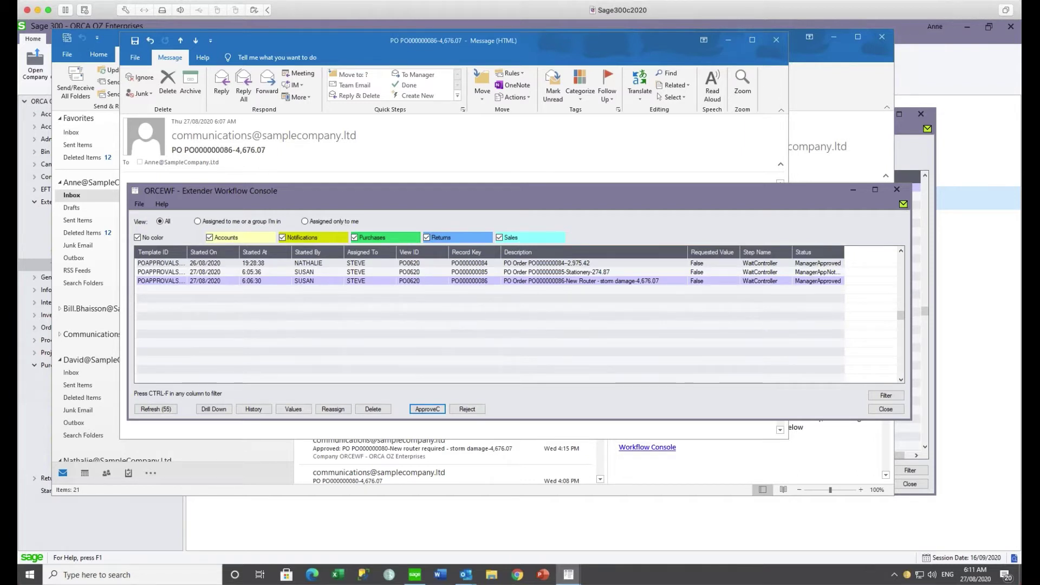
# Step: With View set to All, review the PO000000086 workflow's stored Values, then close the console
pyautogui.click(198, 222)
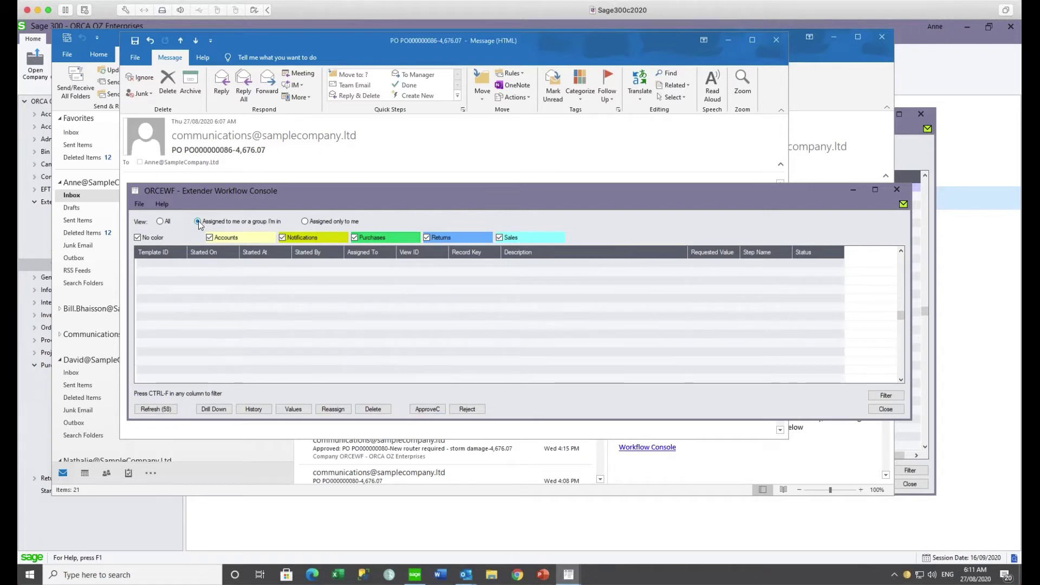
pyautogui.click(160, 221)
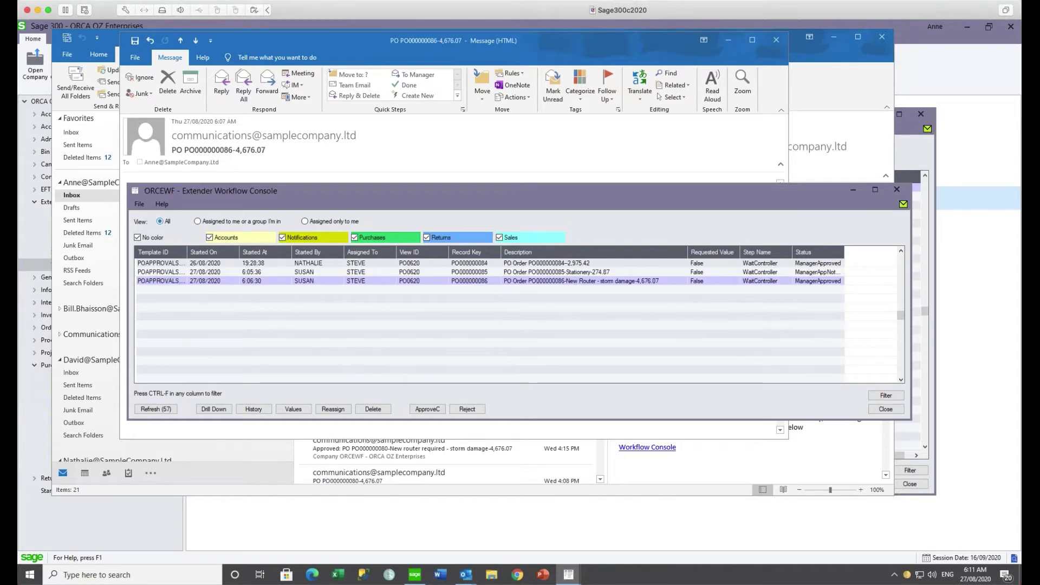
pyautogui.click(289, 281)
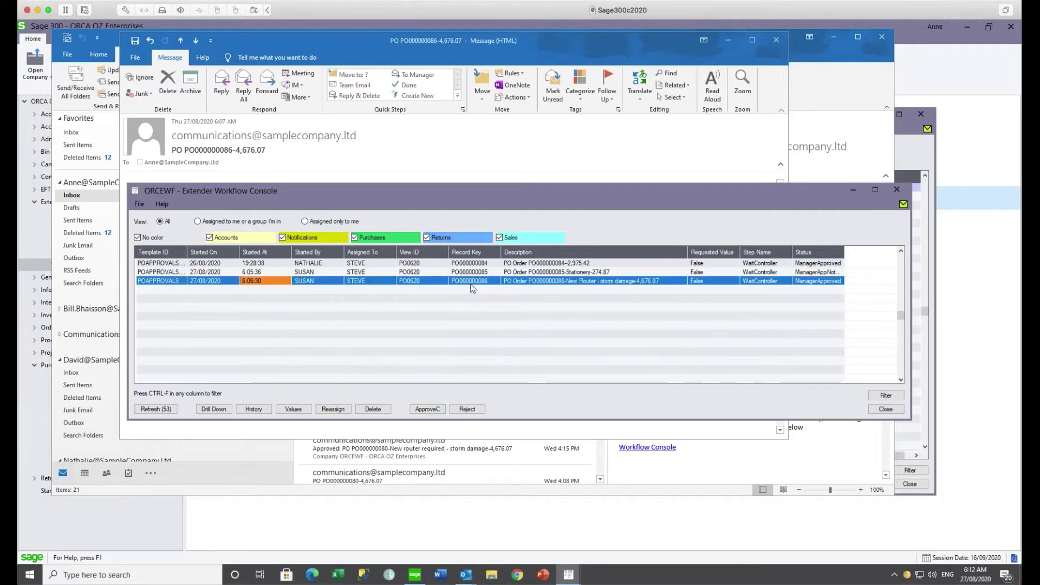
pyautogui.click(293, 410)
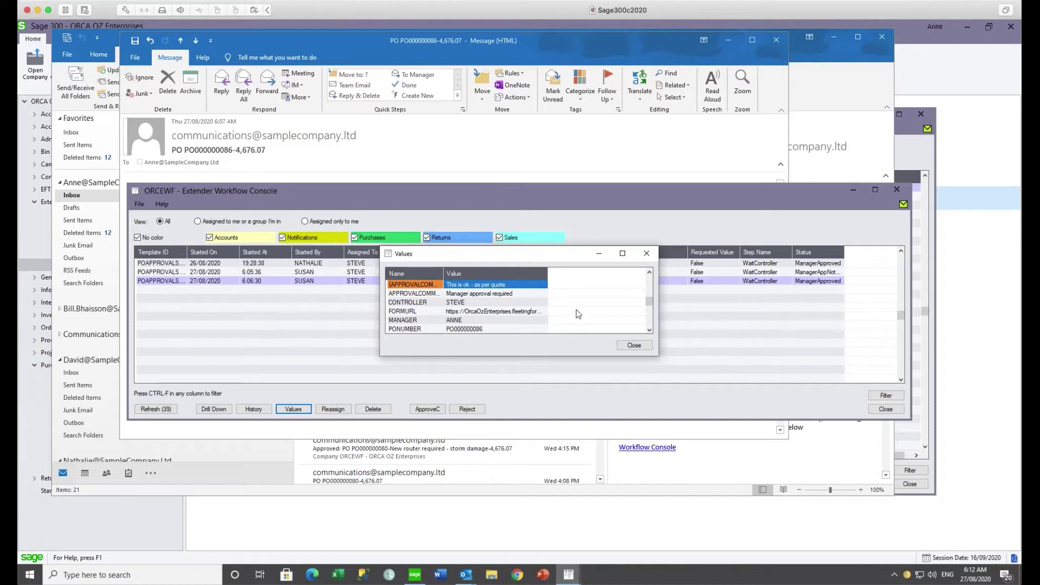
pyautogui.click(630, 345)
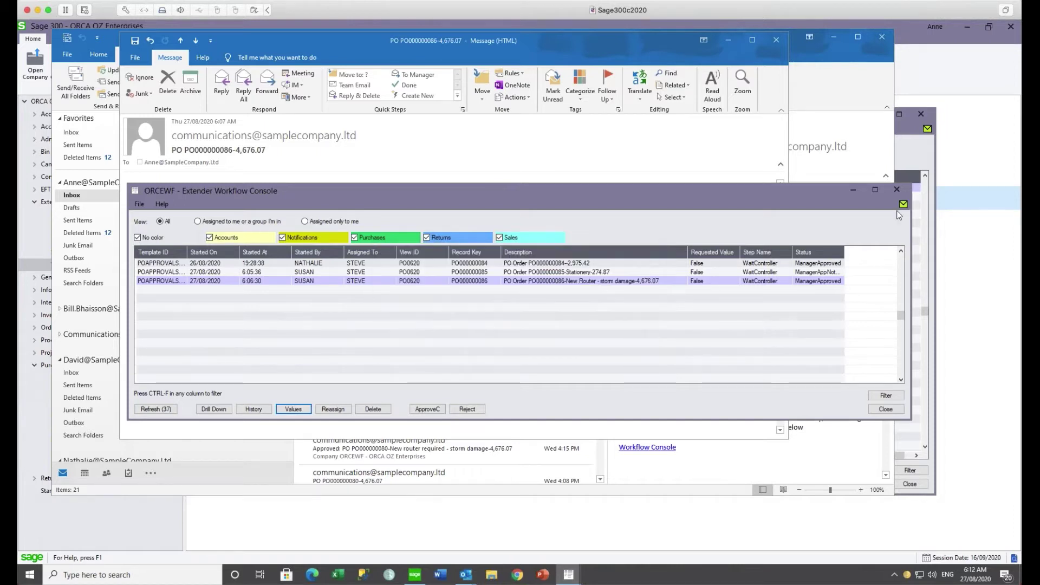
pyautogui.click(896, 190)
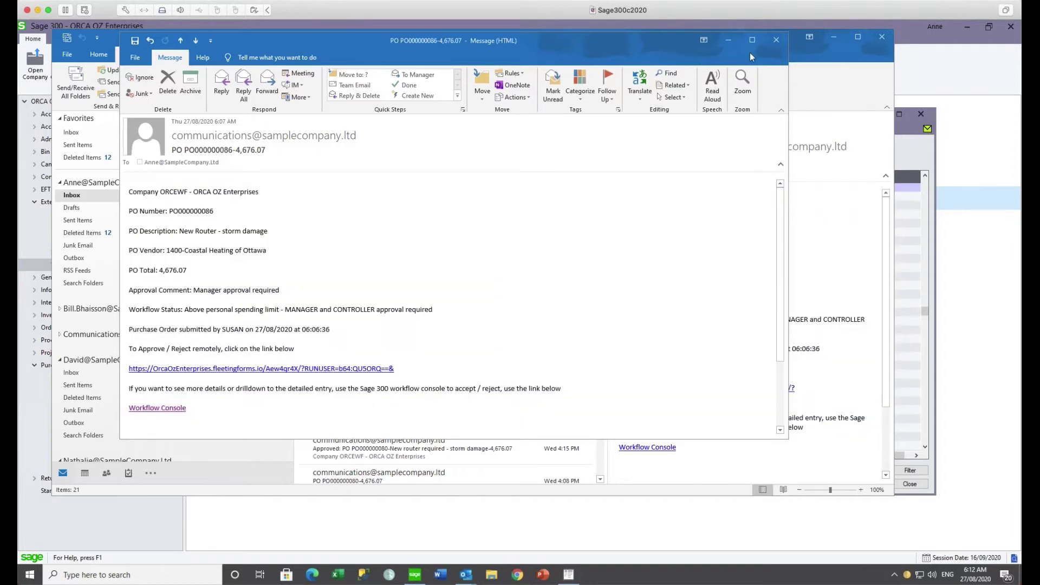
# Step: Close the PO000000086 message and open the PO000000085 approval email from the controller's Inbox
pyautogui.click(776, 40)
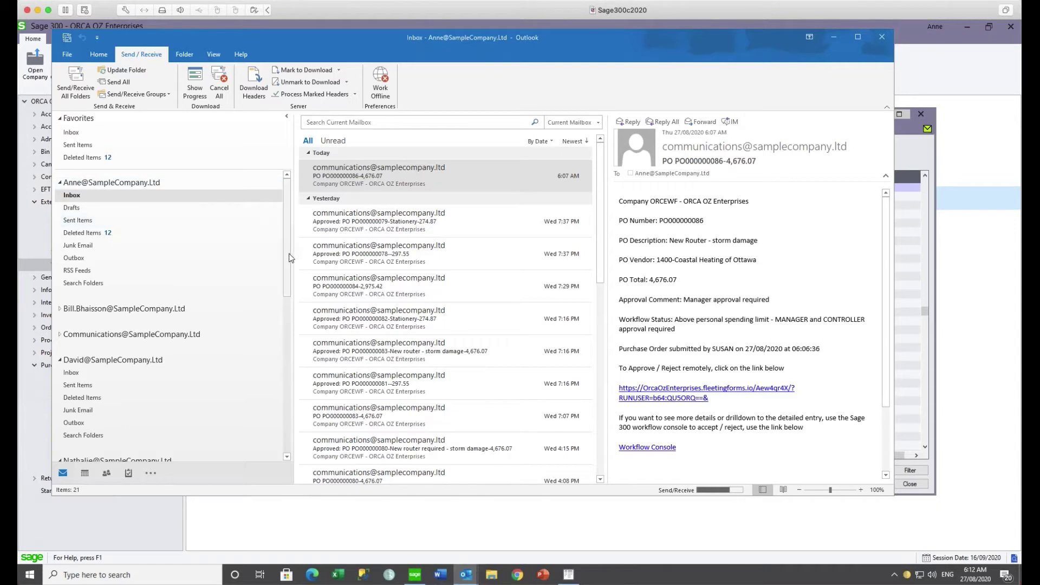
pyautogui.scroll(-10, 291, 258)
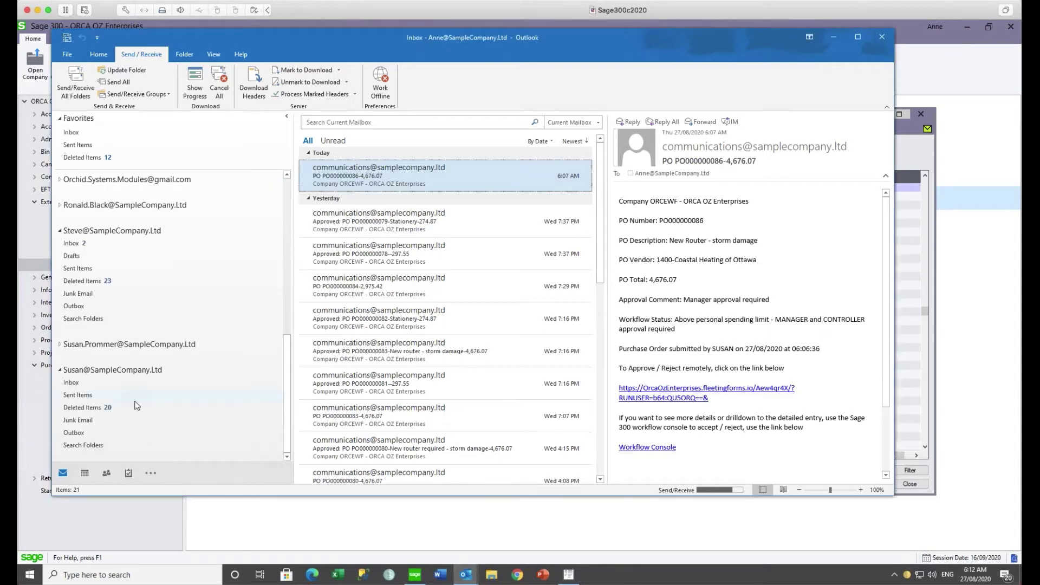
pyautogui.click(72, 244)
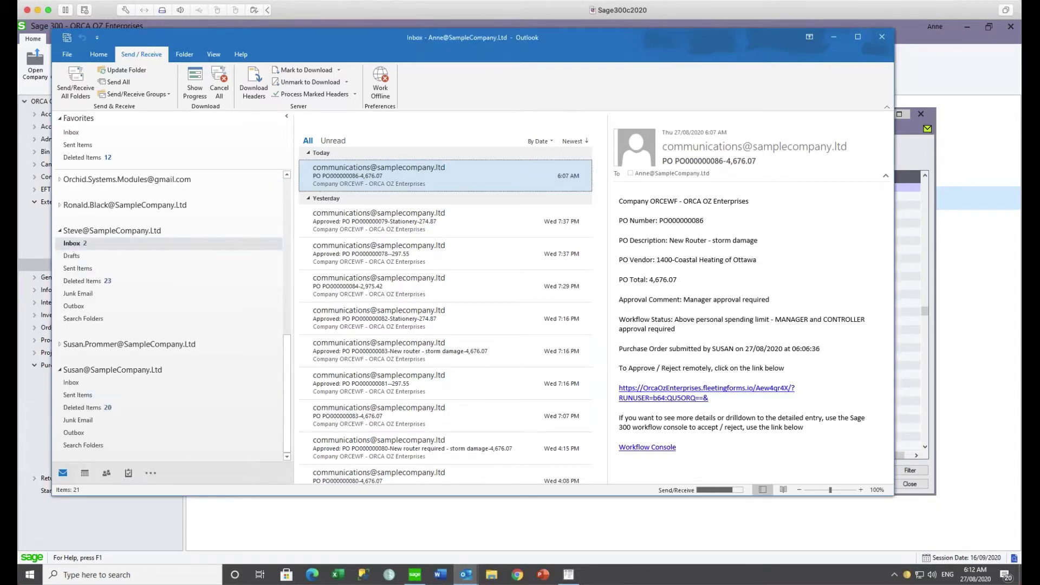
pyautogui.click(347, 217)
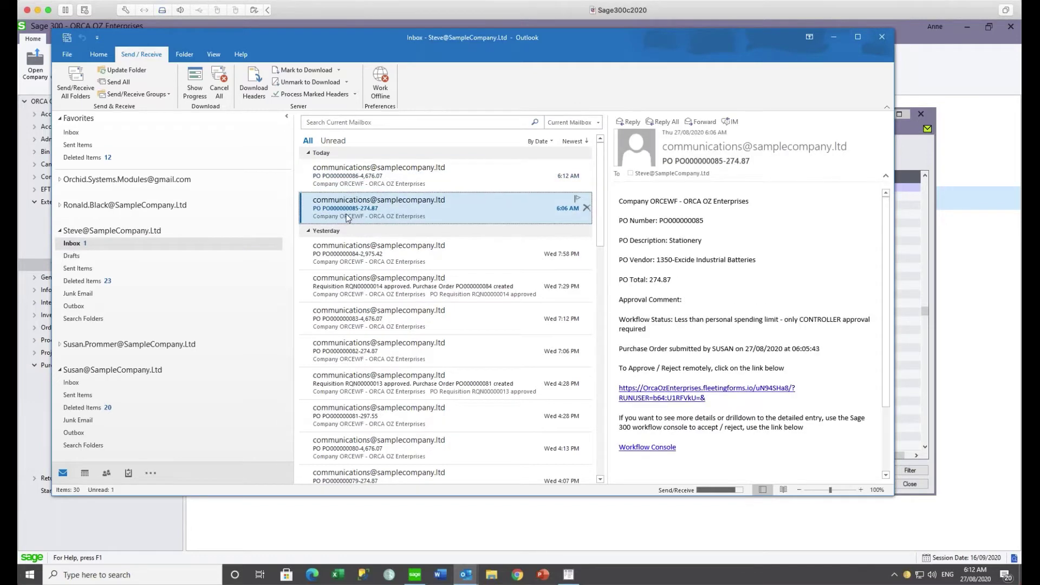
pyautogui.doubleClick(347, 217)
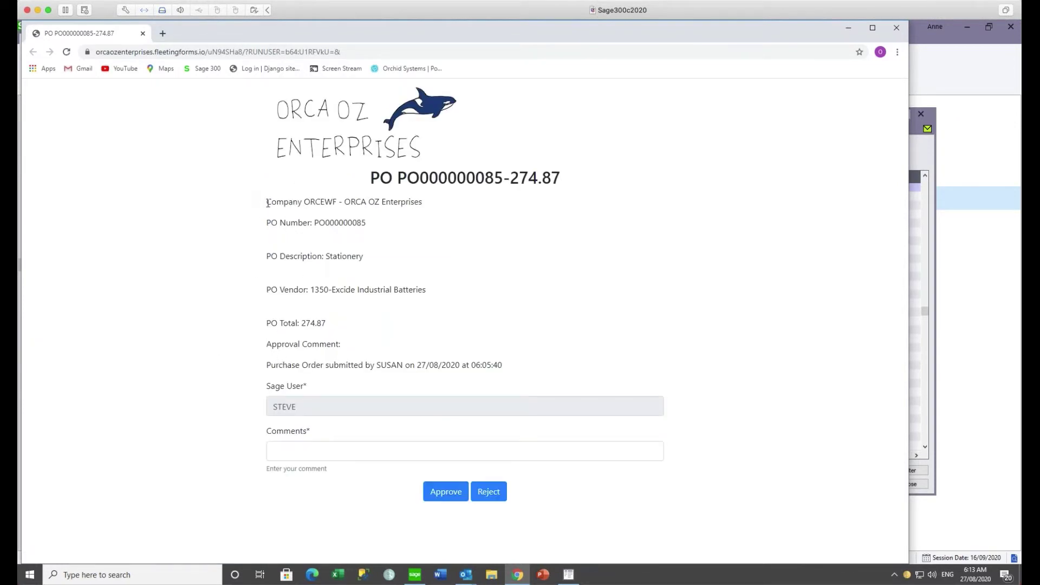
# Step: Approve PO000000085 on the web form with the comment 'ok as per quote', then close the browser
pyautogui.moveTo(267, 201); pyautogui.dragTo(505, 369)
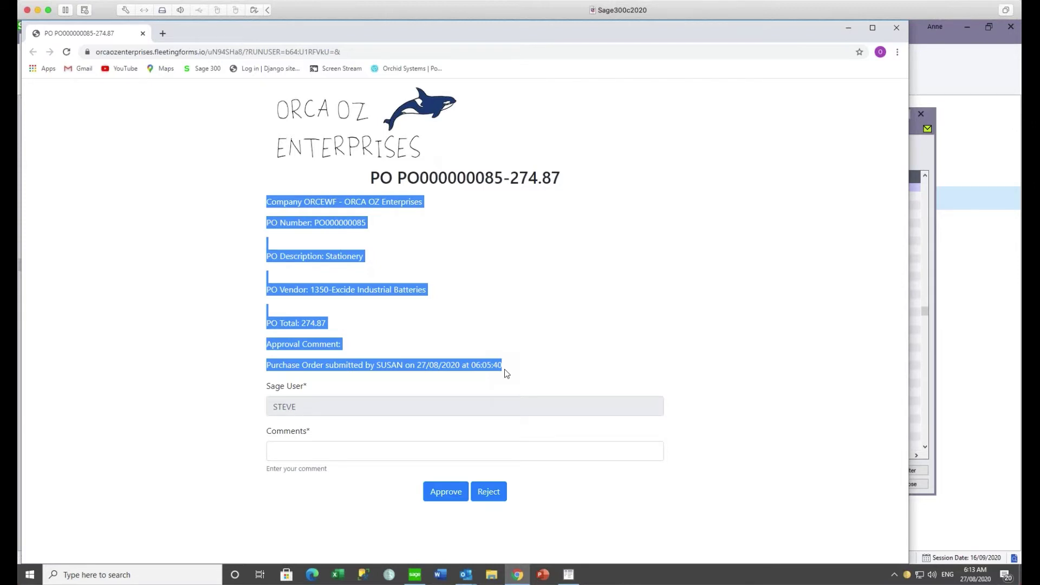
pyautogui.click(298, 449)
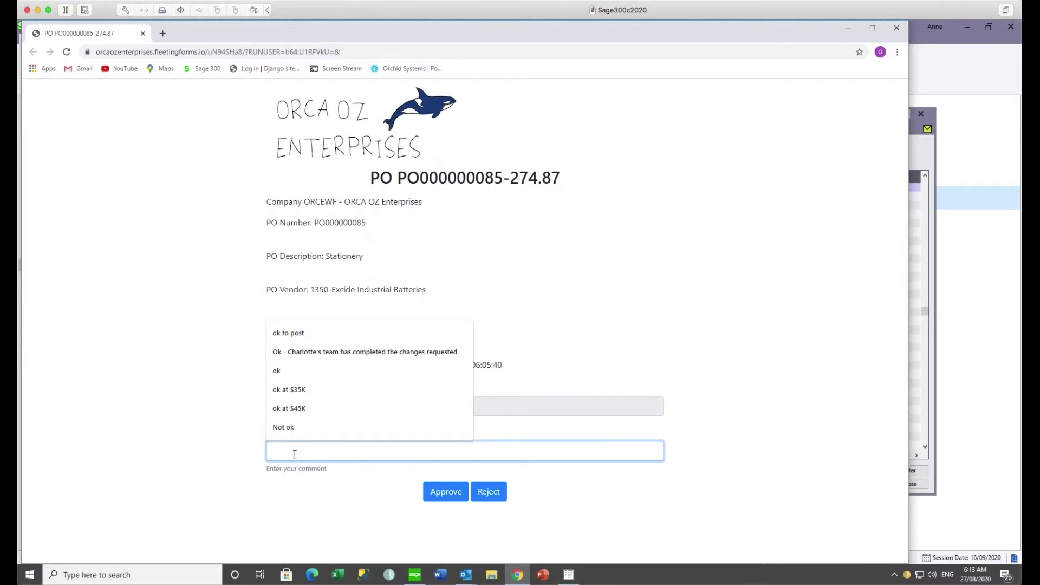
pyautogui.write('ok as per ')
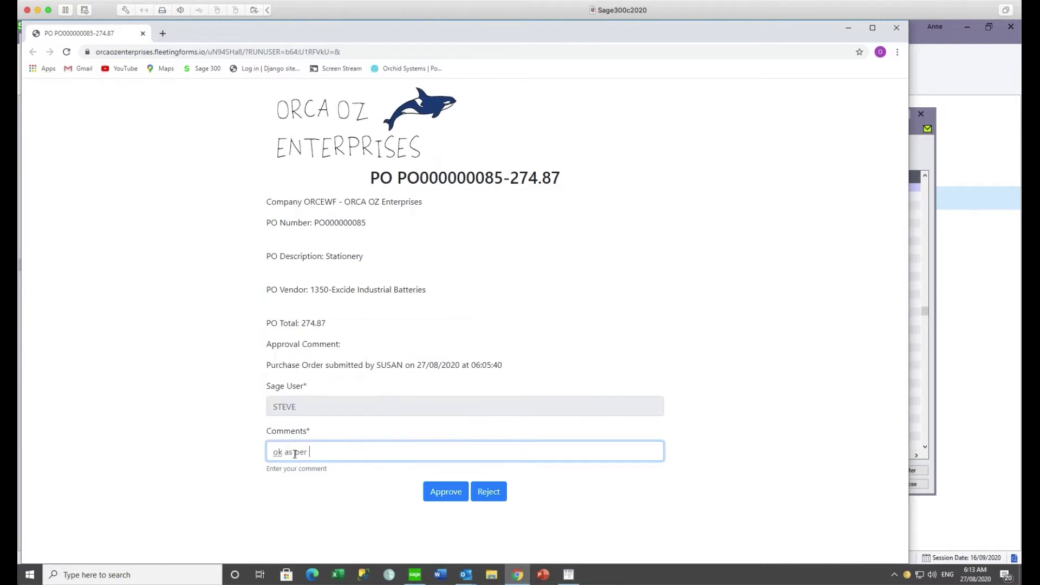
pyautogui.write('quote')
pyautogui.click(448, 494)
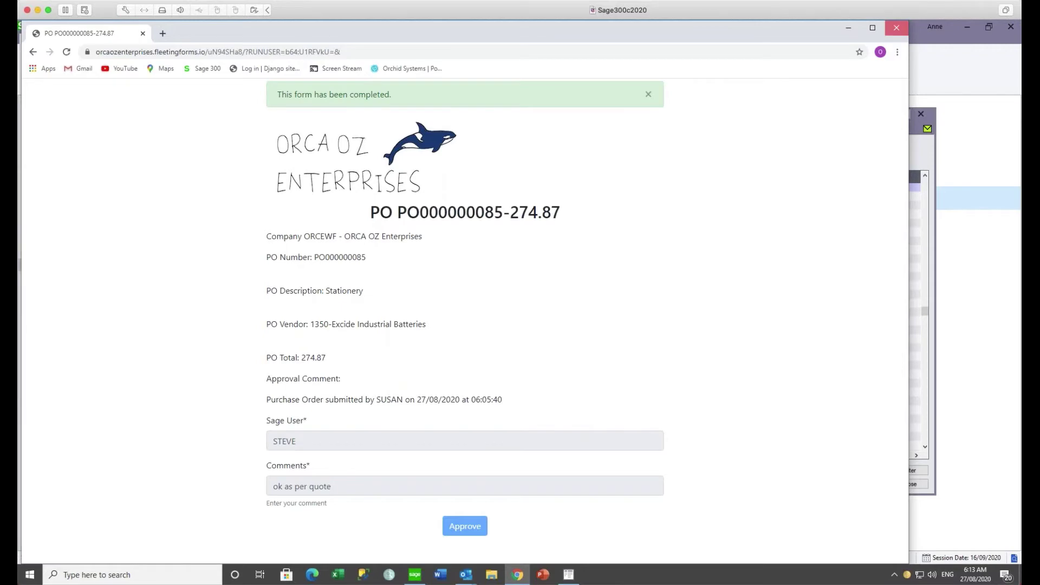
pyautogui.click(897, 28)
# Step: Open the PO000000086 email and follow its link to the web approval form
pyautogui.click(778, 40)
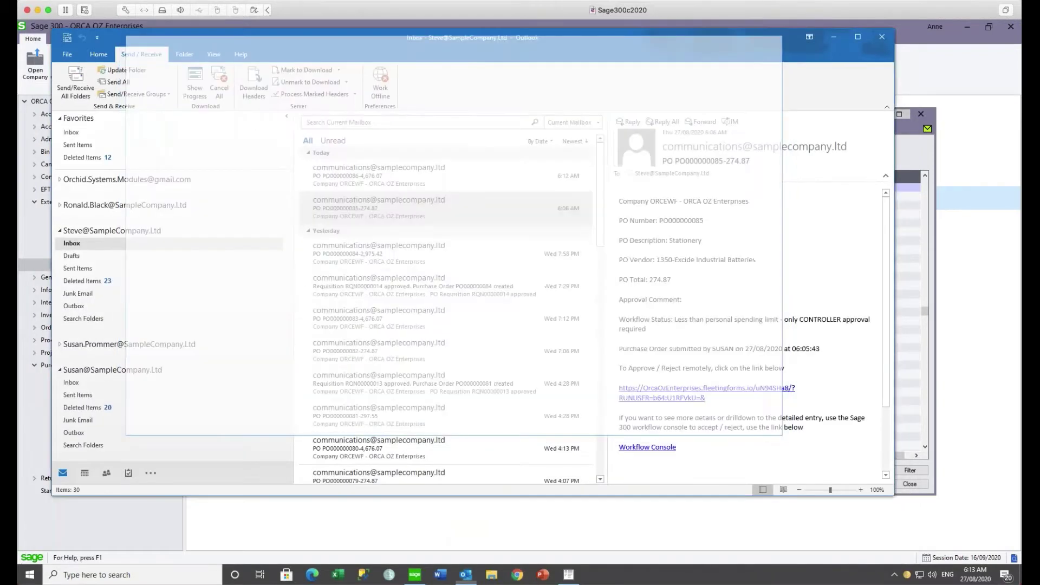
pyautogui.click(444, 175)
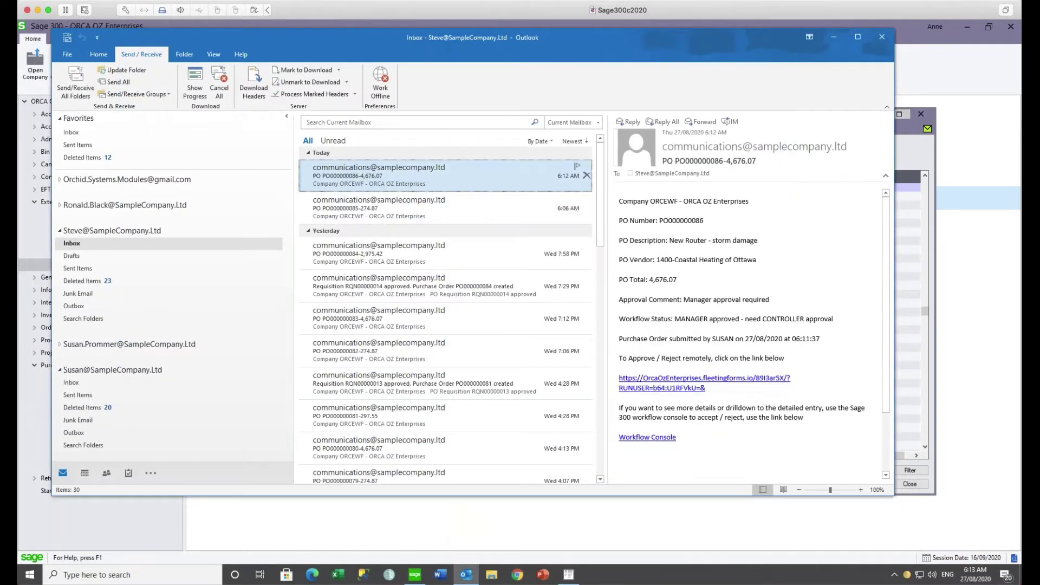
pyautogui.doubleClick(445, 175)
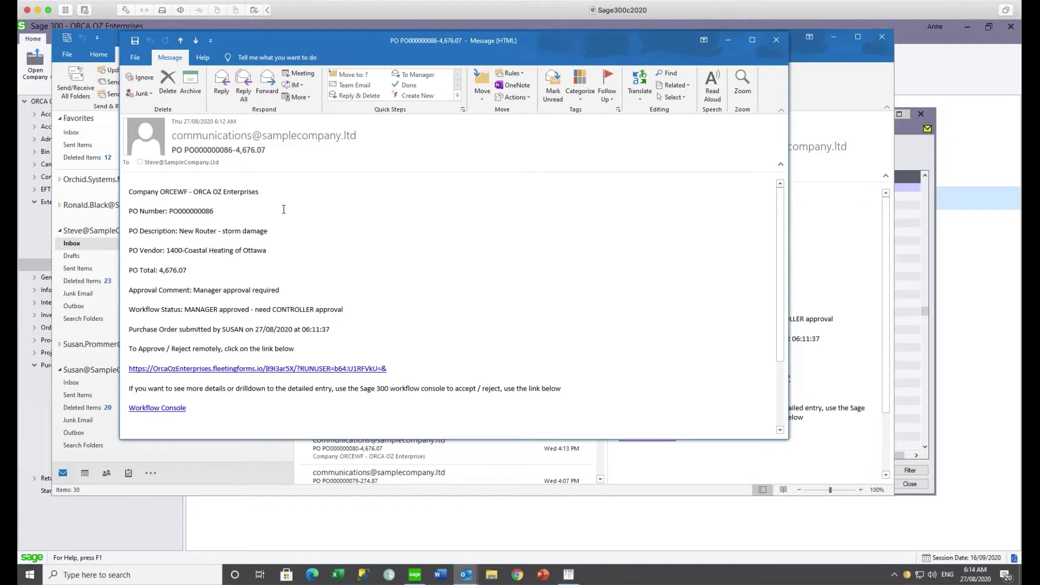
pyautogui.click(236, 368)
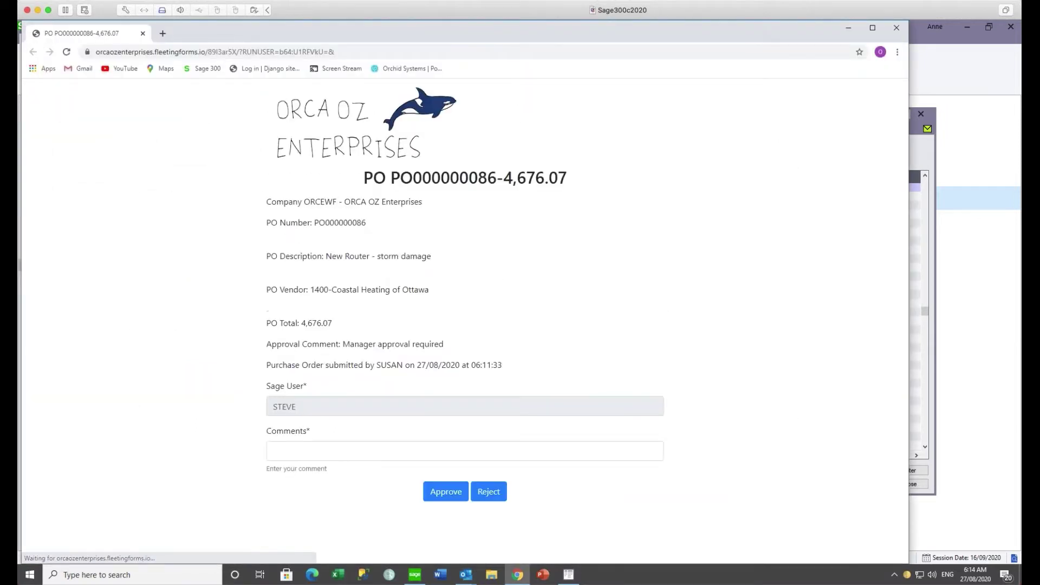
# Step: Approve PO000000086 with the comment 'ok as per the vendor's quote'
pyautogui.click(282, 452)
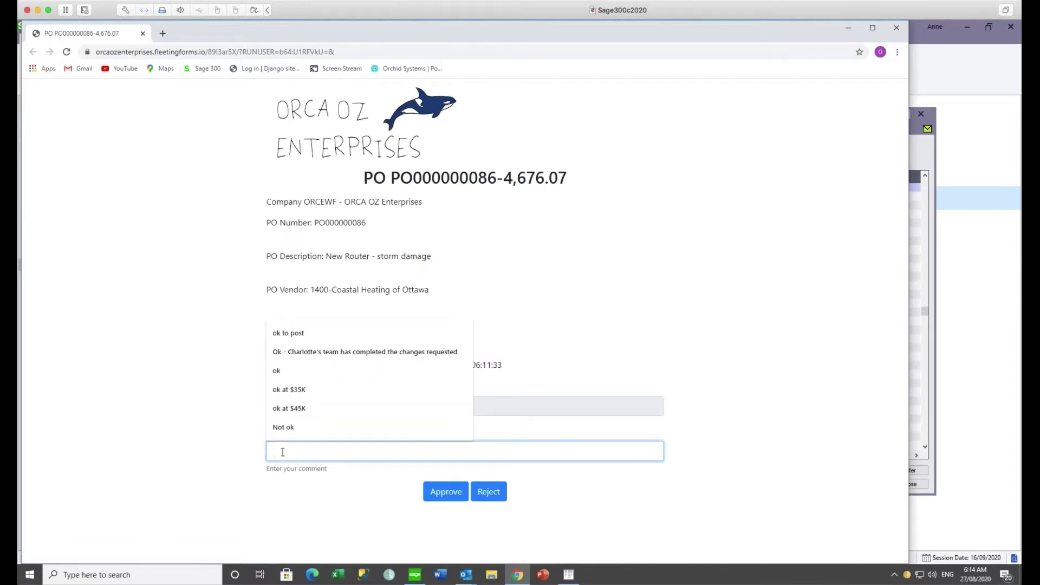
pyautogui.write('ok as per ')
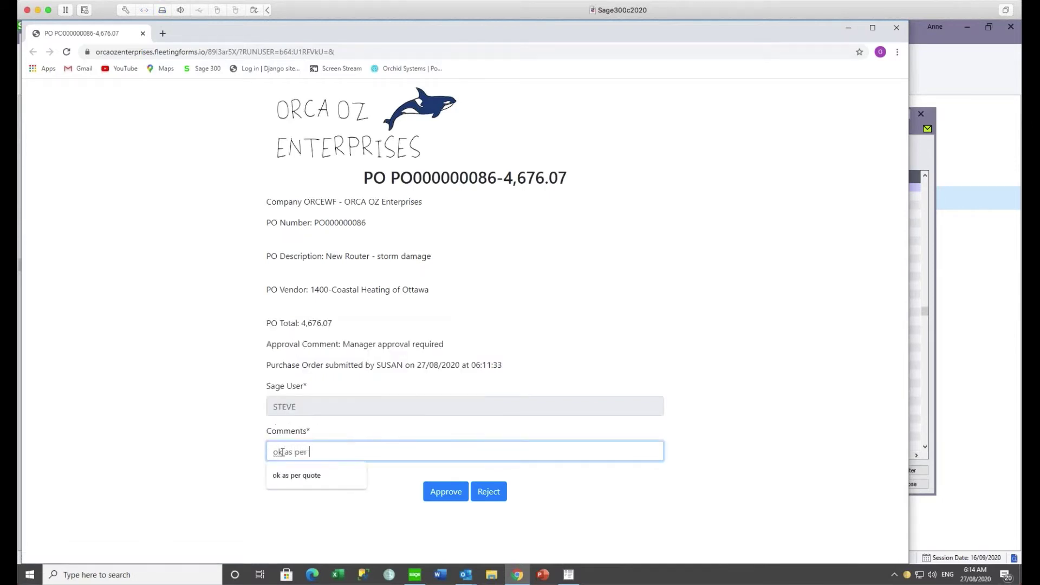
pyautogui.write("the vendor's ")
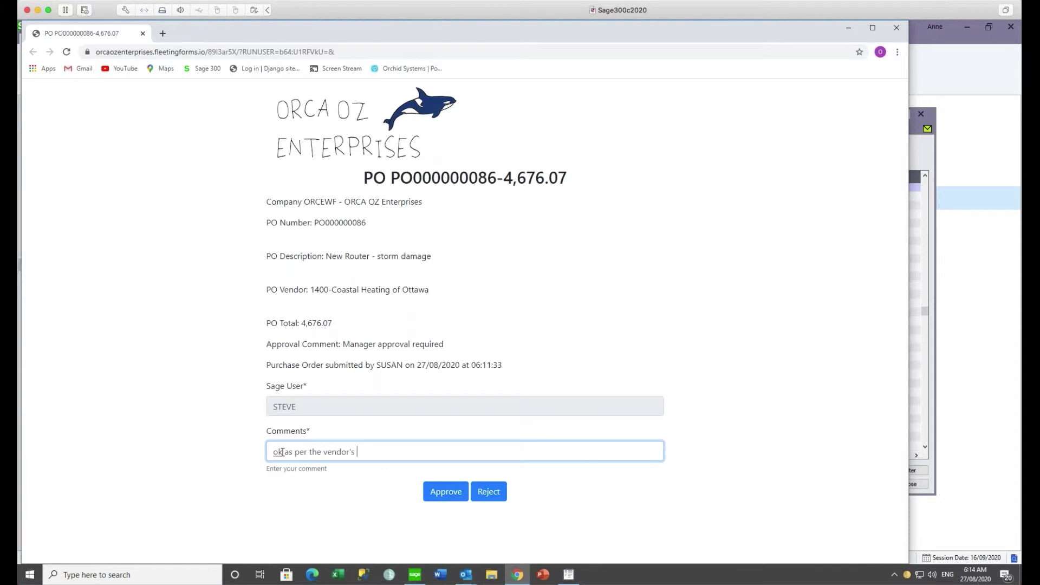
pyautogui.write('quote')
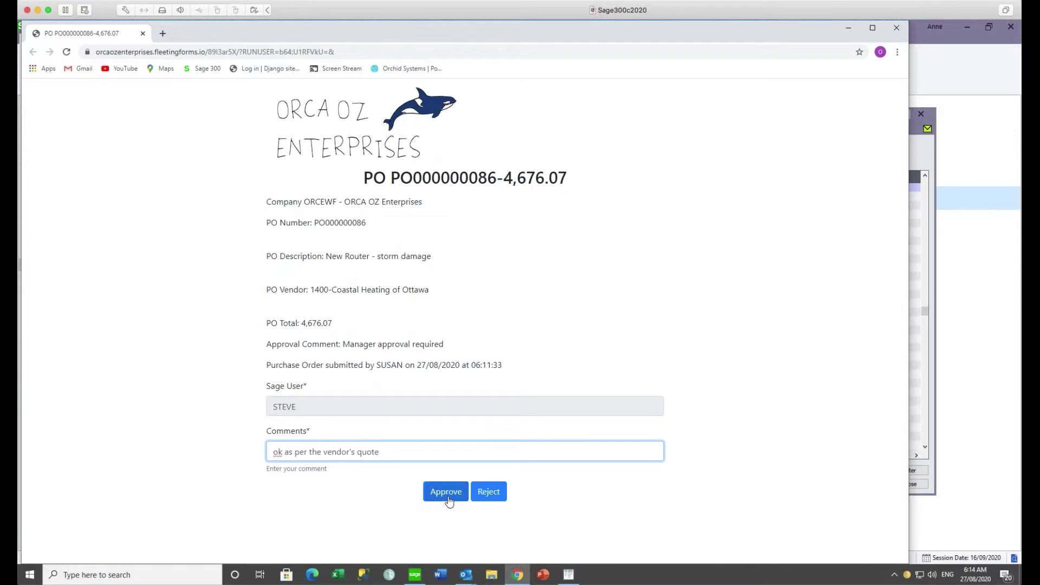
pyautogui.click(448, 493)
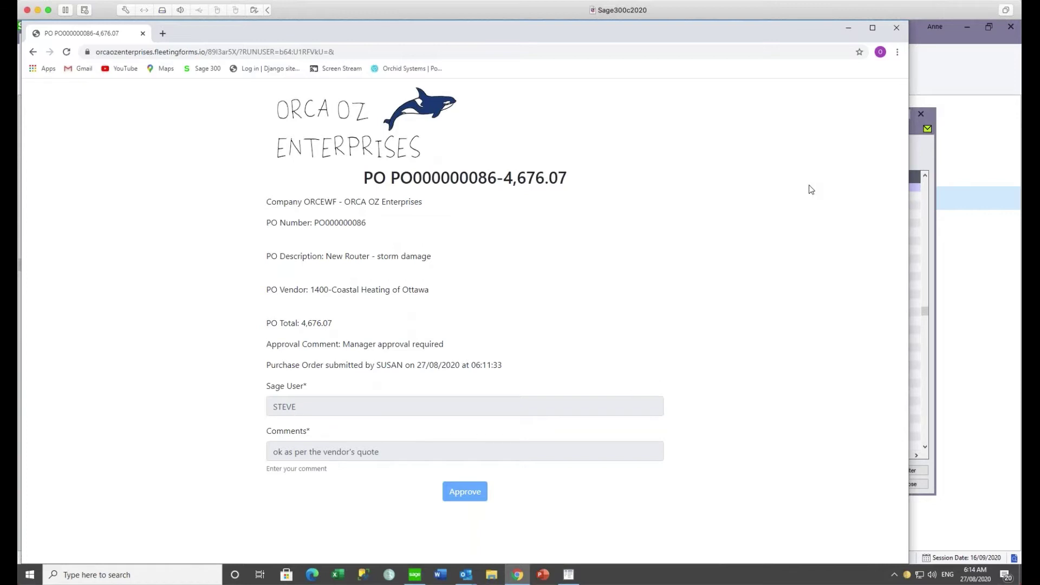
# Step: Close the browser, the notification email, Outlook and the Workflow Console
pyautogui.click(895, 32)
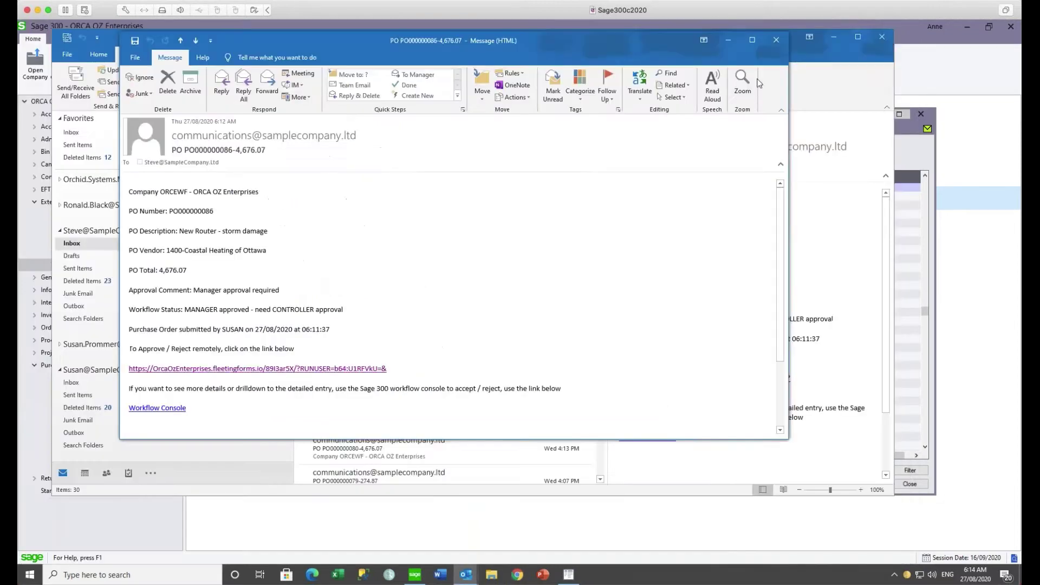
pyautogui.click(776, 40)
pyautogui.click(882, 37)
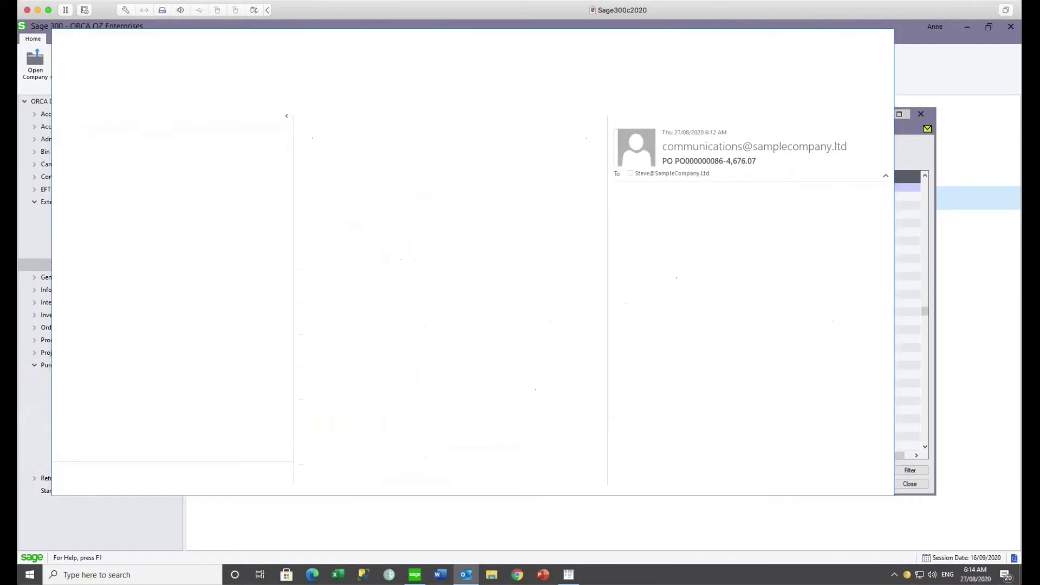
pyautogui.click(921, 114)
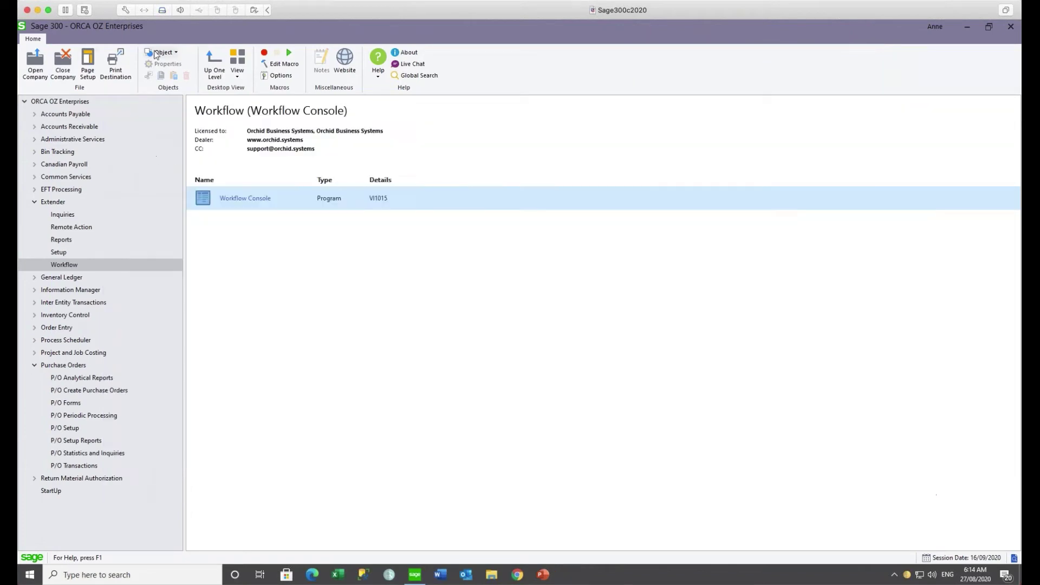
# Step: Reopen the company as user ADMIN and show the Extender Remote Action programs
pyautogui.click(33, 61)
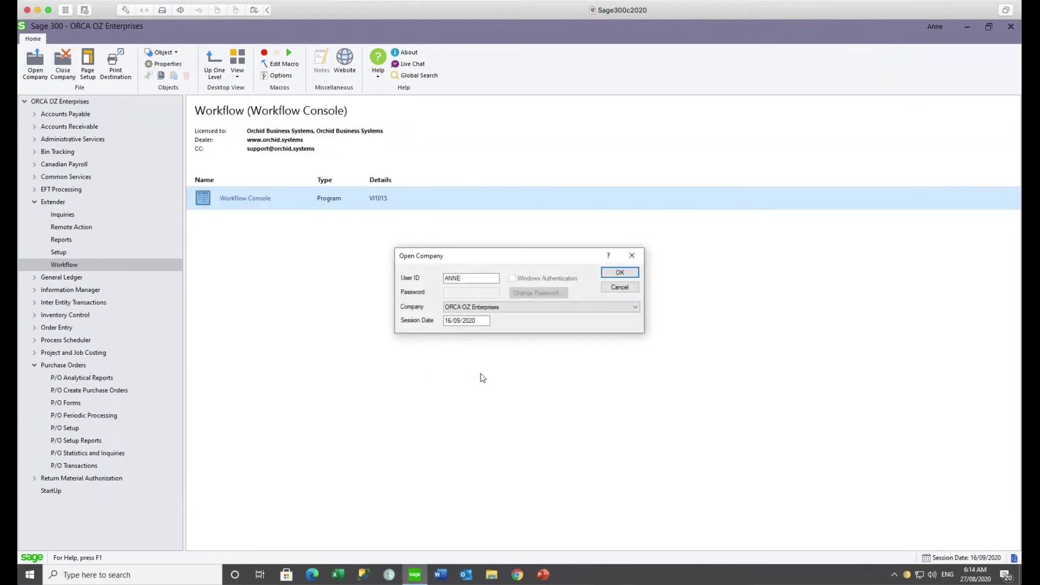
pyautogui.click(484, 280)
pyautogui.doubleClick(484, 279)
pyautogui.write('ADMIN')
pyautogui.press('Return')
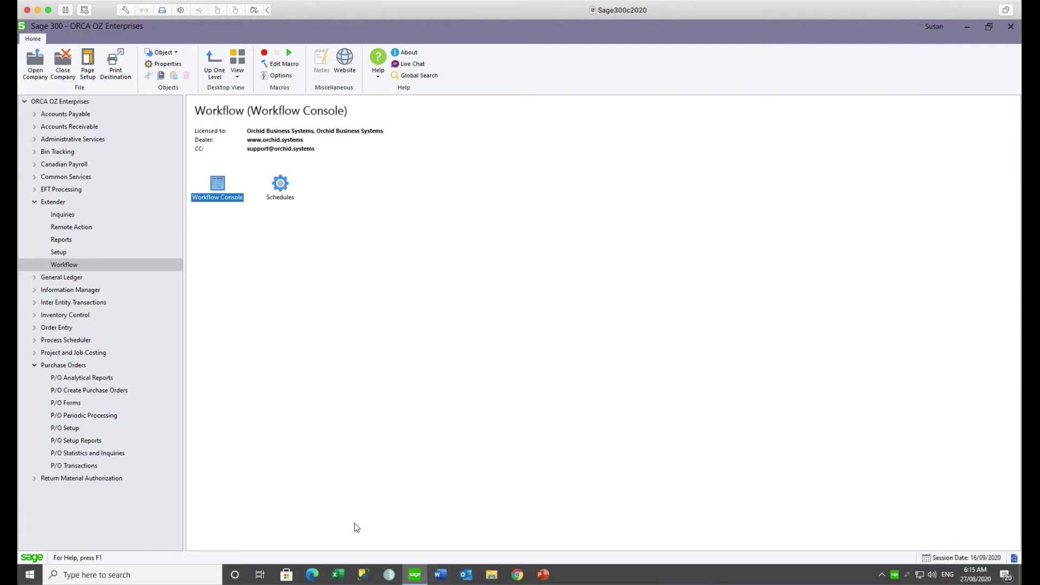
pyautogui.click(79, 227)
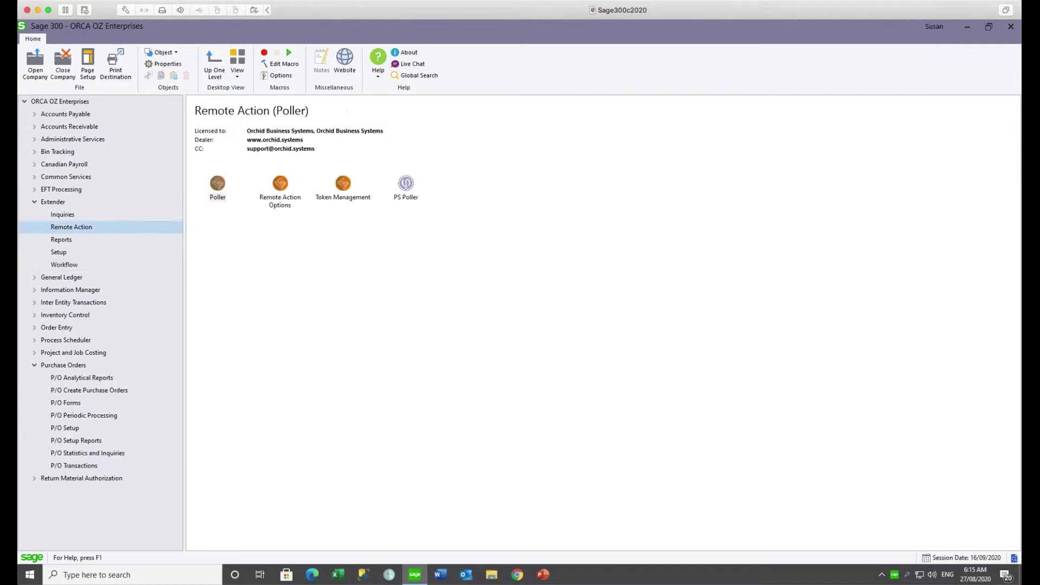
# Step: Run the PS Poller to process the web approvals, then switch to Outlook
pyautogui.doubleClick(407, 186)
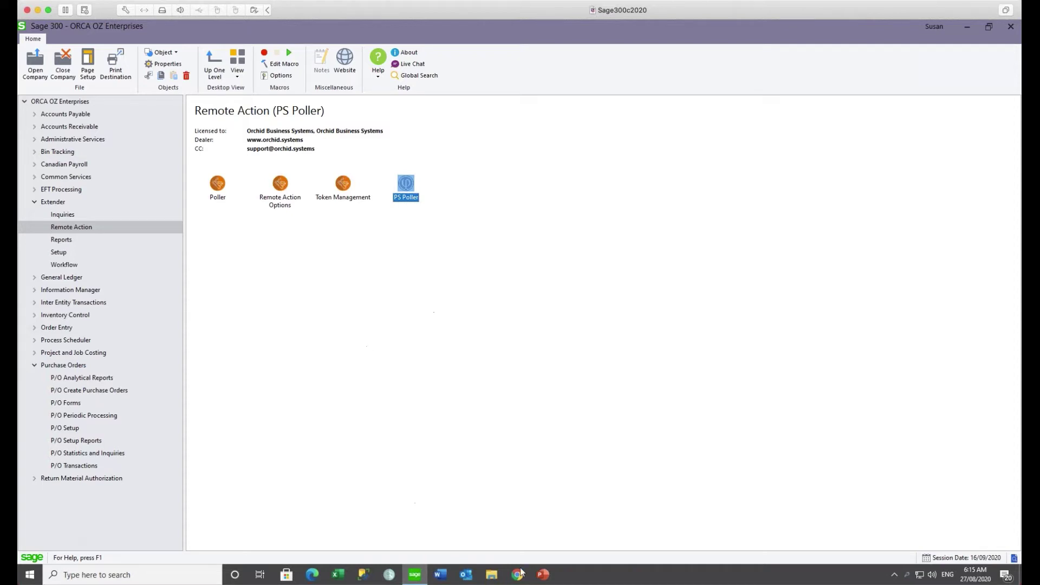
pyautogui.click(466, 575)
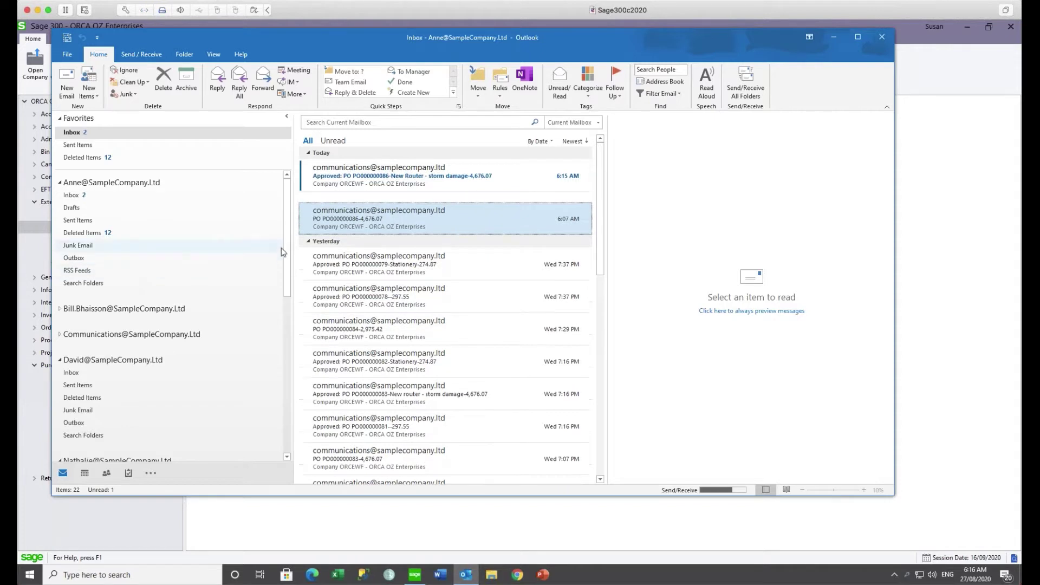
# Step: Read the Approved PO000000086 email showing the 4,676.07 total and comment, then minimize Outlook
pyautogui.moveTo(287, 248); pyautogui.dragTo(276, 374)
pyautogui.scroll(-3, 277, 374)
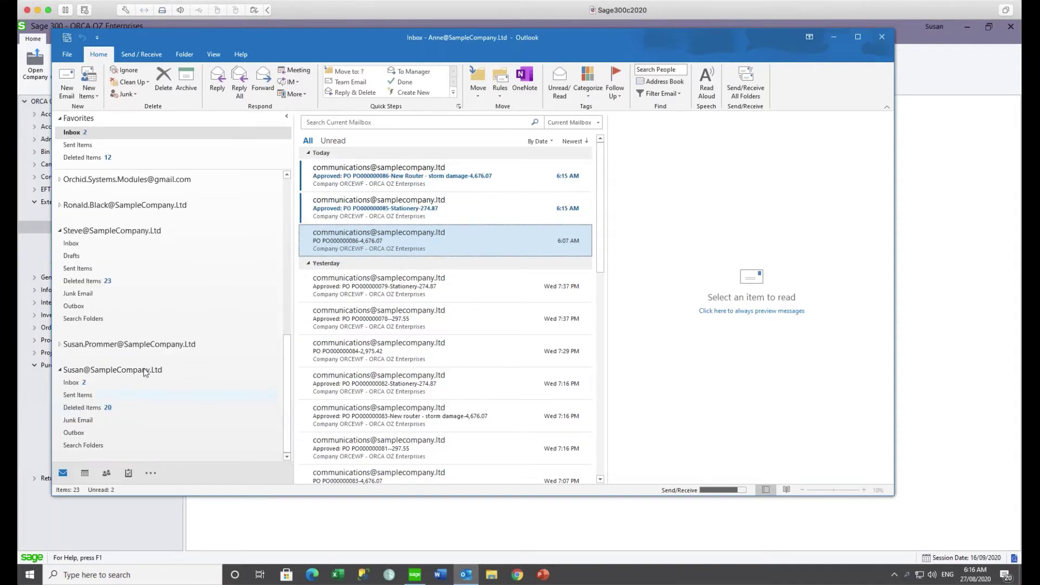
pyautogui.click(72, 384)
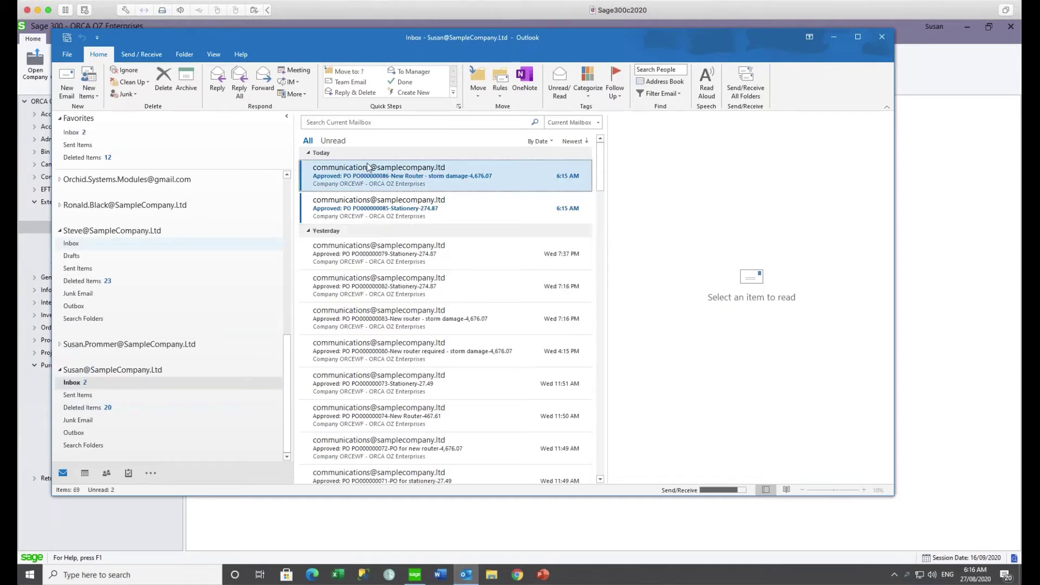
pyautogui.click(348, 216)
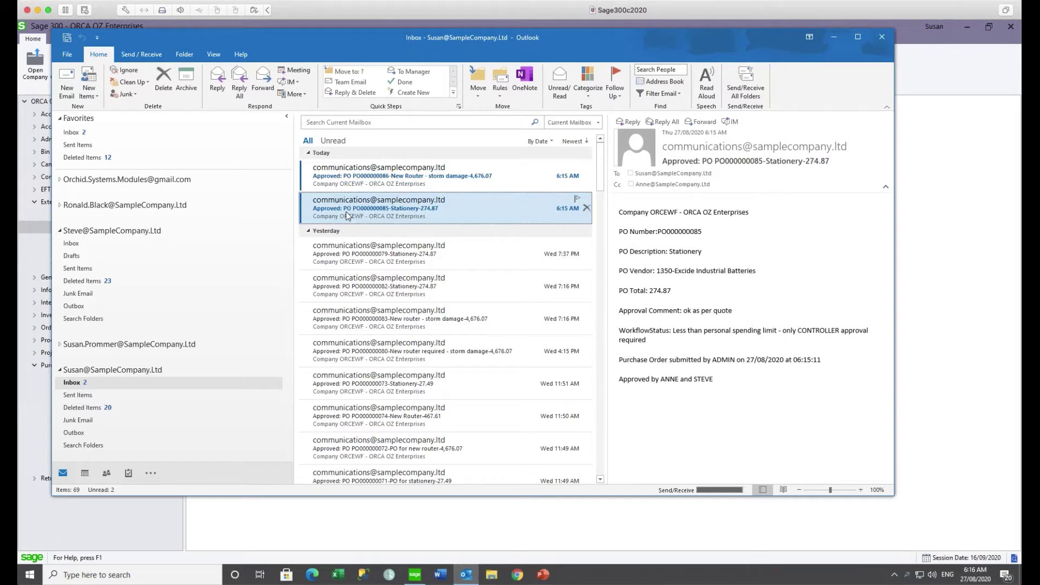
pyautogui.press('Up')
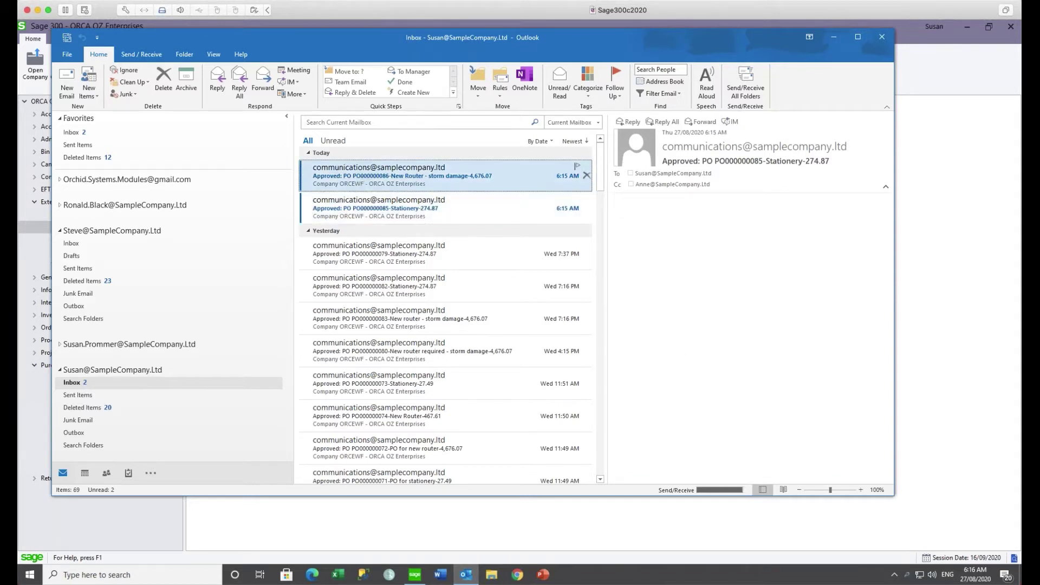
pyautogui.doubleClick(362, 176)
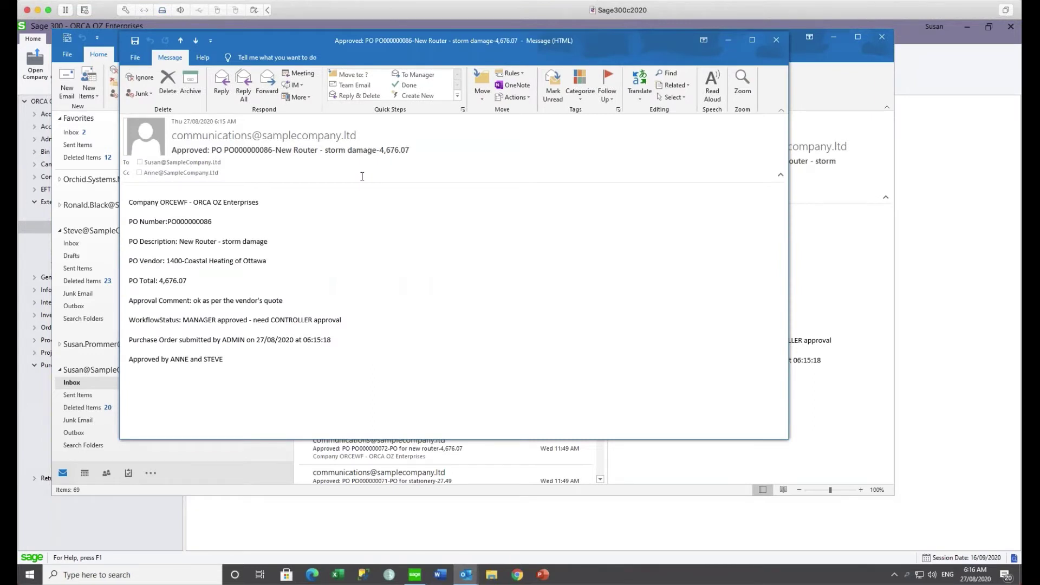
pyautogui.moveTo(296, 301); pyautogui.dragTo(118, 289)
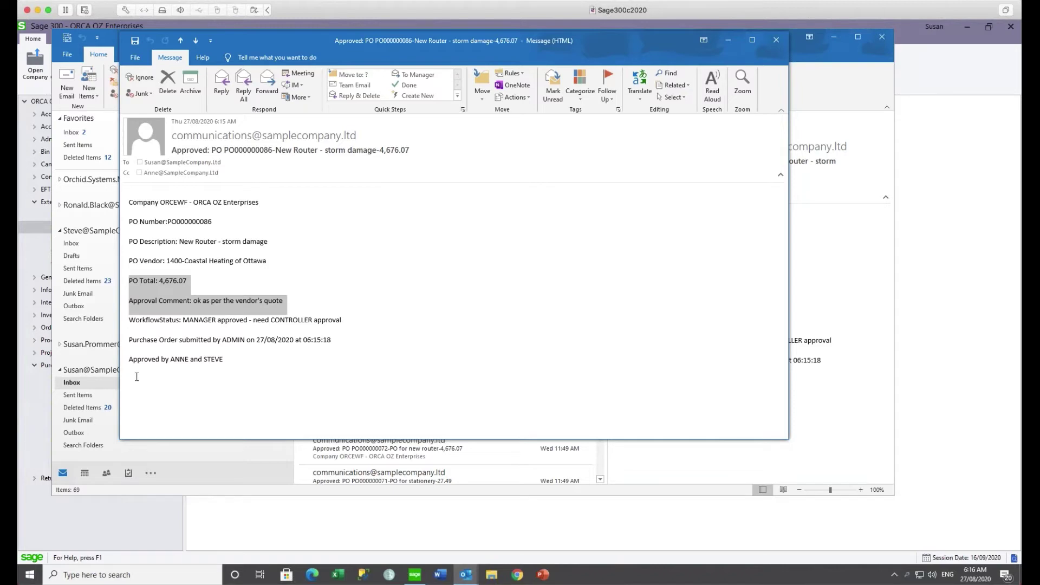
pyautogui.click(726, 42)
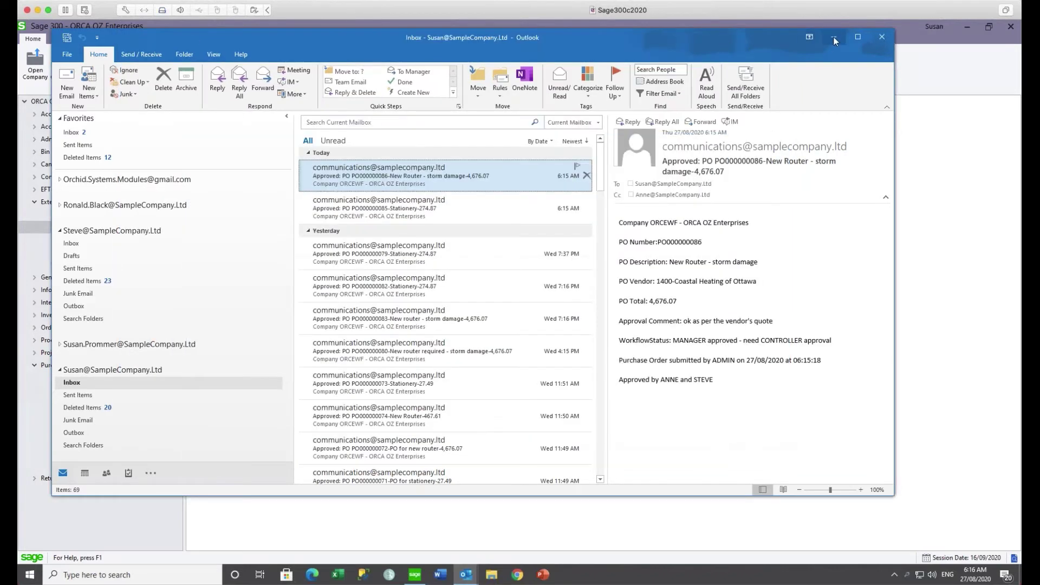
pyautogui.click(834, 39)
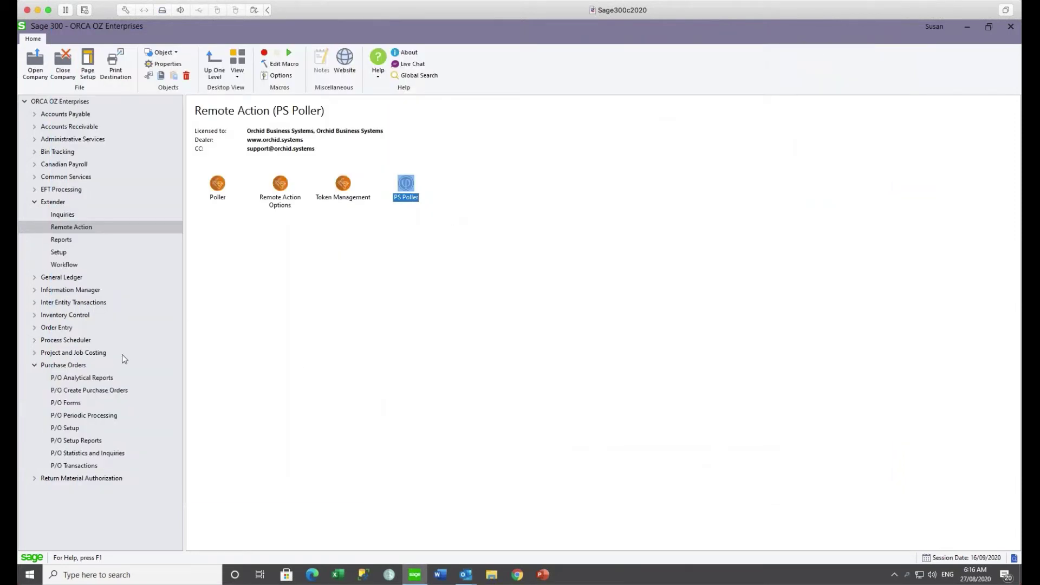
# Step: Check that only PO000000084 remains at ManagerApproved in the Workflow Console, then close it
pyautogui.click(66, 264)
pyautogui.click(215, 193)
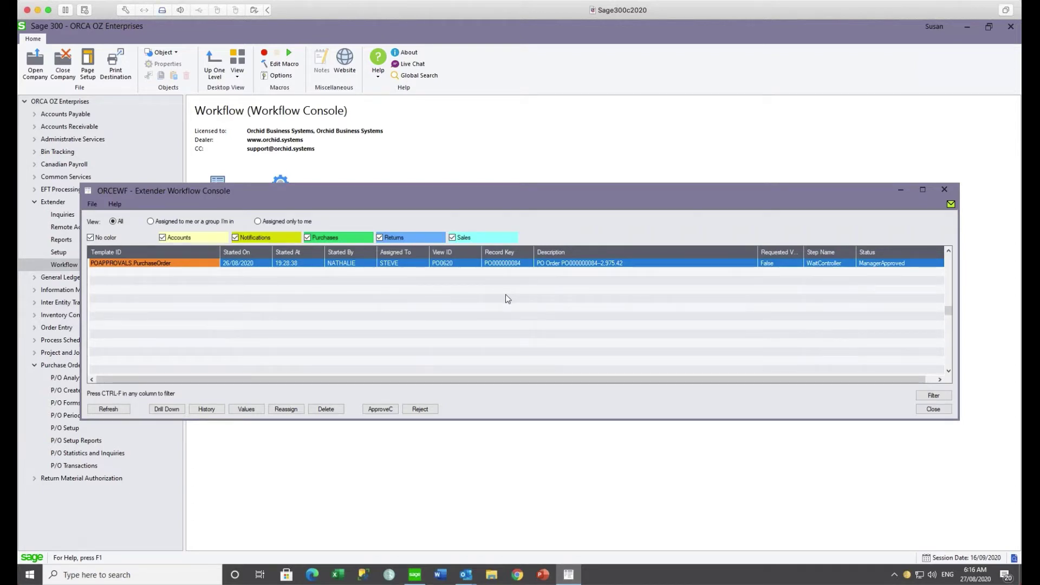
pyautogui.click(945, 189)
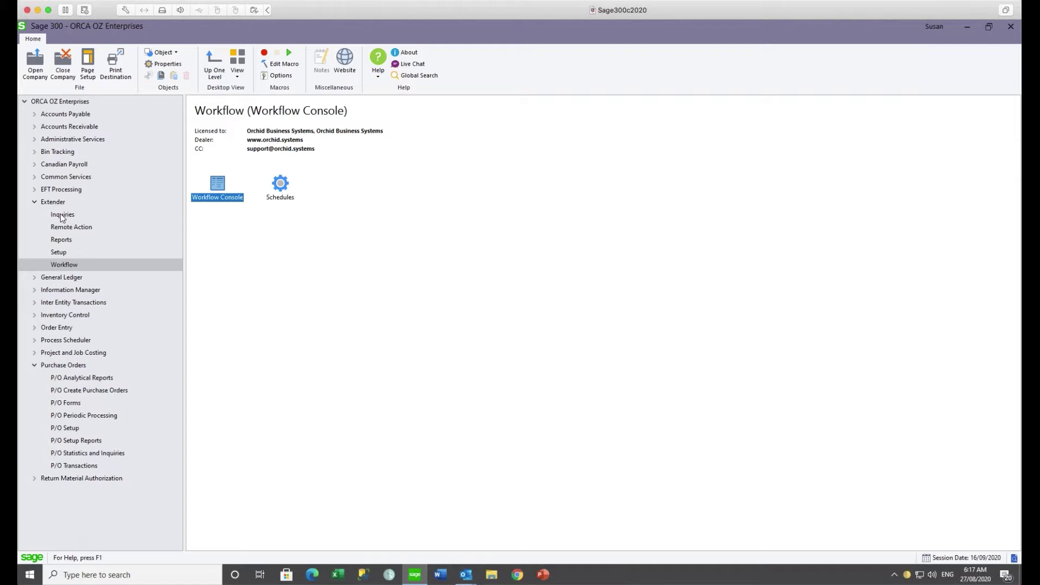
pyautogui.click(74, 465)
# Step: Load PO000000086 in Purchase Order Entry and save it as PO000000086.pdf for vendor 1400
pyautogui.doubleClick(281, 184)
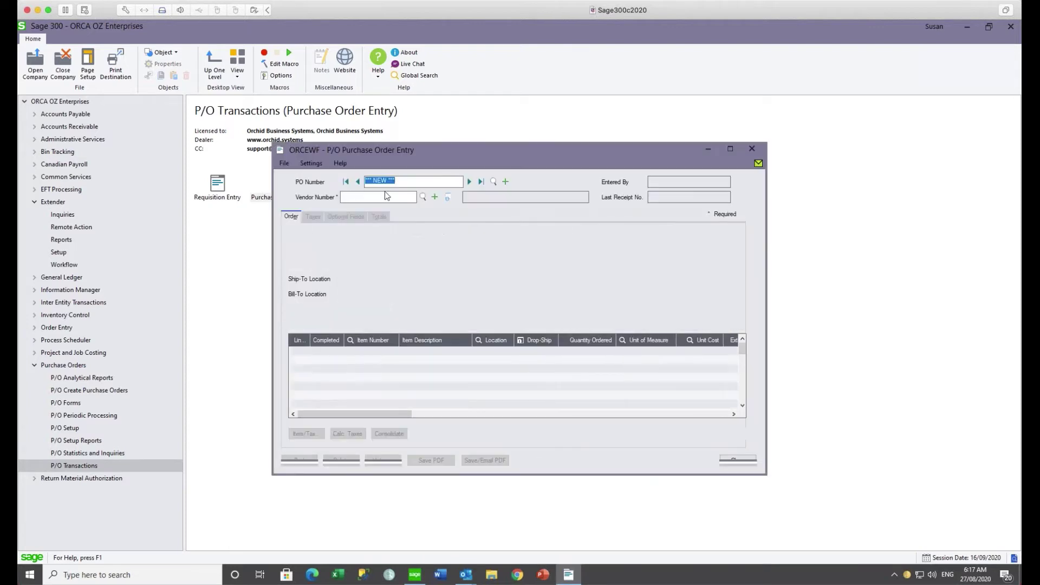
pyautogui.click(481, 182)
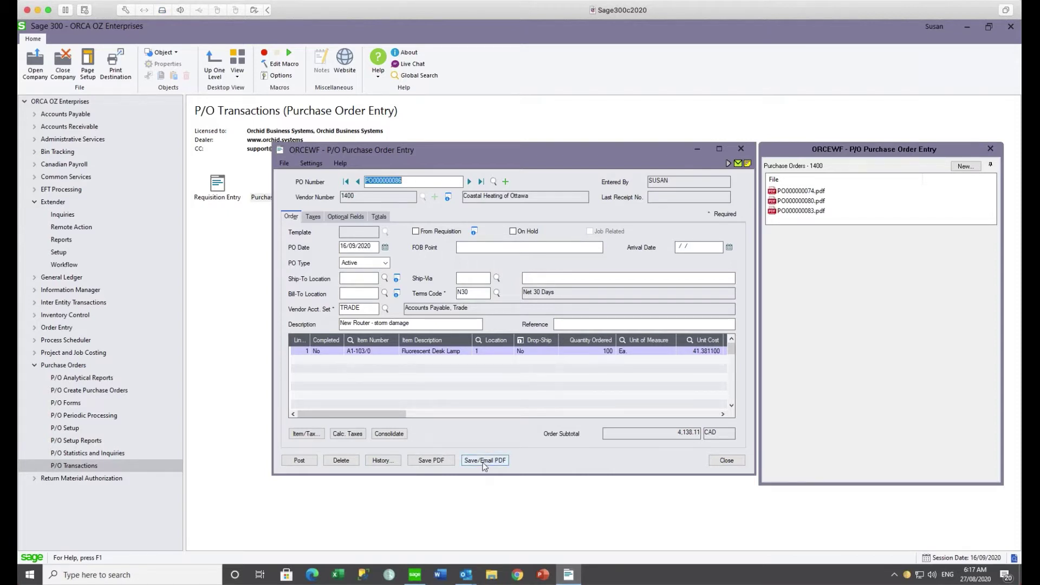
pyautogui.click(426, 462)
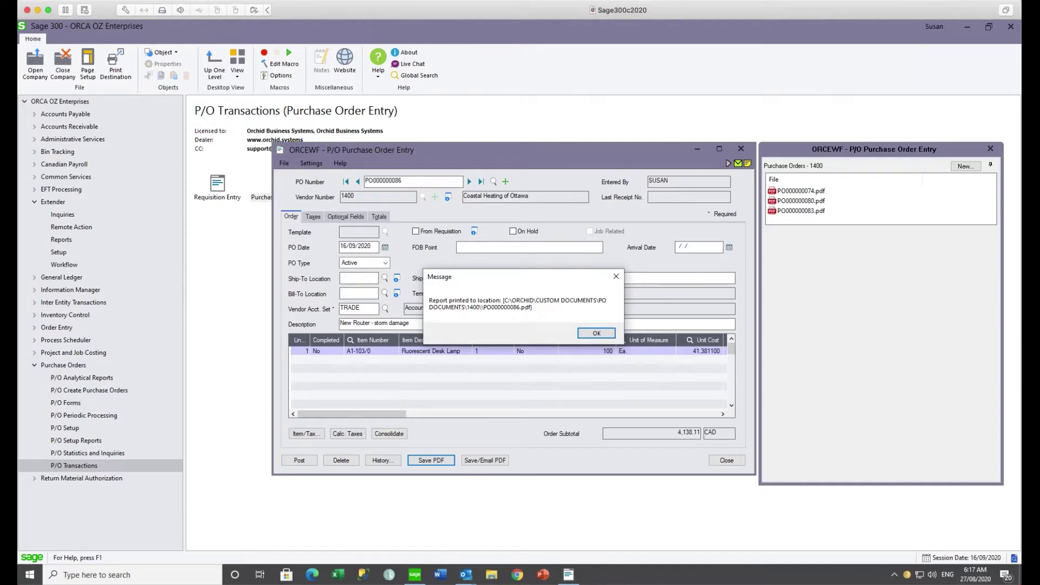
pyautogui.click(596, 333)
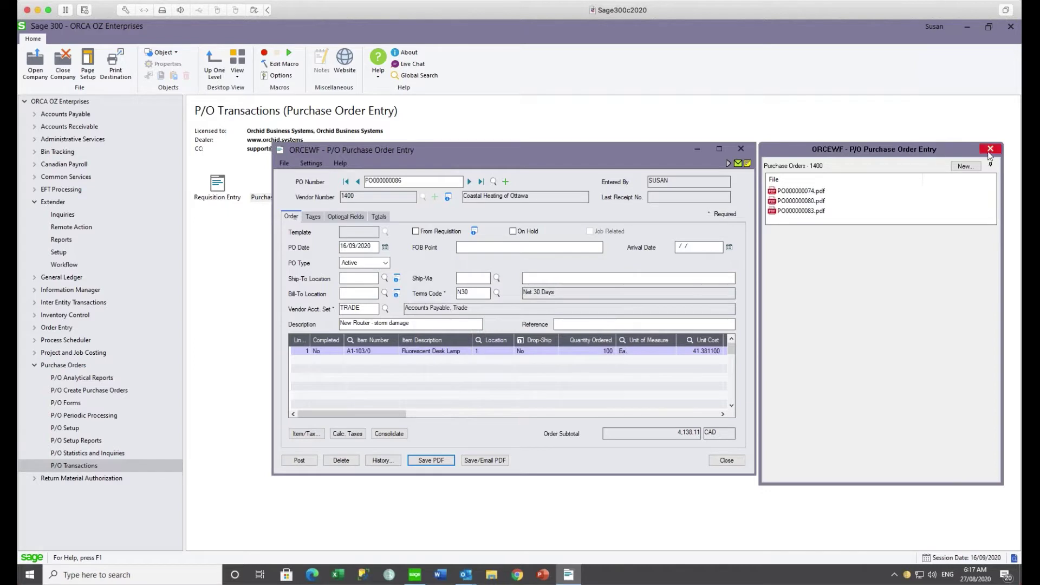
pyautogui.click(991, 148)
pyautogui.click(748, 165)
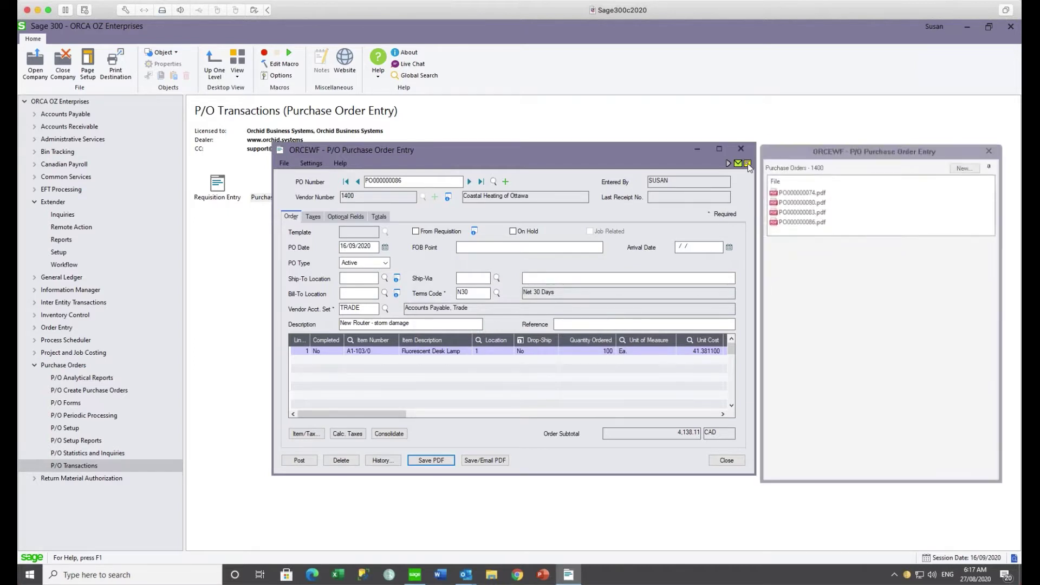
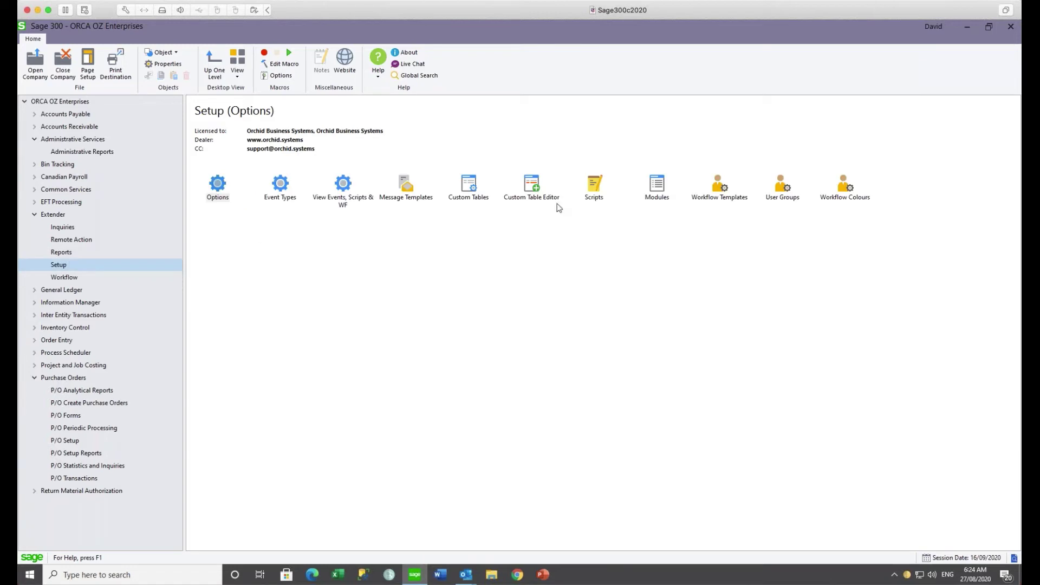
# Step: Load the User Dept Delegated Amt table in the Custom Table Editor
pyautogui.doubleClick(537, 193)
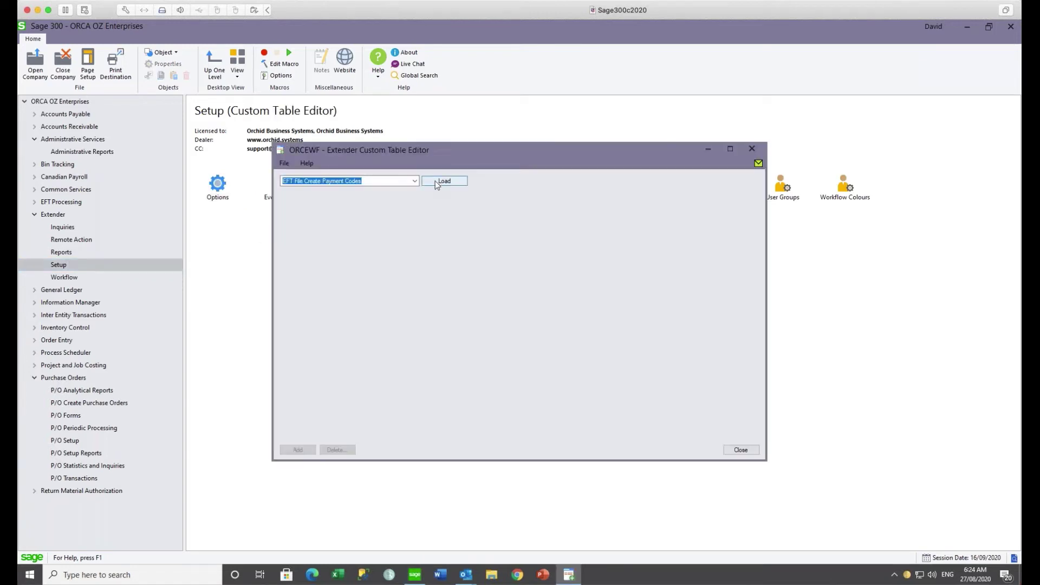
pyautogui.click(415, 181)
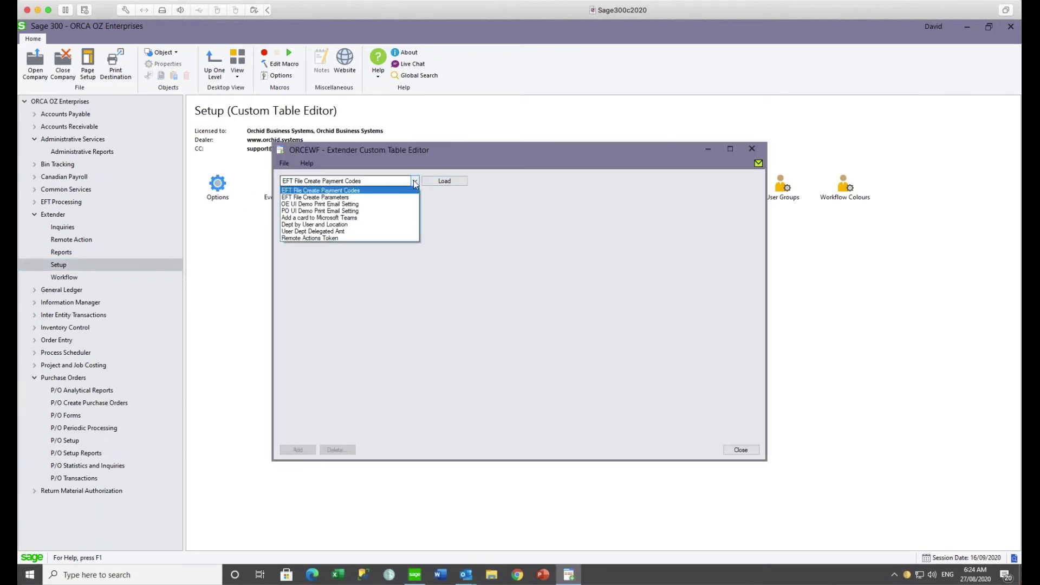
pyautogui.click(367, 231)
pyautogui.click(443, 184)
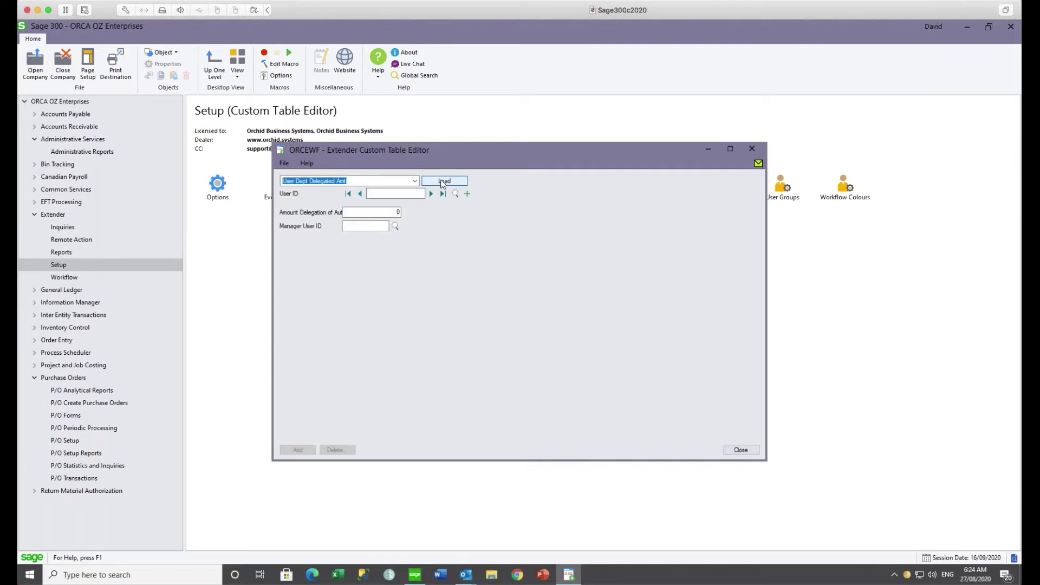
# Step: Check the next user's 1,000 delegated amount and manager user ID, then close the editor
pyautogui.click(431, 194)
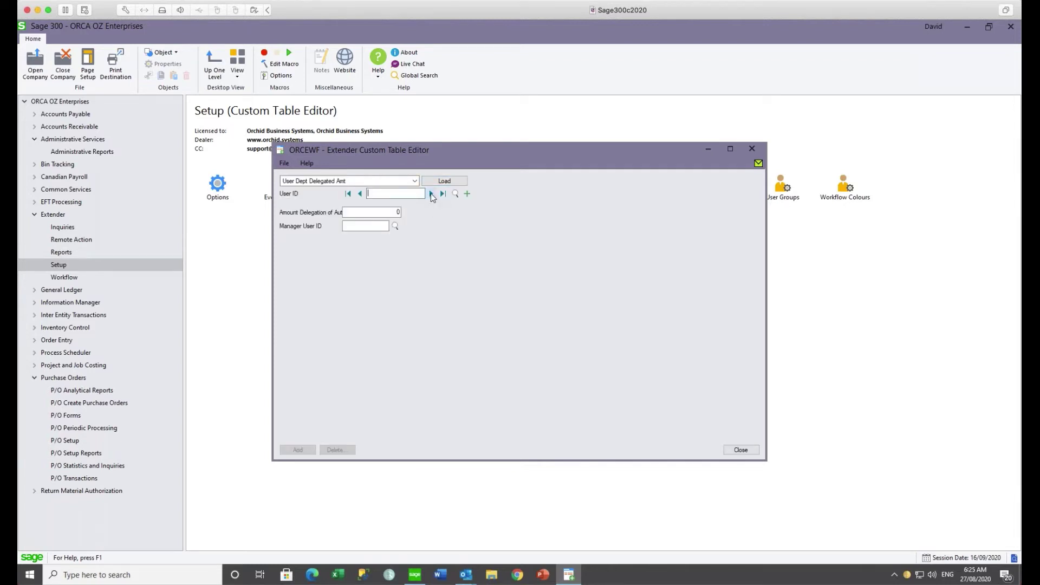
pyautogui.click(432, 194)
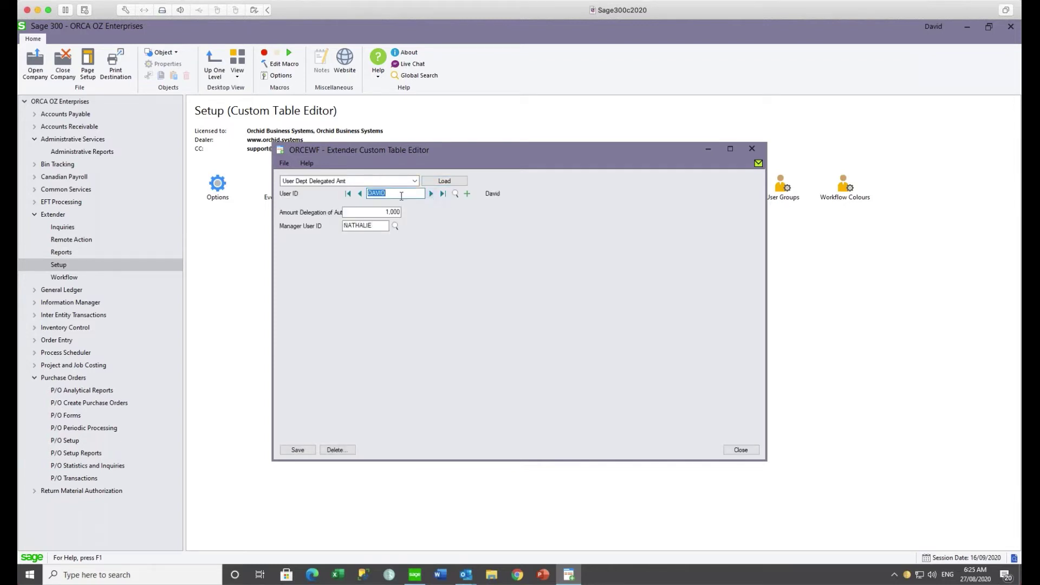
pyautogui.click(378, 211)
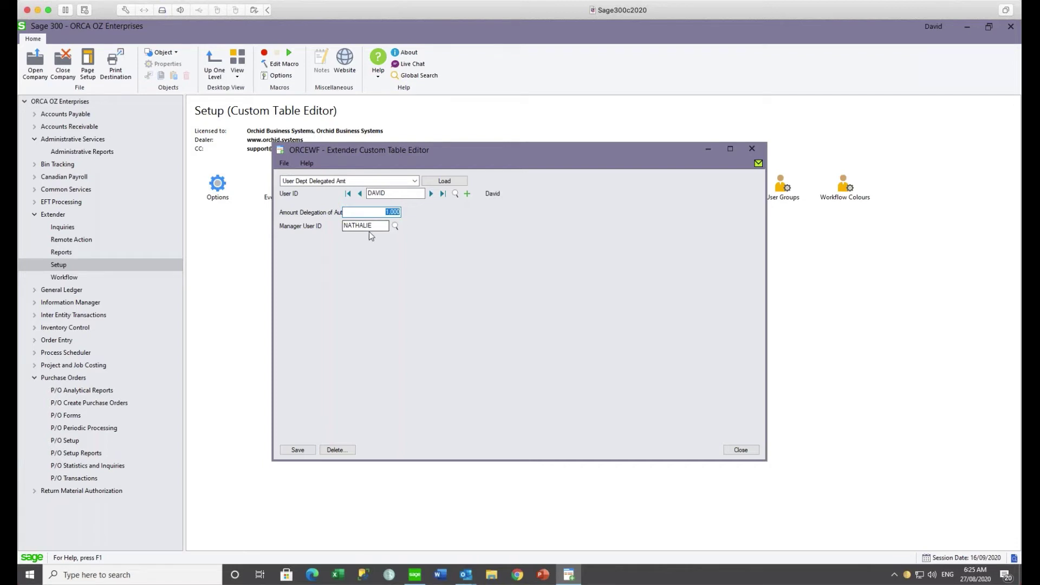
pyautogui.press('Tab')
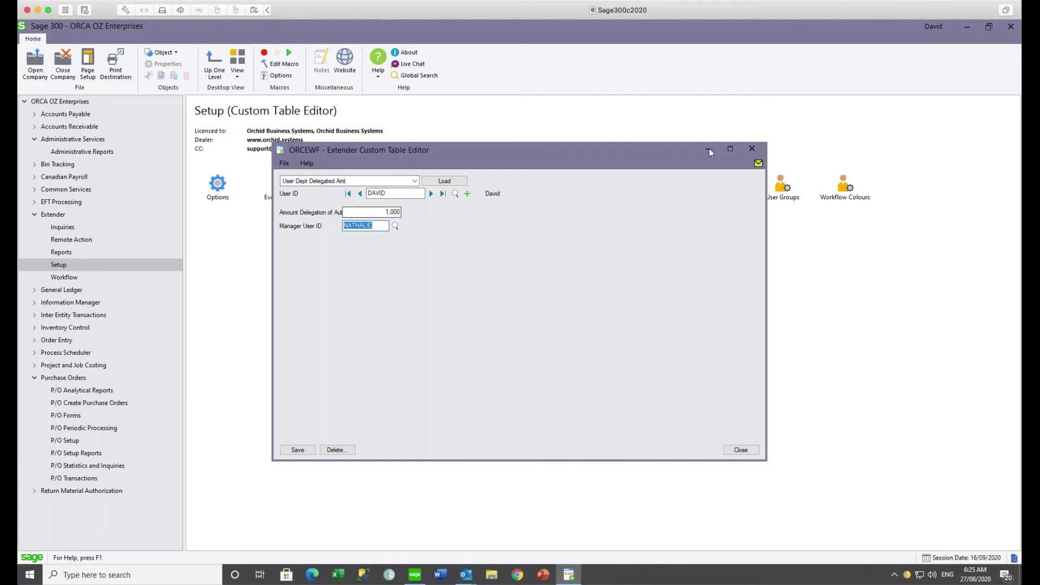
pyautogui.click(752, 150)
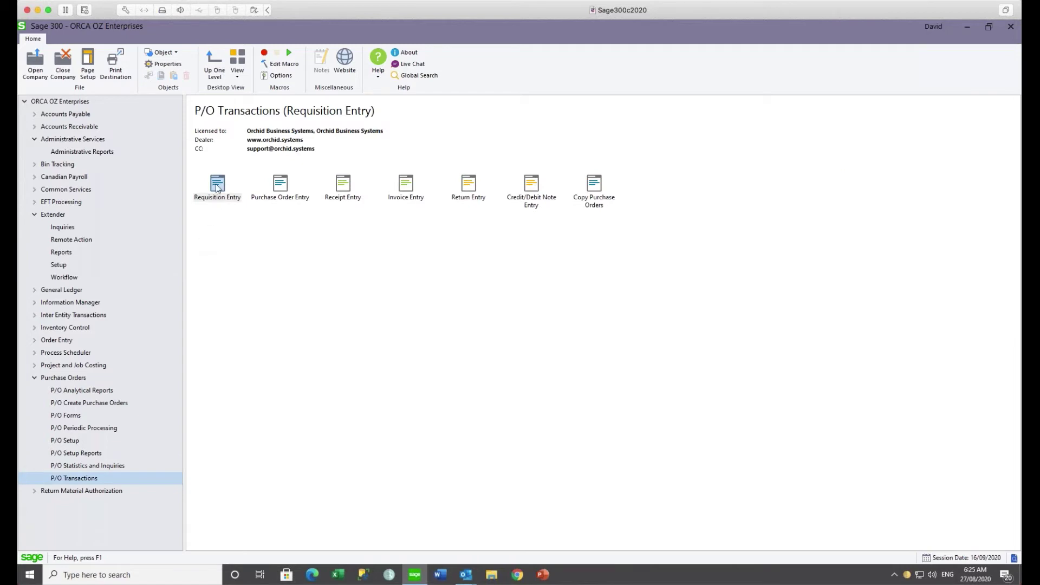
# Step: Start a requisition for vendor 1200 described as 'Lot of new images required'
pyautogui.doubleClick(217, 188)
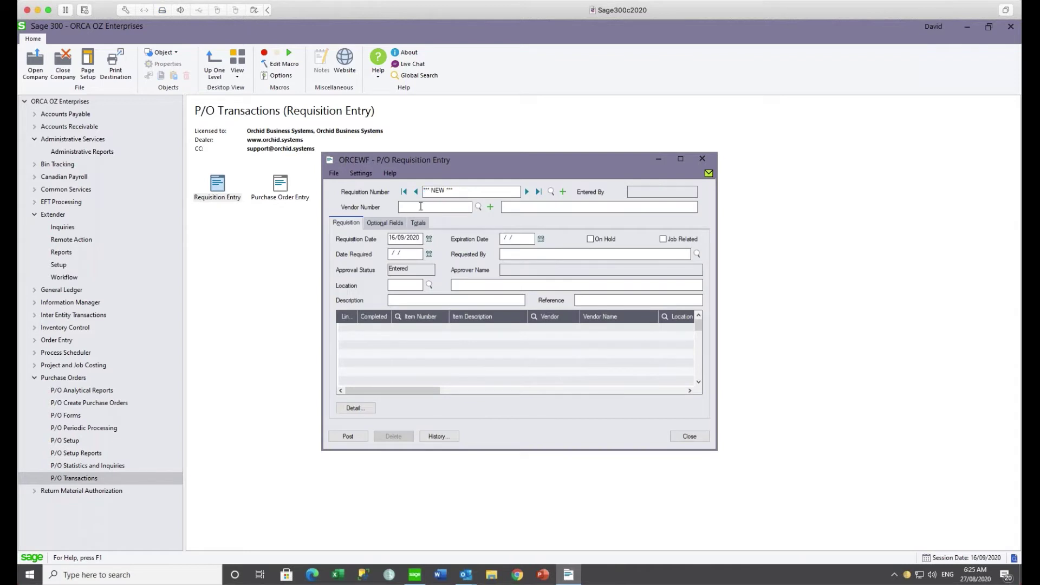
pyautogui.write('1200')
pyautogui.press('Tab')
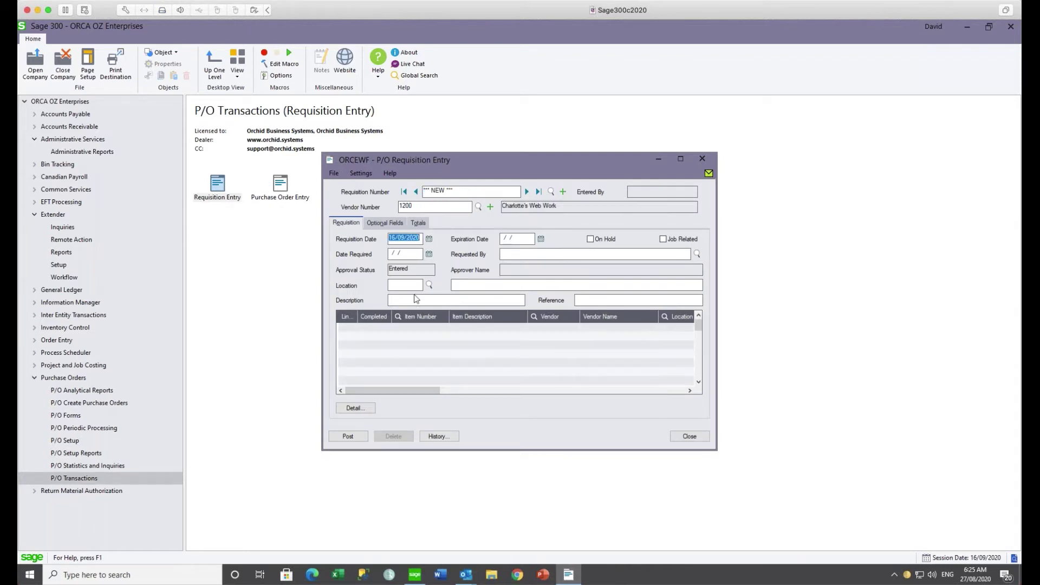
pyautogui.click(404, 301)
pyautogui.write('Lot ')
pyautogui.write(' of new images required')
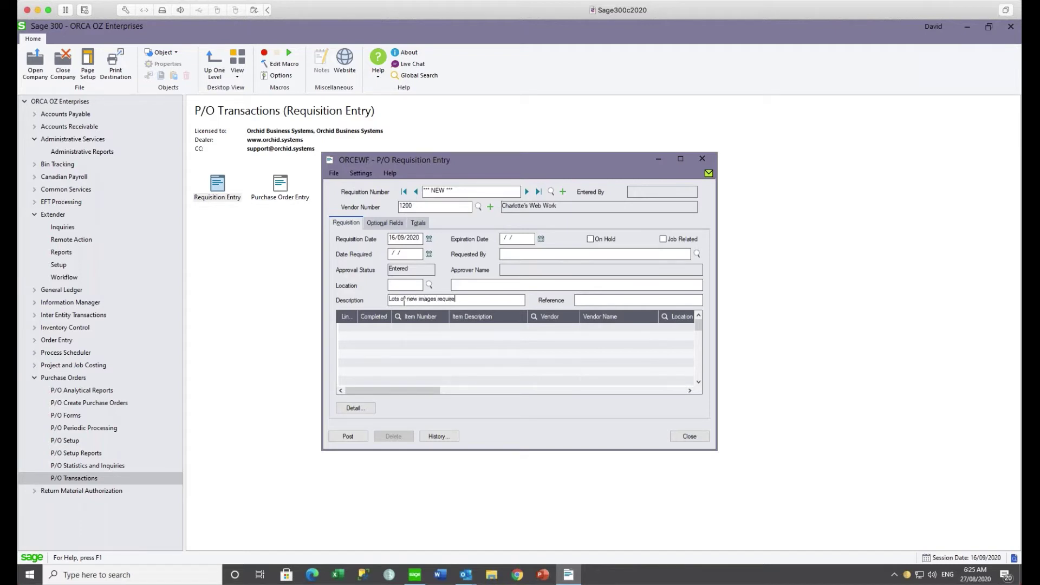
pyautogui.press('Tab')
# Step: Add item A1-103/0 at location 1 with quantity 100 and post the requisition
pyautogui.click(416, 327)
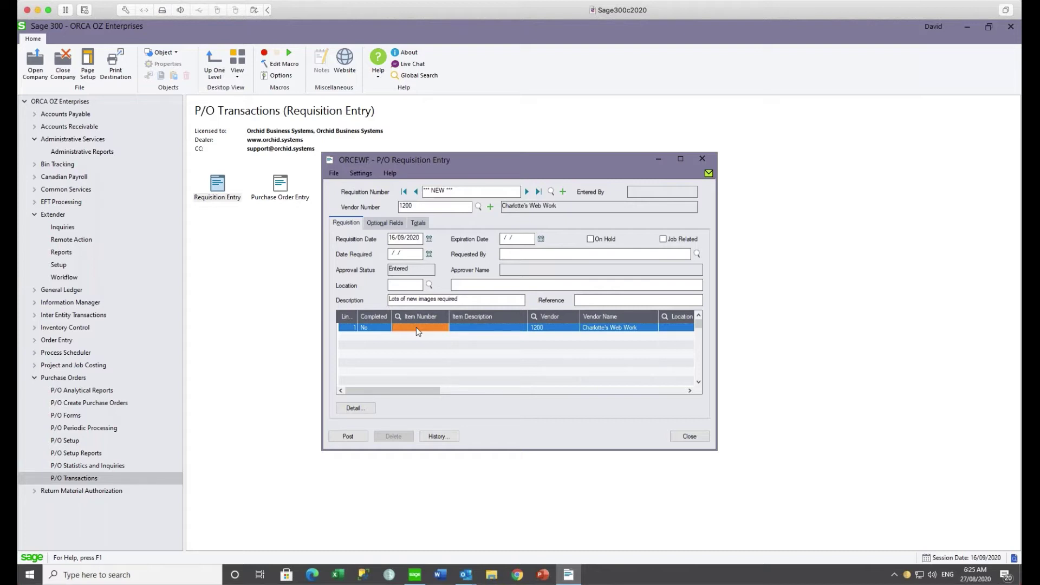
pyautogui.write('A11030')
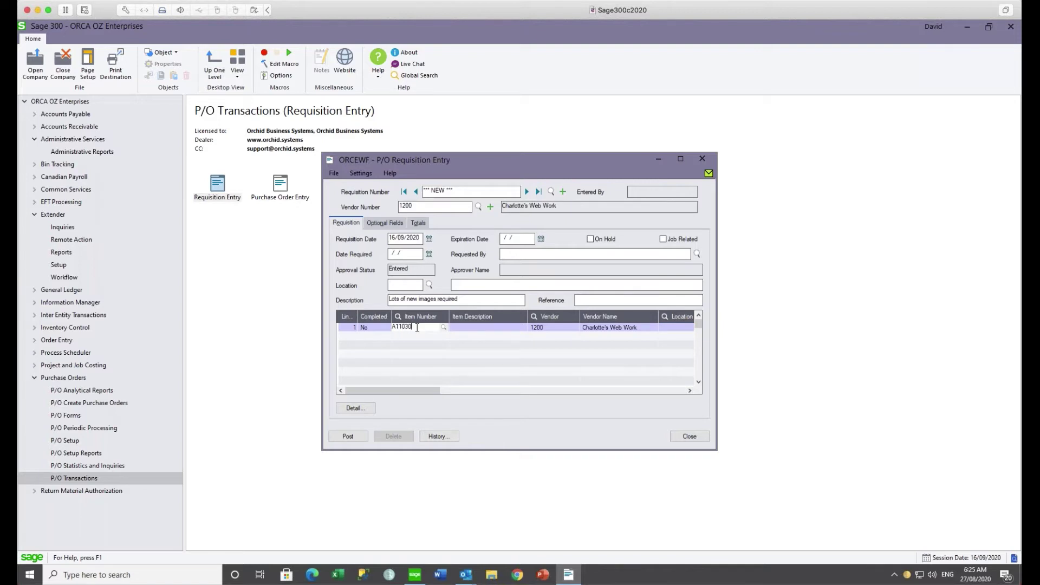
pyautogui.press('Tab')
pyautogui.press('Tab')
pyautogui.press('Tab')
pyautogui.write('1')
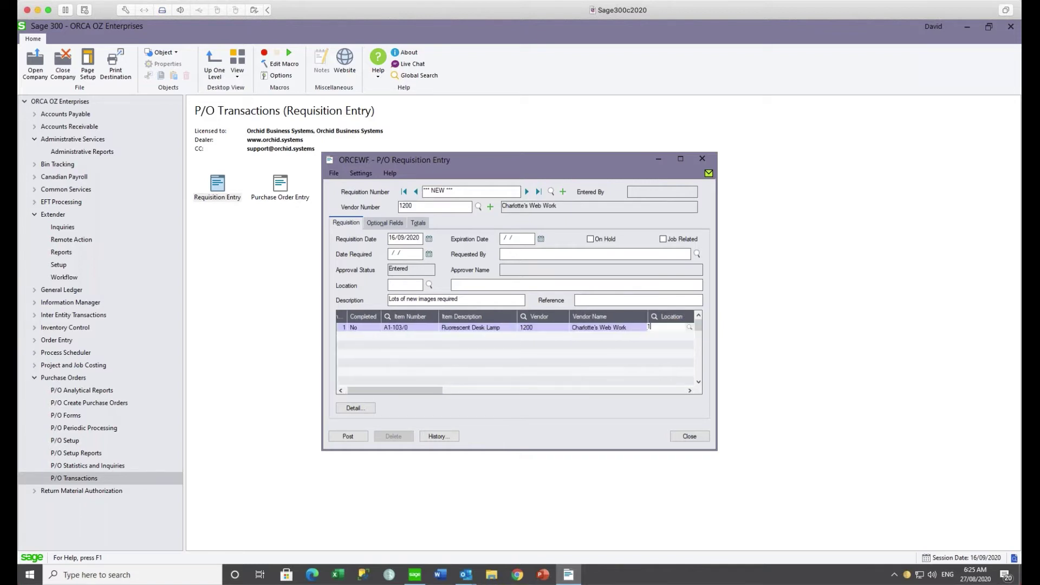
pyautogui.press('Tab')
pyautogui.press('Tab')
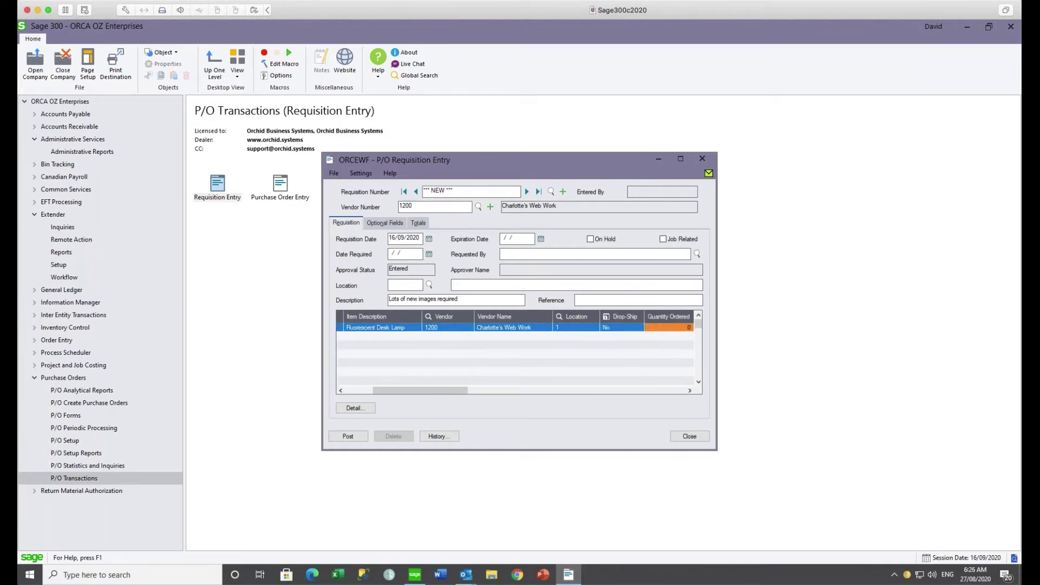
pyautogui.write('100')
pyautogui.press('Tab')
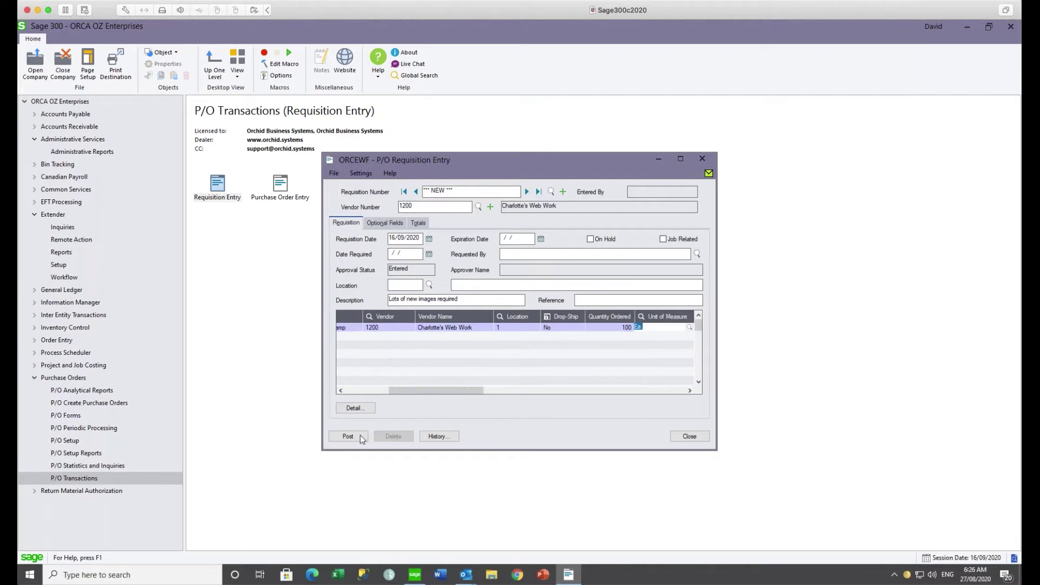
pyautogui.click(361, 437)
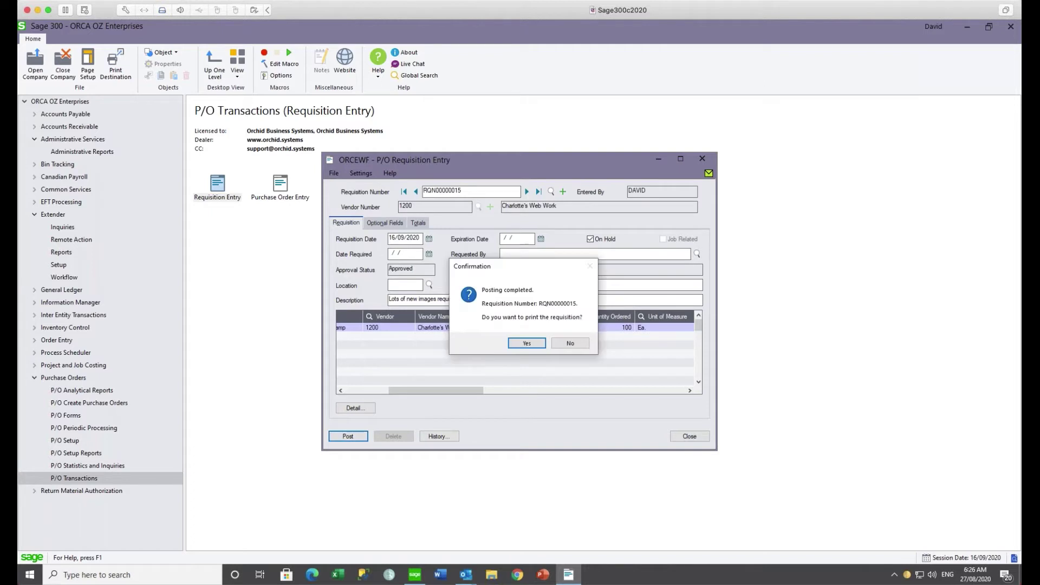
# Step: Skip printing, dismiss the on-hold notice, reload the new requisition, then close Requisition Entry
pyautogui.click(571, 344)
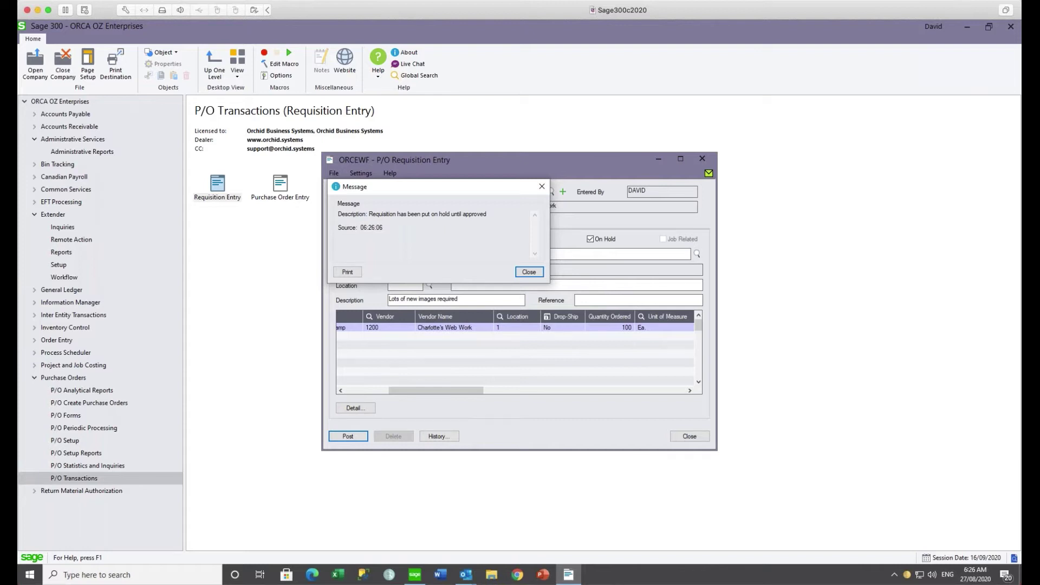
pyautogui.click(529, 272)
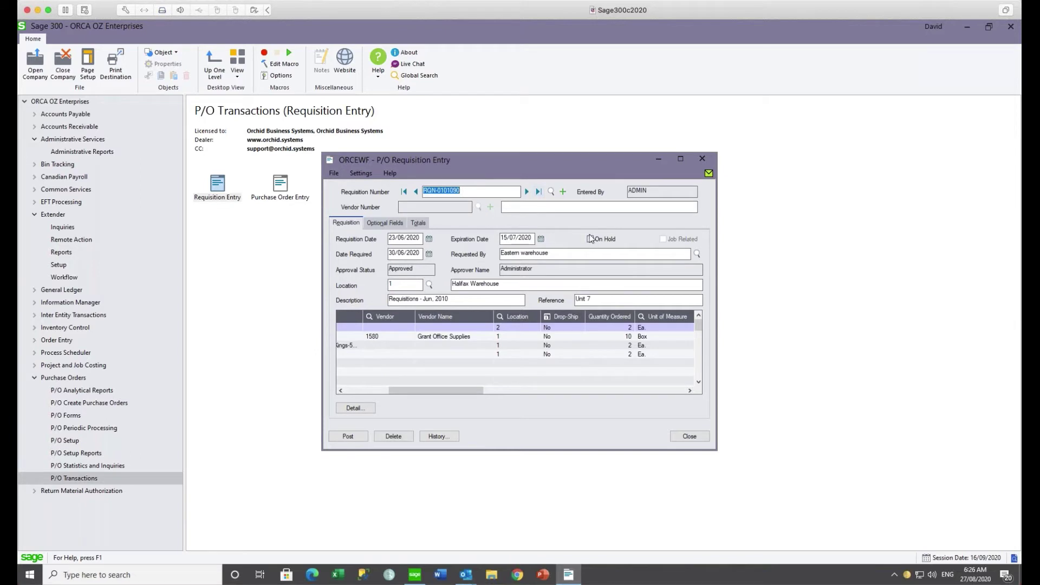
pyautogui.click(550, 192)
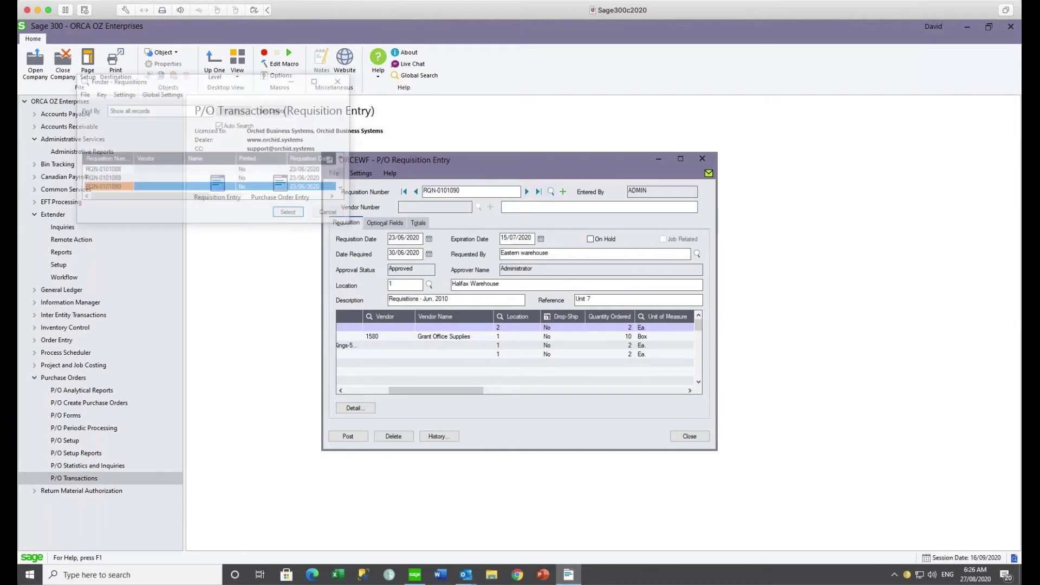
pyautogui.click(344, 158)
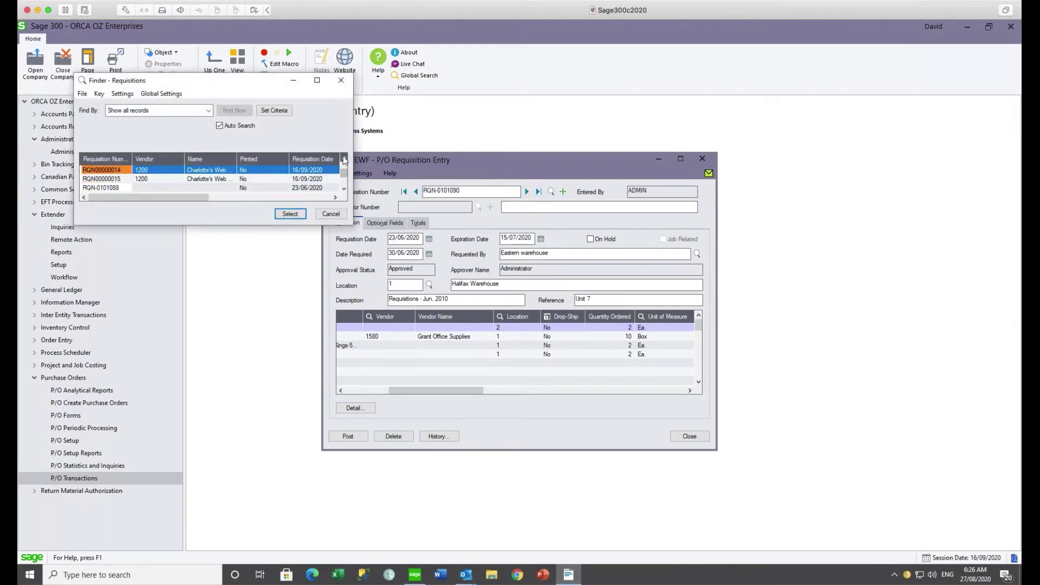
pyautogui.click(137, 187)
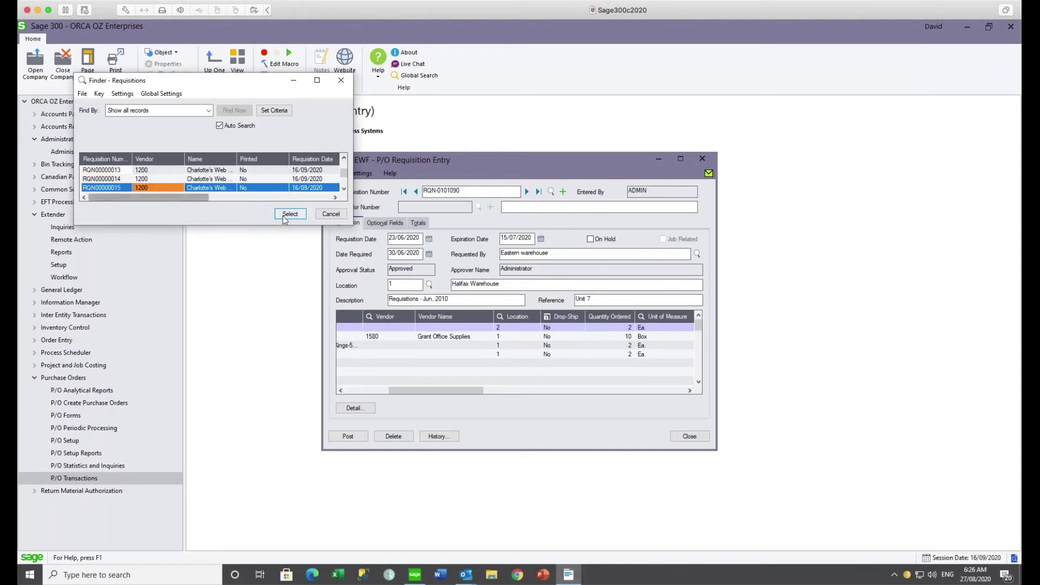
pyautogui.click(290, 213)
pyautogui.click(473, 192)
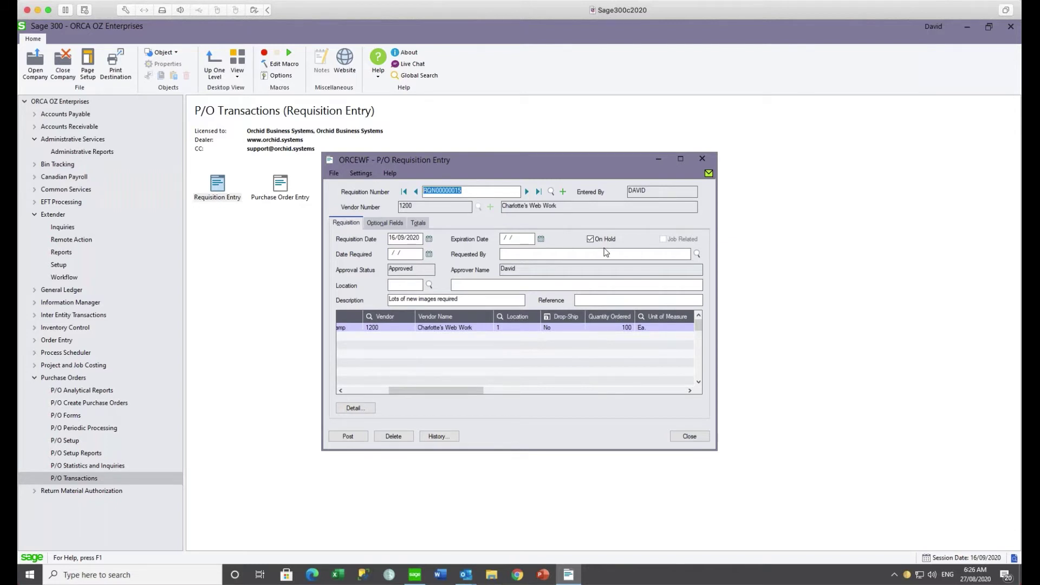
pyautogui.click(702, 160)
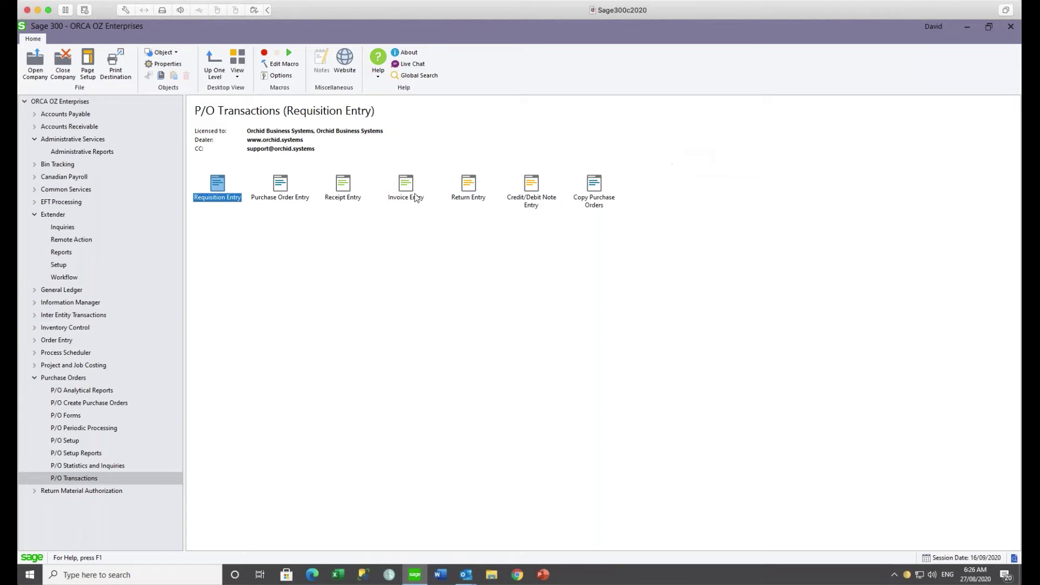
# Step: Confirm in the Workflow Console's All view that POAPPROVALS awaits manager approval
pyautogui.click(65, 278)
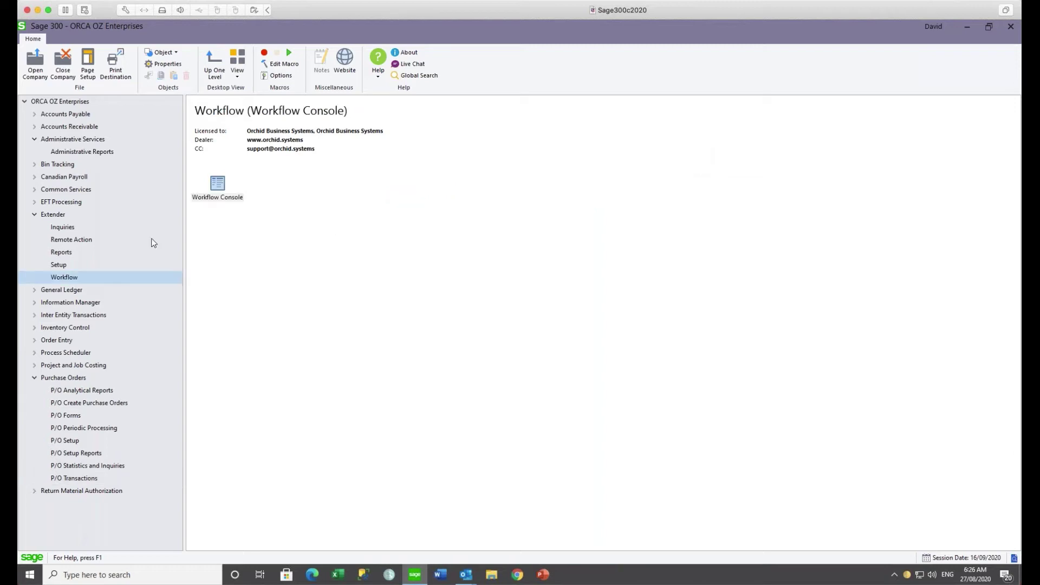
pyautogui.doubleClick(216, 186)
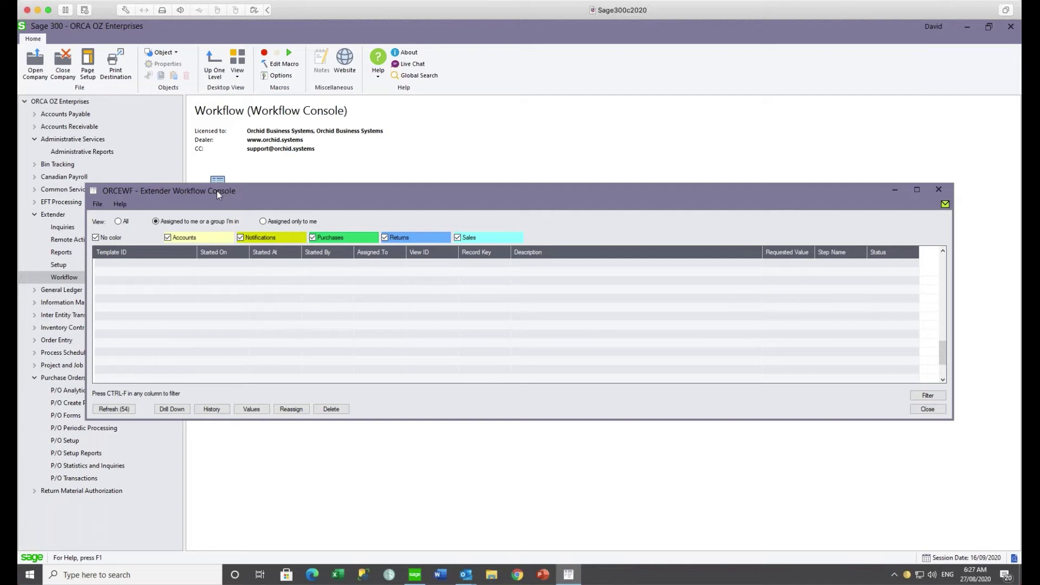
pyautogui.click(119, 222)
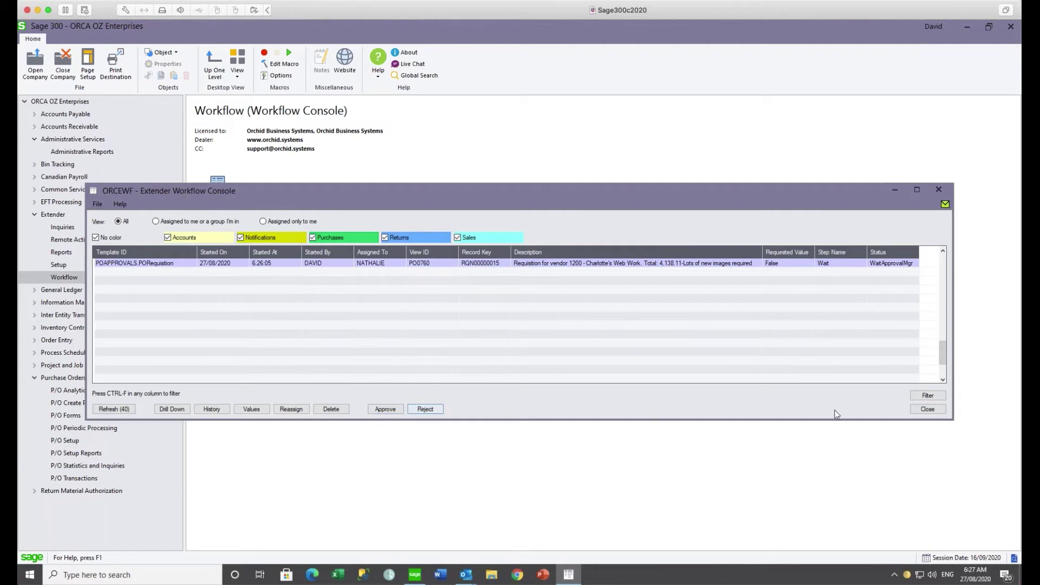
pyautogui.click(928, 409)
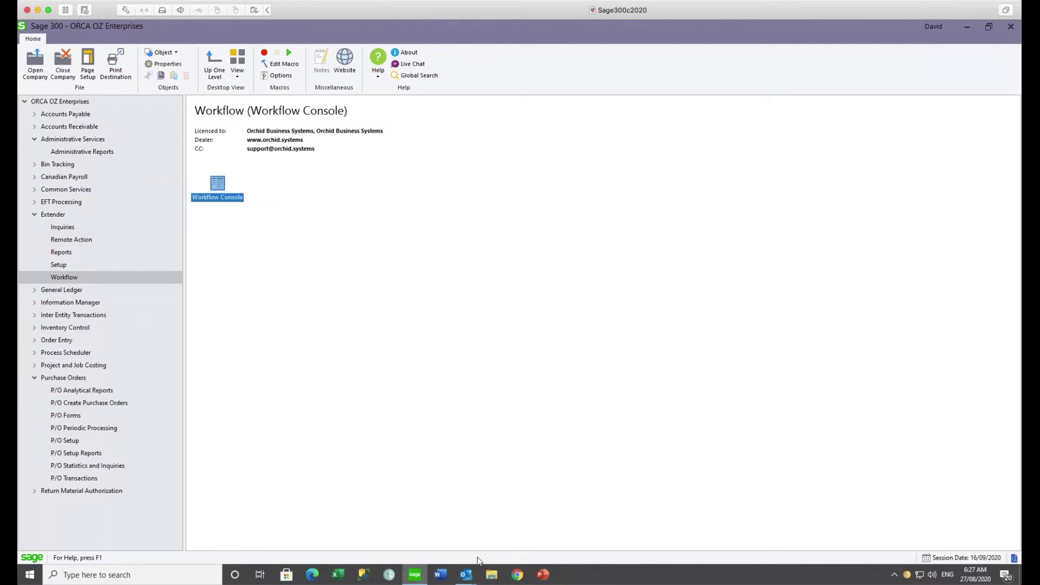
# Step: Reopen ORCA OZ Enterprises signed in under the approving manager's user ID
pyautogui.click(35, 61)
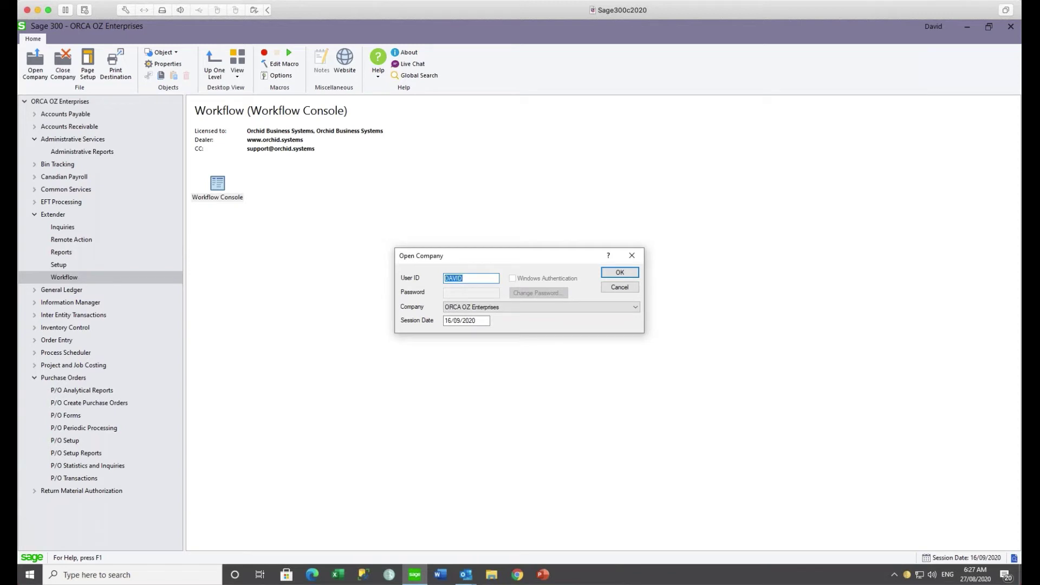
pyautogui.write('NATHALIE')
pyautogui.press('Return')
# Step: Fetch new mail, open the approver's RQN00000015 notification and follow its Workflow Console link
pyautogui.moveTo(465, 577)
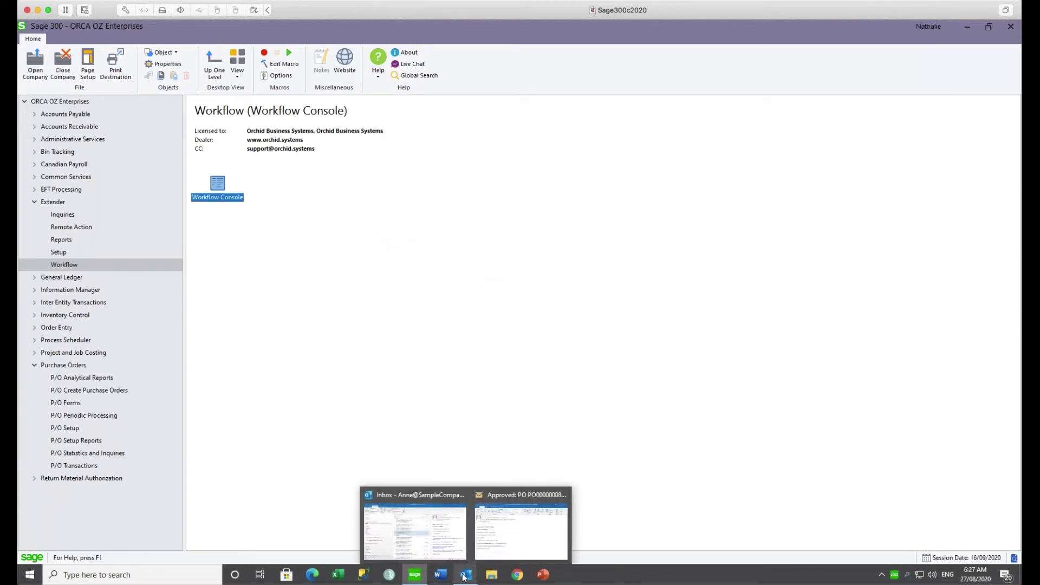
pyautogui.click(425, 536)
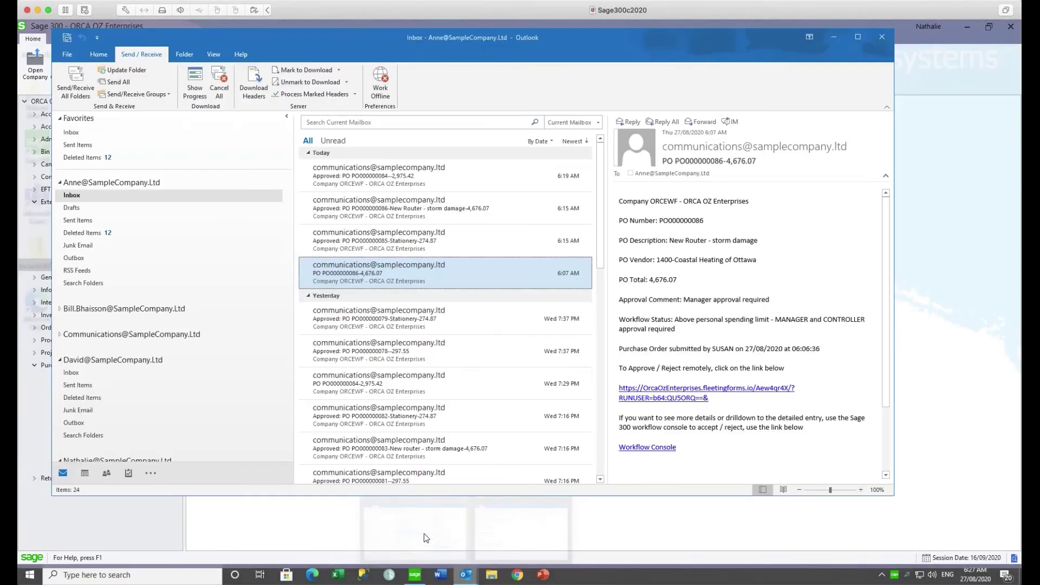
pyautogui.click(76, 82)
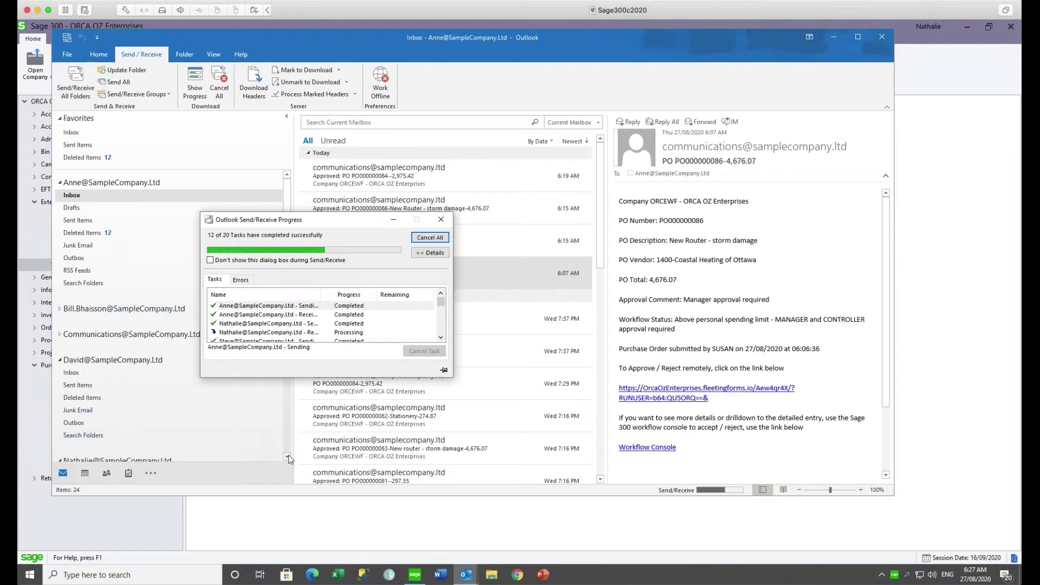
pyautogui.click(288, 457)
pyautogui.scroll(-2, 276, 457)
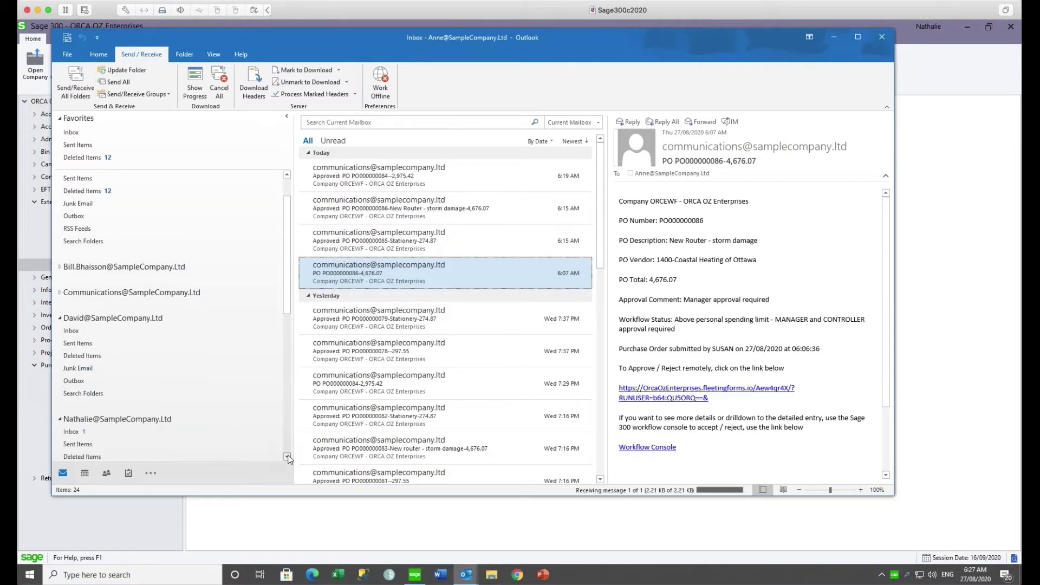
pyautogui.click(71, 418)
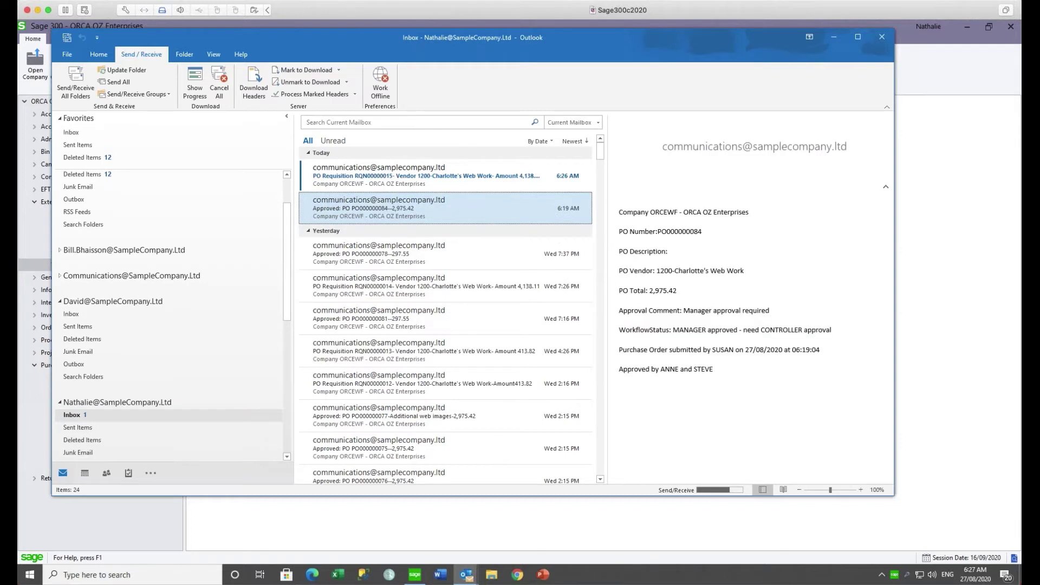
pyautogui.doubleClick(333, 178)
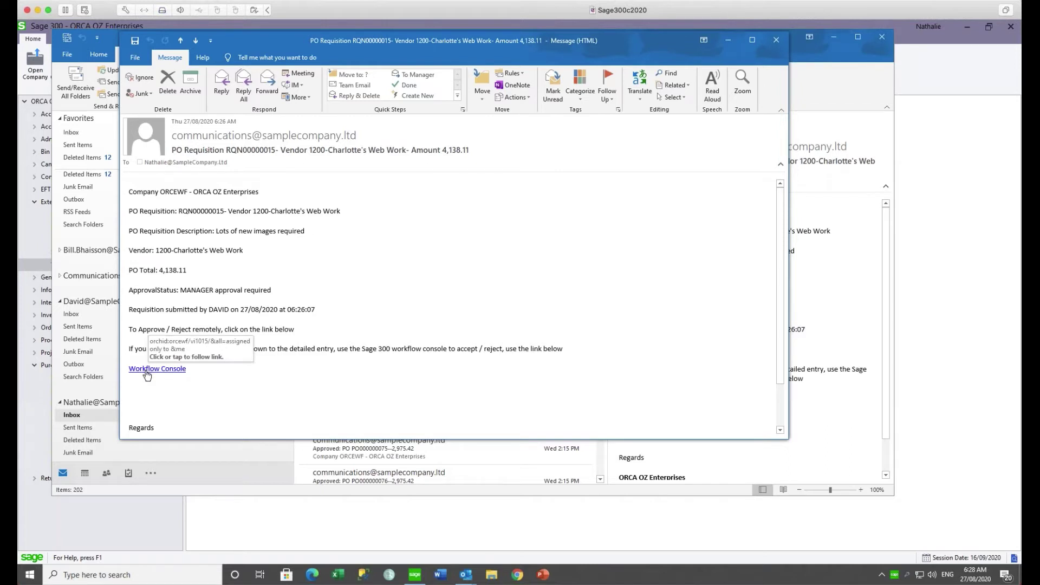
pyautogui.click(146, 370)
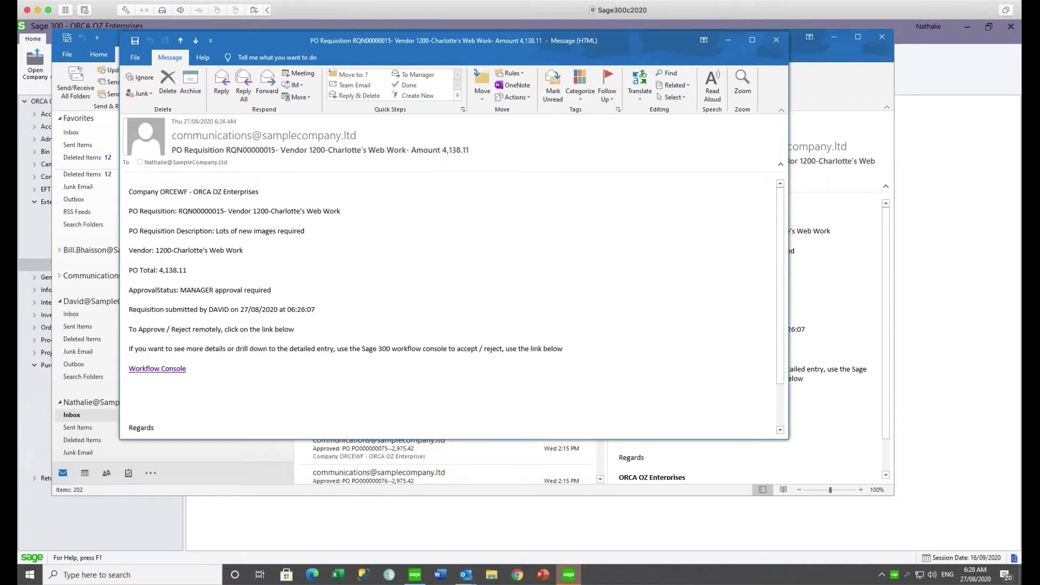
# Step: Drill down to requisition RQN00000015, review its approval optional fields, then close it
pyautogui.press('Right')
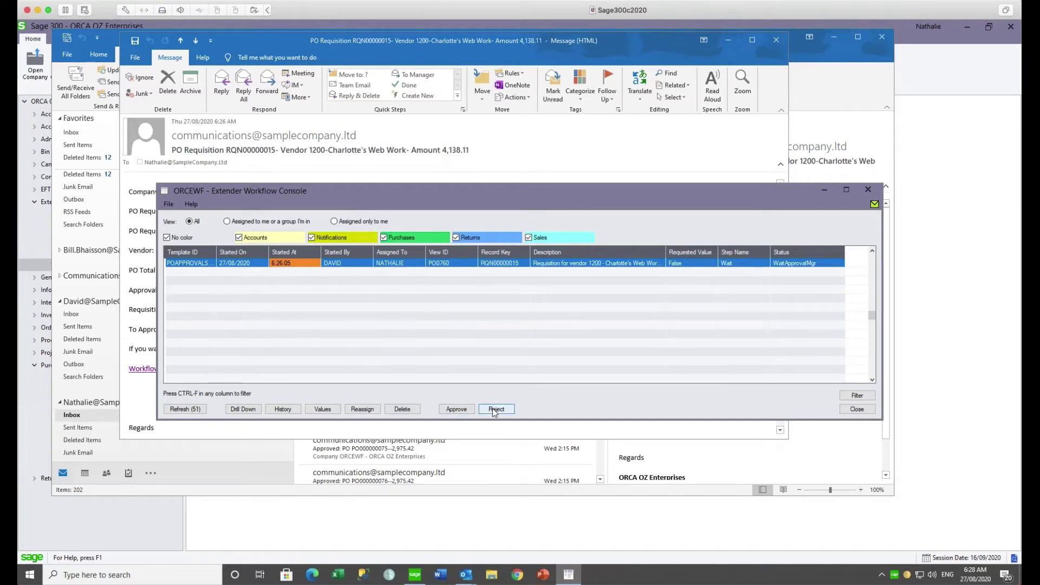
pyautogui.click(253, 410)
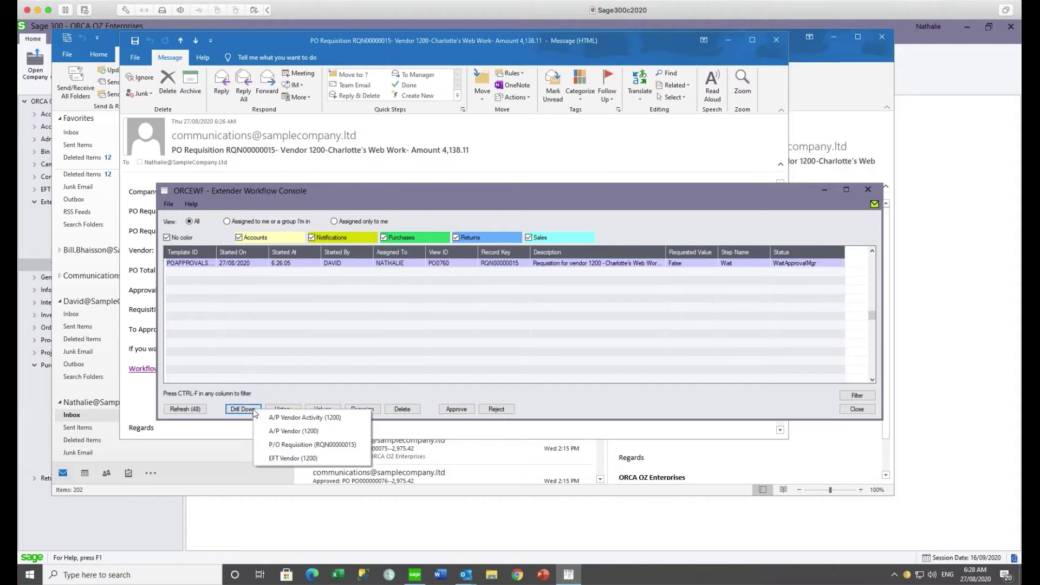
pyautogui.click(263, 445)
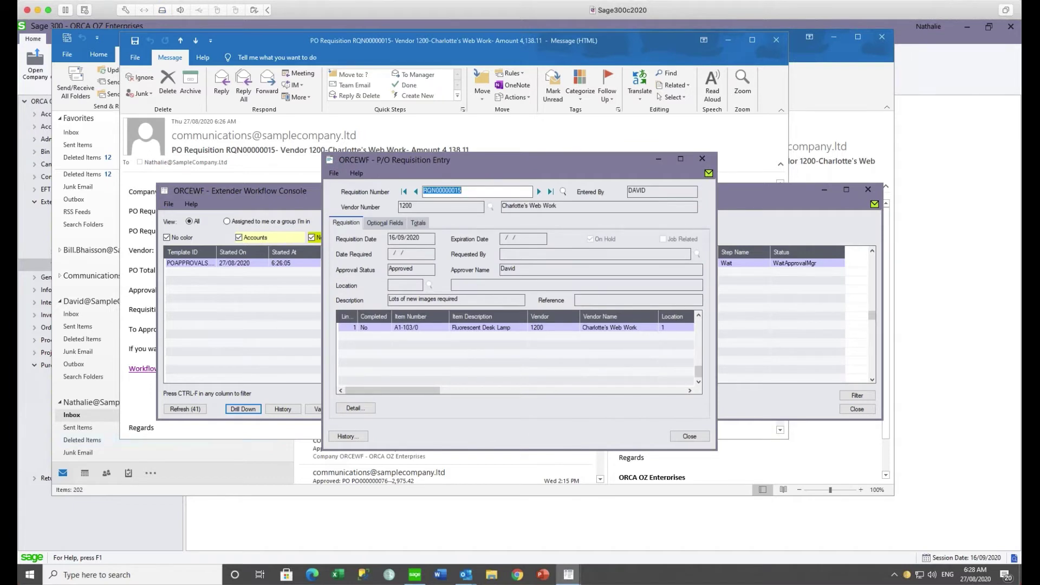
pyautogui.click(388, 223)
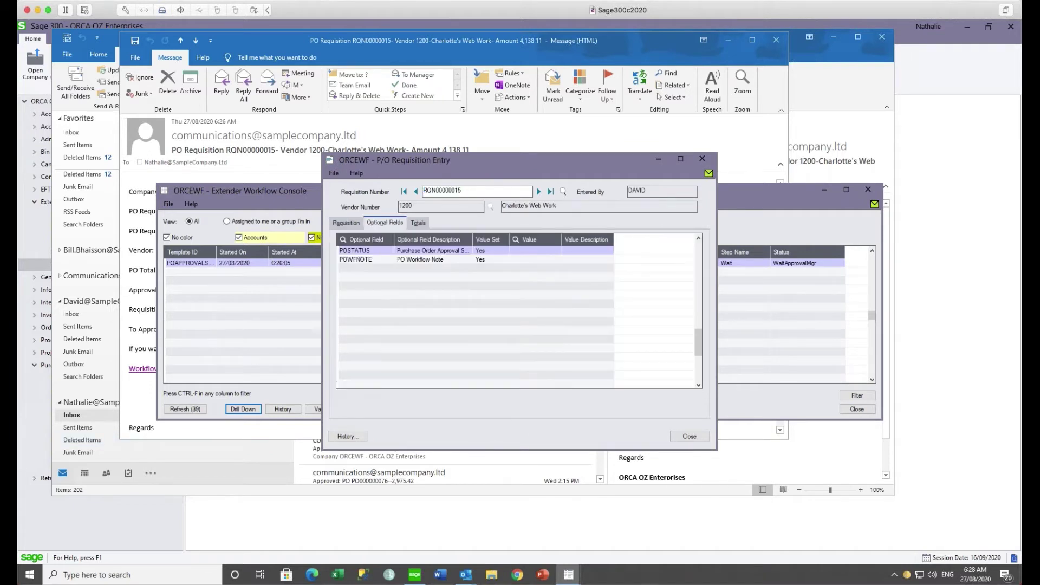
pyautogui.moveTo(472, 235); pyautogui.dragTo(482, 236)
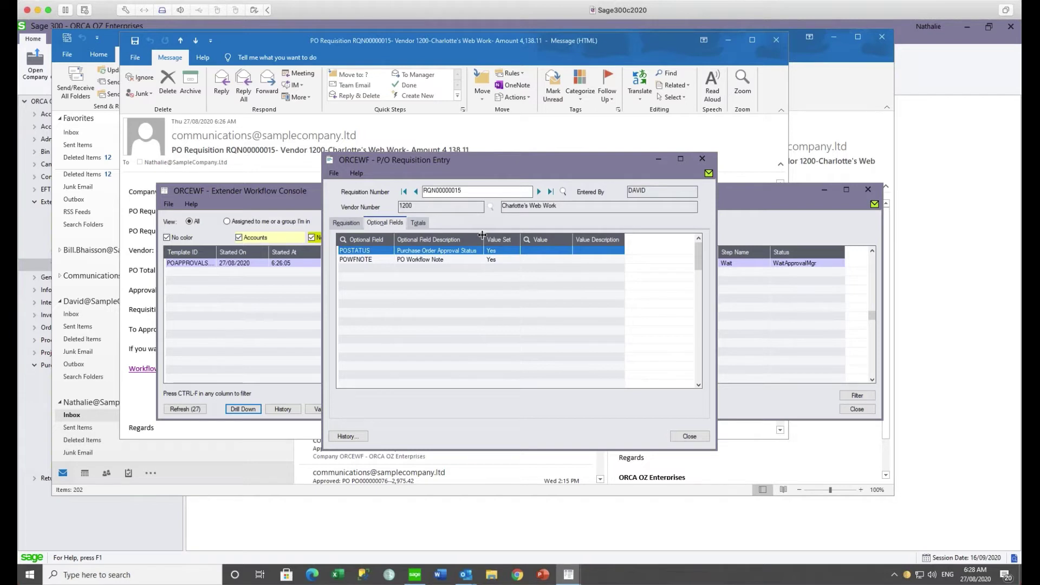
pyautogui.click(703, 159)
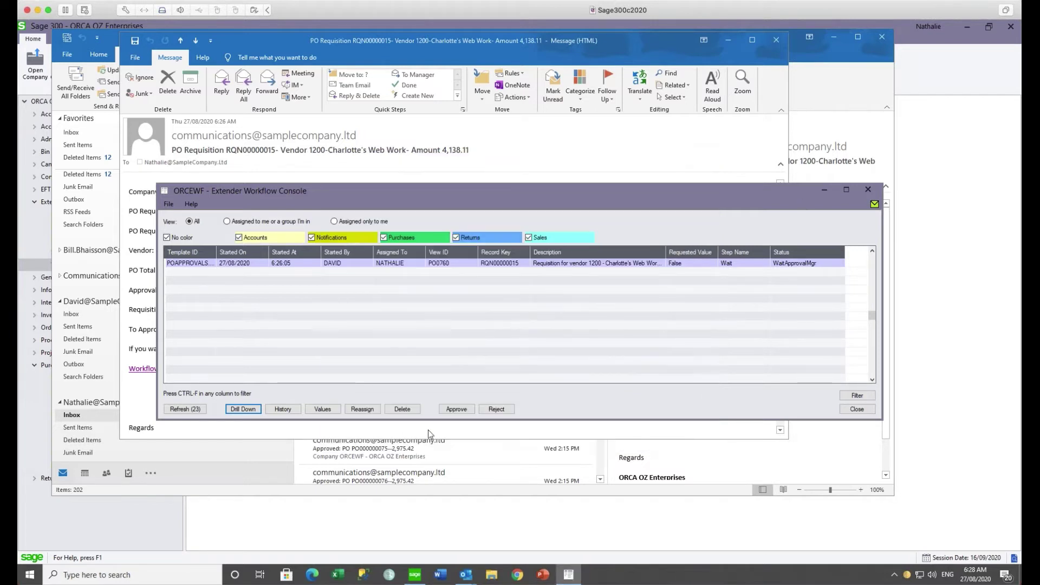
# Step: Approve requisition RQN00000015 with the approval comment 'ok at this pric'
pyautogui.click(449, 264)
pyautogui.click(455, 410)
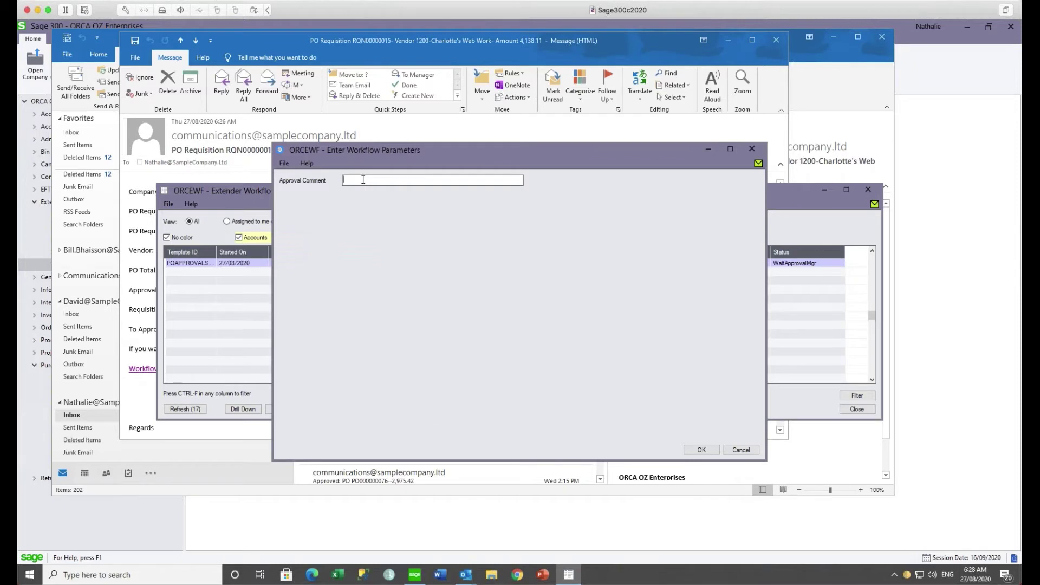
pyautogui.write('ok')
pyautogui.press('BackSpace')
pyautogui.press('BackSpace')
pyautogui.write('ok at this pric')
pyautogui.click(702, 451)
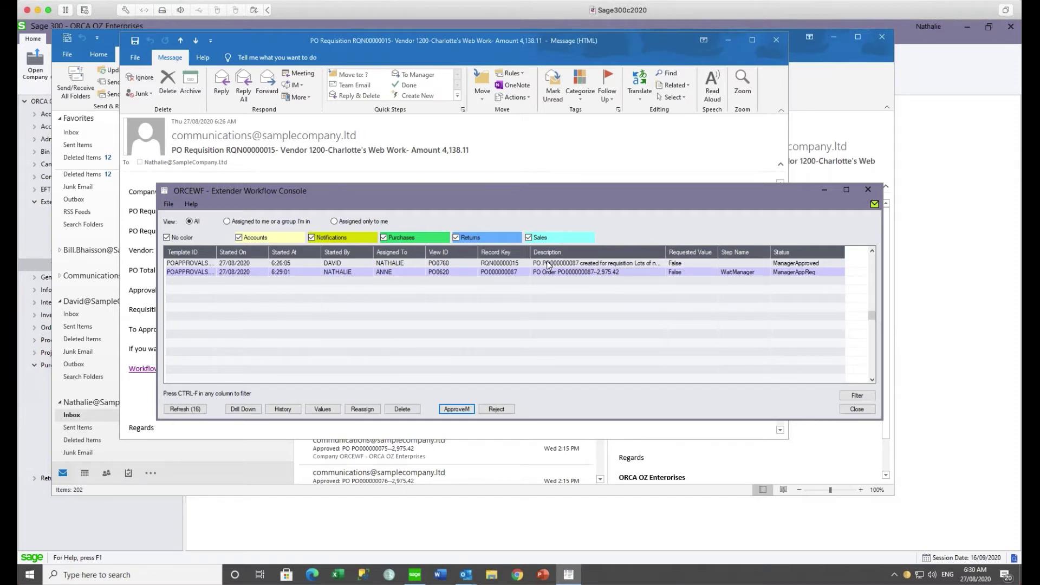
pyautogui.click(549, 272)
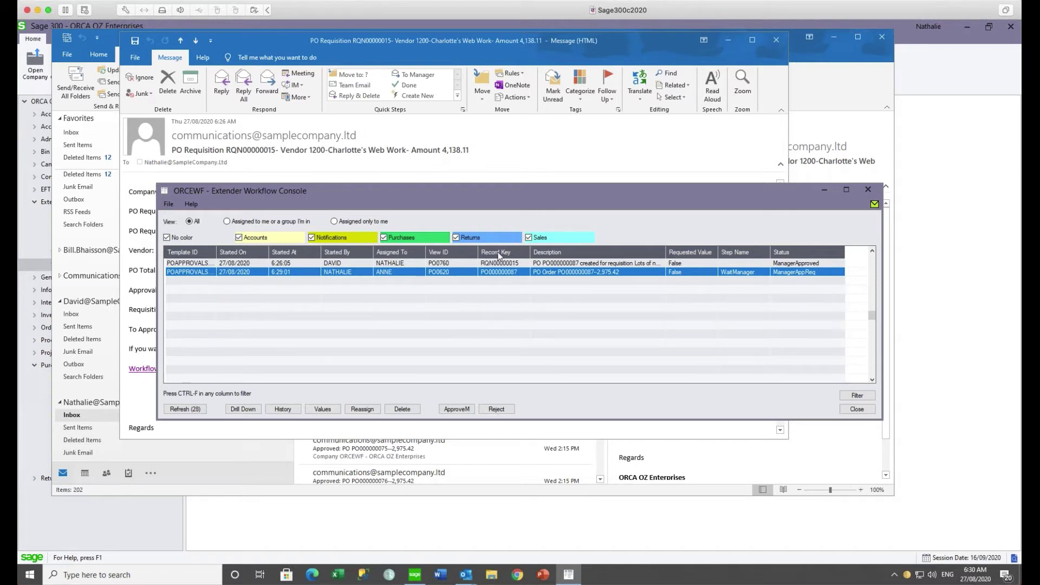
pyautogui.click(444, 263)
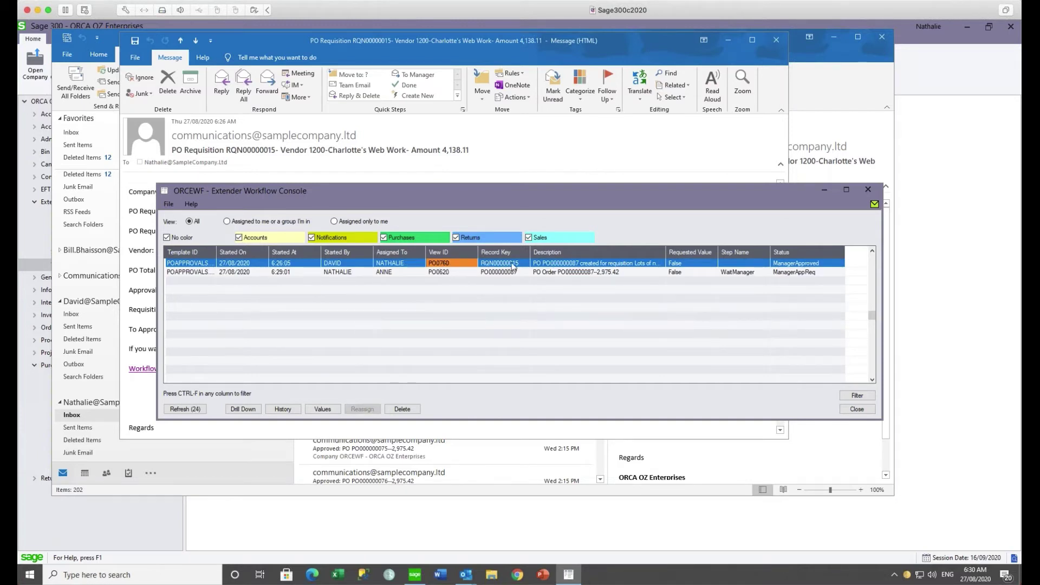
pyautogui.click(240, 410)
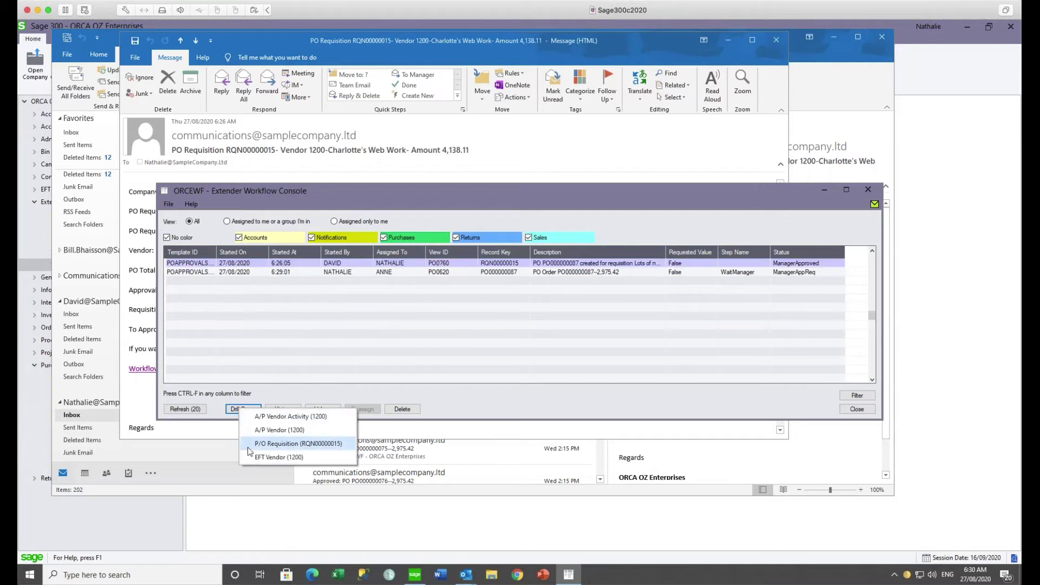
# Step: Check RQN00000015's Optional Fields show Approved, close it, and select the PO000000087 row
pyautogui.click(254, 444)
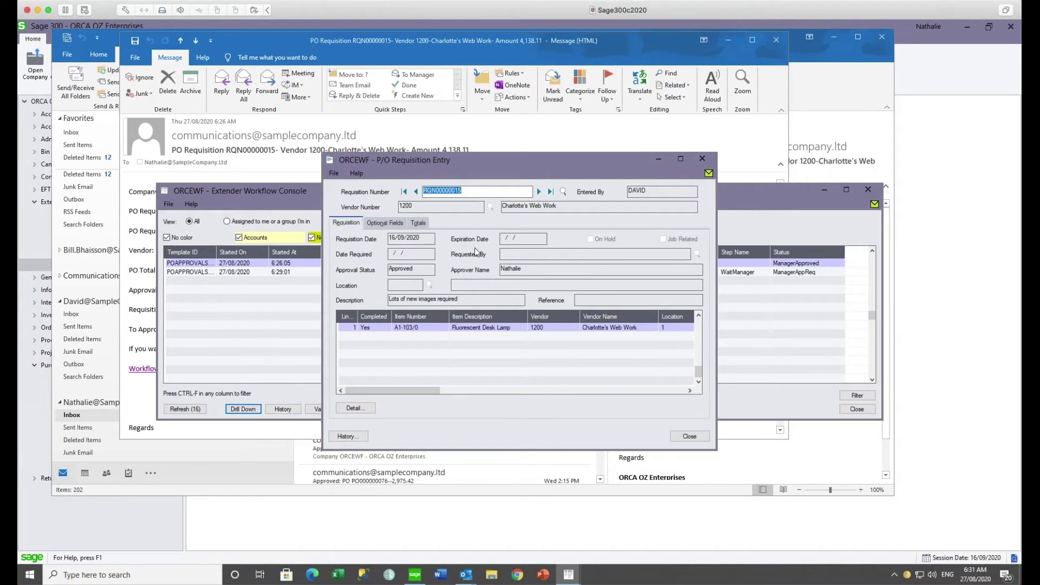
pyautogui.click(392, 223)
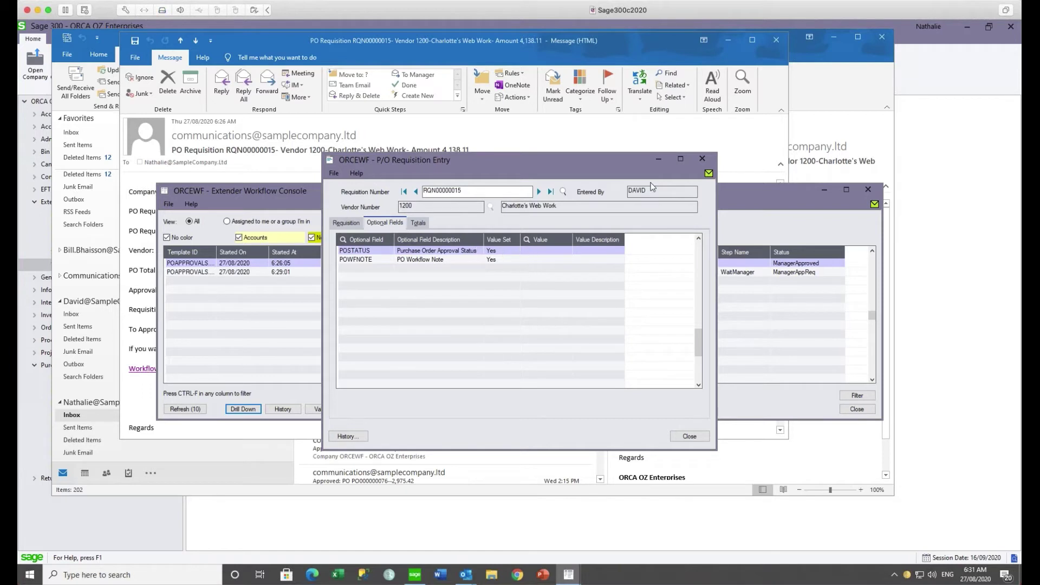
pyautogui.click(704, 159)
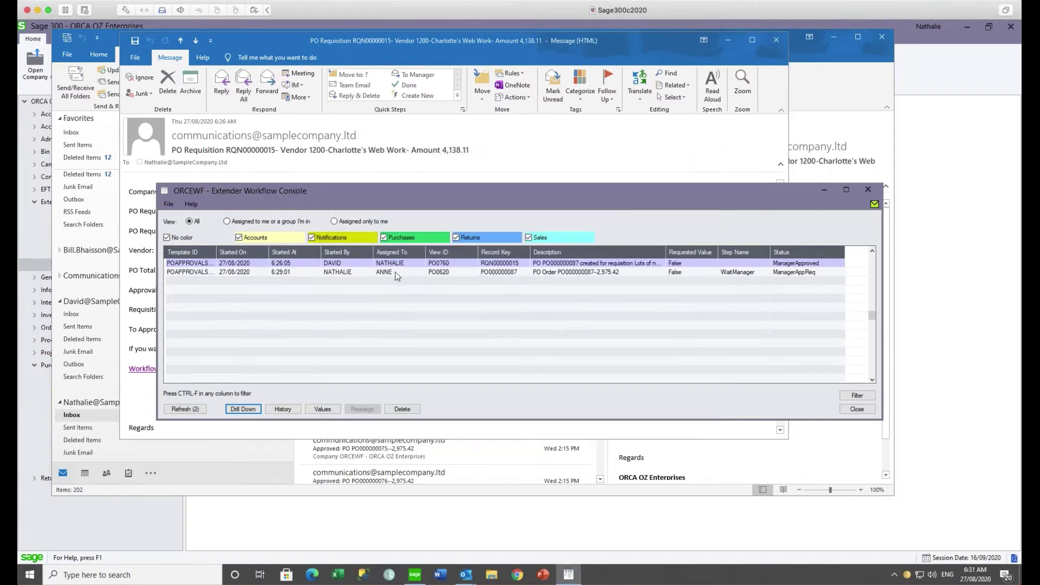
pyautogui.click(397, 274)
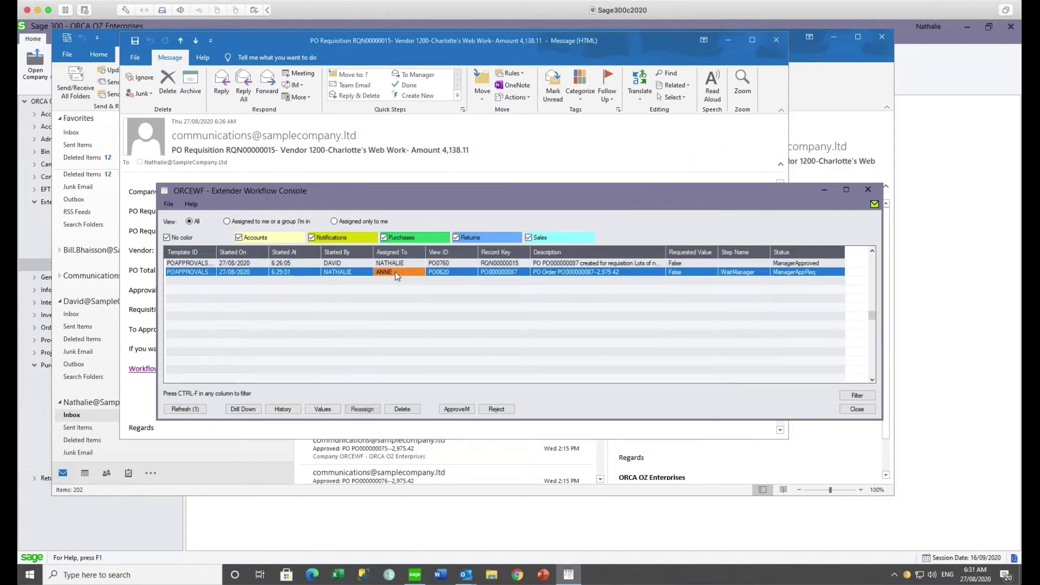
# Step: Drill into PO000000087 and review its Waiting for Approval and POWFNOTE optional fields
pyautogui.click(241, 411)
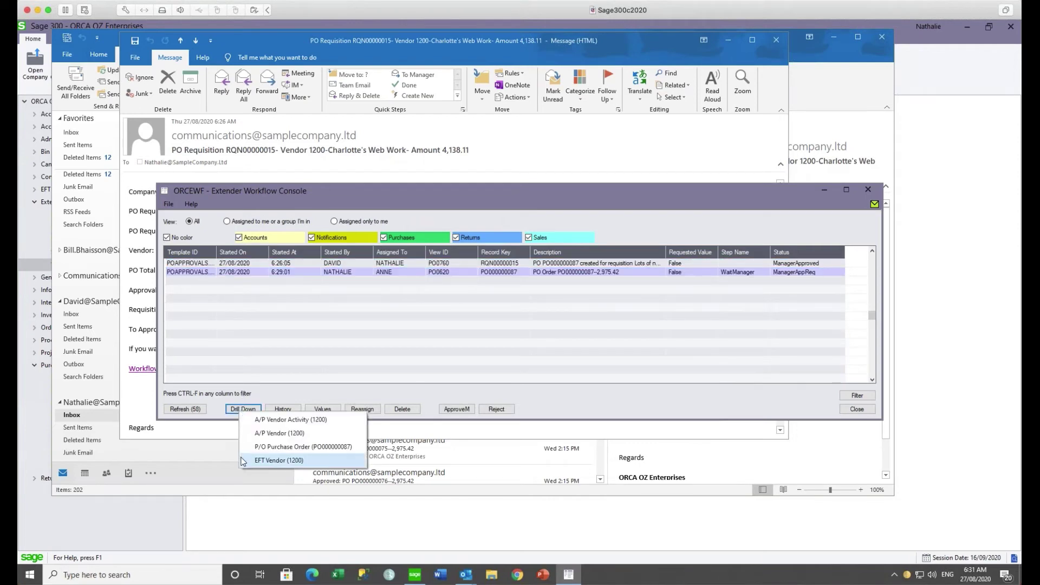
pyautogui.click(271, 446)
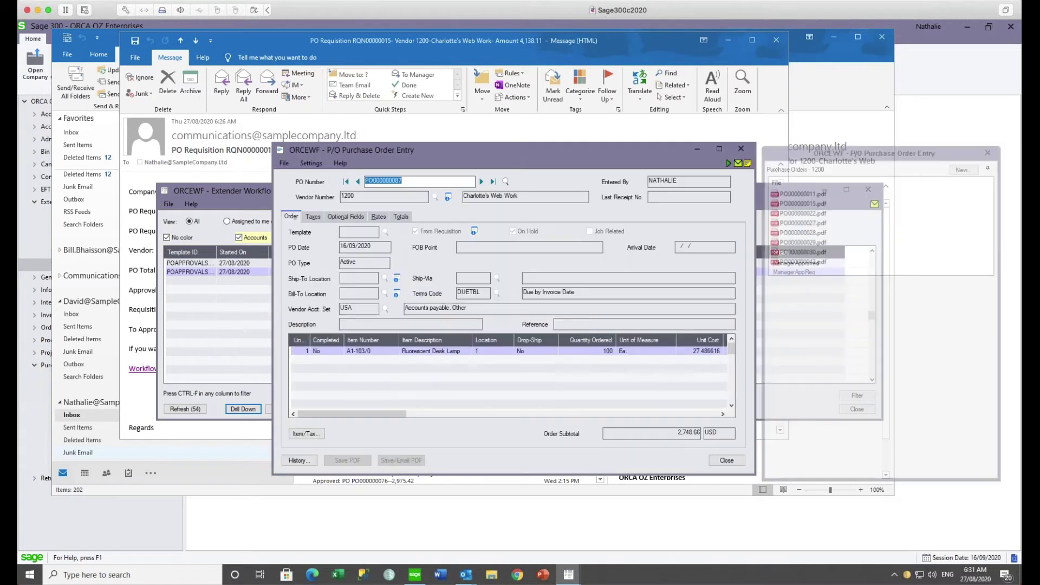
pyautogui.click(347, 216)
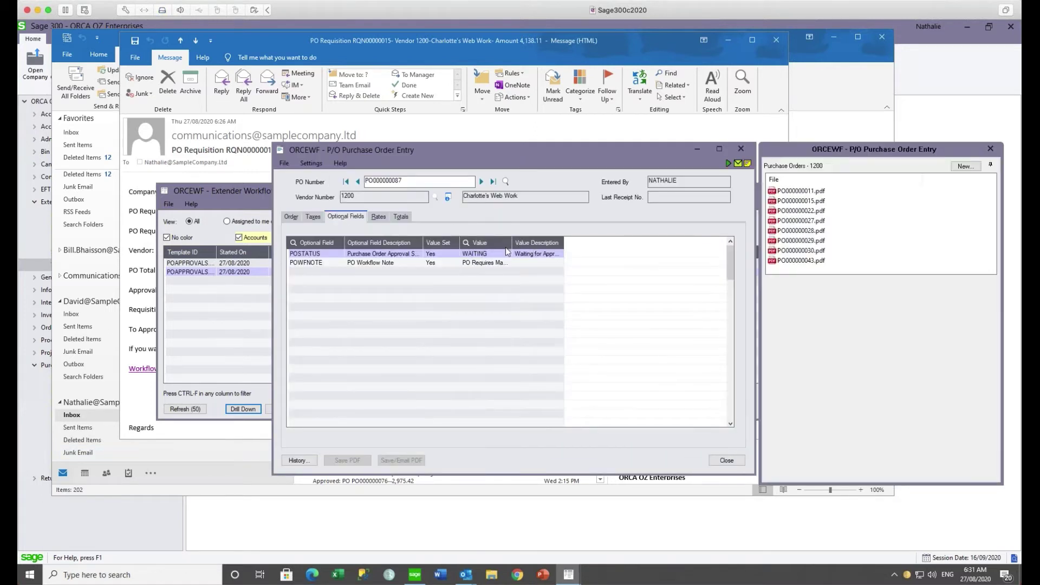
pyautogui.moveTo(510, 243); pyautogui.dragTo(570, 246)
pyautogui.moveTo(607, 248); pyautogui.dragTo(657, 243)
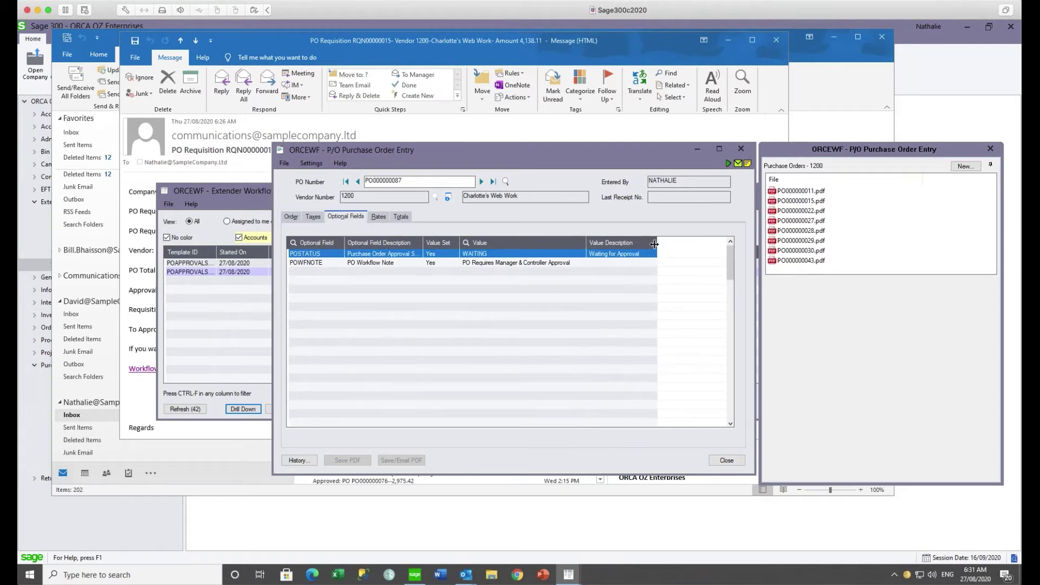
pyautogui.click(504, 256)
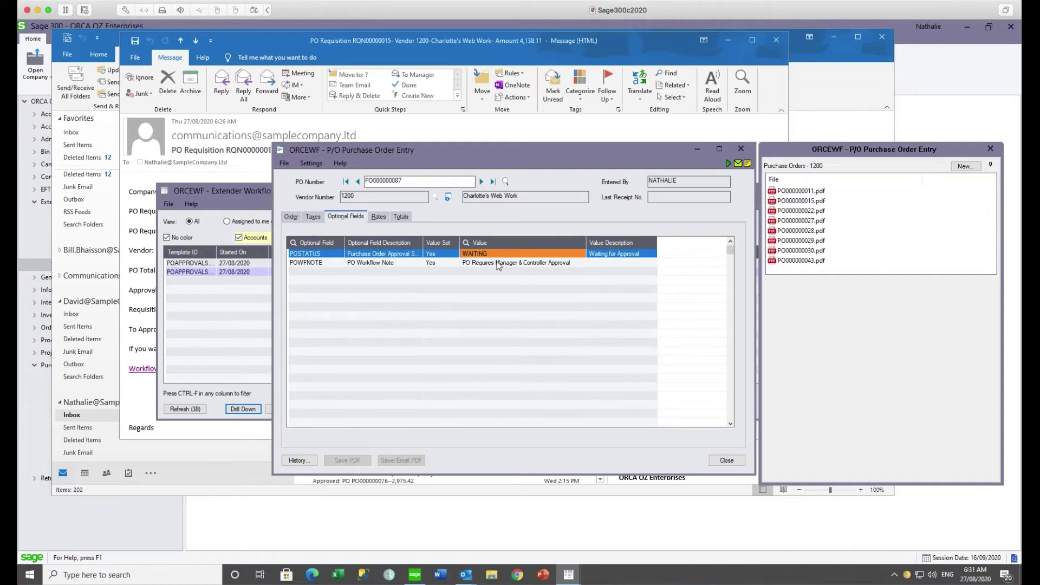
pyautogui.click(498, 265)
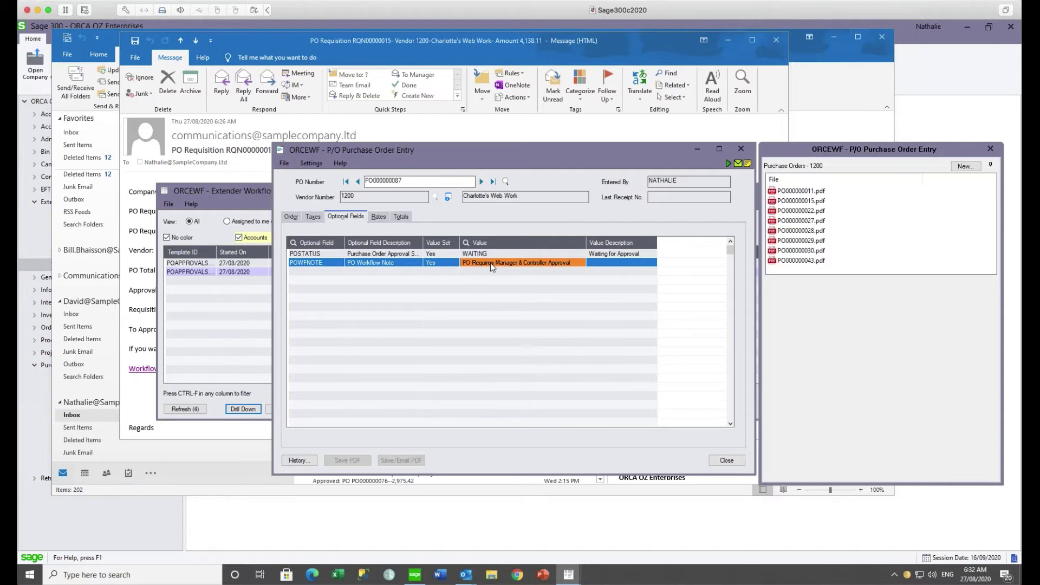
pyautogui.click(740, 149)
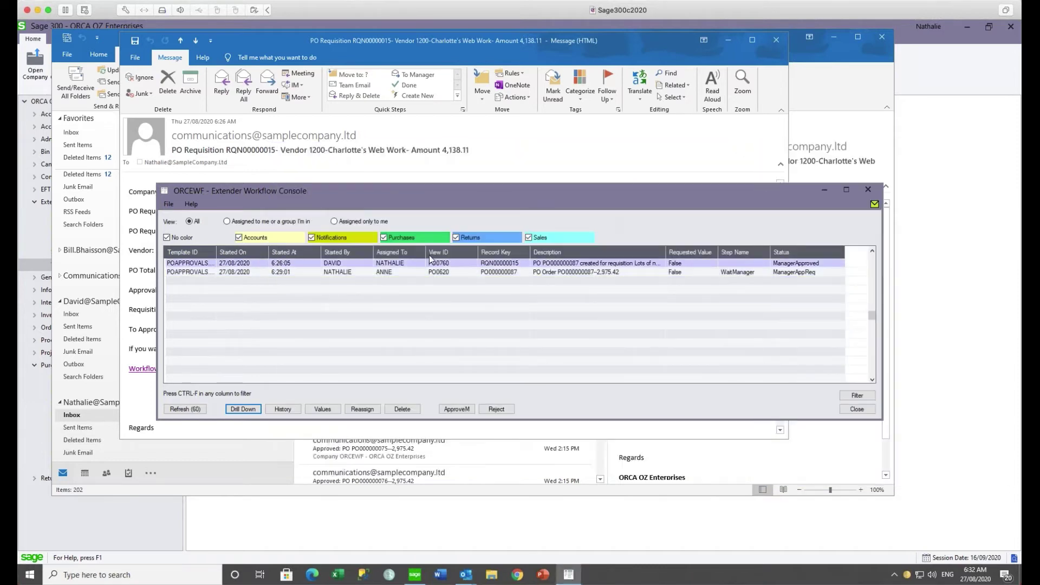
# Step: Select the PO000000087 and RQN00000015 console rows, then bring Outlook forward
pyautogui.click(418, 272)
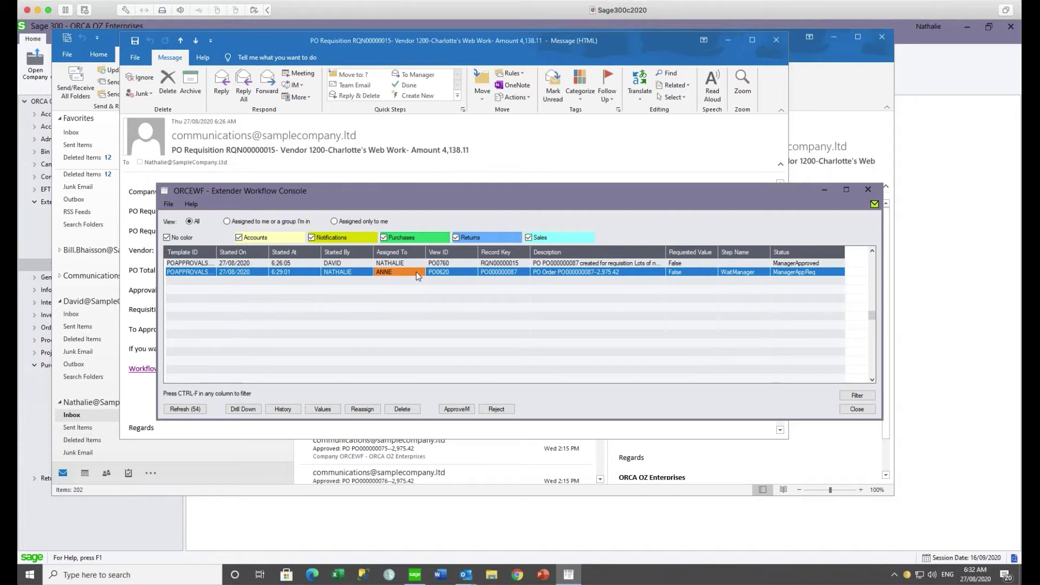
pyautogui.click(387, 264)
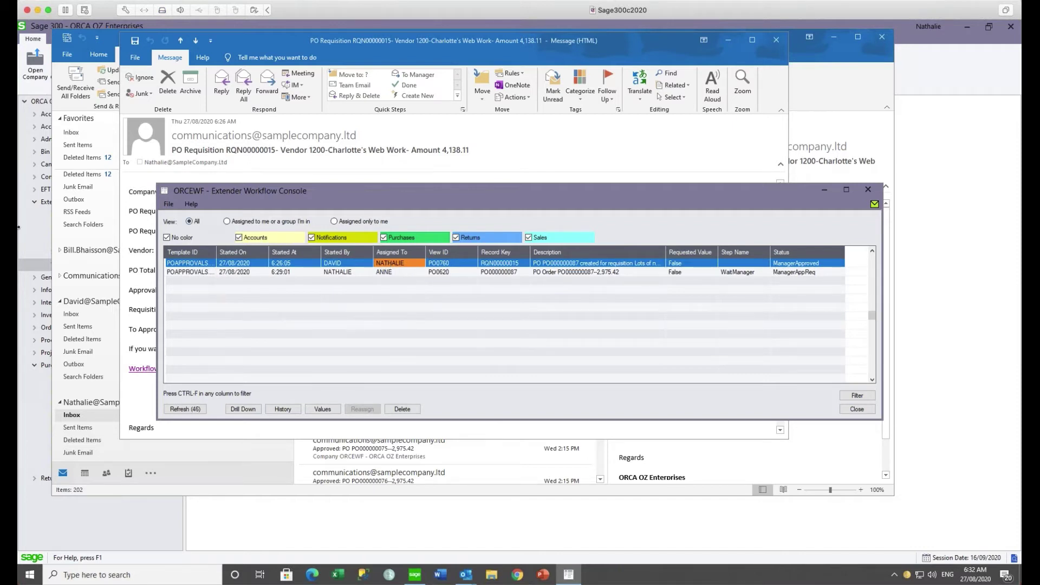
pyautogui.click(98, 226)
pyautogui.rightClick(98, 226)
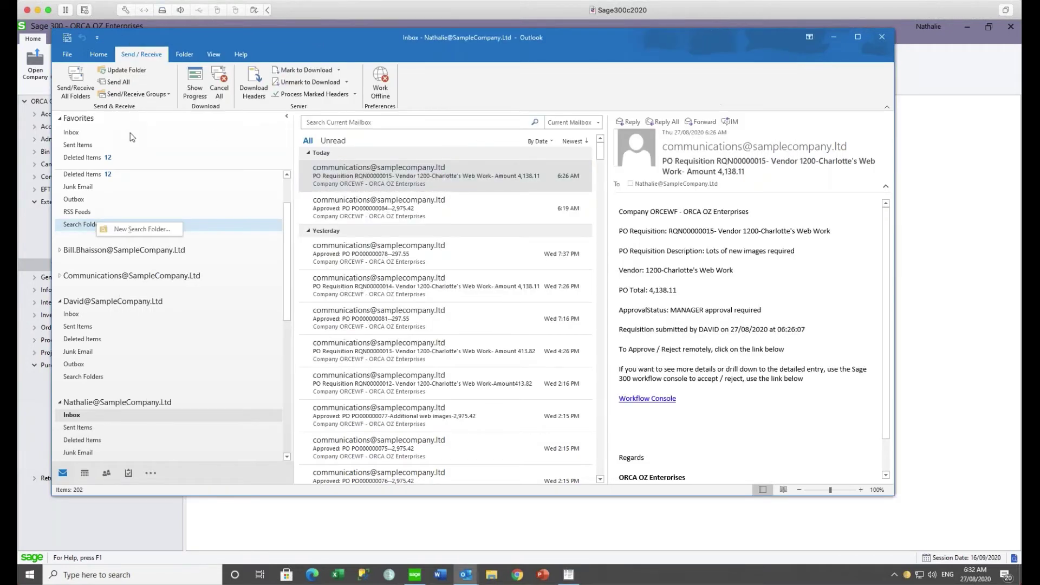
# Step: Fetch new mail and open the requester's RQN00000015 approval notice
pyautogui.click(80, 90)
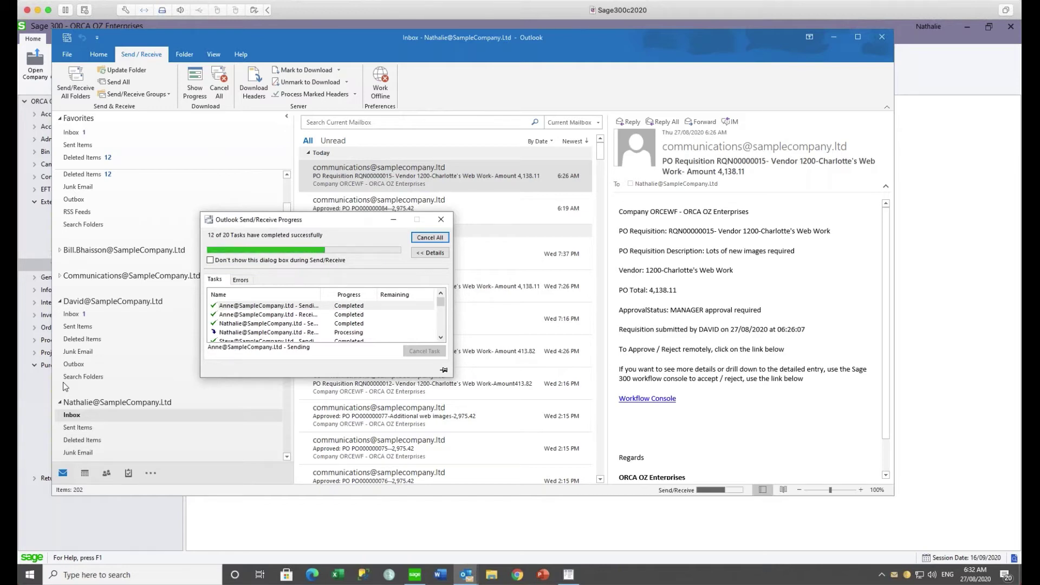
pyautogui.click(124, 313)
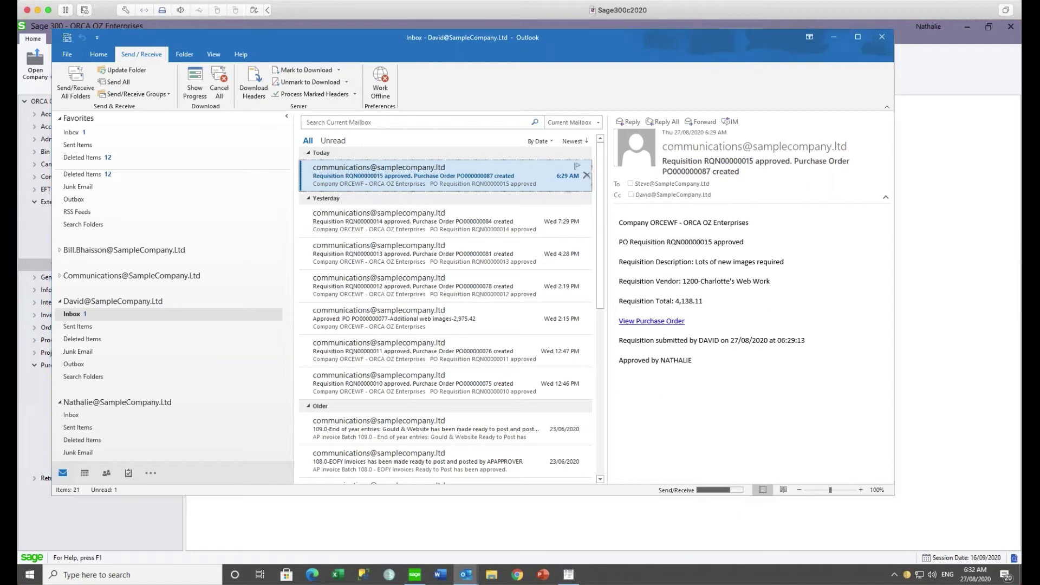
pyautogui.press('Return')
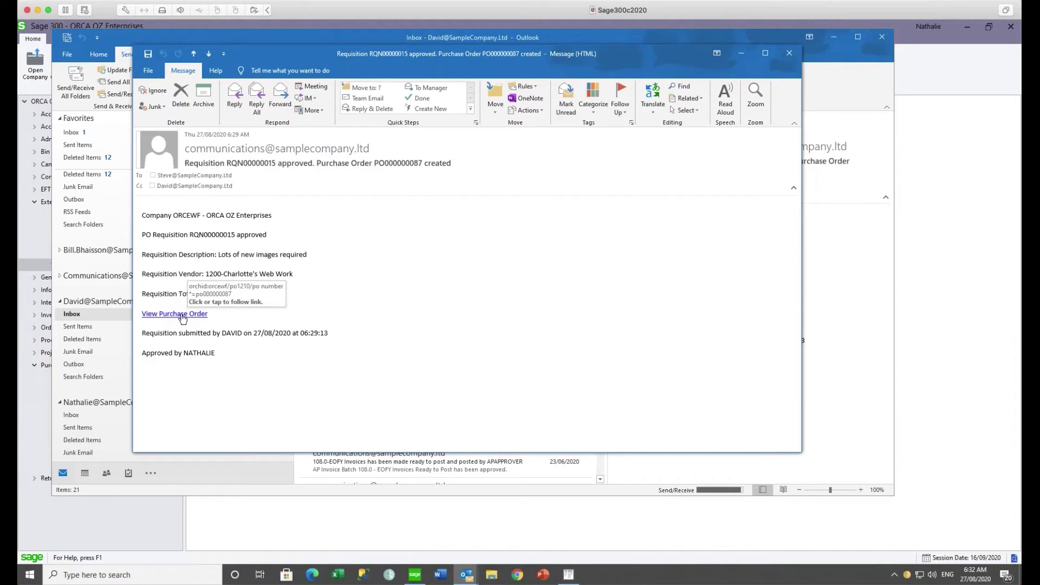
# Step: View purchase order PO000000087 from the notice, close it and the message, and minimise Outlook
pyautogui.click(181, 315)
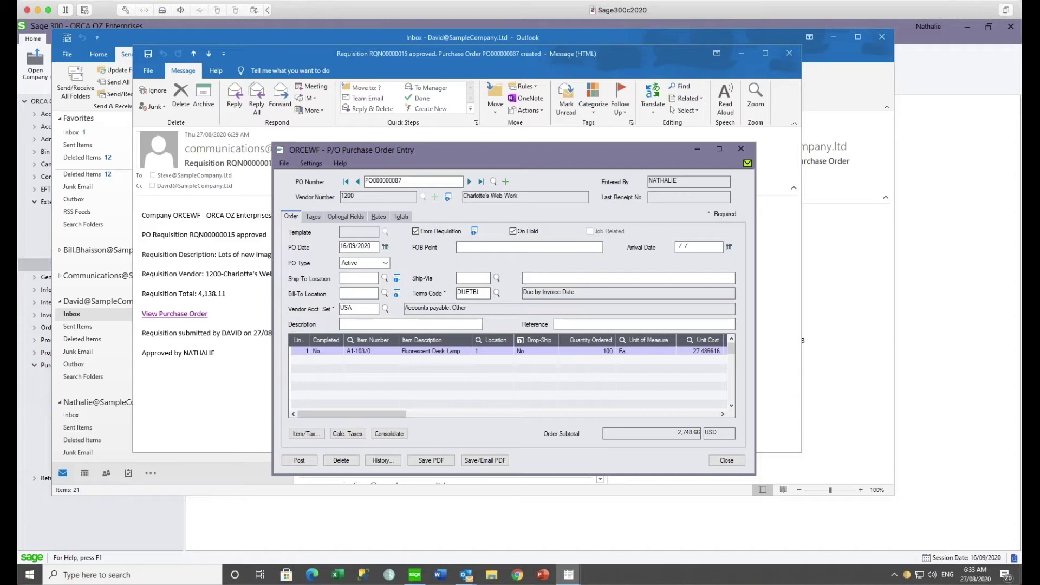
pyautogui.click(741, 148)
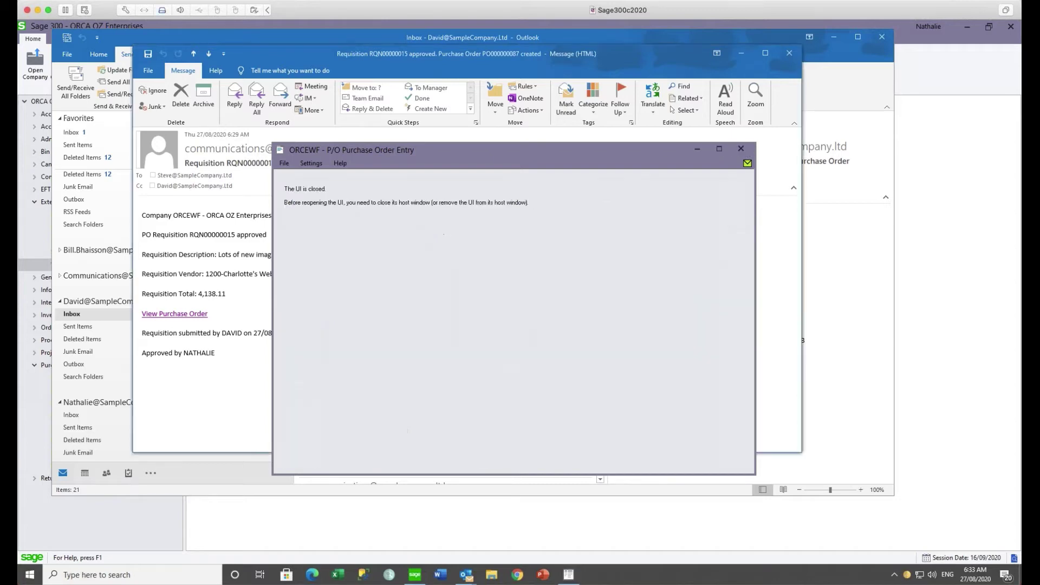
pyautogui.click(790, 53)
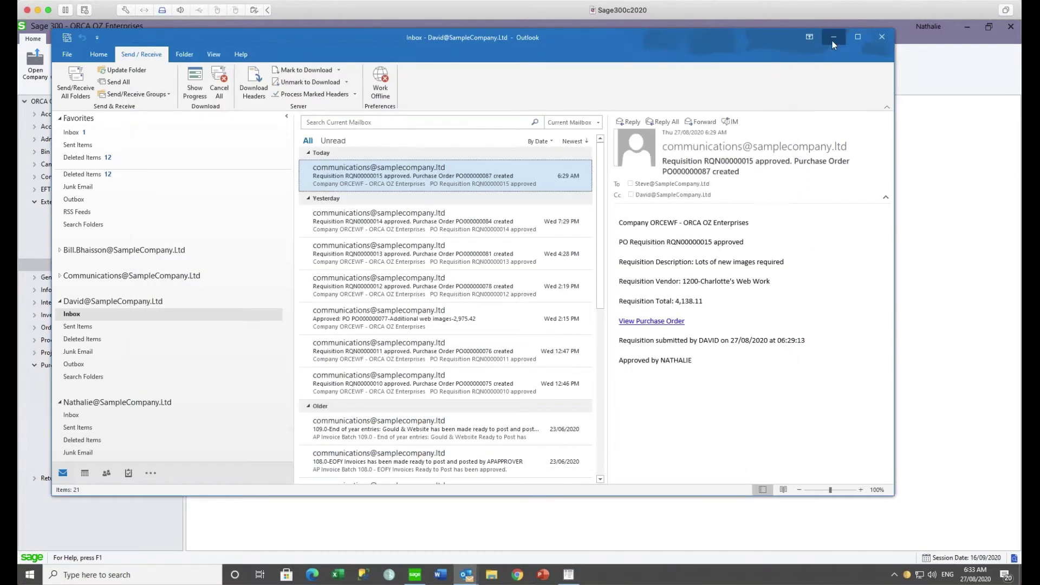
pyautogui.click(833, 37)
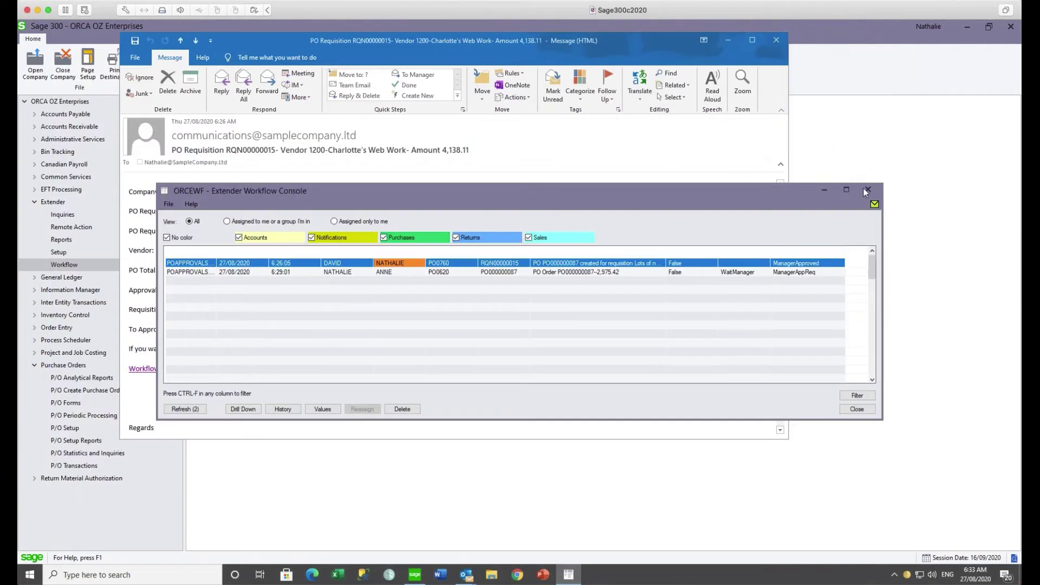
# Step: Close the console and message, then open PO000000086's detail log from the Workflow Summary Log
pyautogui.click(868, 190)
pyautogui.click(776, 40)
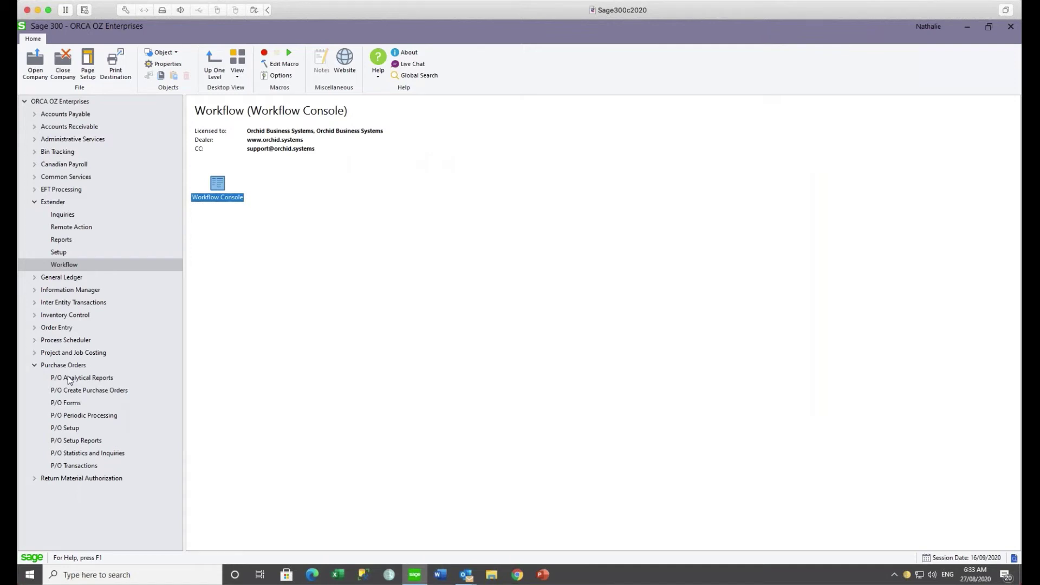
pyautogui.click(65, 215)
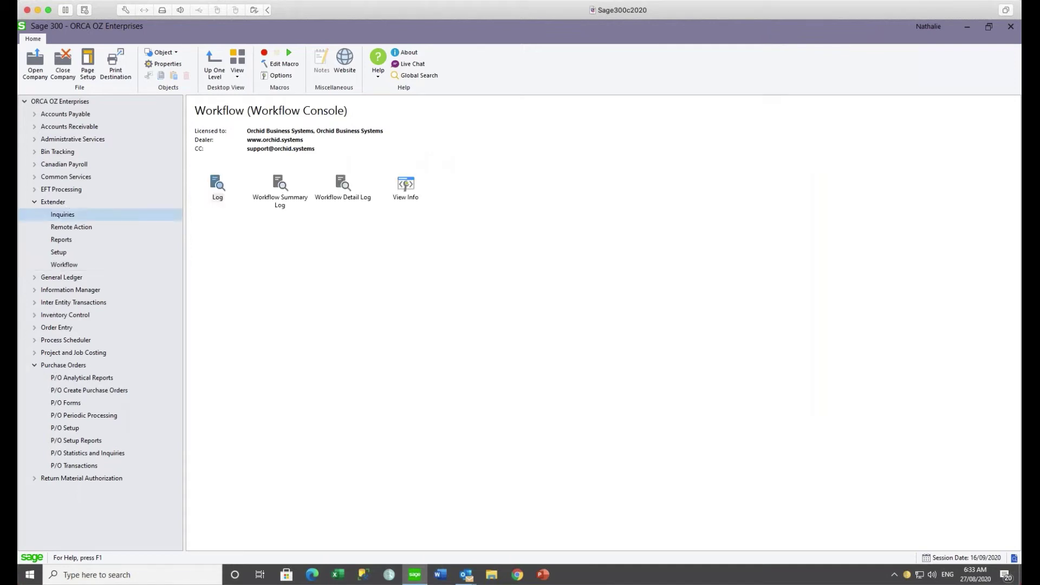
pyautogui.doubleClick(280, 187)
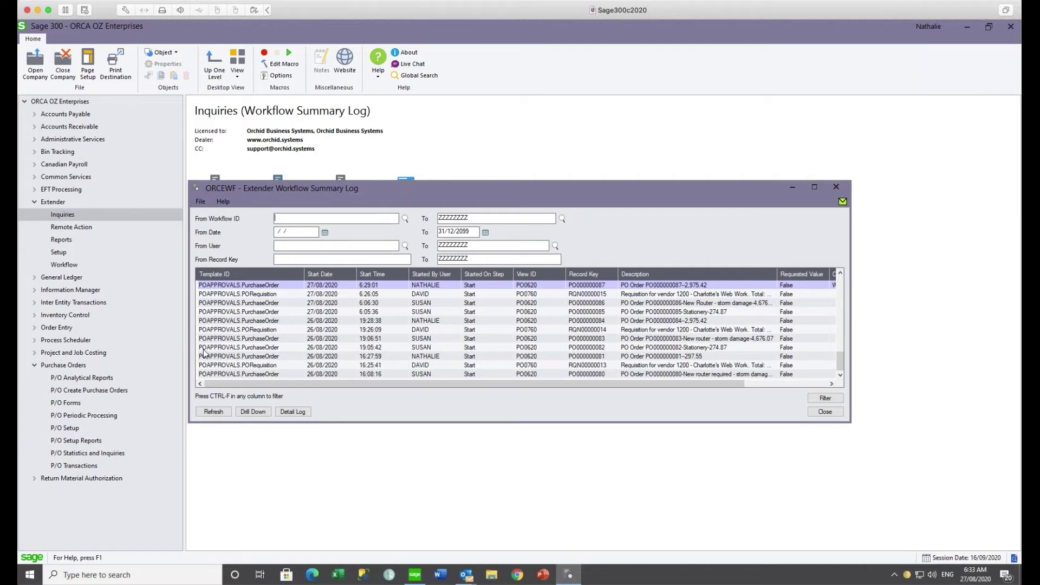
pyautogui.click(272, 304)
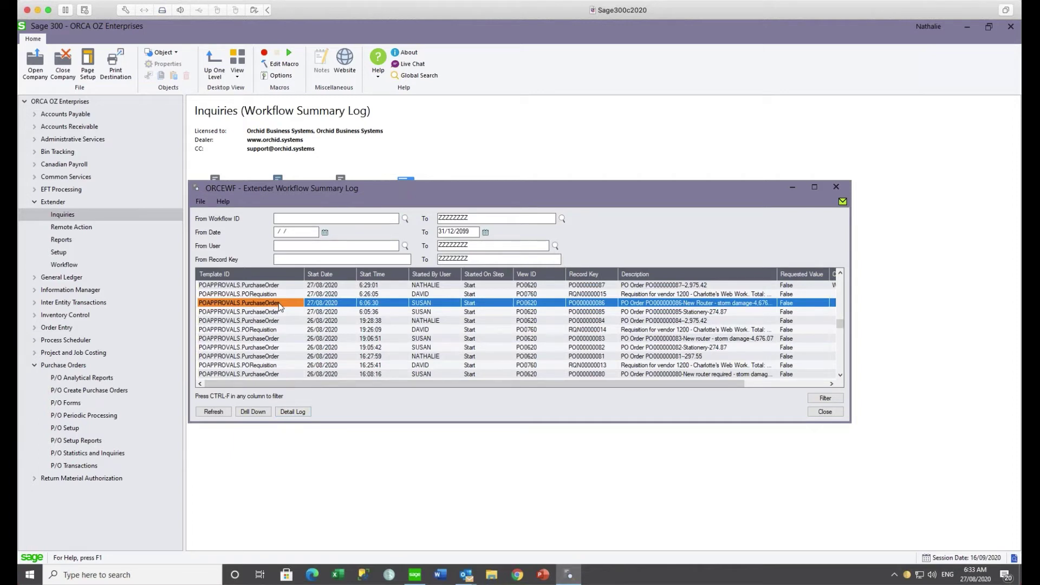
pyautogui.click(289, 412)
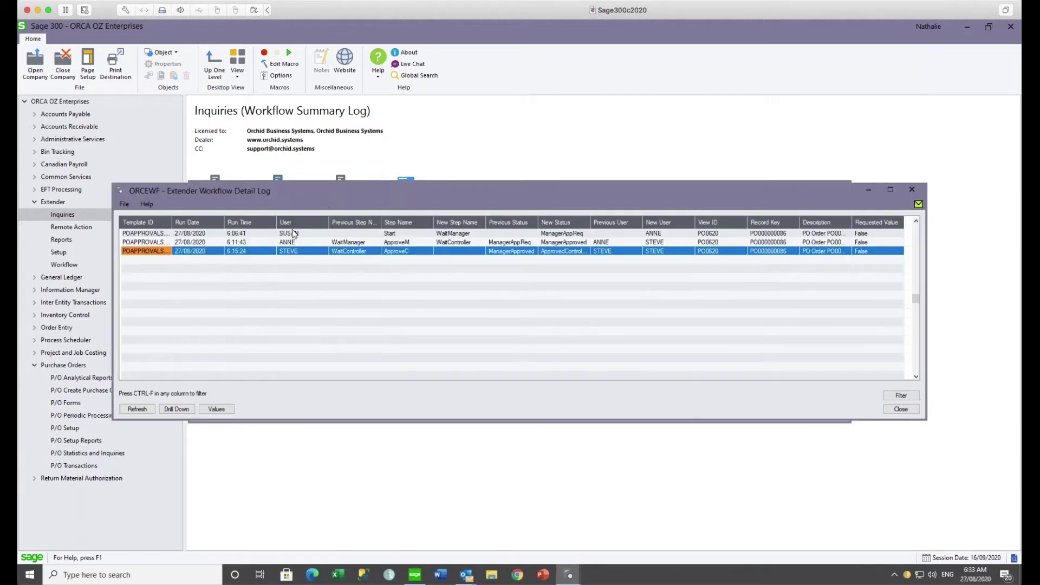
# Step: Widen the detail log and its columns to review PO000000086's start, manager and controller steps
pyautogui.click(295, 233)
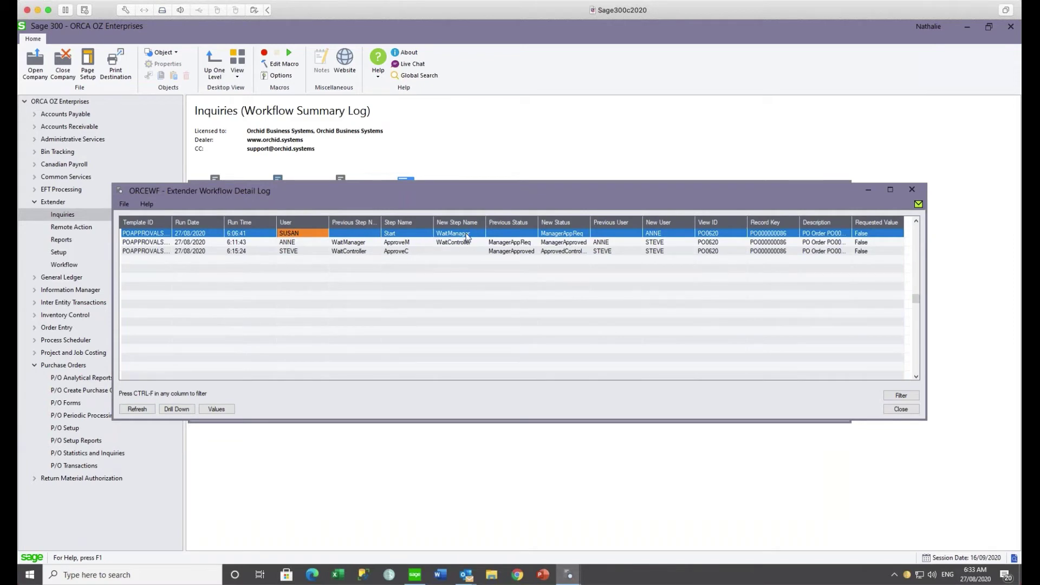
pyautogui.click(291, 244)
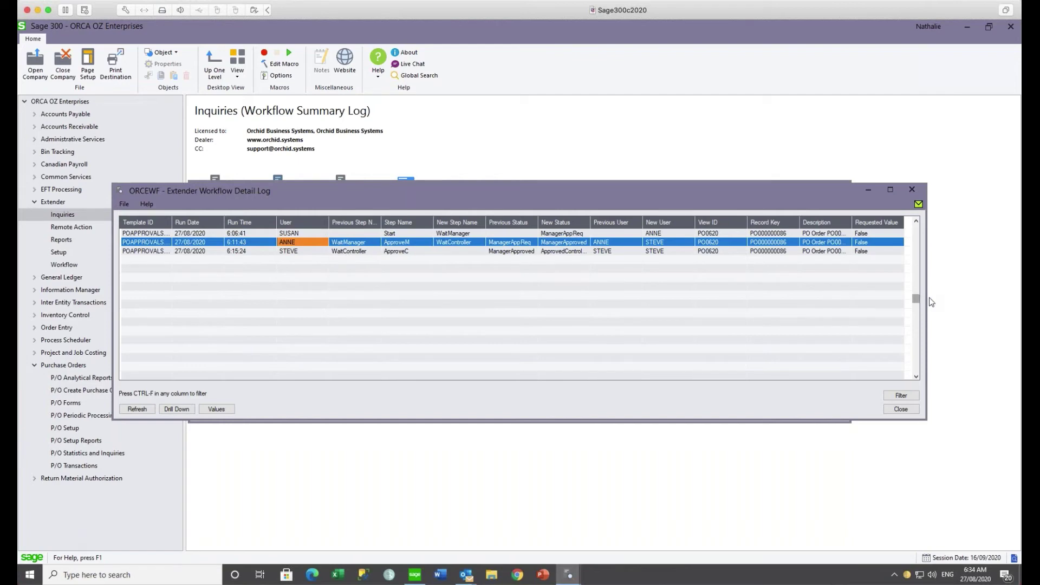
pyautogui.moveTo(927, 298); pyautogui.dragTo(1009, 297)
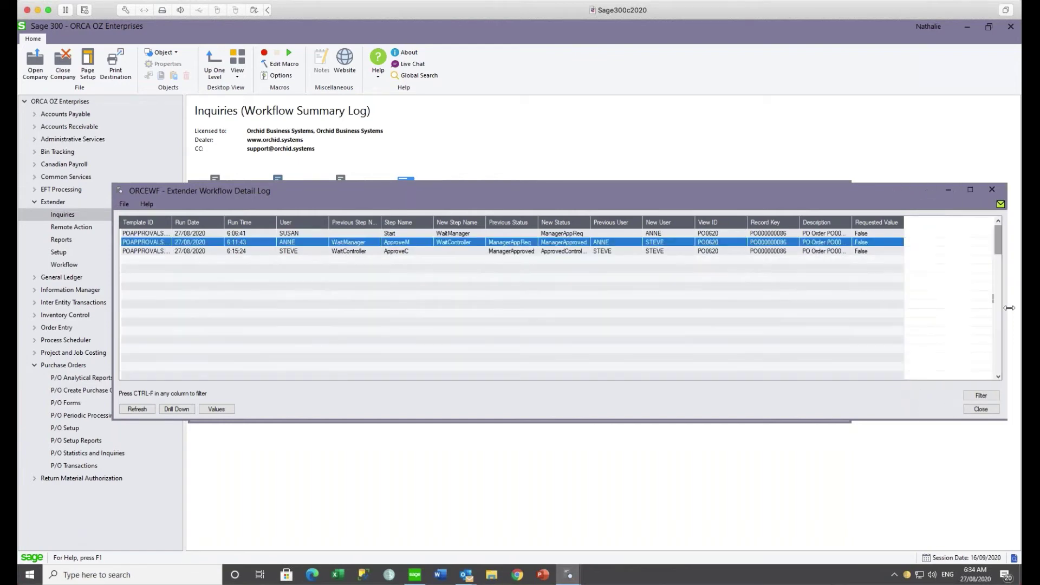
pyautogui.moveTo(901, 222); pyautogui.dragTo(980, 222)
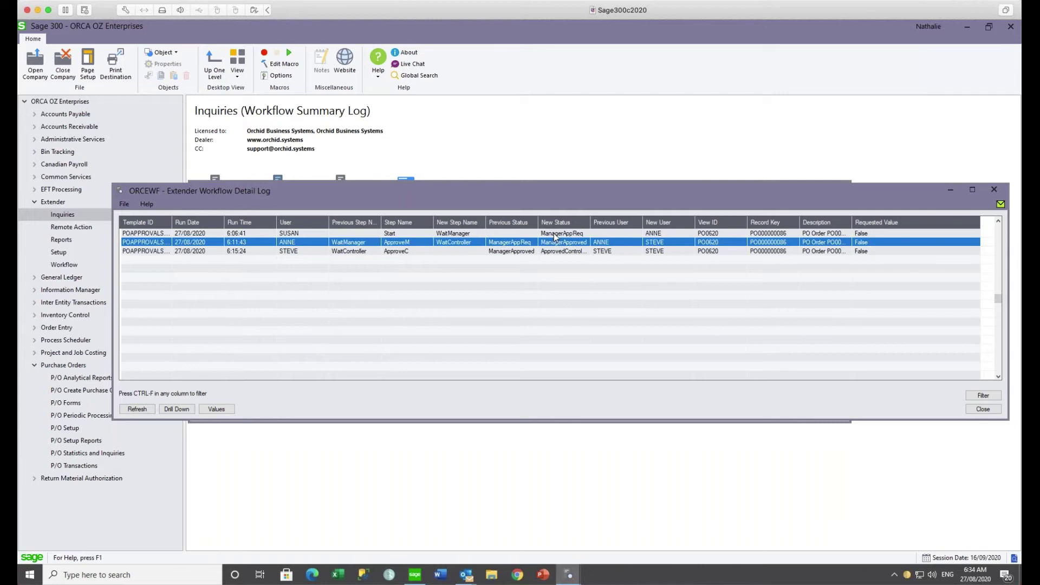
pyautogui.click(557, 234)
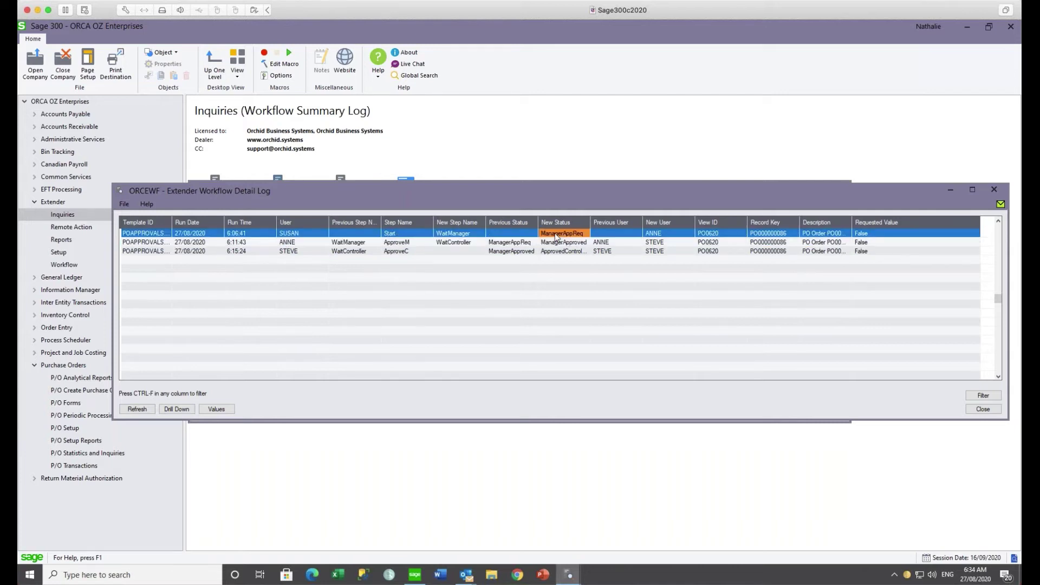
pyautogui.click(552, 244)
pyautogui.click(554, 252)
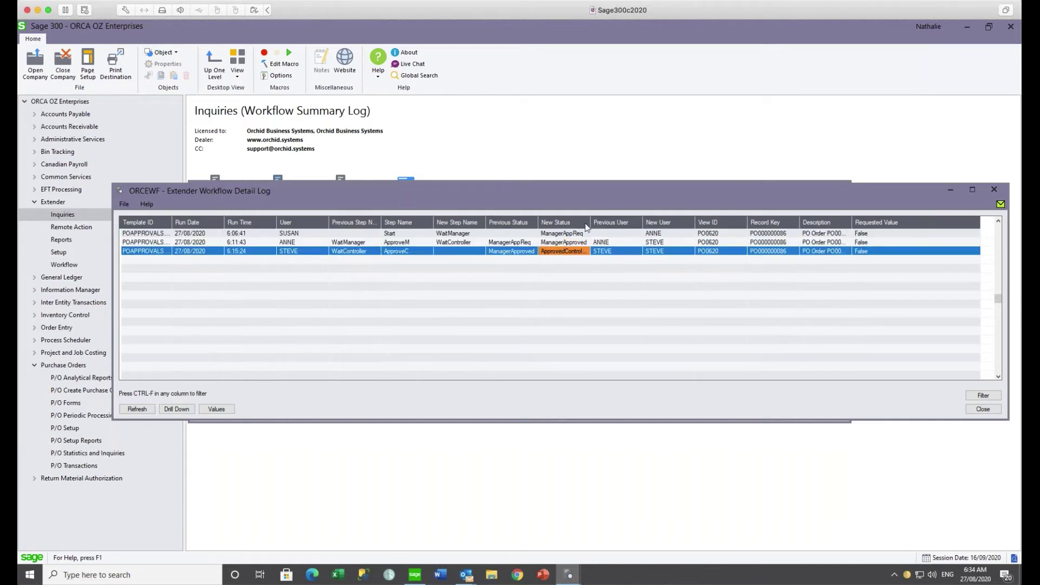
pyautogui.moveTo(592, 221); pyautogui.dragTo(616, 221)
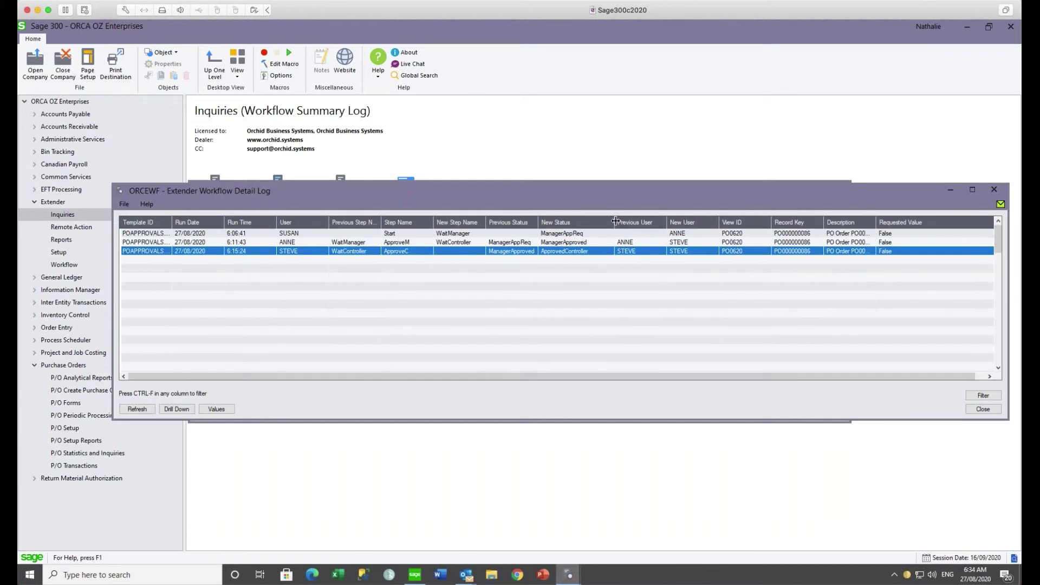
# Step: Check the values recorded at the manager approval step, then close the detail log
pyautogui.click(360, 243)
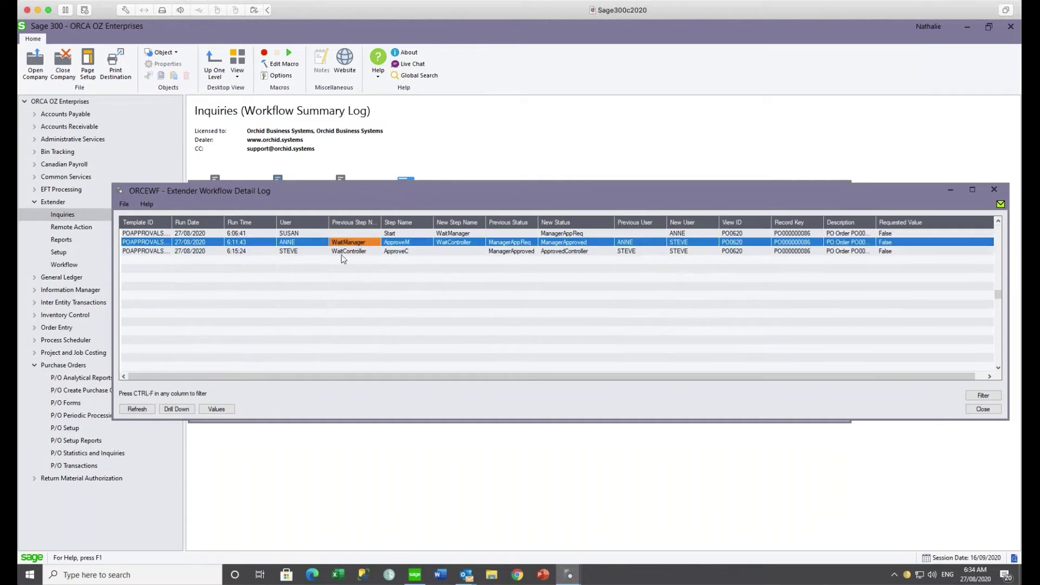
pyautogui.click(216, 409)
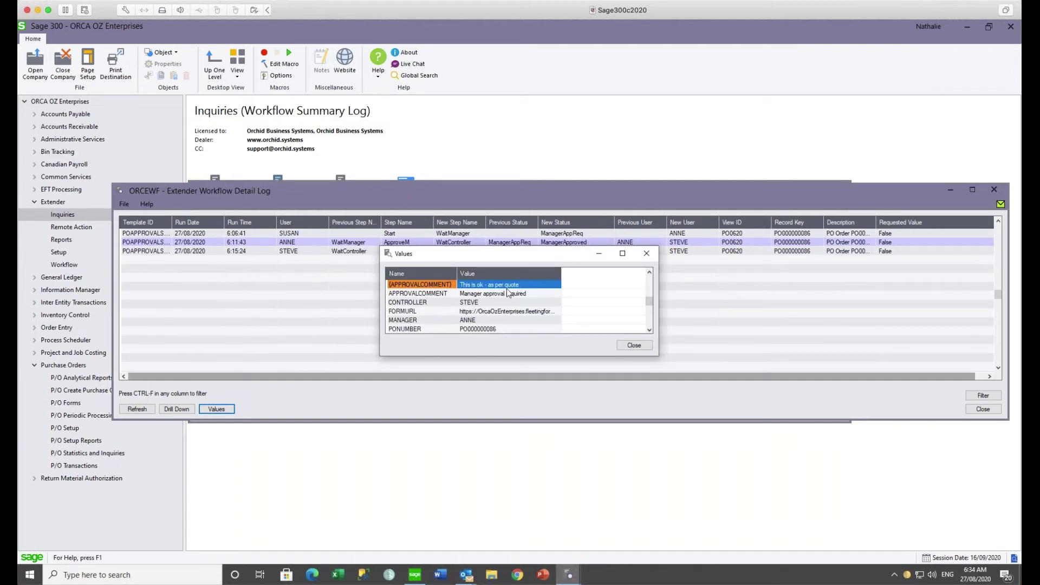
pyautogui.click(646, 253)
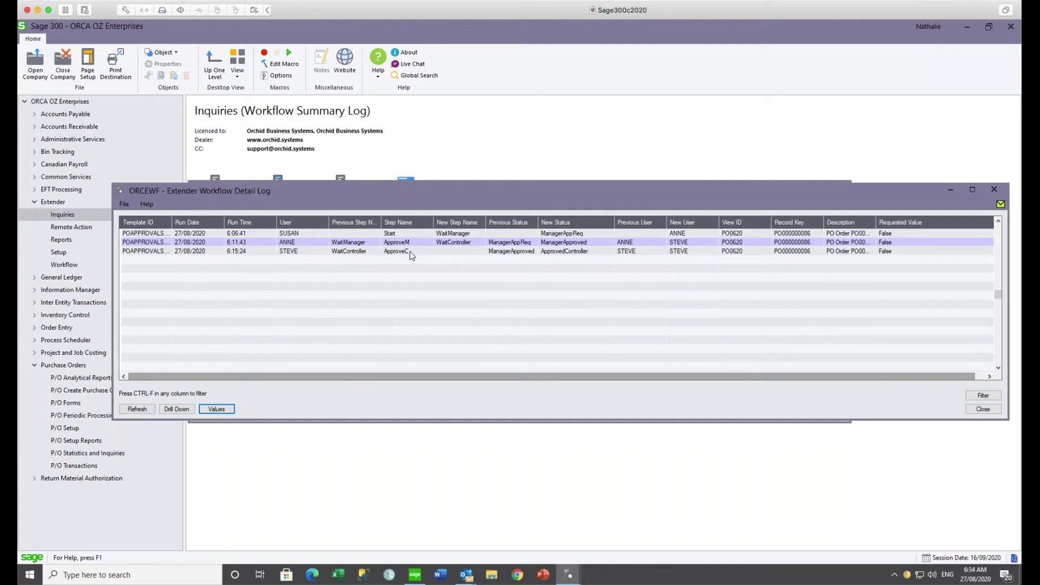
pyautogui.click(995, 191)
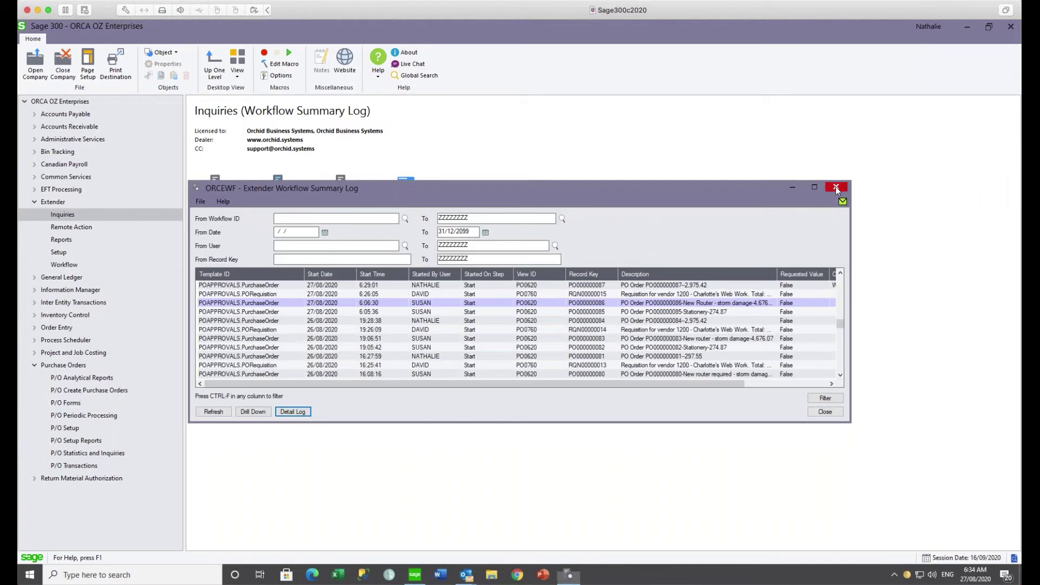
# Step: Close the summary log and open the workflow log for PO000000086 from PO Entry
pyautogui.click(836, 188)
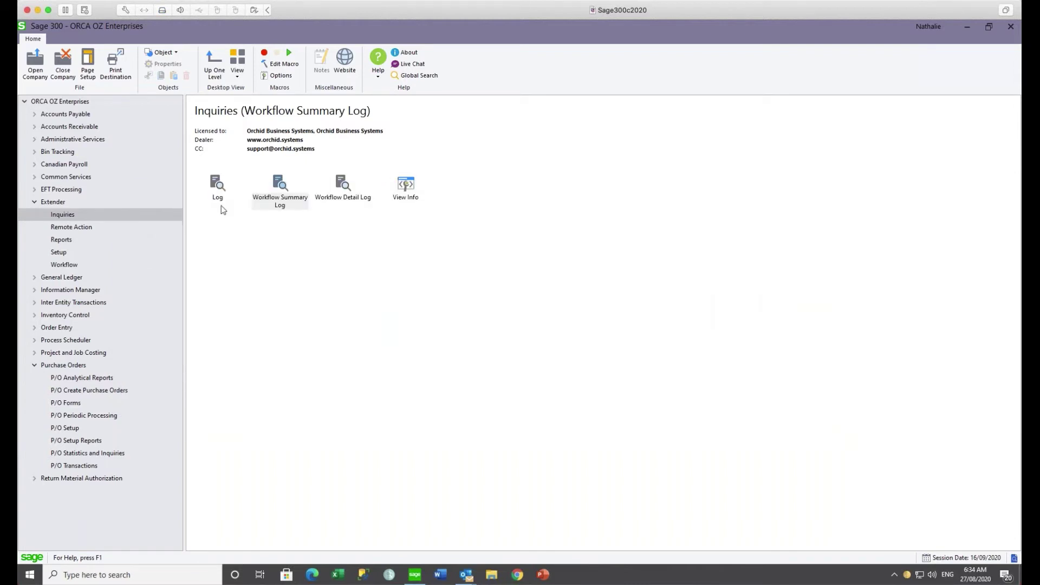
pyautogui.click(86, 466)
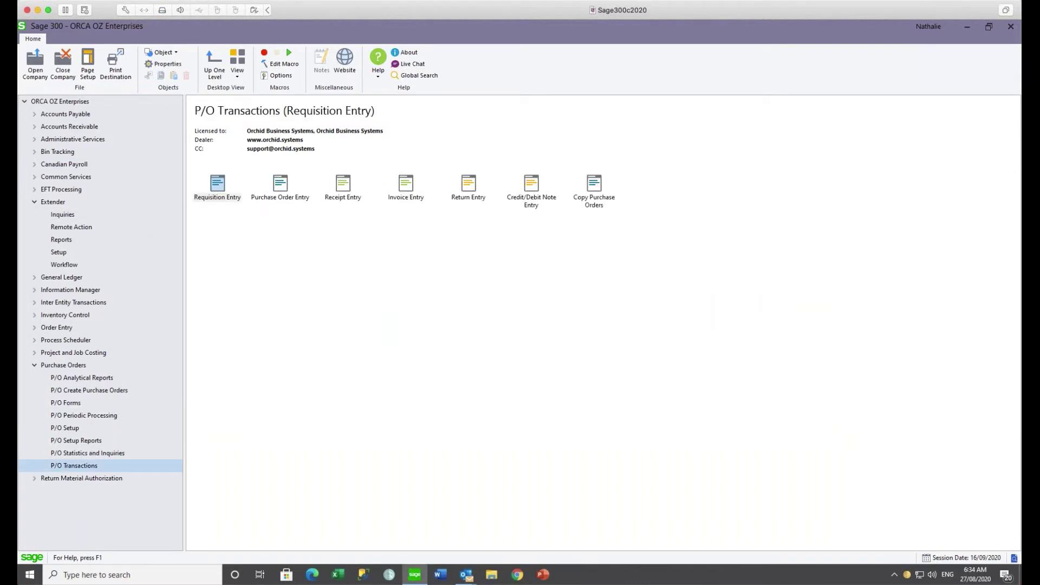
pyautogui.click(282, 187)
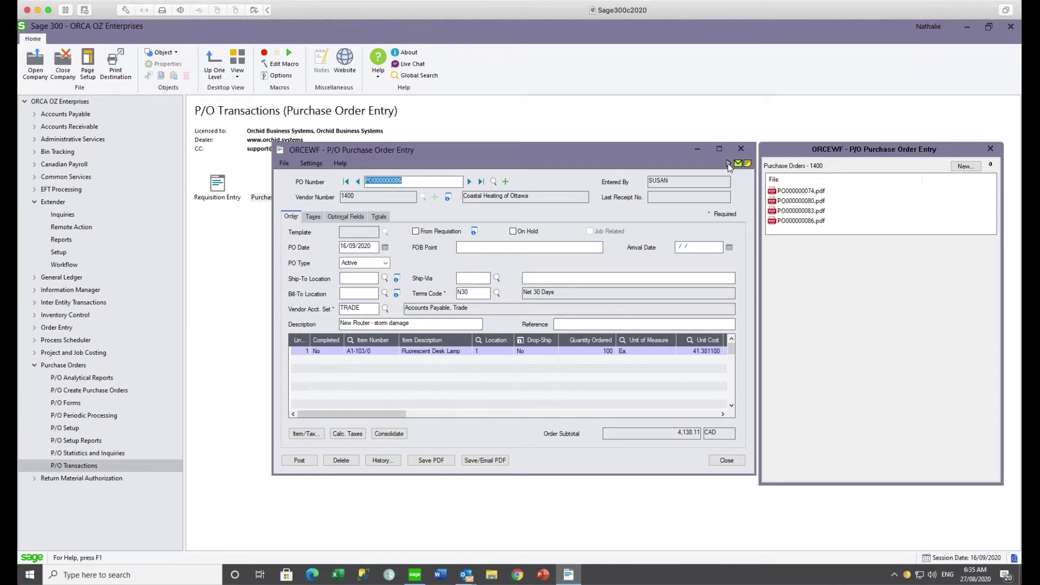
pyautogui.moveTo(728, 166)
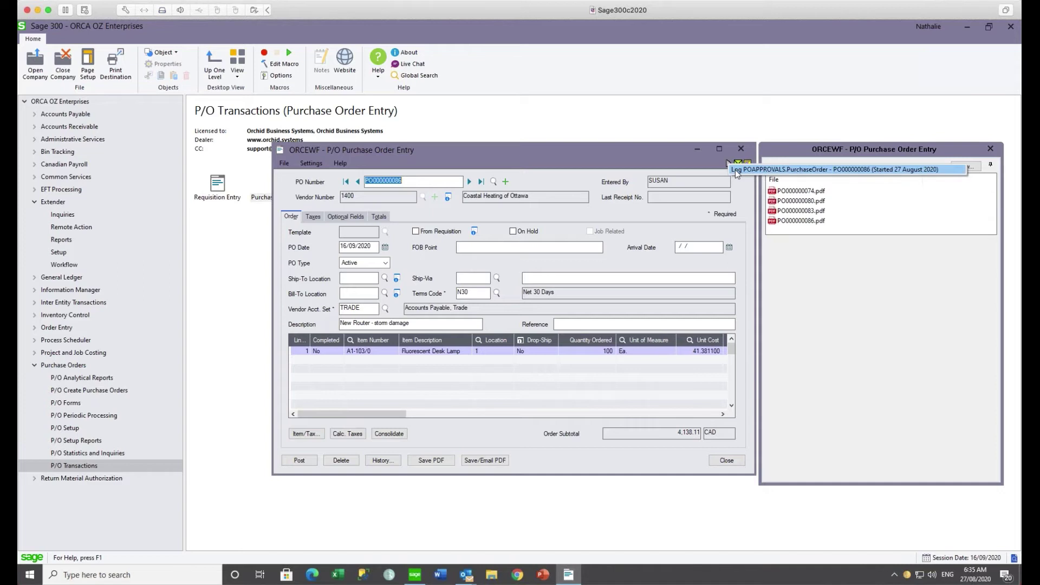
pyautogui.click(736, 170)
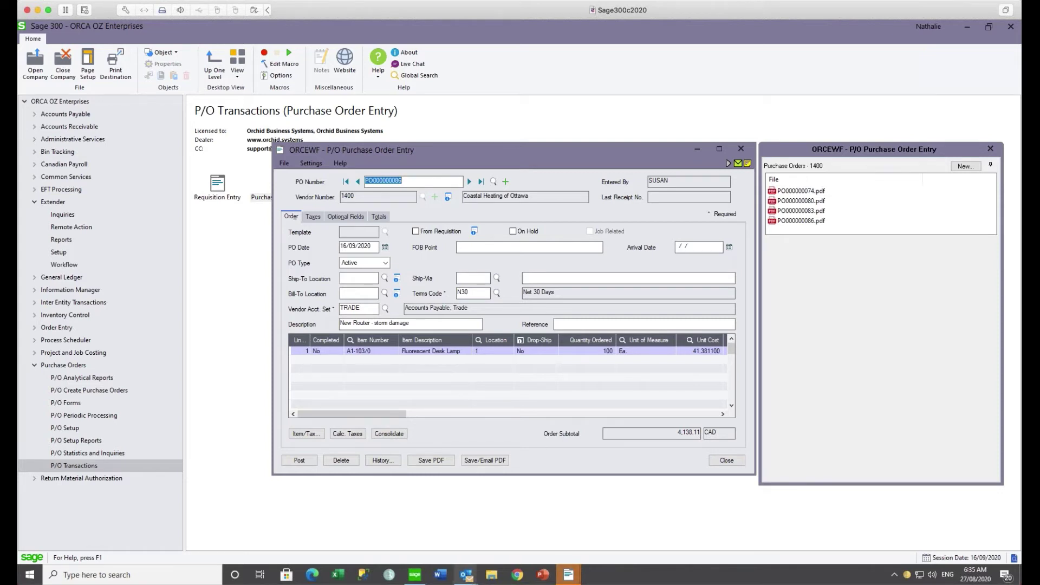
# Step: Review the PO's step-by-step detail log, close the logs and PO Entry, and go to Extender Setup
pyautogui.click(569, 575)
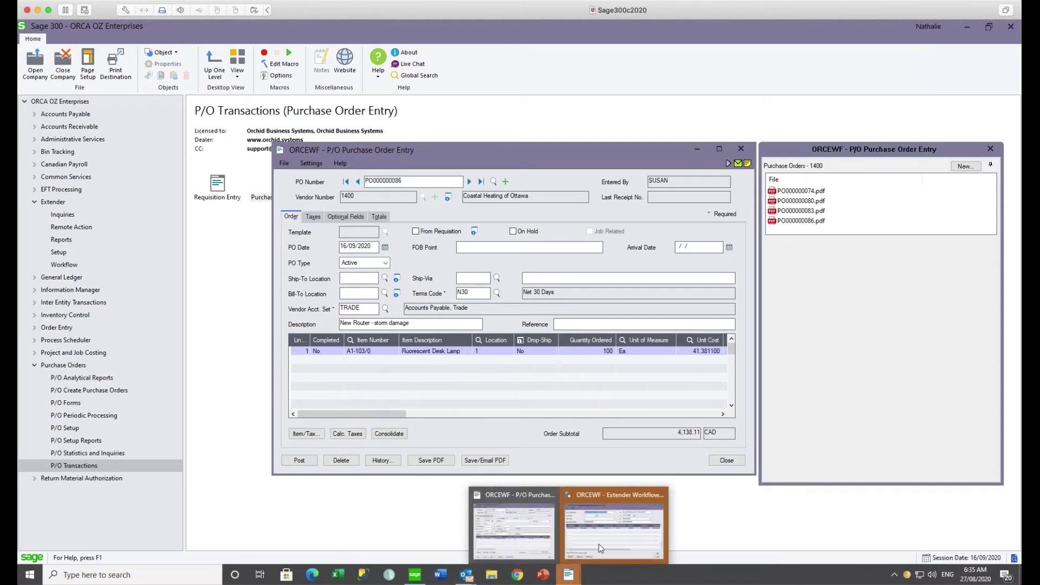
pyautogui.click(601, 541)
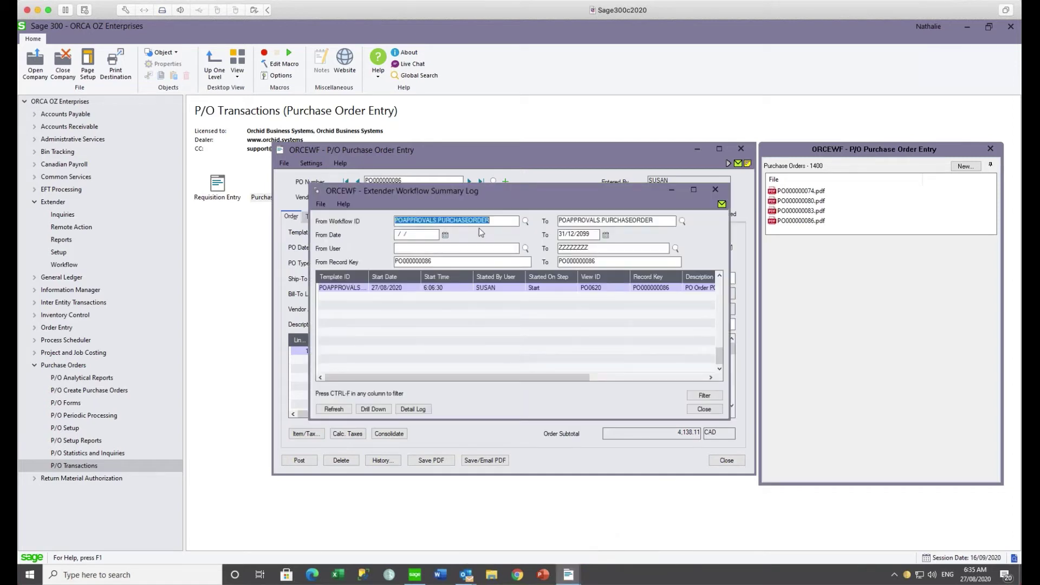
pyautogui.click(462, 287)
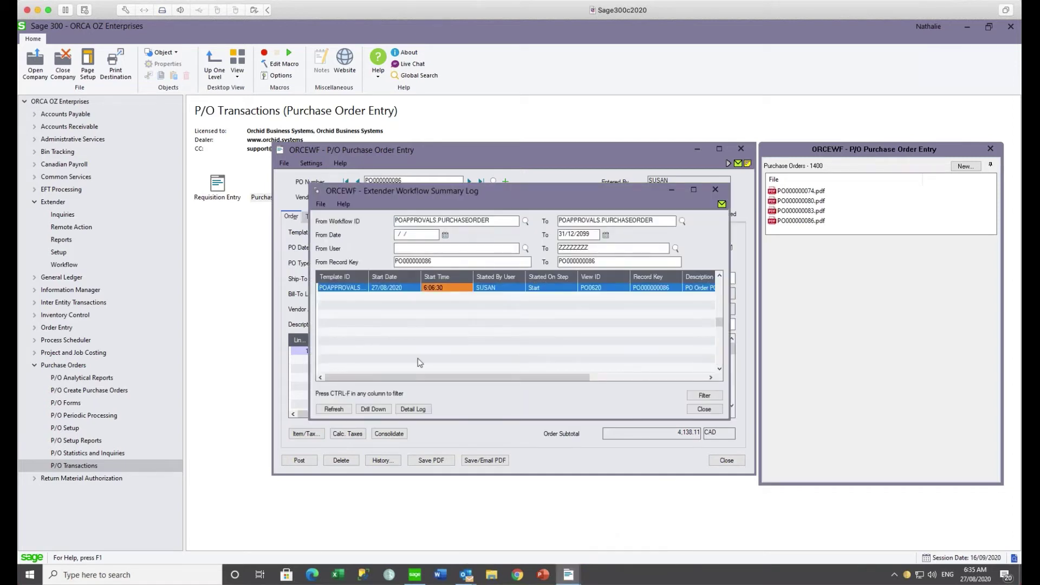
pyautogui.click(410, 410)
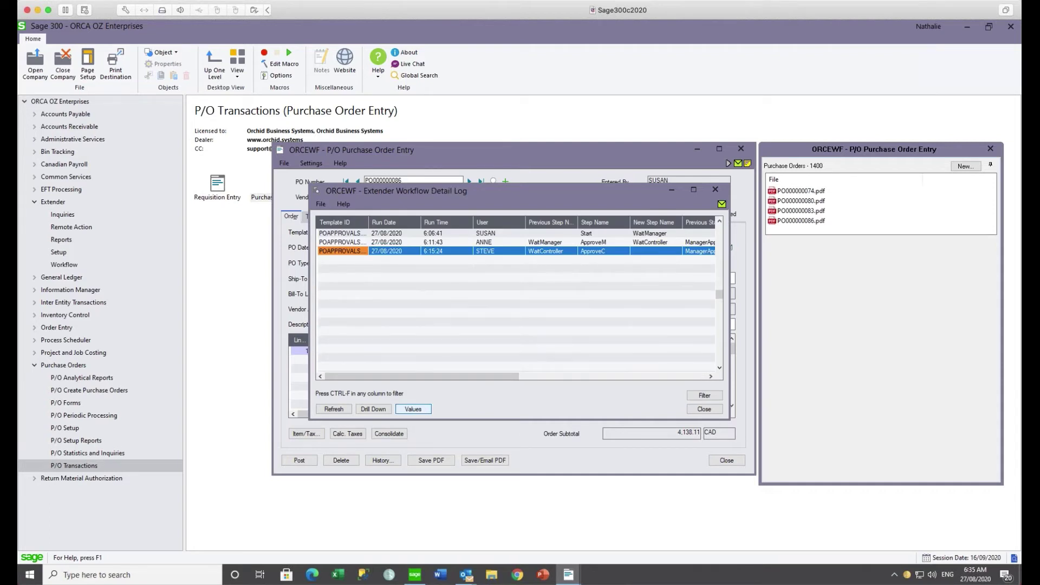
pyautogui.click(715, 191)
pyautogui.click(712, 189)
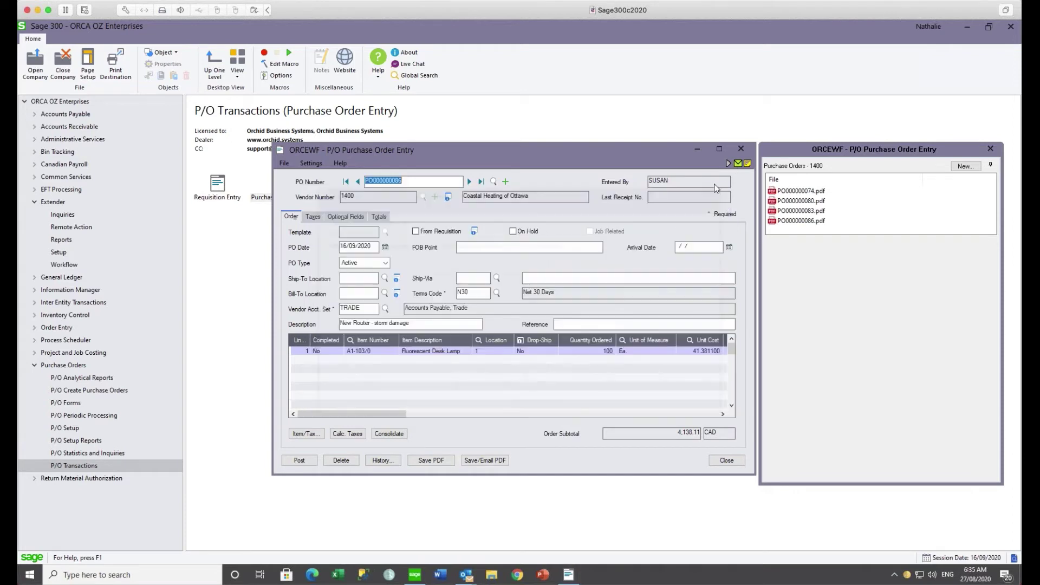
pyautogui.click(741, 148)
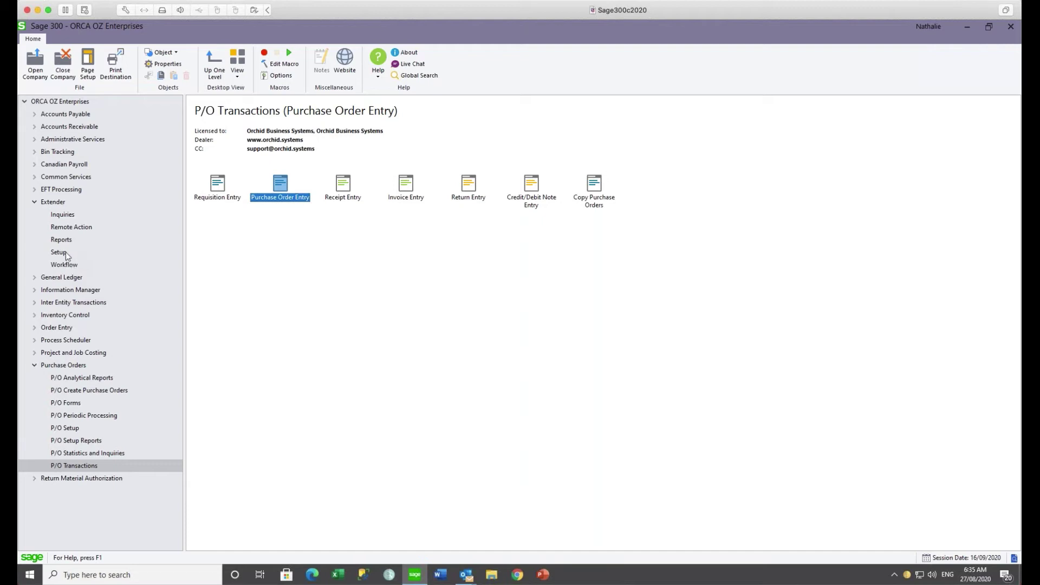
pyautogui.click(67, 253)
# Step: Load the POAPPROVALS.PORequisition template into Workflow Templates via the Template ID finder
pyautogui.doubleClick(713, 201)
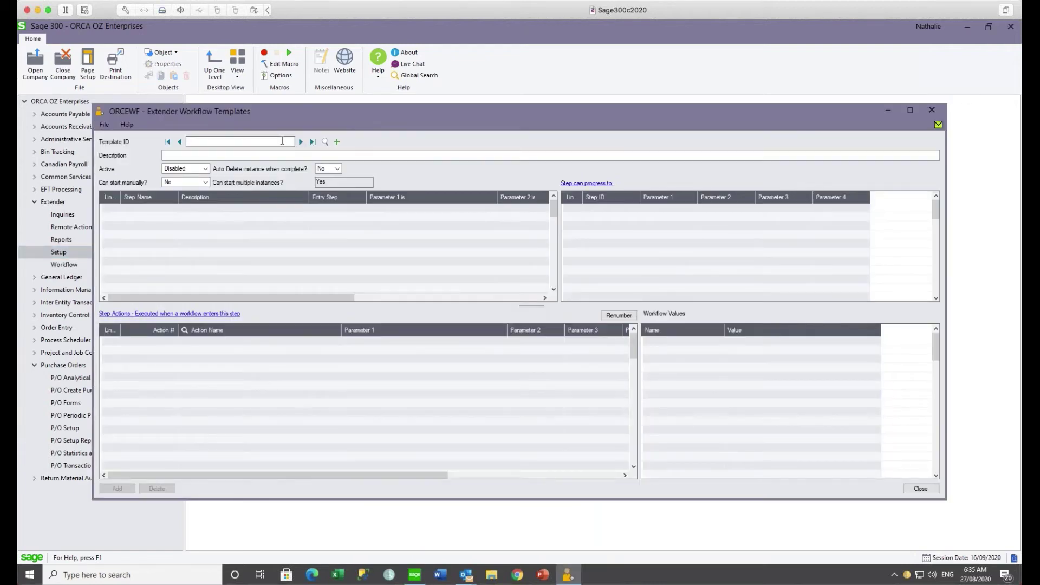
pyautogui.write('poapprovals')
pyautogui.click(325, 141)
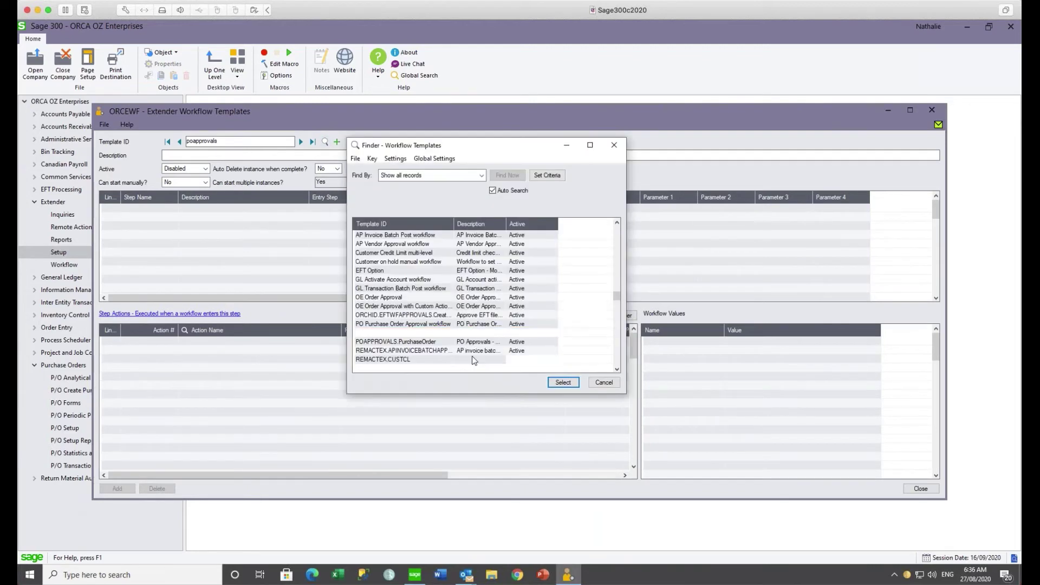
pyautogui.click(437, 342)
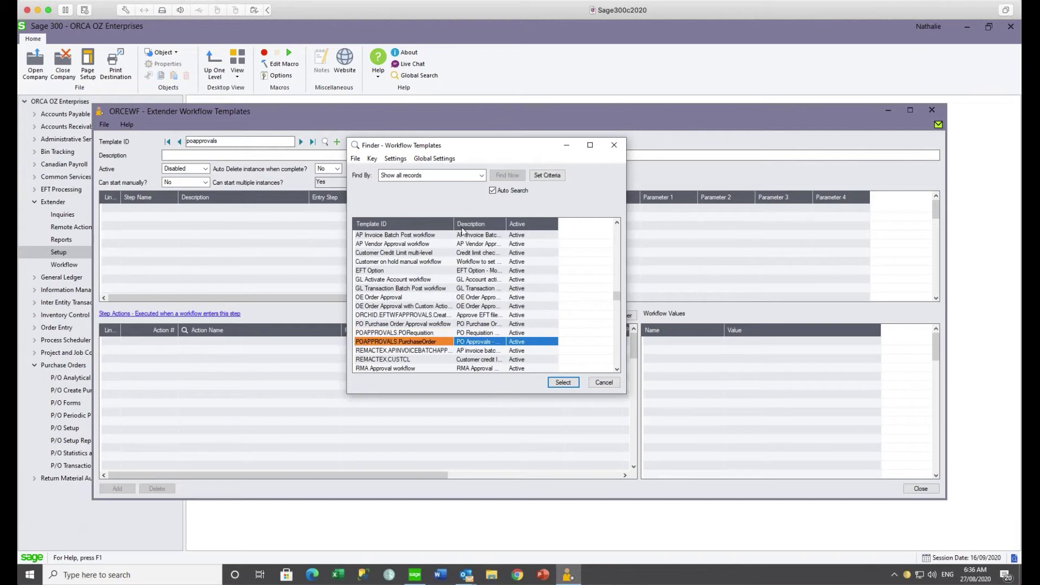
pyautogui.moveTo(453, 222); pyautogui.dragTo(504, 222)
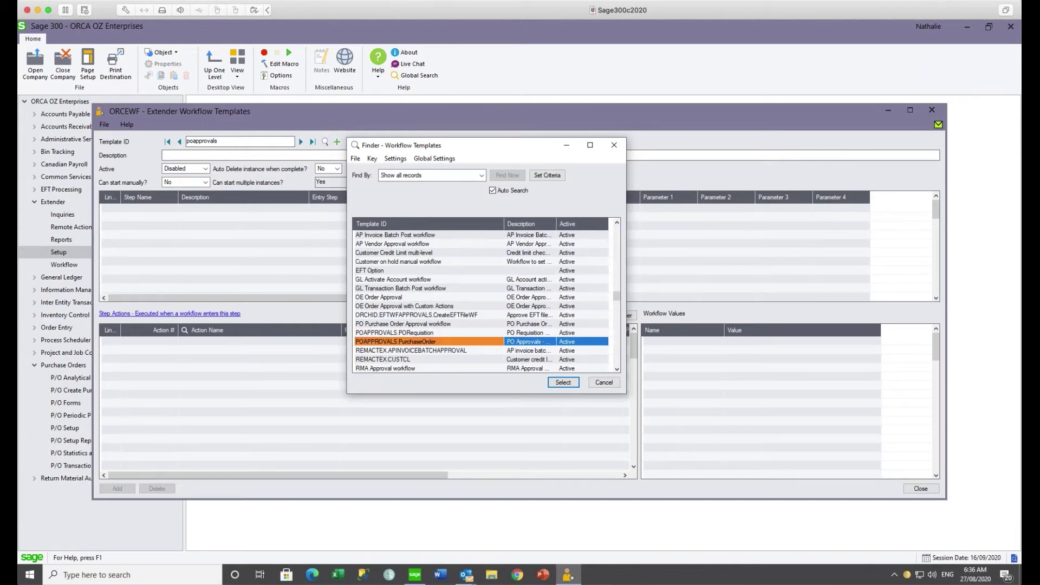
pyautogui.click(536, 333)
pyautogui.click(563, 382)
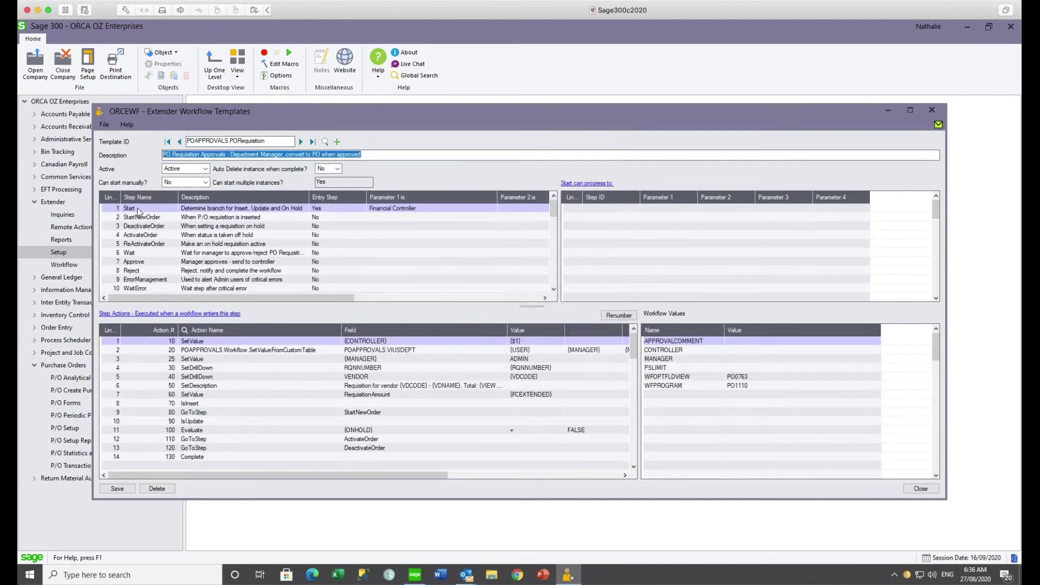
# Step: Review the Start step's description and actions, including the custom table lookup
pyautogui.click(138, 209)
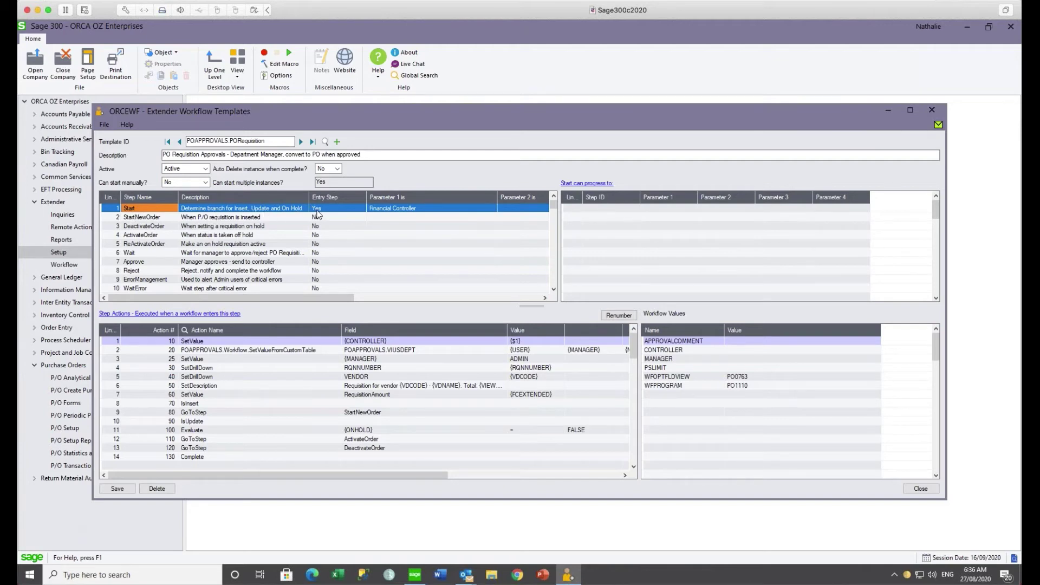
pyautogui.click(241, 211)
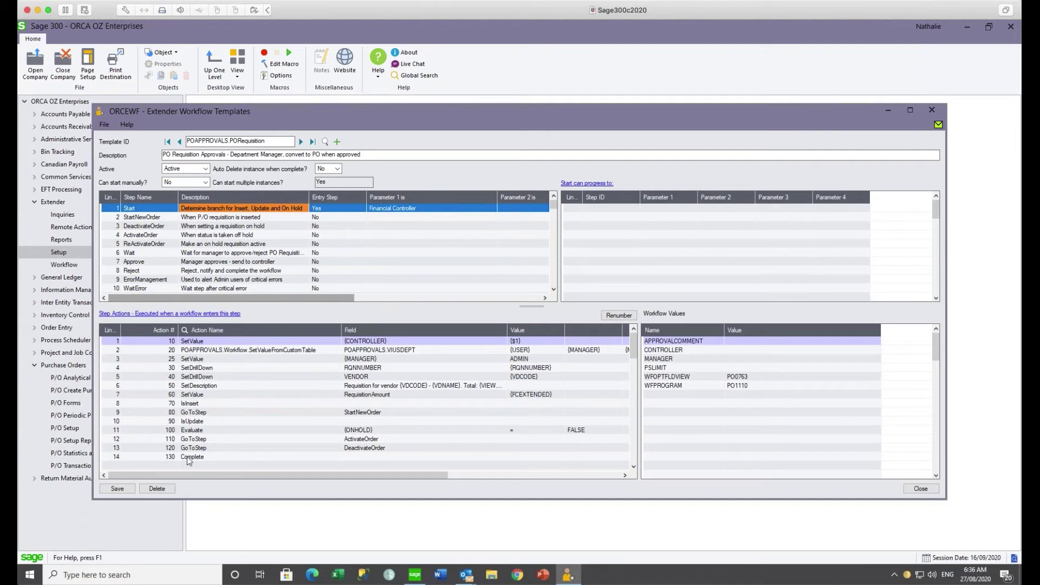
pyautogui.click(198, 342)
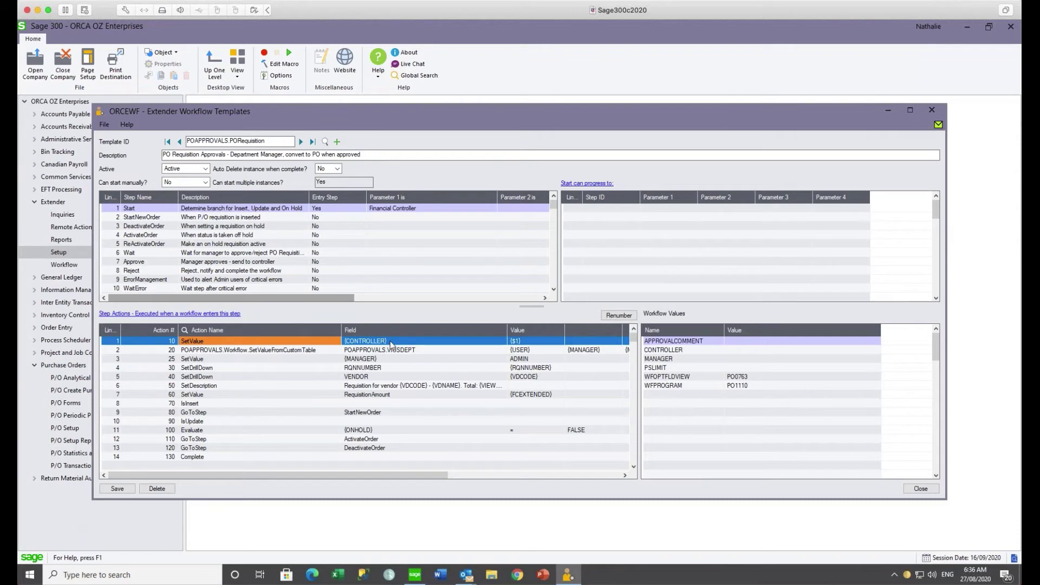
pyautogui.click(385, 352)
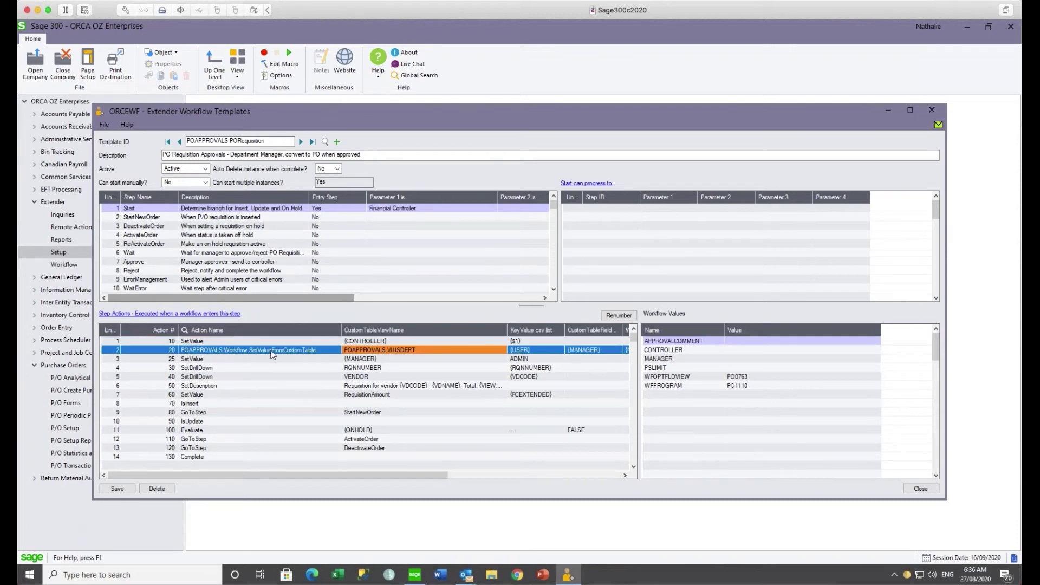
pyautogui.click(296, 353)
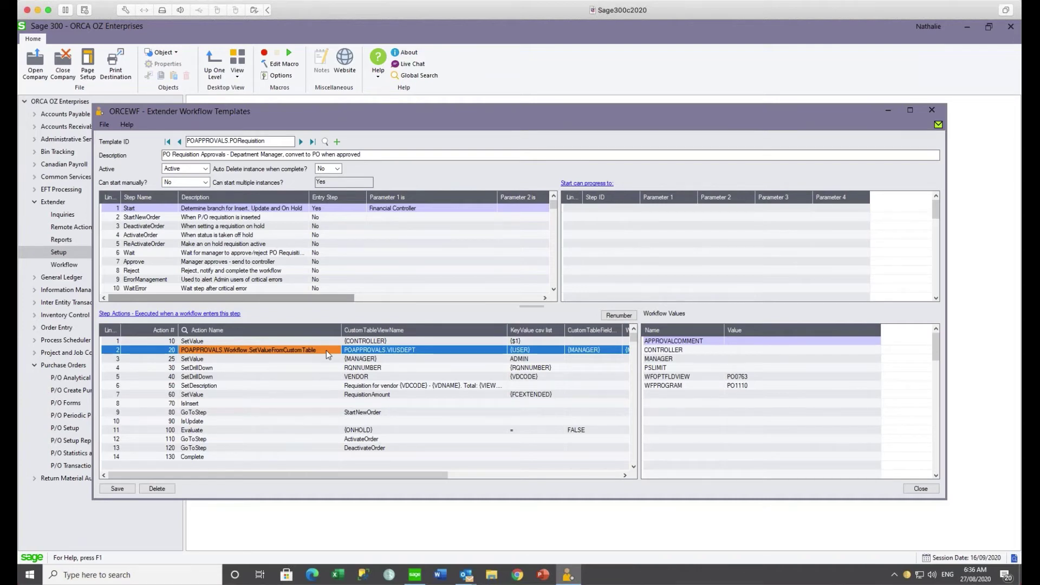
pyautogui.click(222, 316)
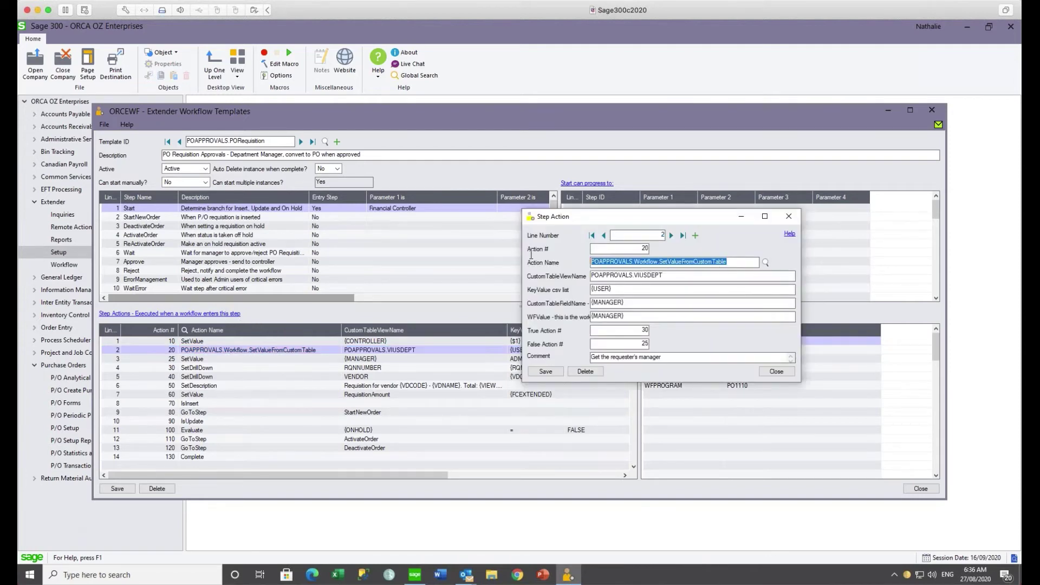
pyautogui.click(673, 276)
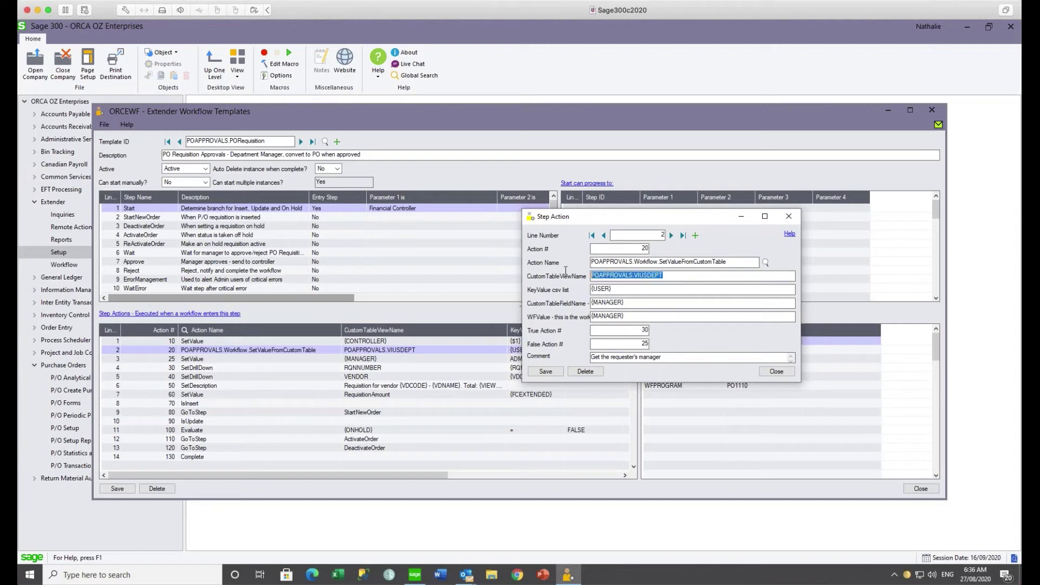
pyautogui.press('Tab')
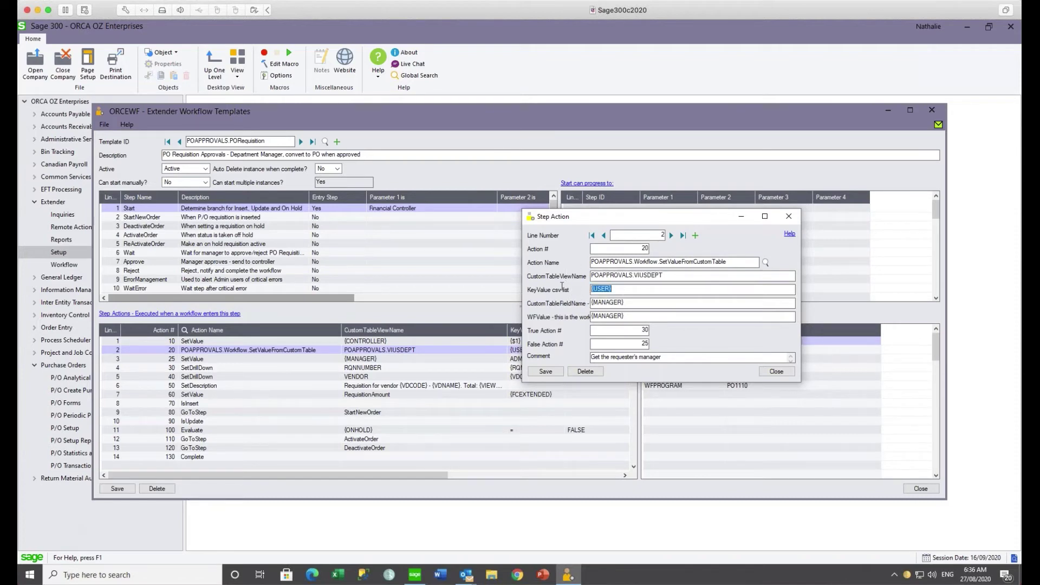
pyautogui.press('Tab')
pyautogui.moveTo(634, 316); pyautogui.dragTo(547, 315)
pyautogui.click(788, 218)
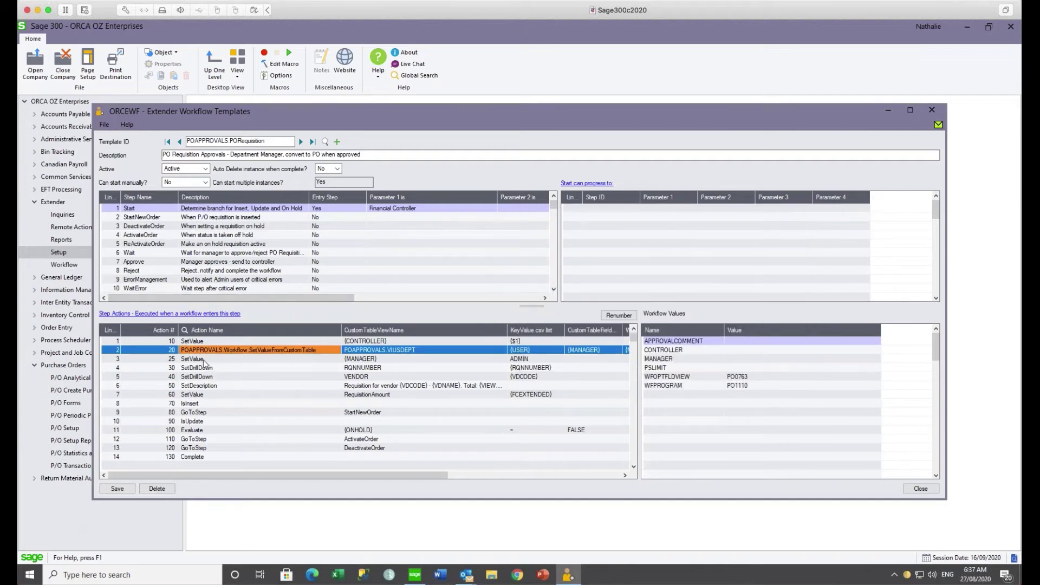
pyautogui.click(205, 360)
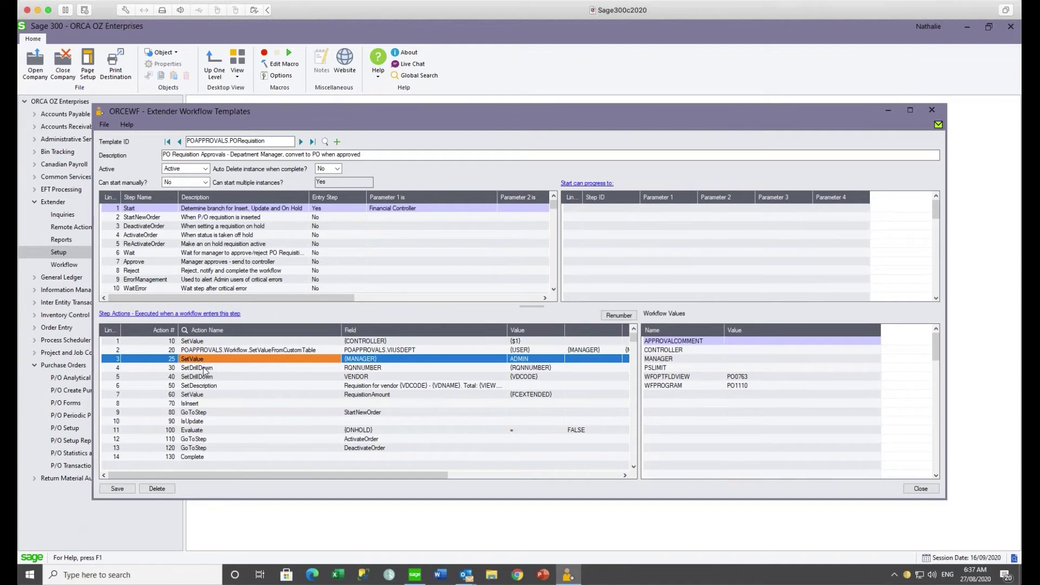
pyautogui.click(204, 368)
pyautogui.click(203, 377)
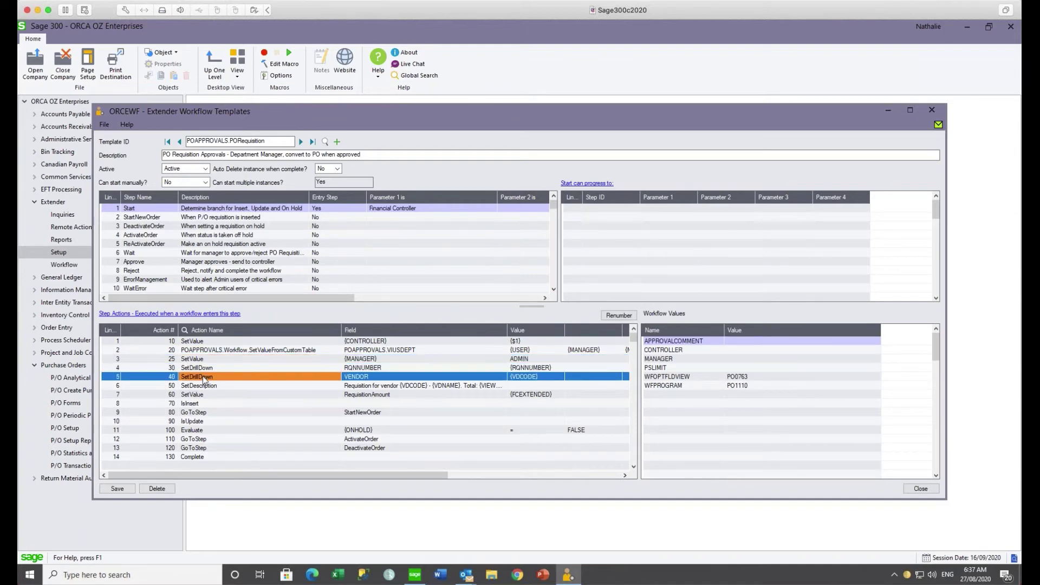
pyautogui.click(194, 414)
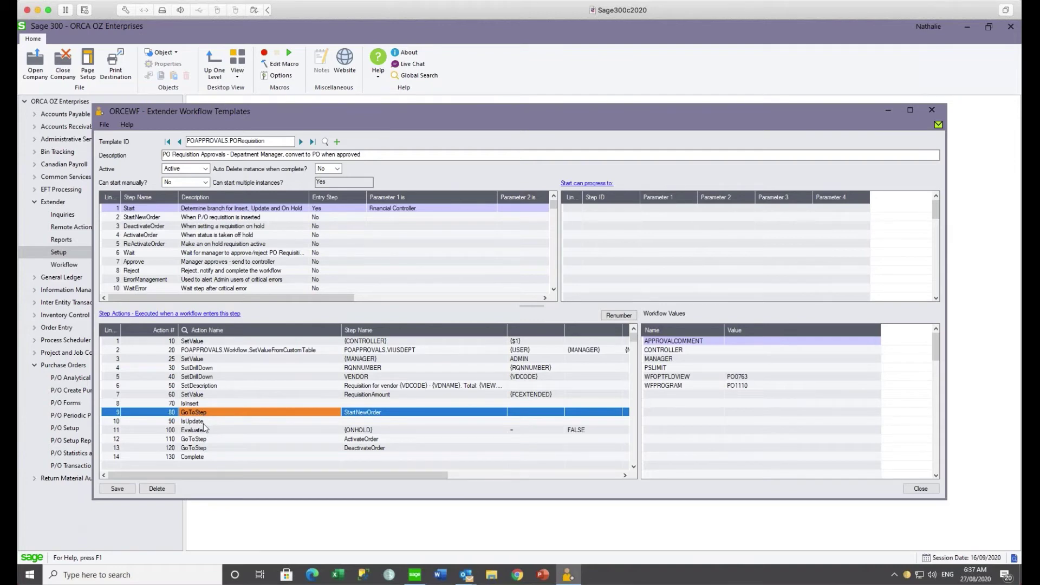
# Step: Go through StartNewOrder's on-hold message, SetField, SetValue and POWFNOTE optional-field action details
pyautogui.click(161, 209)
pyautogui.click(163, 217)
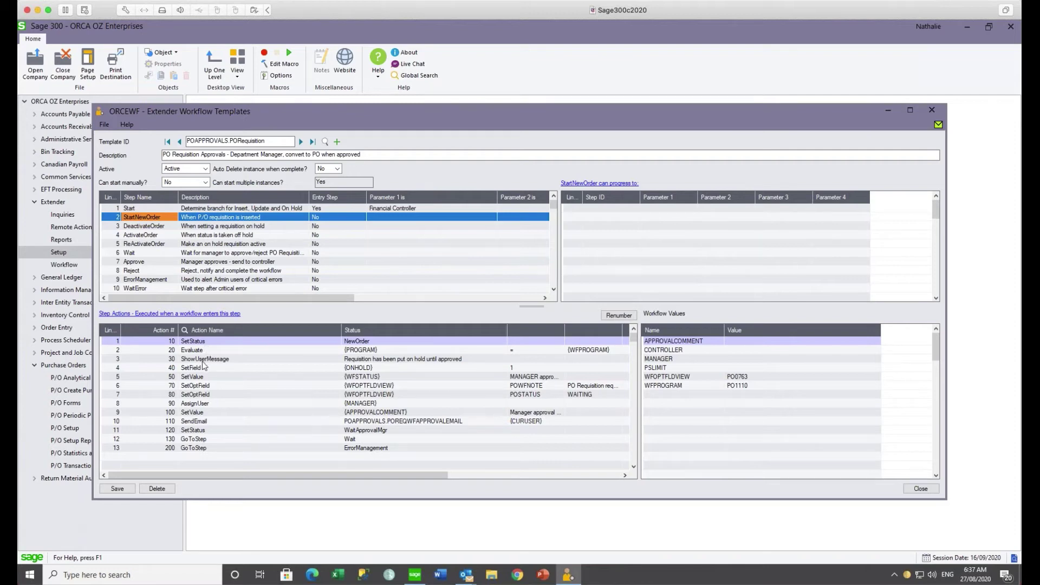
pyautogui.click(203, 361)
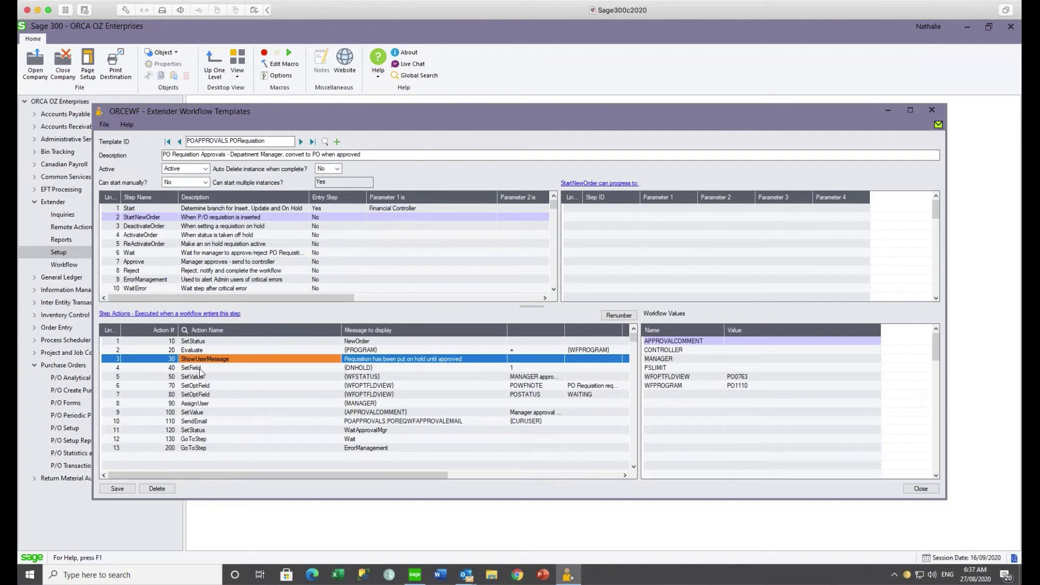
pyautogui.click(199, 371)
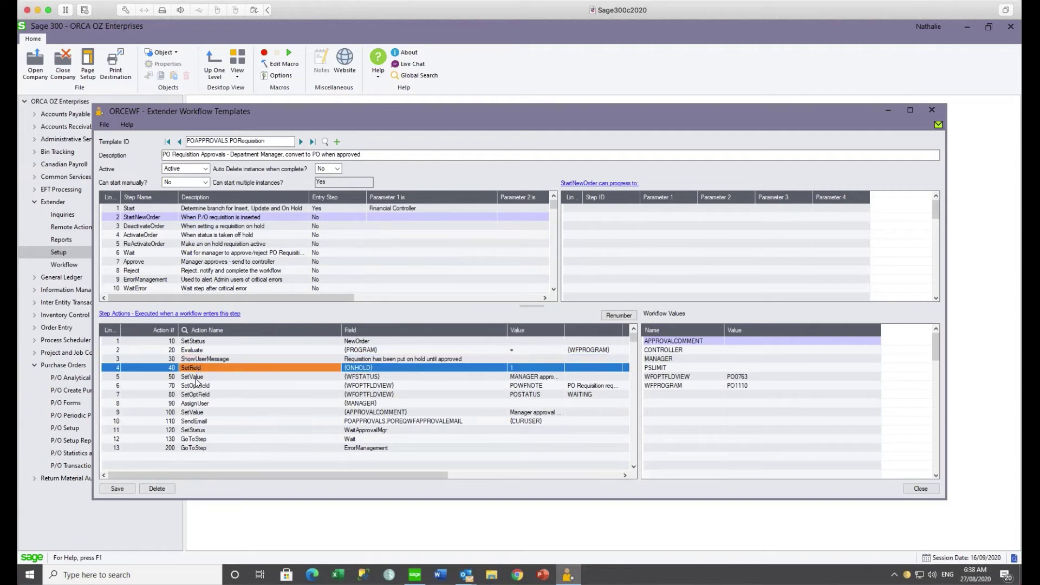
pyautogui.click(196, 378)
pyautogui.click(197, 386)
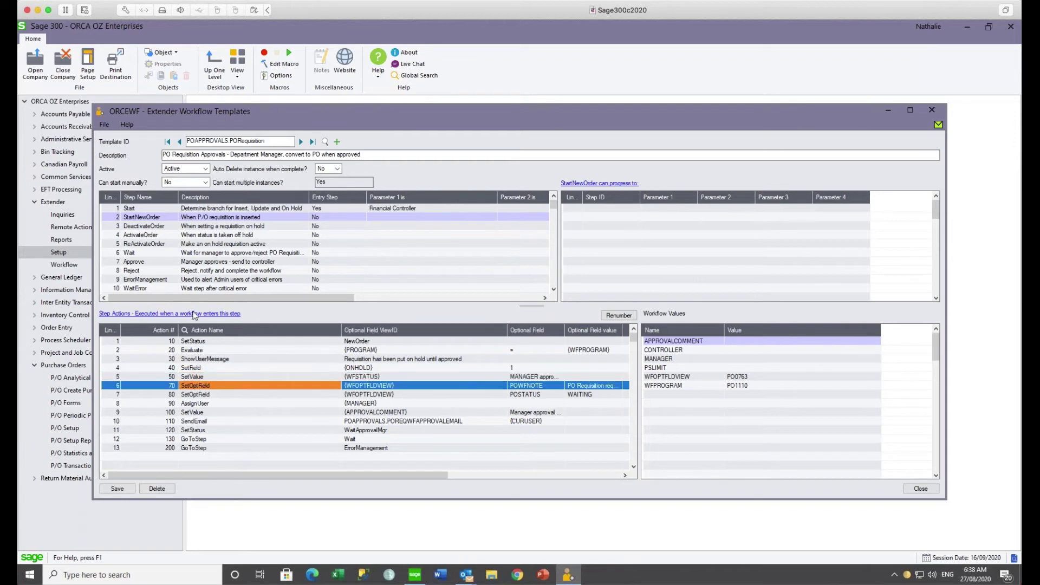
pyautogui.doubleClick(111, 385)
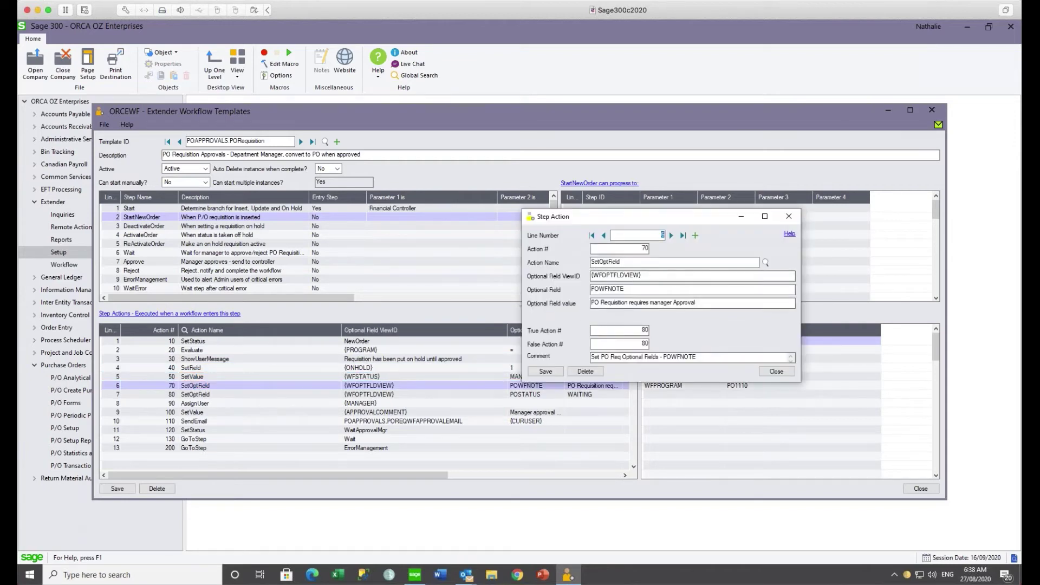
pyautogui.moveTo(649, 276); pyautogui.dragTo(583, 276)
pyautogui.click(639, 303)
pyautogui.click(672, 236)
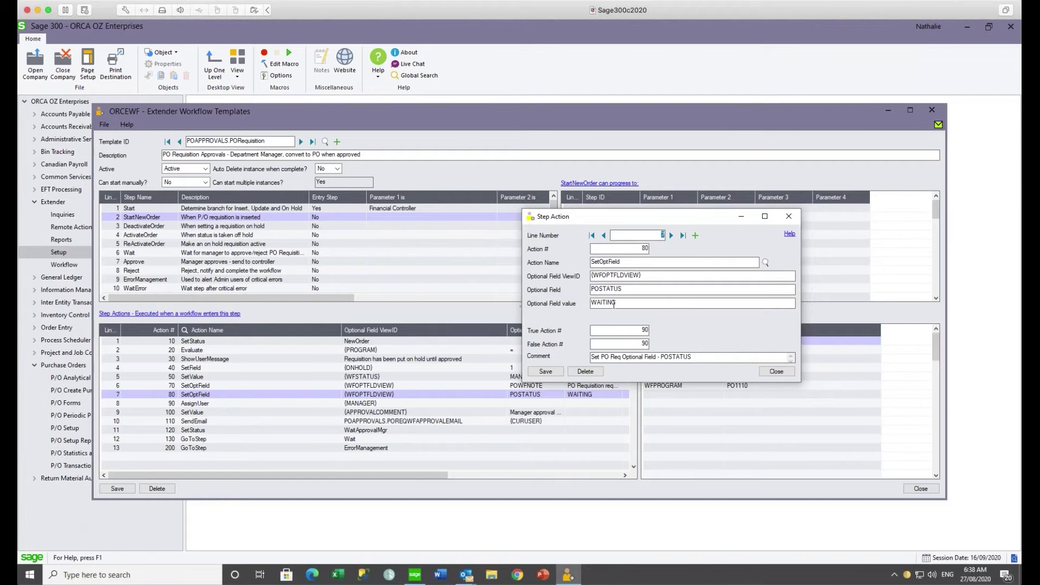
pyautogui.click(789, 216)
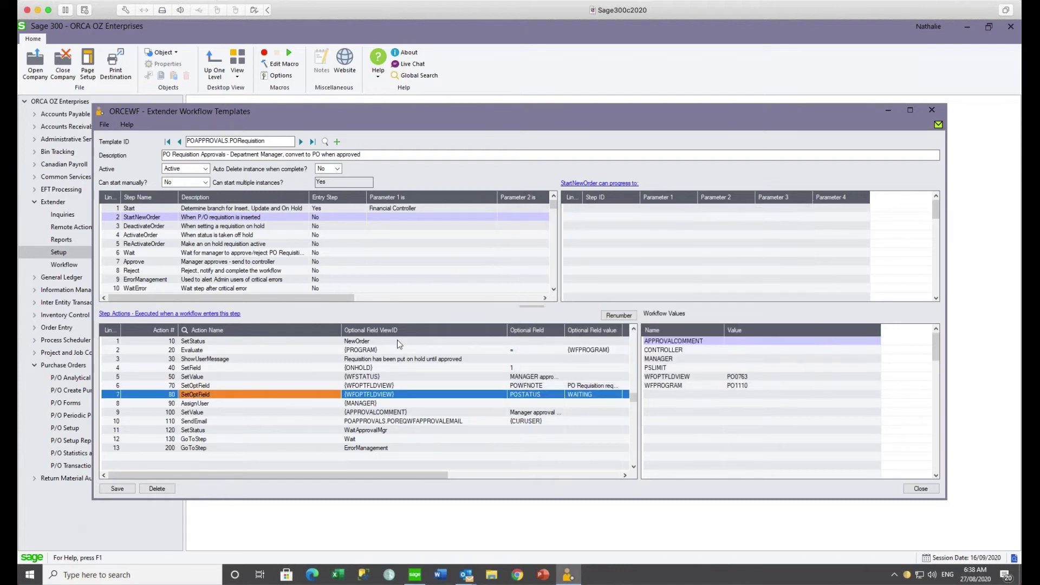
# Step: Check the AssignUser action and SendEmail using POAPPROVALS.POREQWFAPPROVALEMAIL, then list the Approve step's actions
pyautogui.click(241, 404)
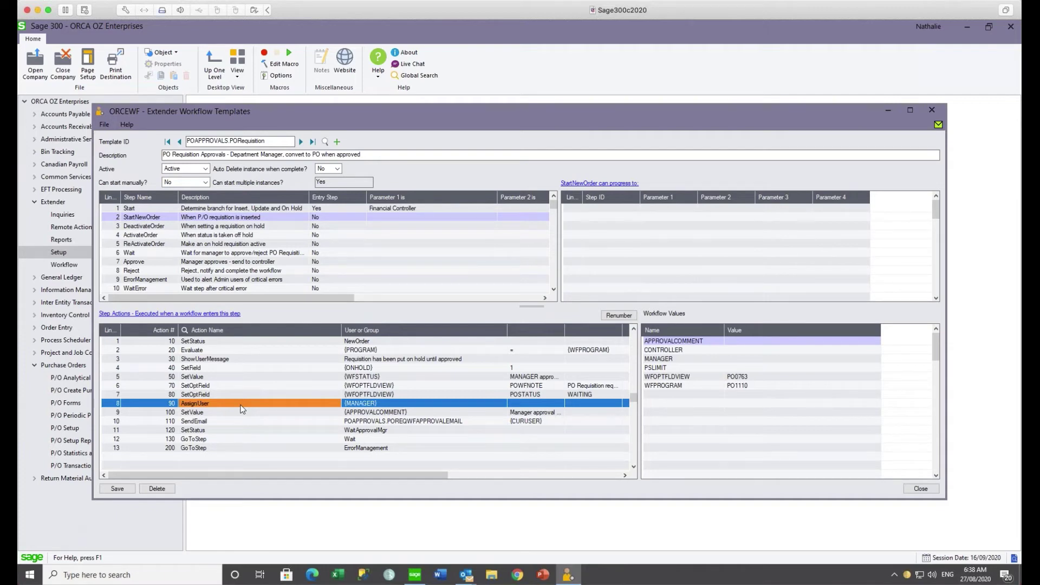
pyautogui.click(226, 422)
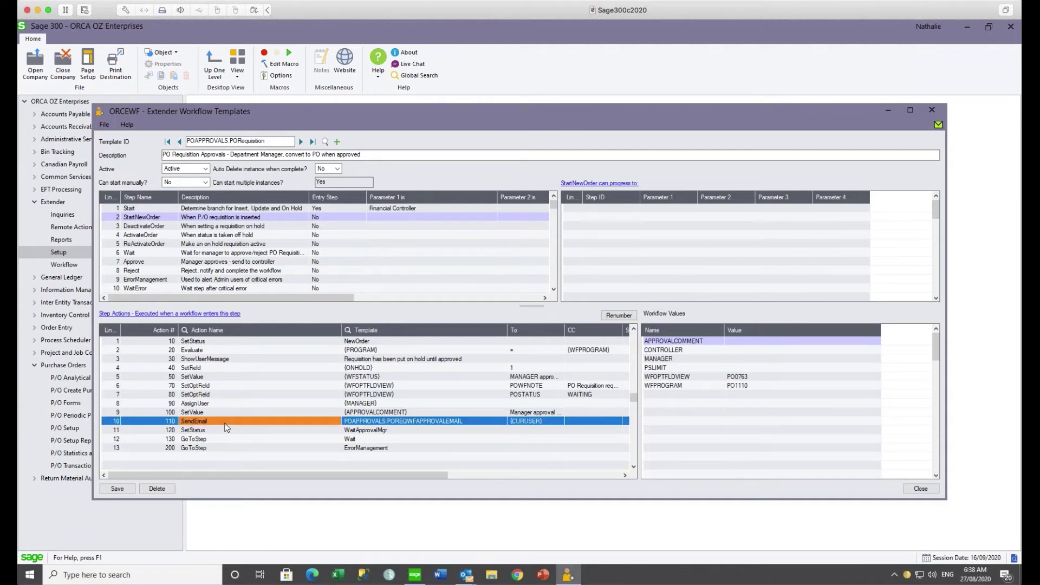
pyautogui.click(195, 315)
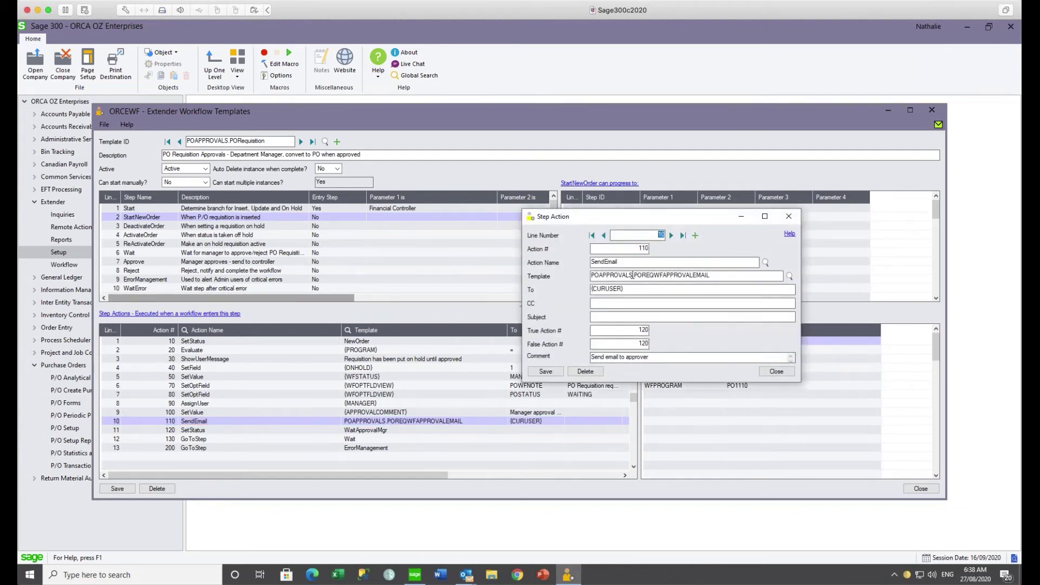
pyautogui.doubleClick(703, 275)
pyautogui.hotkey('ctrl', 'c')
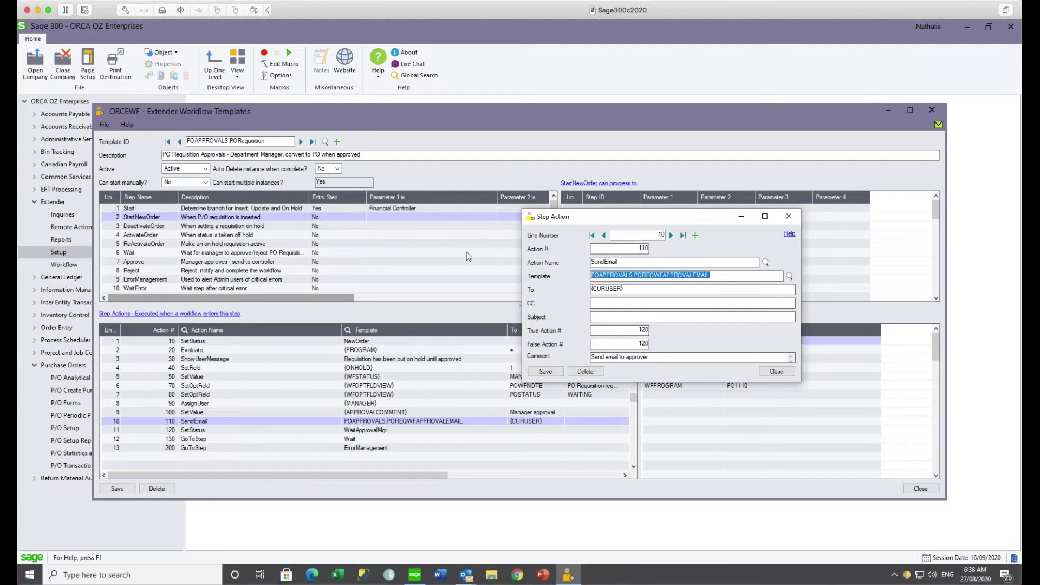
pyautogui.click(786, 372)
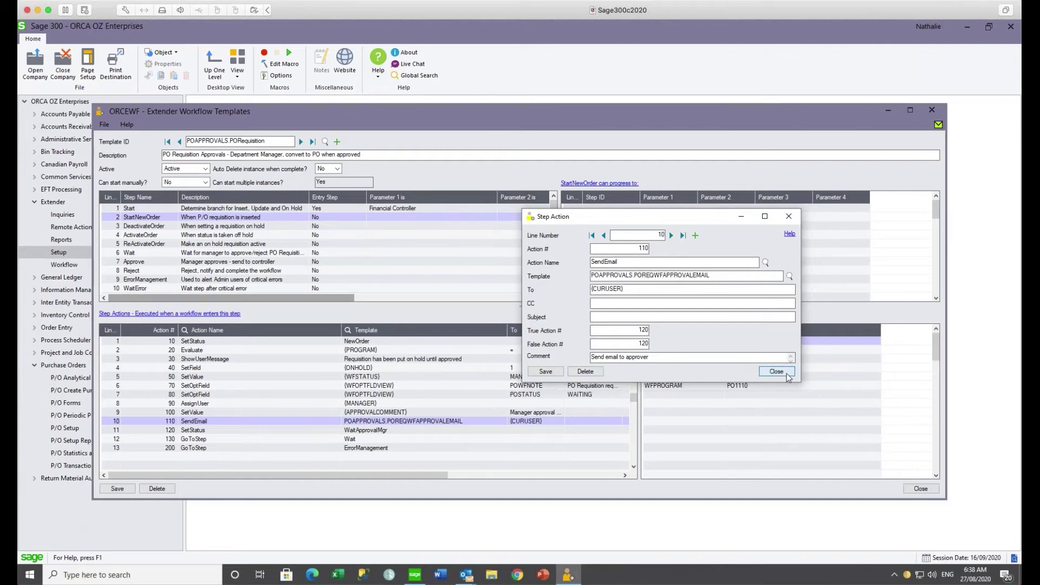
pyautogui.click(136, 262)
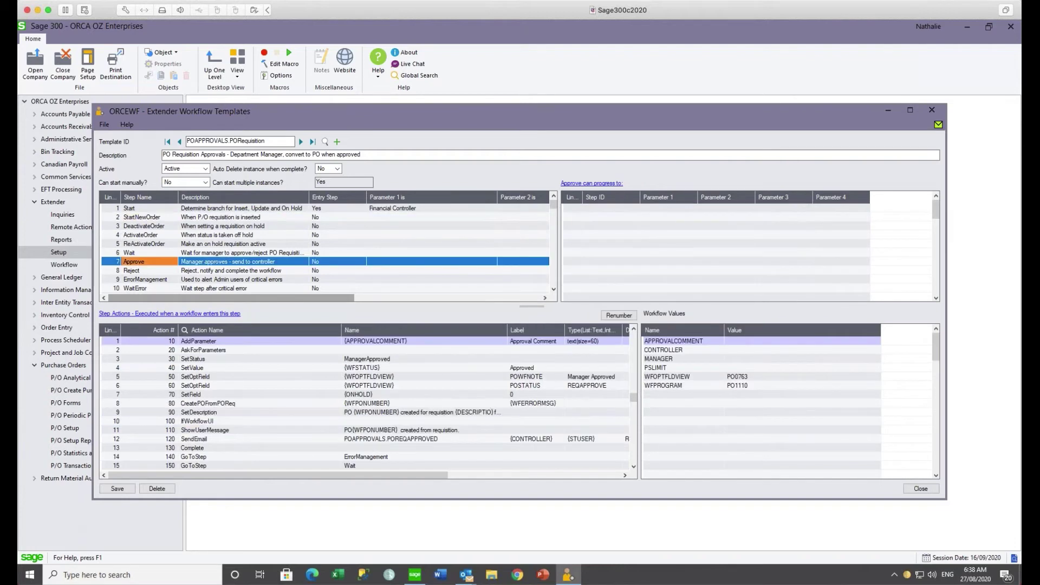
# Step: Step through Approve's AddParameter, AskForParameters, POWFNOTE, POSTATUS and CreatePOFromPOReq actions
pyautogui.click(202, 342)
pyautogui.click(199, 352)
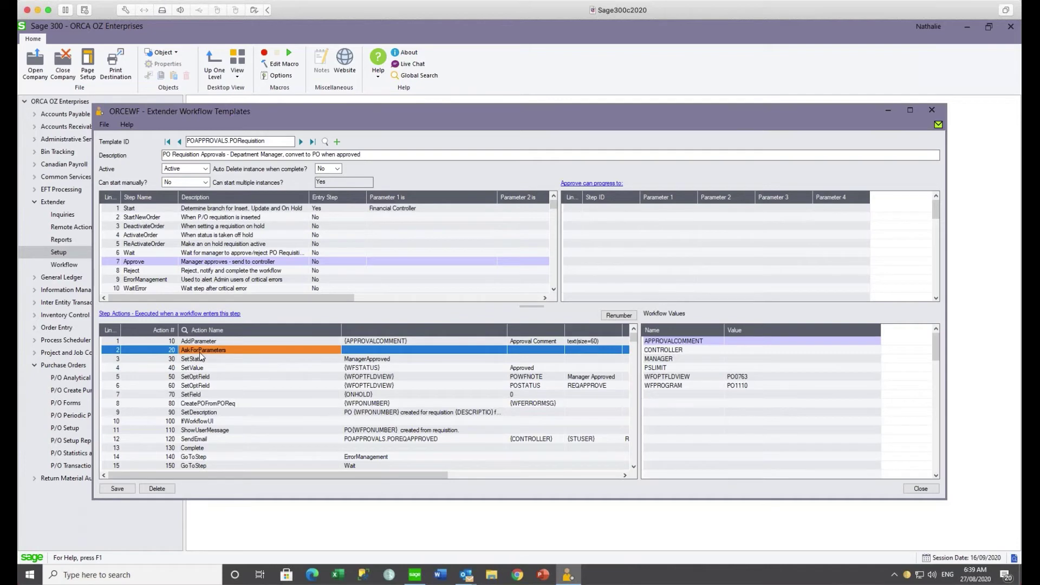
pyautogui.click(198, 382)
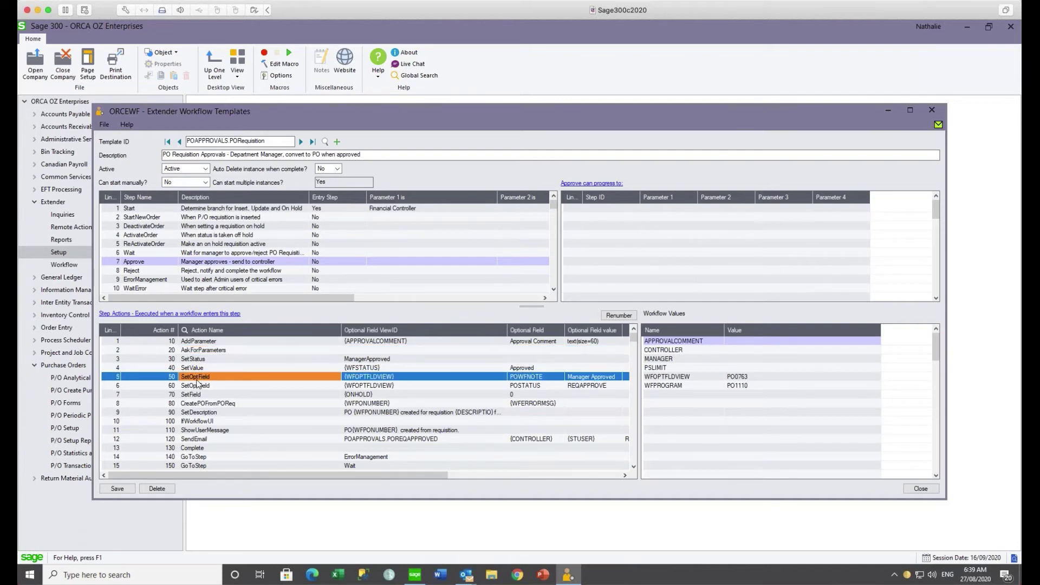
pyautogui.click(196, 388)
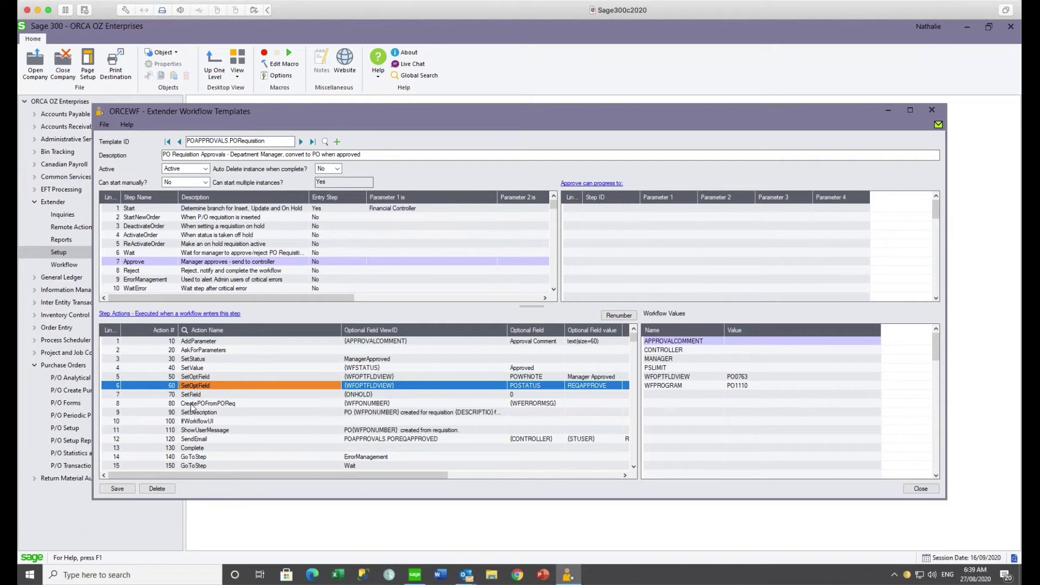
pyautogui.click(193, 404)
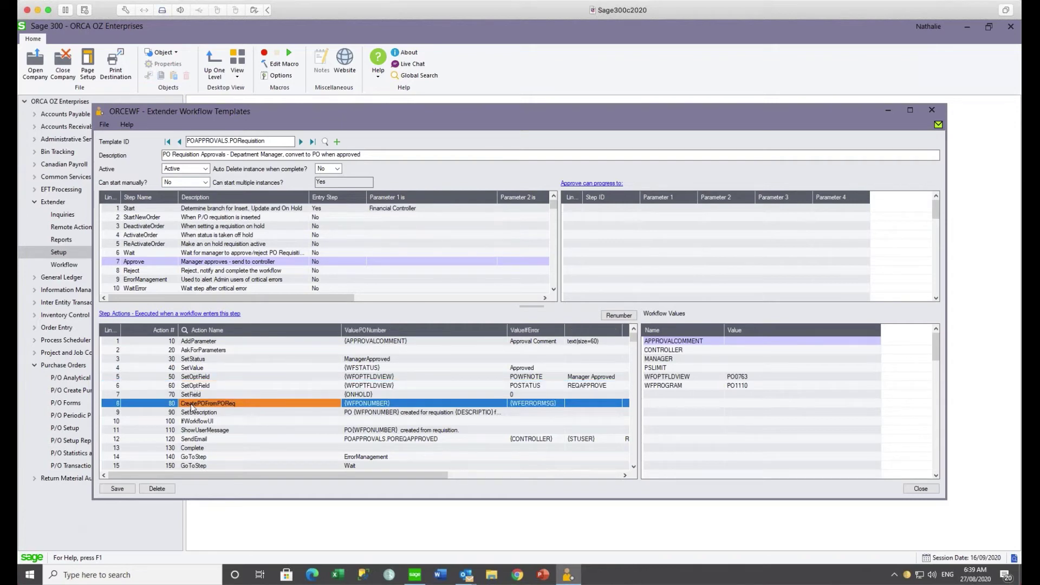
# Step: Inspect the CreatePOFromPOReq action's details, then close it and the workflow template
pyautogui.click(200, 314)
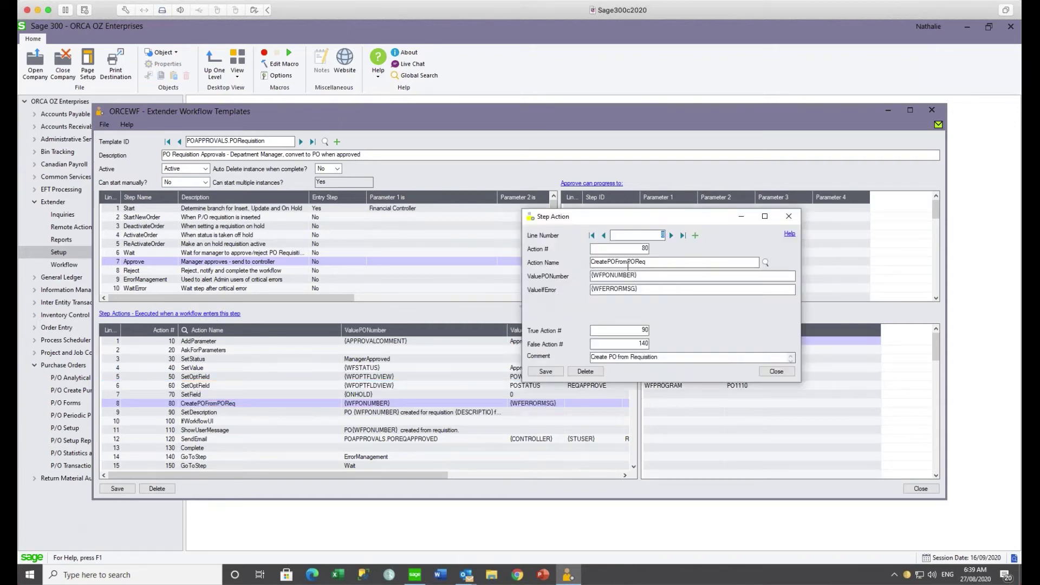
pyautogui.moveTo(662, 264); pyautogui.dragTo(561, 260)
pyautogui.click(786, 373)
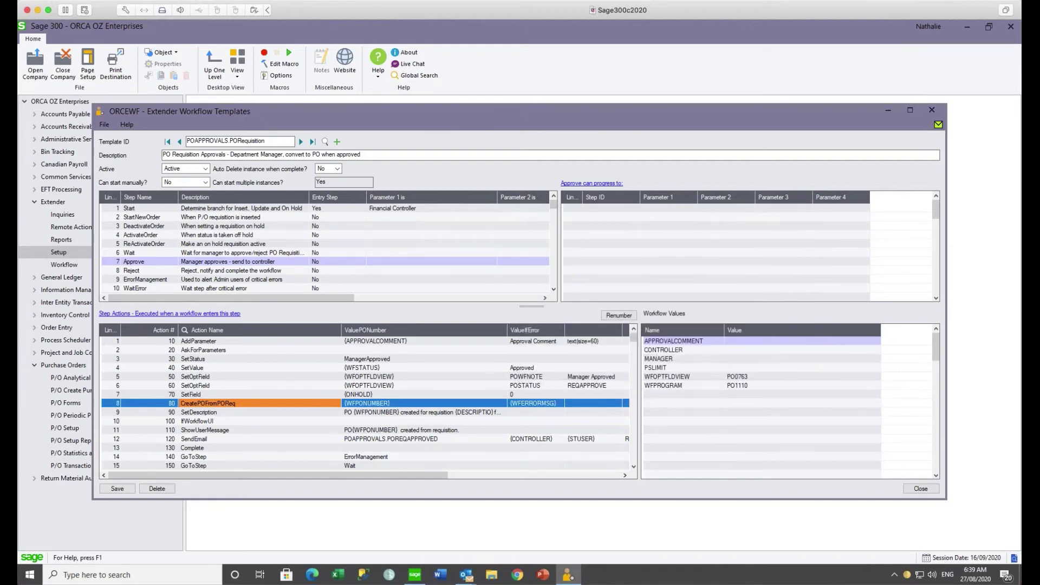
pyautogui.click(932, 110)
# Step: Load message template POAPPROVALS.POREQWFAPPROVALEMAIL and highlight its HTML body and approve/reject Workflow Console links
pyautogui.doubleClick(406, 187)
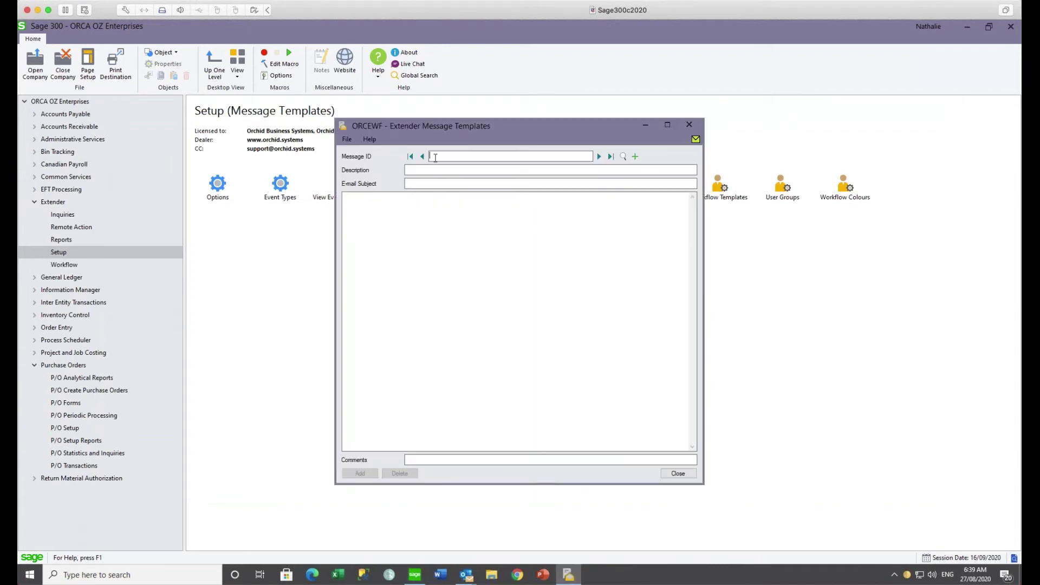
pyautogui.hotkey('ctrl', 'v')
pyautogui.press('Tab')
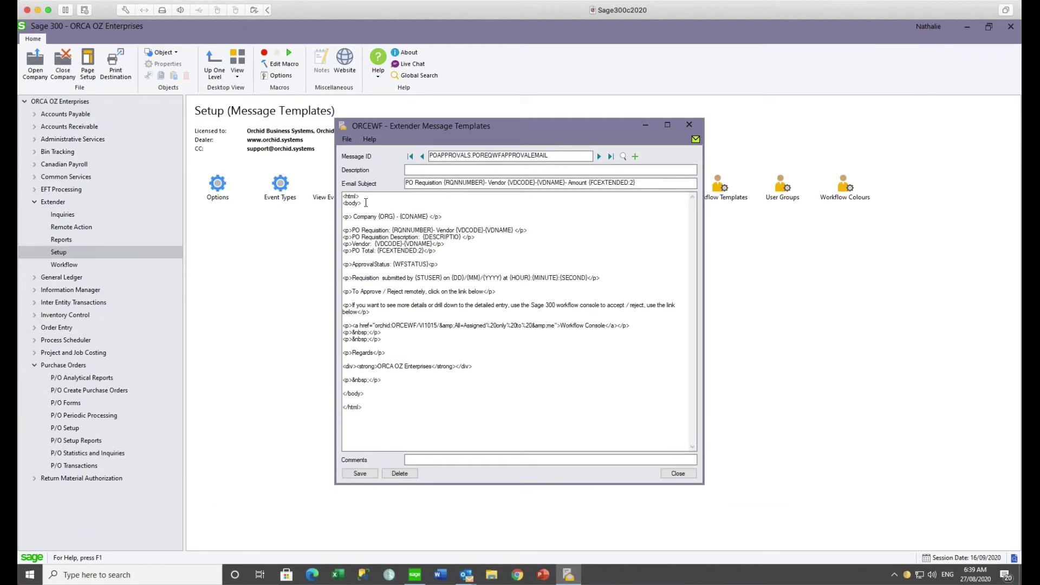
pyautogui.moveTo(364, 204); pyautogui.dragTo(342, 192)
pyautogui.moveTo(383, 339); pyautogui.dragTo(342, 325)
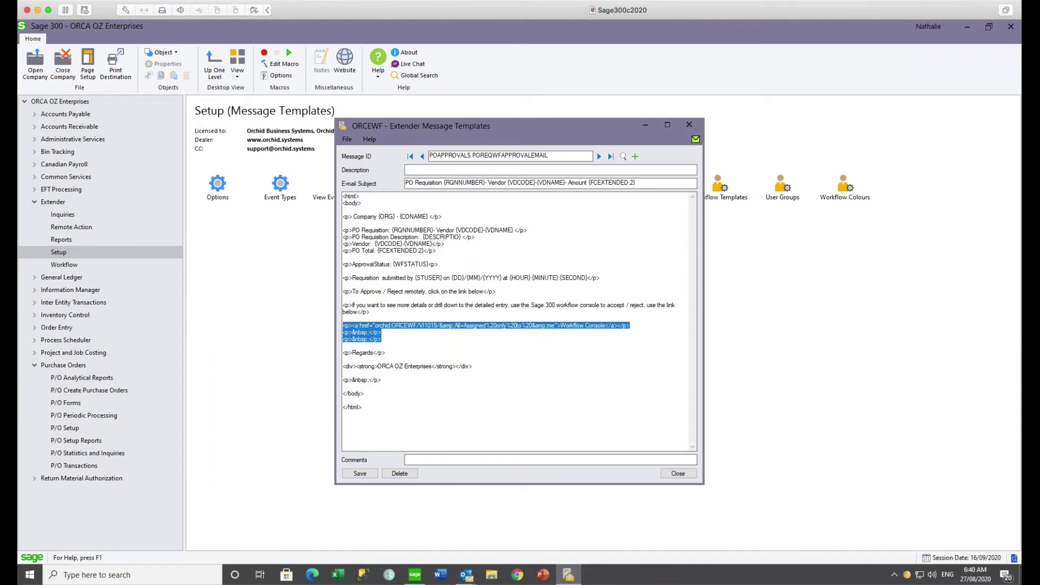
pyautogui.keyDown('shift'); pyautogui.click(342, 290); pyautogui.keyUp('shift')
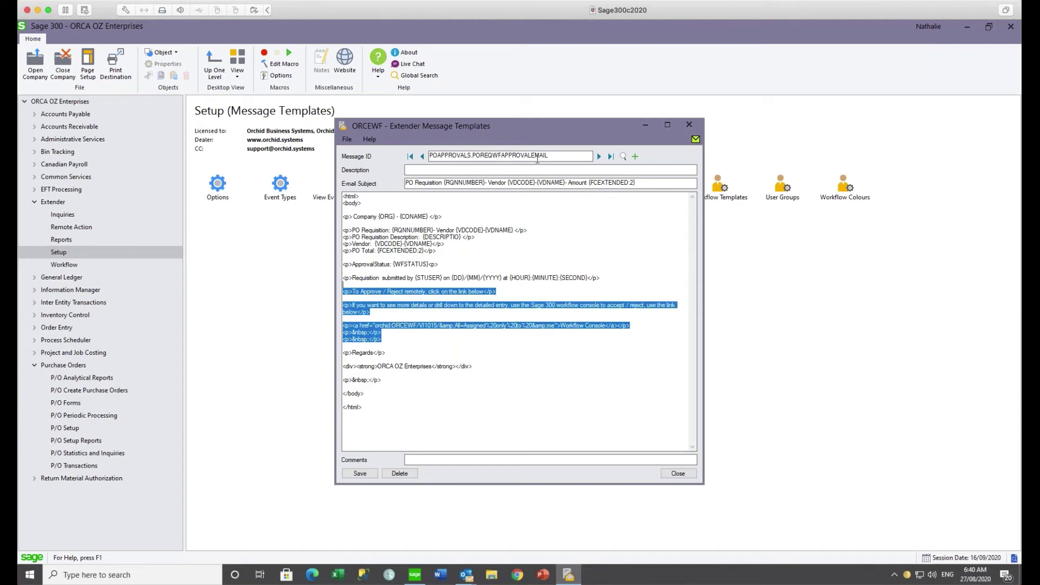
# Step: Bring Outlook forward and open the approver's PO Requisition RQN00000015 email from their Inbox
pyautogui.moveTo(456, 580)
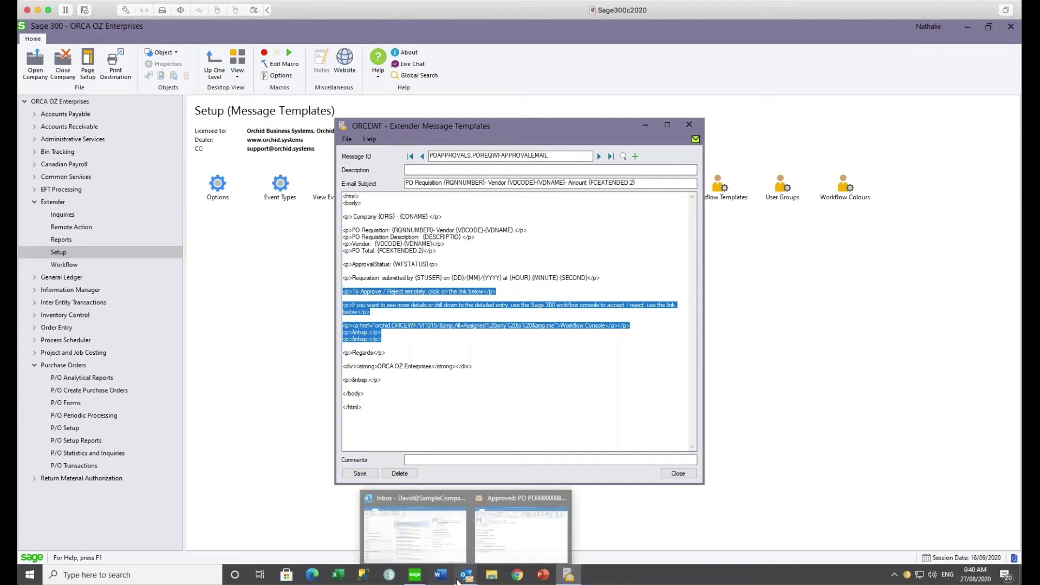
pyautogui.click(457, 579)
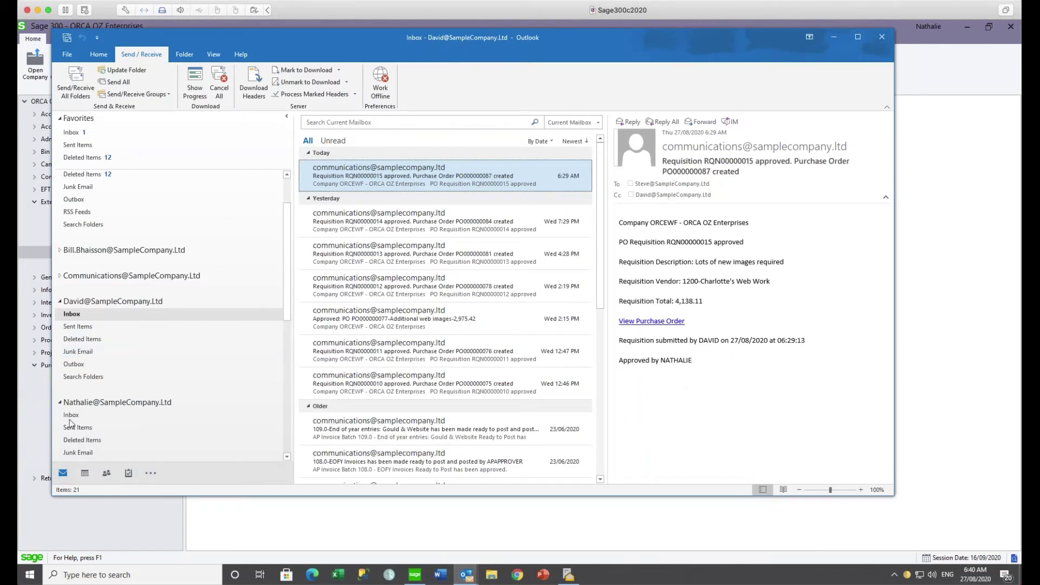
pyautogui.click(71, 416)
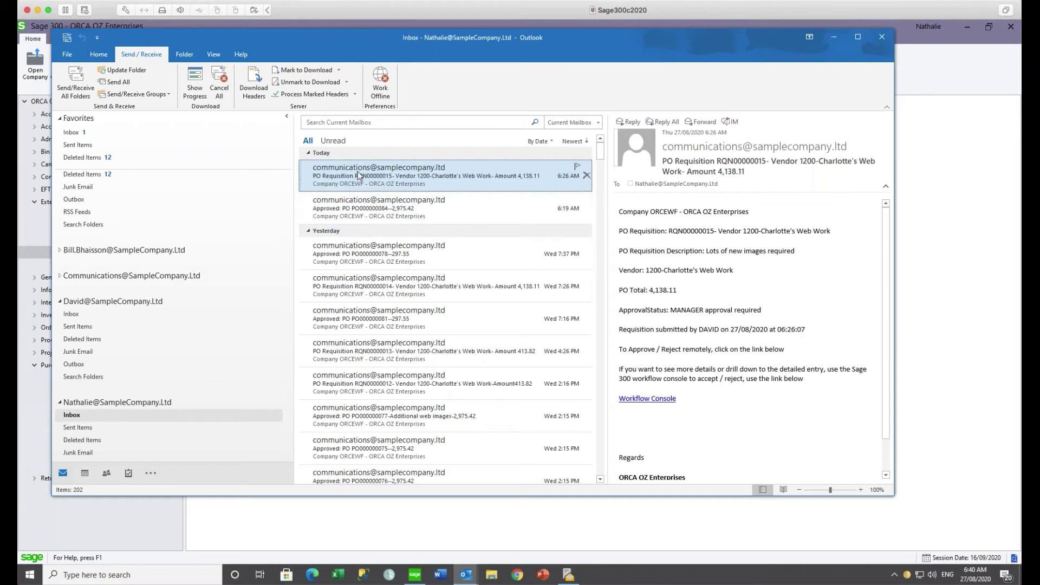
pyautogui.doubleClick(359, 175)
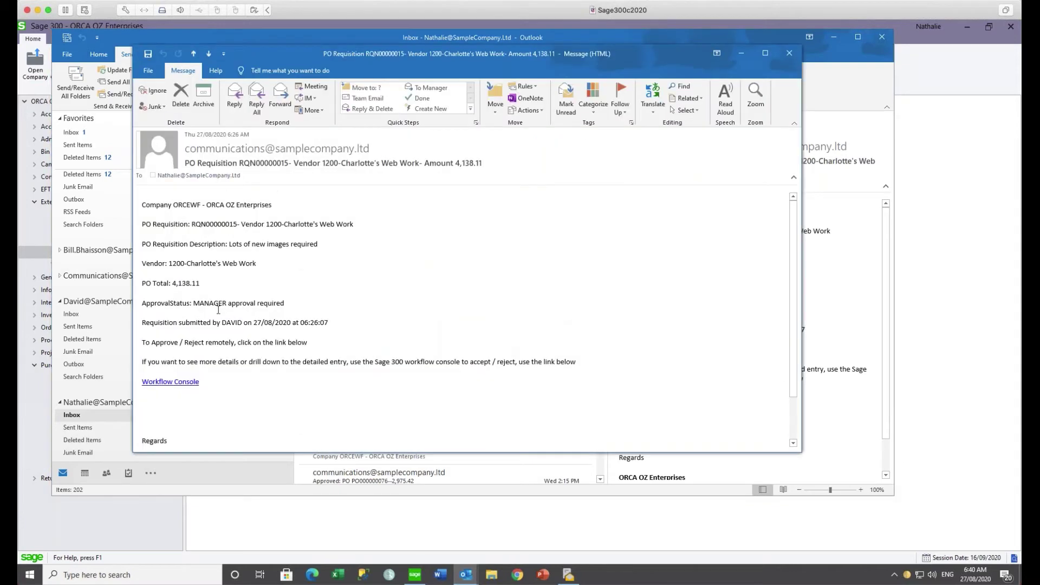
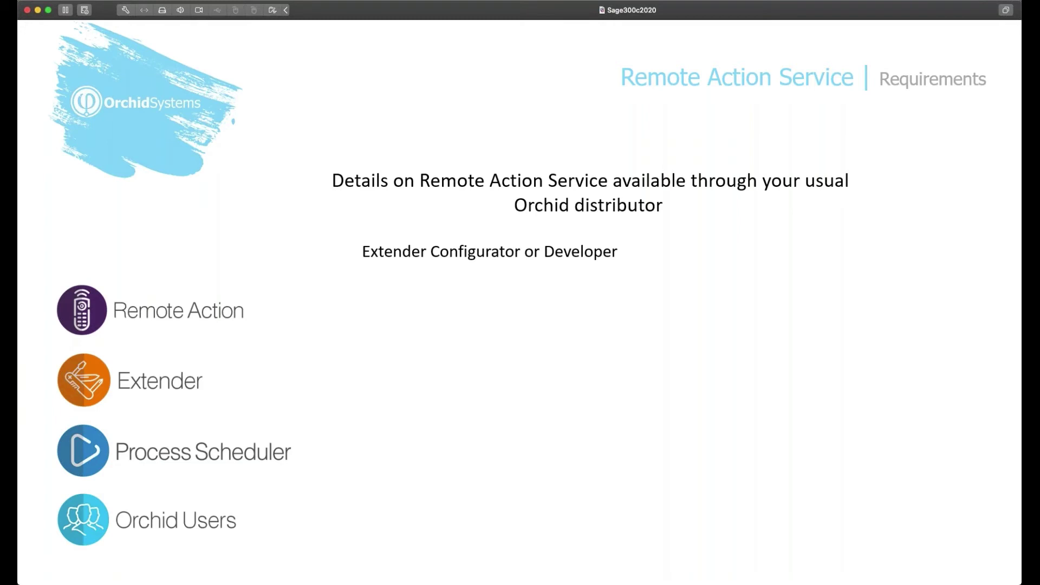
# Step: Reveal the Process Scheduler Level 1, Workflow users and subscription pricing bullets in turn
pyautogui.press('Right')
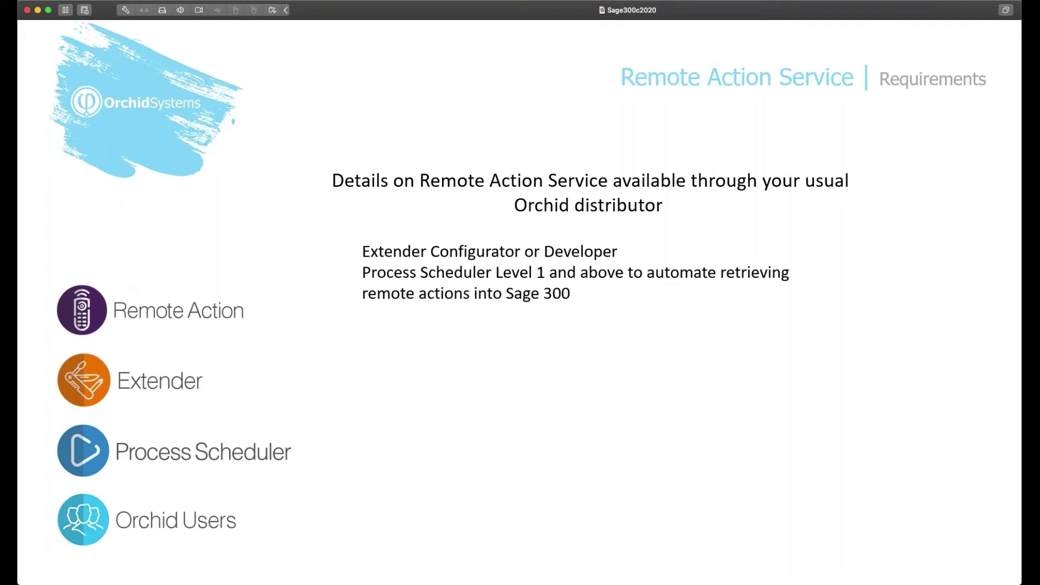
pyautogui.press('Right')
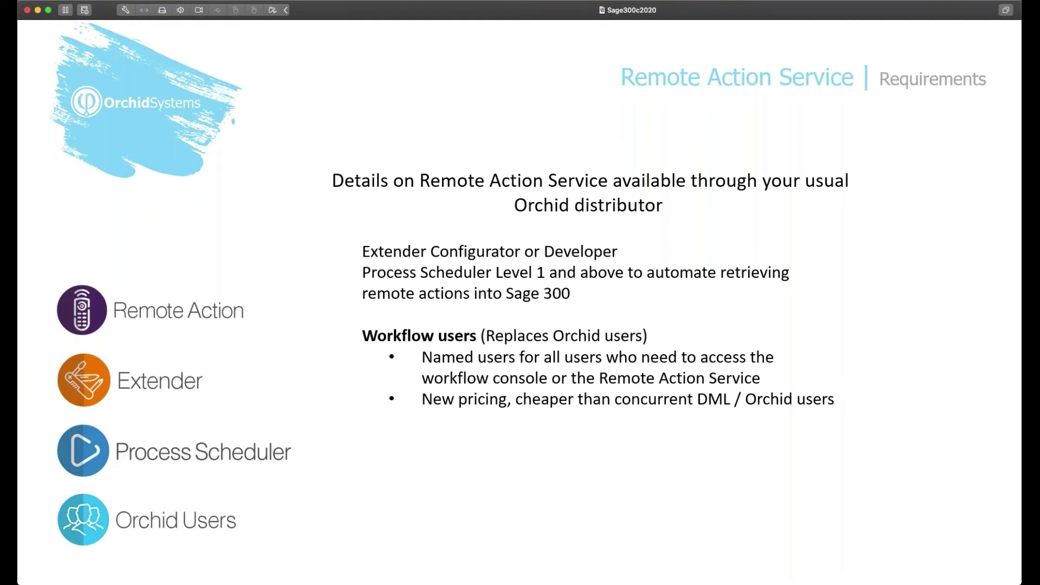
pyautogui.press('Right')
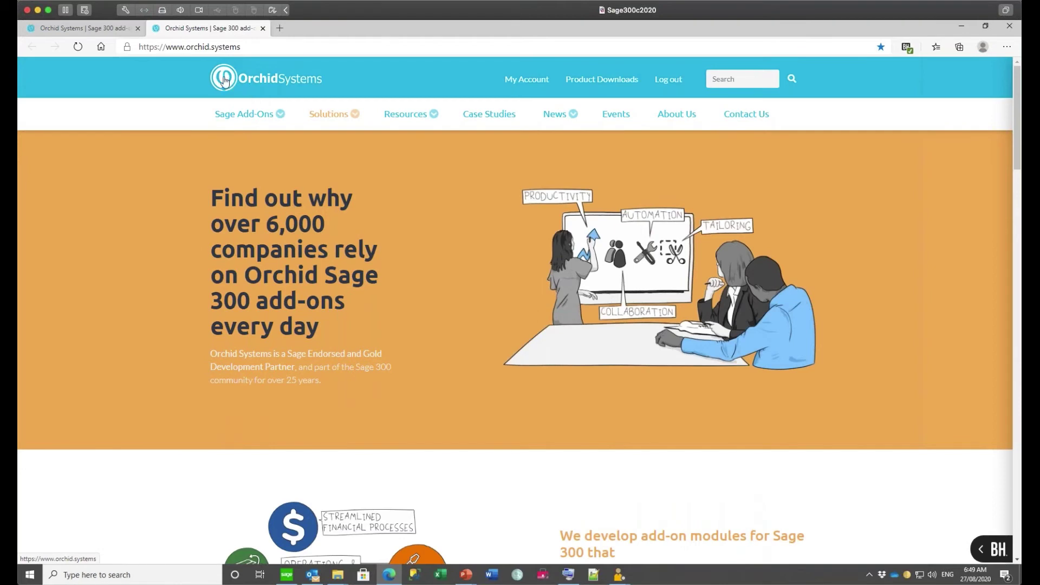
# Step: Go from Sage Add-Ons to the Extender page, then Learn more on the Extender Developer edition card
pyautogui.moveTo(272, 119)
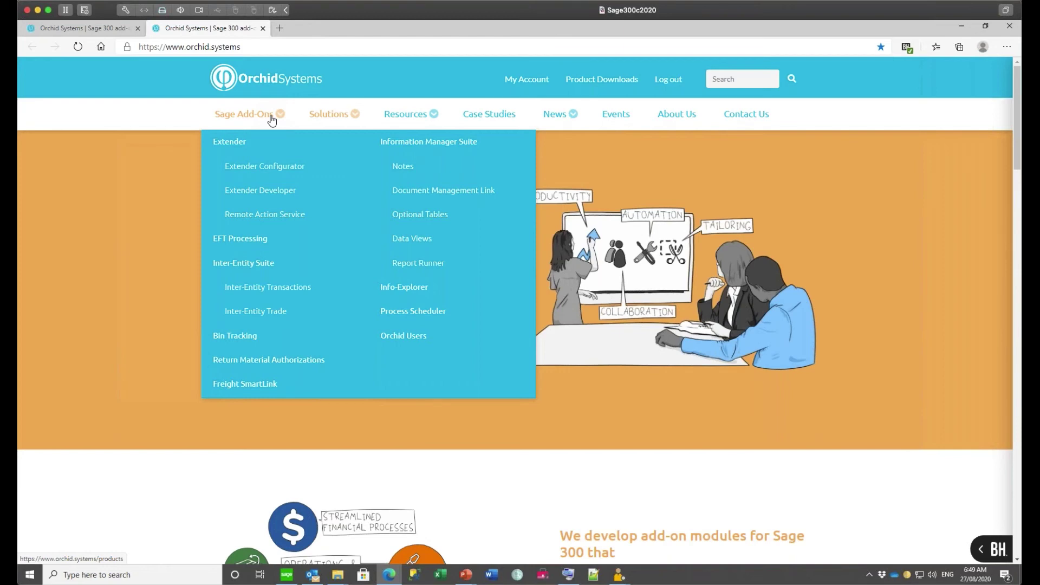
pyautogui.click(247, 147)
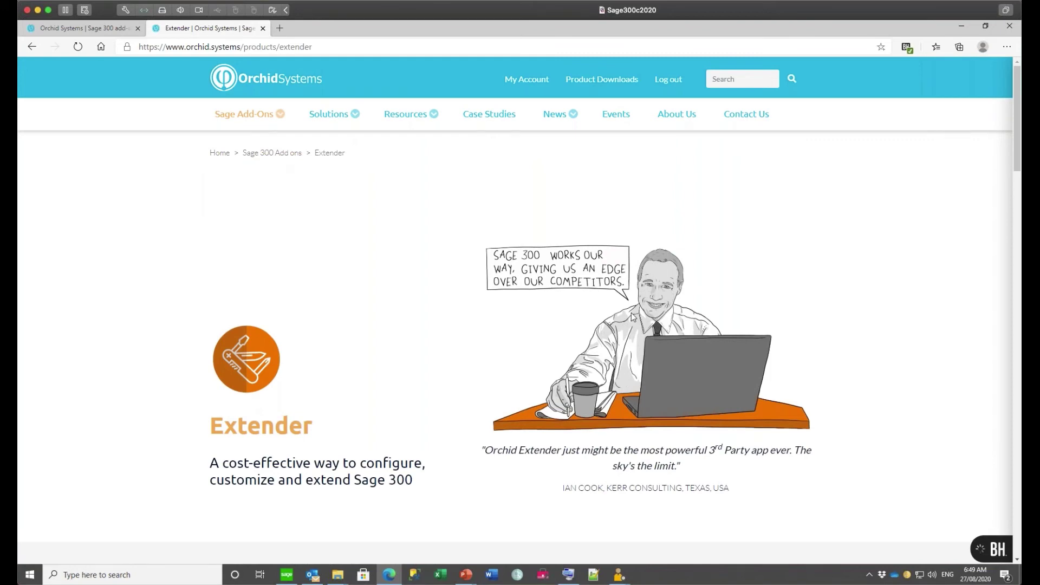
pyautogui.scroll(-7, 651, 353)
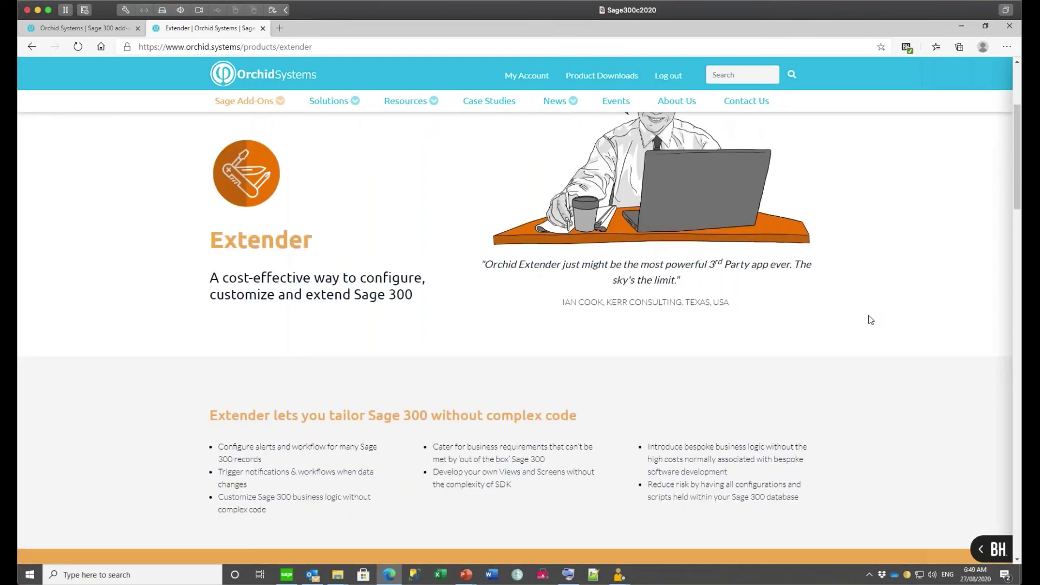
pyautogui.scroll(-4, 712, 360)
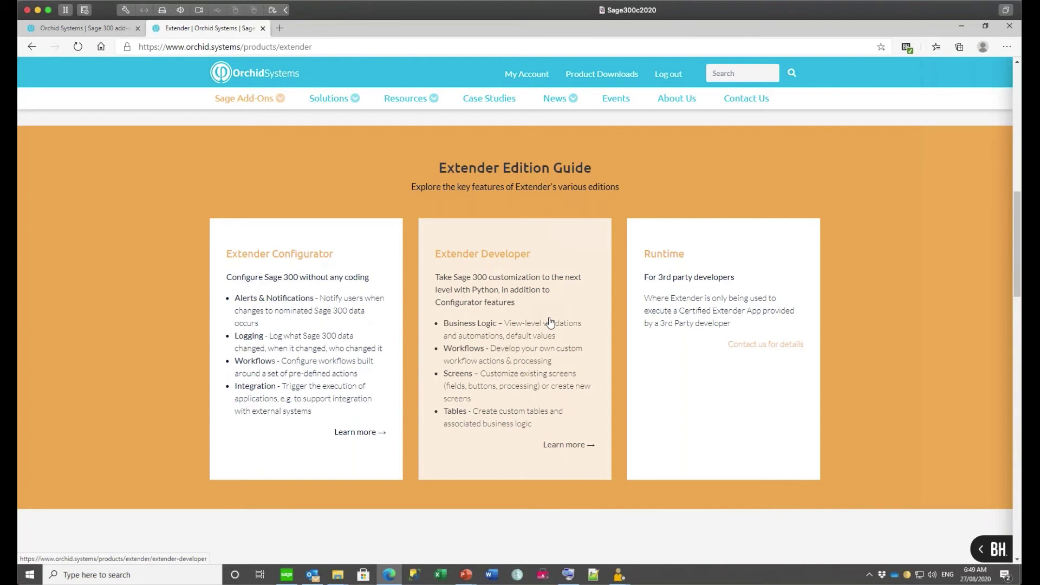
pyautogui.click(535, 343)
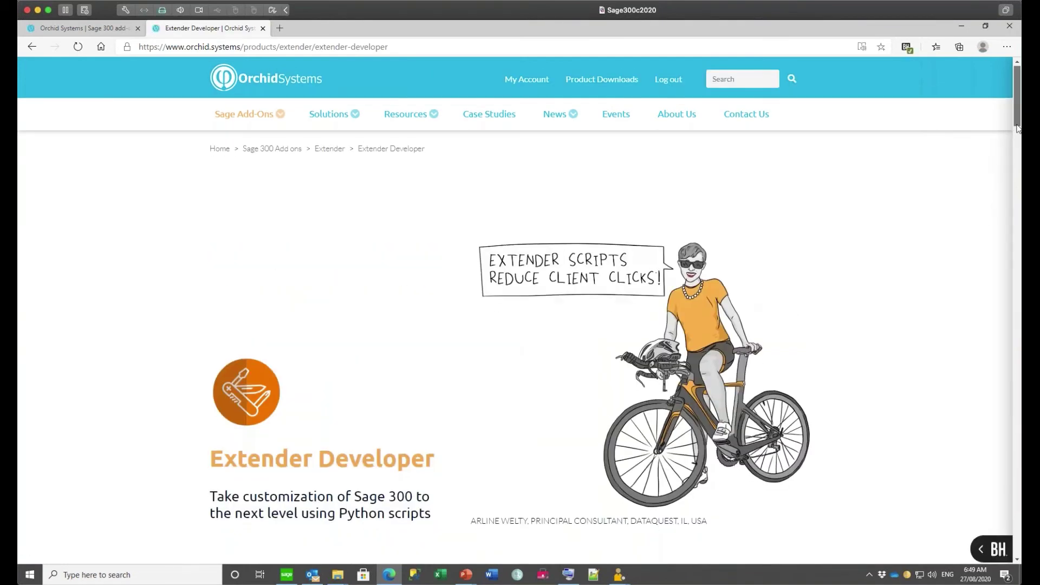
# Step: Browse the Solutions, News and Resources menus, then go to the Resources page
pyautogui.scroll(-1, 970, 214)
pyautogui.moveTo(1018, 126)
pyautogui.mouseDown()
pyautogui.moveTo(1018, 199)
pyautogui.moveTo(1018, 134)
pyautogui.mouseUp()
pyautogui.moveTo(344, 106)
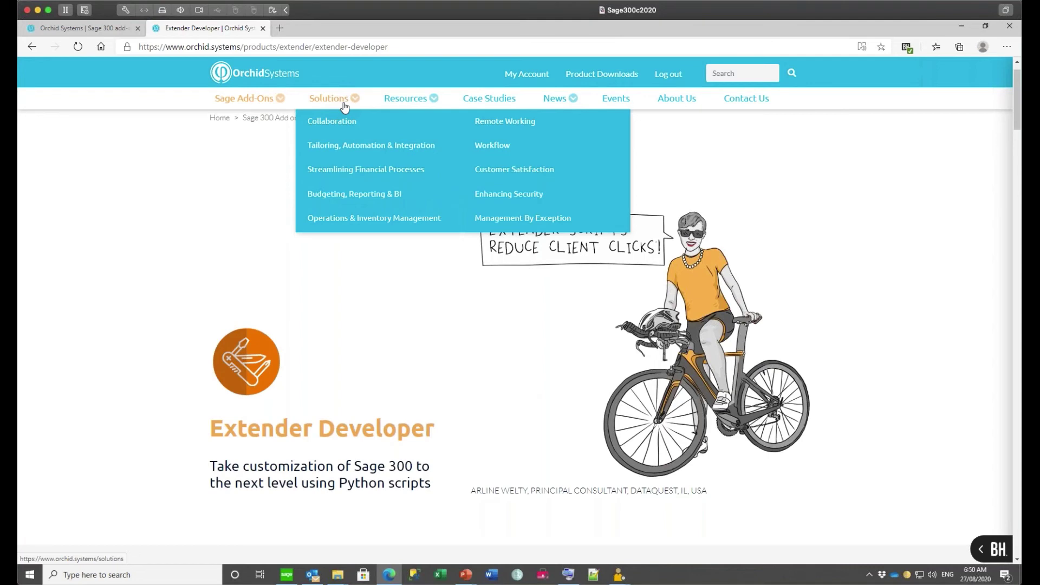
pyautogui.moveTo(558, 105)
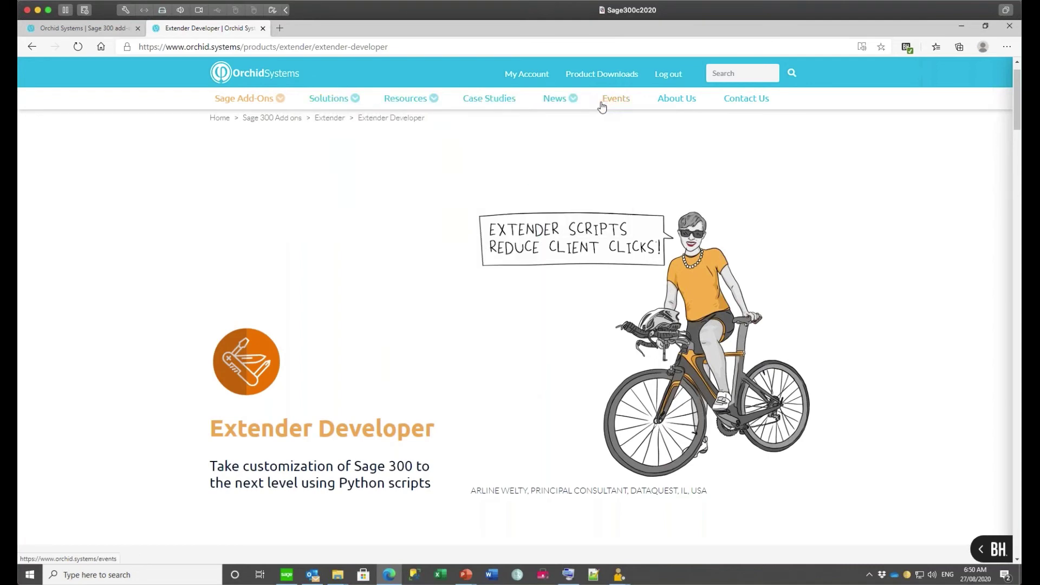
pyautogui.moveTo(416, 104)
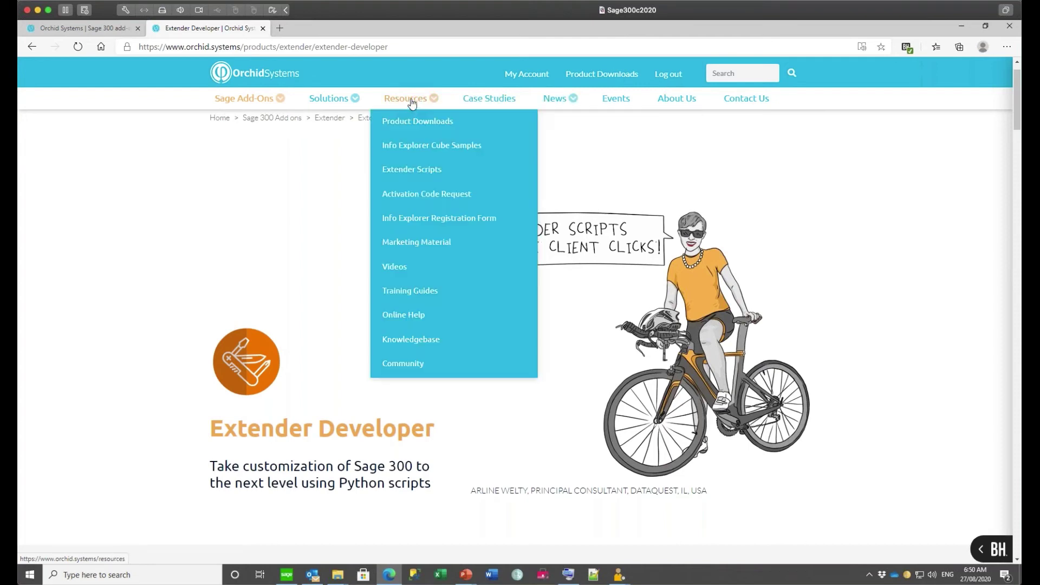
pyautogui.click(411, 102)
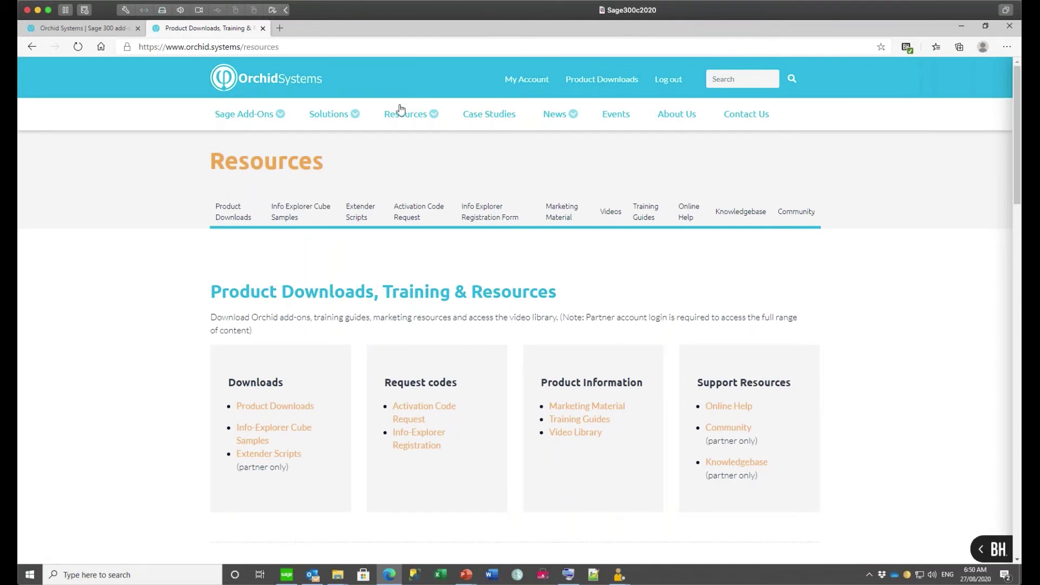
pyautogui.moveTo(408, 144)
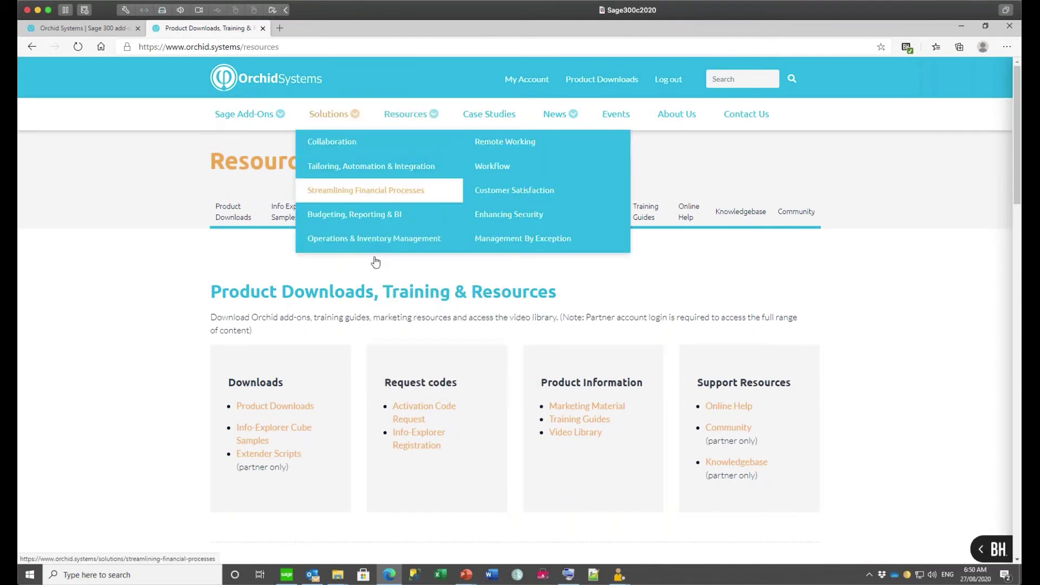
pyautogui.moveTo(1019, 195); pyautogui.dragTo(1019, 286)
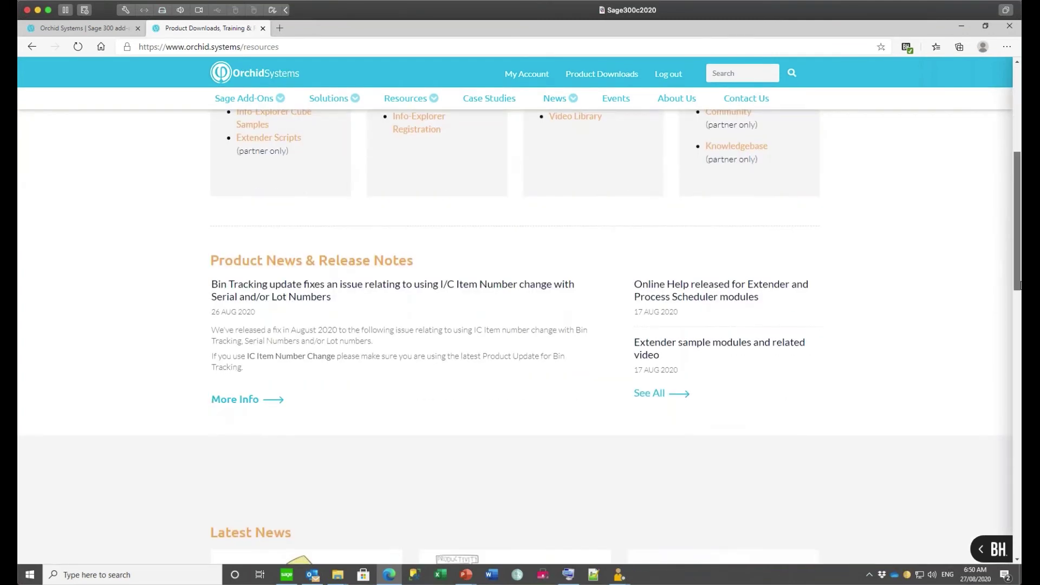
pyautogui.moveTo(1019, 286); pyautogui.dragTo(1018, 286)
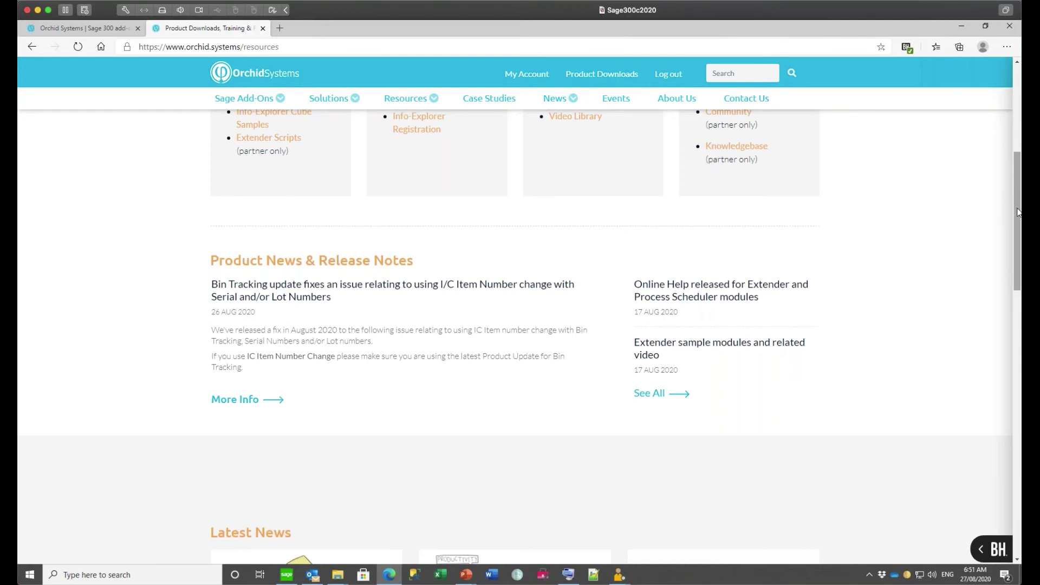
pyautogui.scroll(5, 1017, 213)
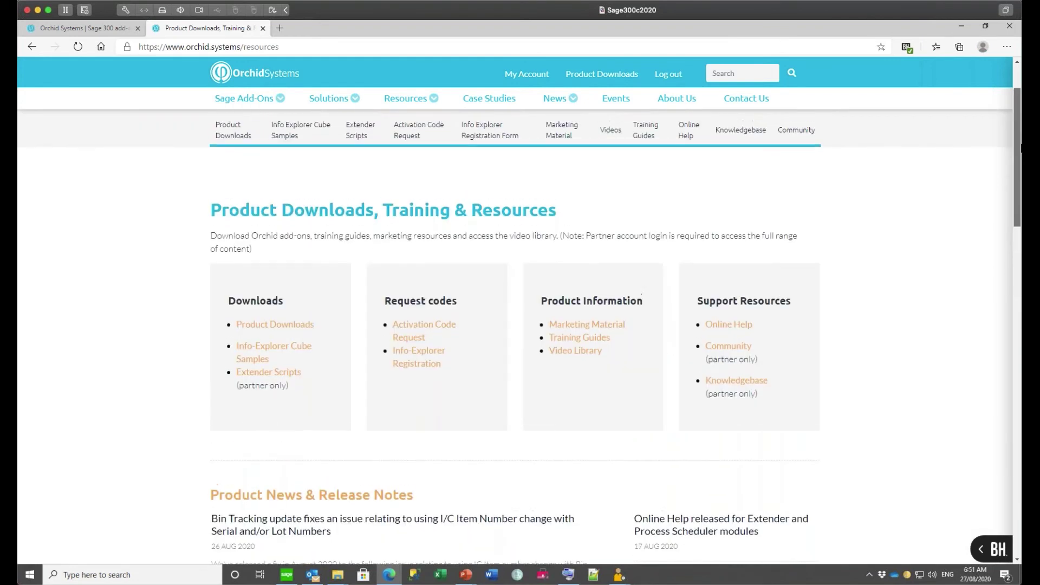
# Step: Filter the Extender Scripts library to Workflow and browse samples like Remote Action Examples and Create EFT File
pyautogui.click(271, 377)
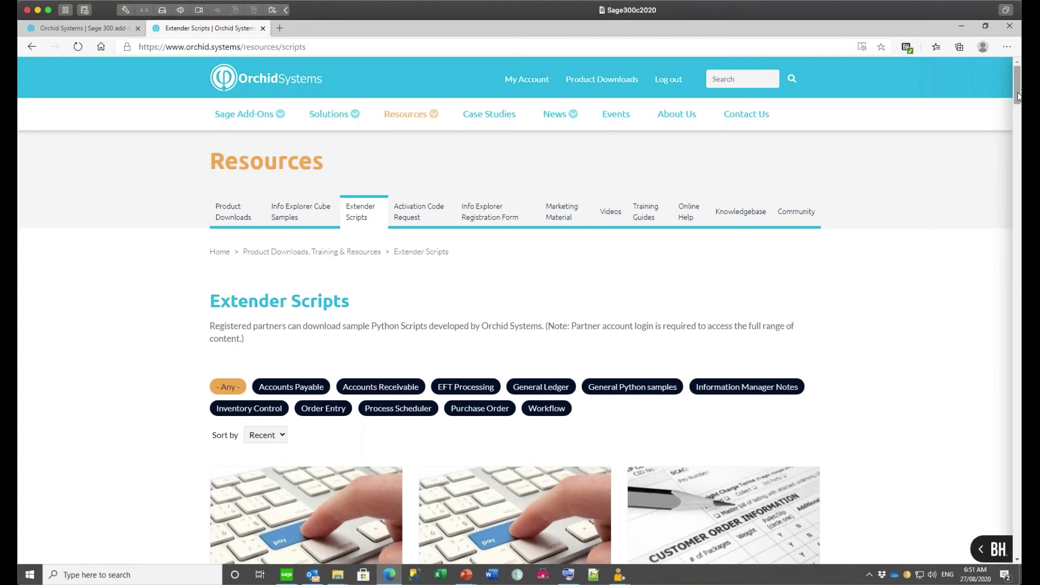
pyautogui.moveTo(1017, 96)
pyautogui.mouseDown()
pyautogui.moveTo(1014, 128)
pyautogui.moveTo(1015, 100)
pyautogui.mouseUp()
pyautogui.click(544, 388)
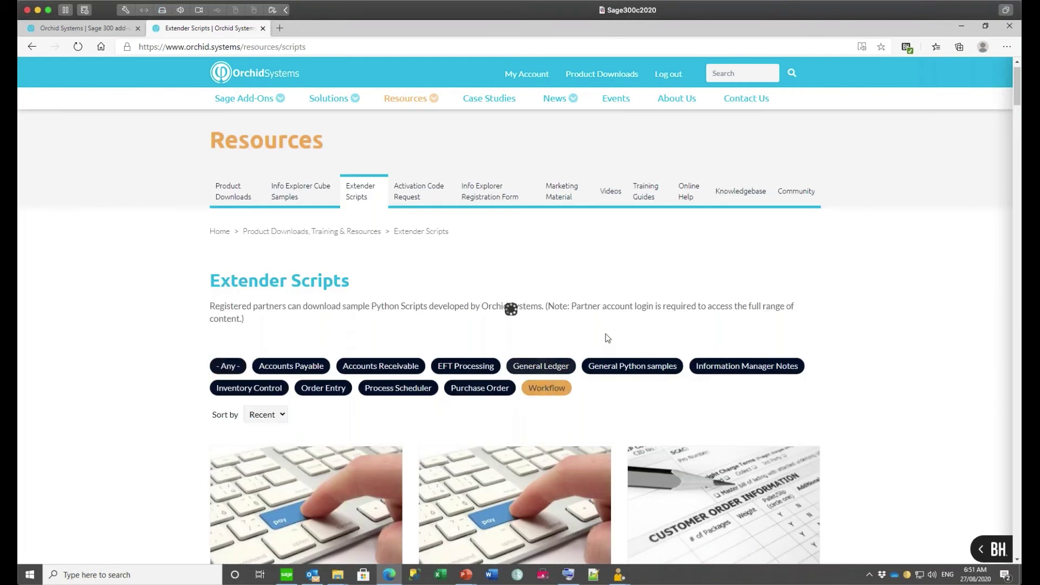
pyautogui.moveTo(1013, 258); pyautogui.dragTo(1019, 365)
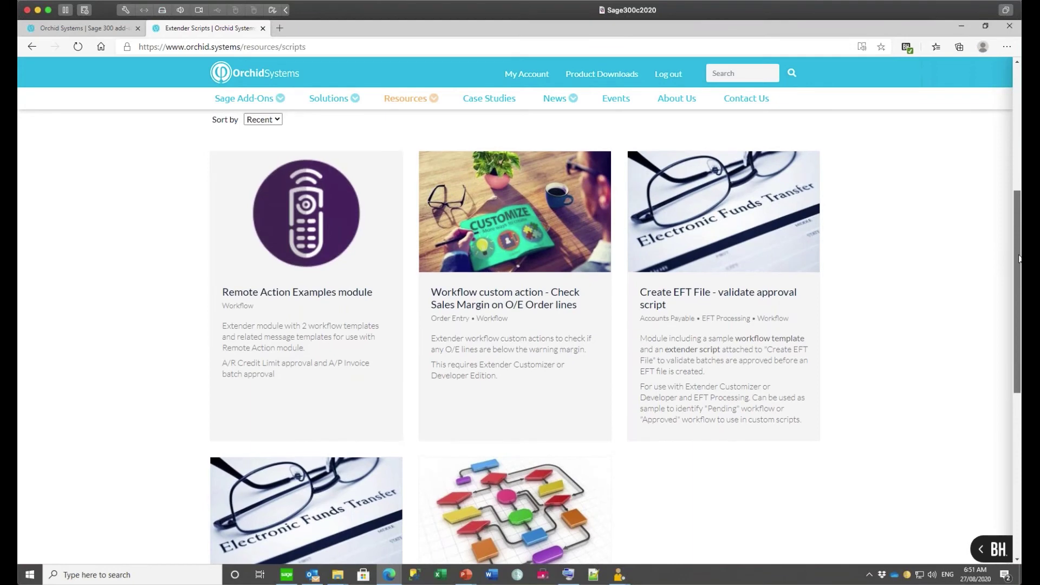
pyautogui.moveTo(1018, 269); pyautogui.dragTo(1020, 145)
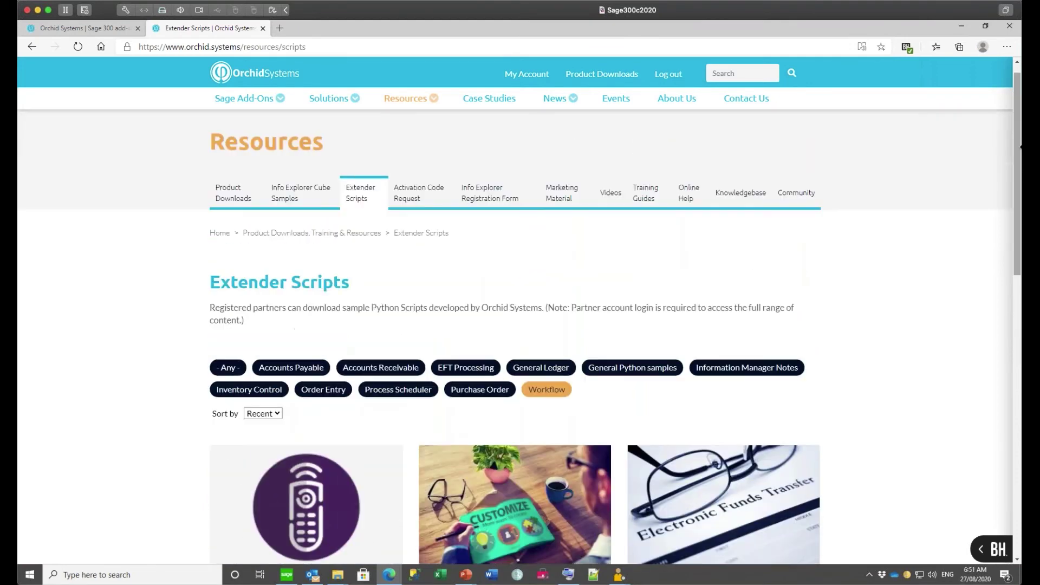
# Step: From the Online Help sub-tab, launch the Remote Action Service Help in a new tab
pyautogui.click(690, 192)
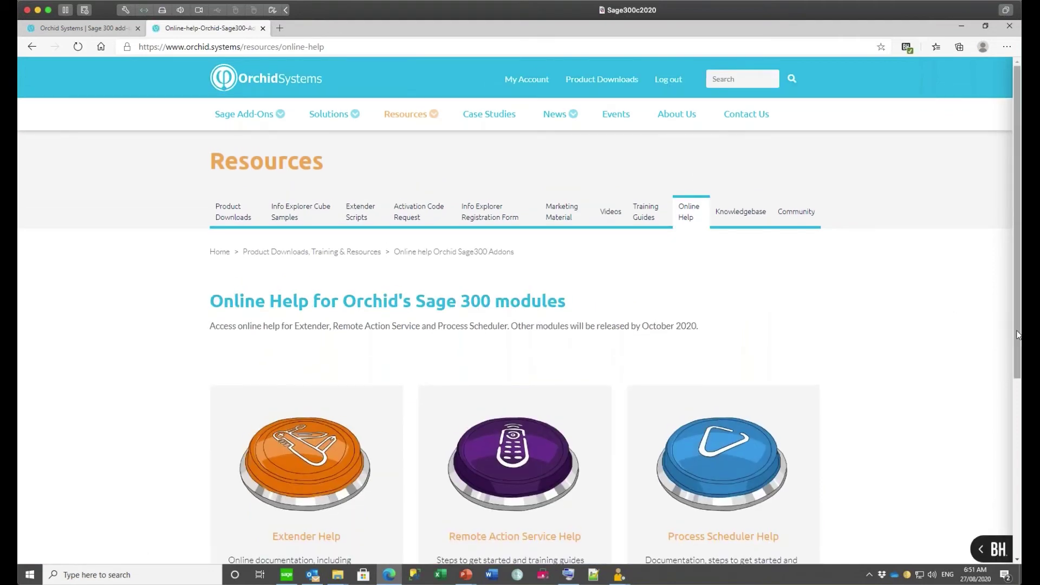
pyautogui.moveTo(1017, 330); pyautogui.dragTo(1016, 377)
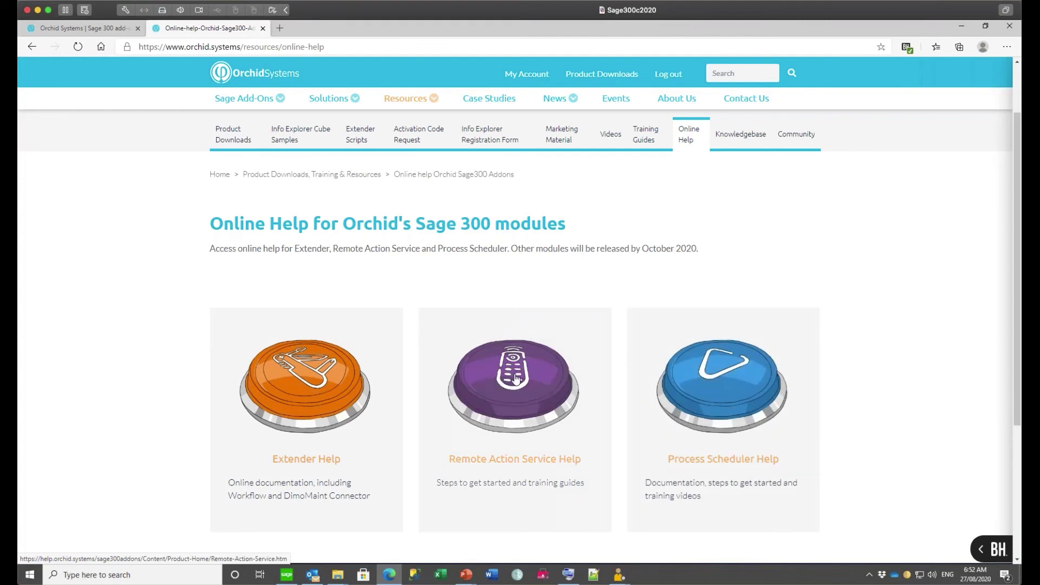
pyautogui.click(516, 379)
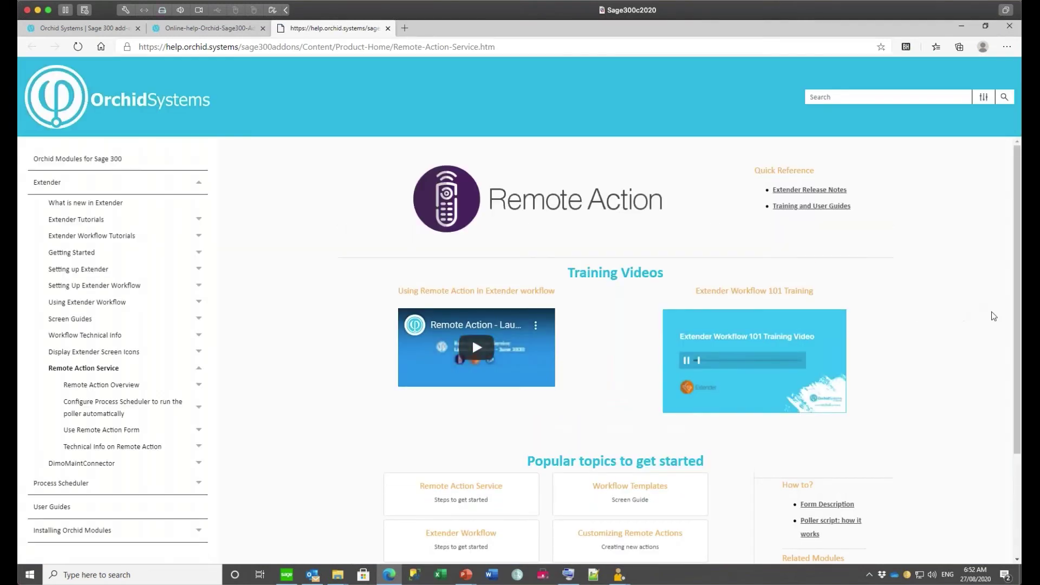
# Step: Open the Remote Action Service – Getting Started page from Popular topics
pyautogui.moveTo(1018, 319); pyautogui.dragTo(1017, 373)
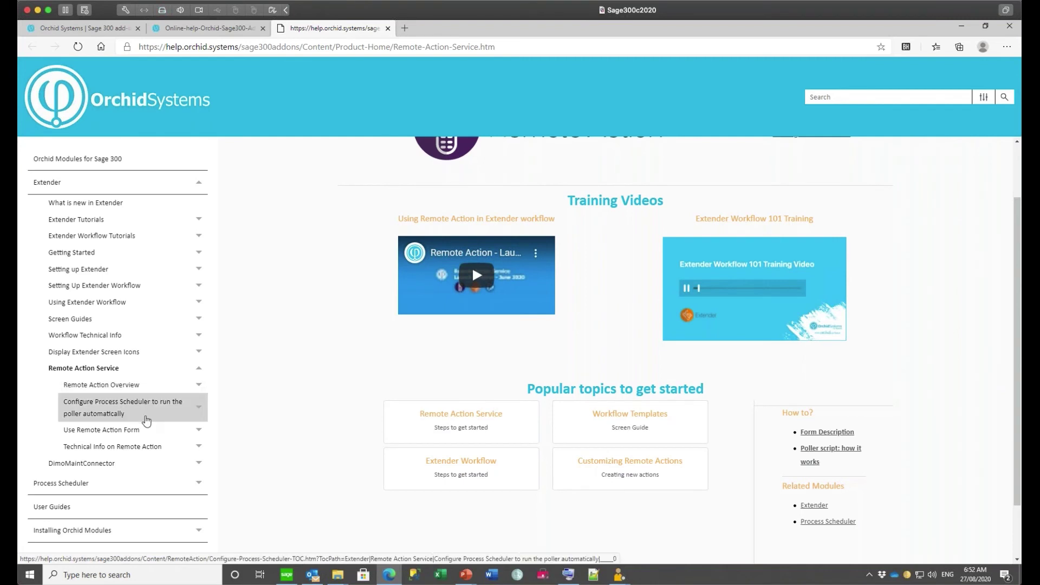
pyautogui.click(455, 420)
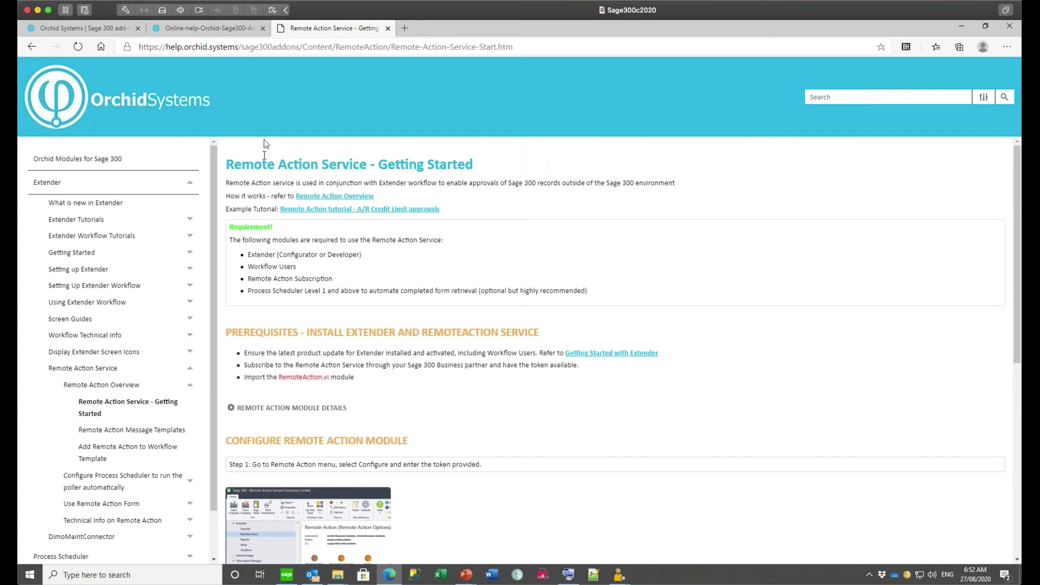
pyautogui.click(212, 30)
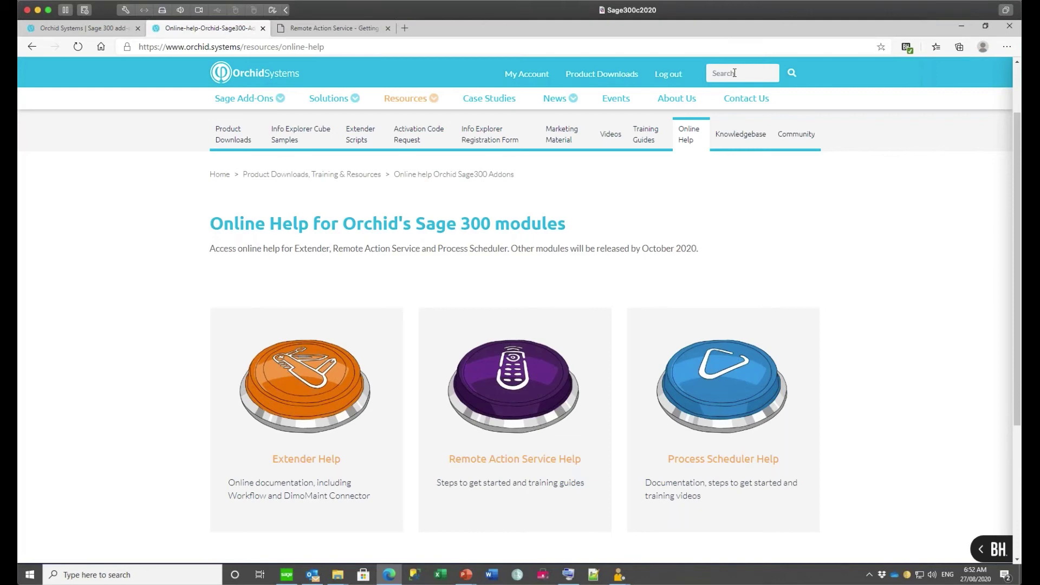
pyautogui.click(327, 28)
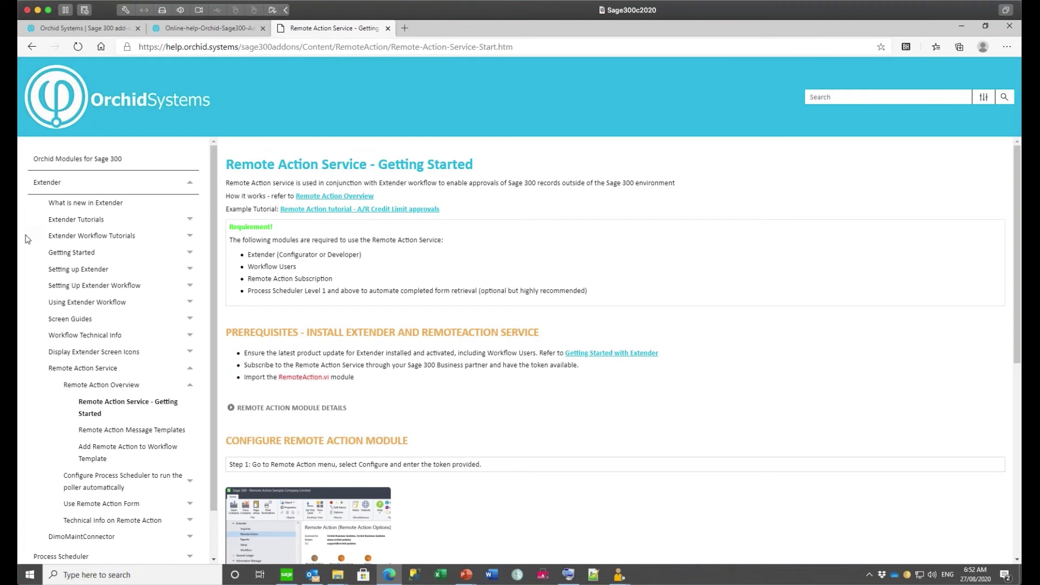
pyautogui.click(98, 241)
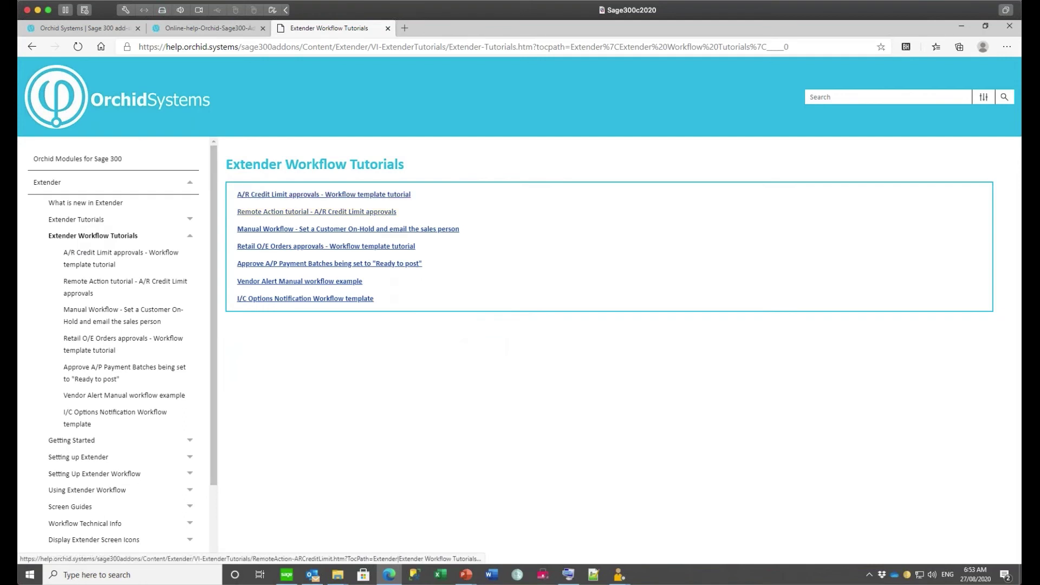
pyautogui.click(287, 232)
# Step: Open the Retail O/E Orders approvals tutorial, toggle WORKFLOW STEPS, and scroll to Attach Workflow for OE0520
pyautogui.click(296, 247)
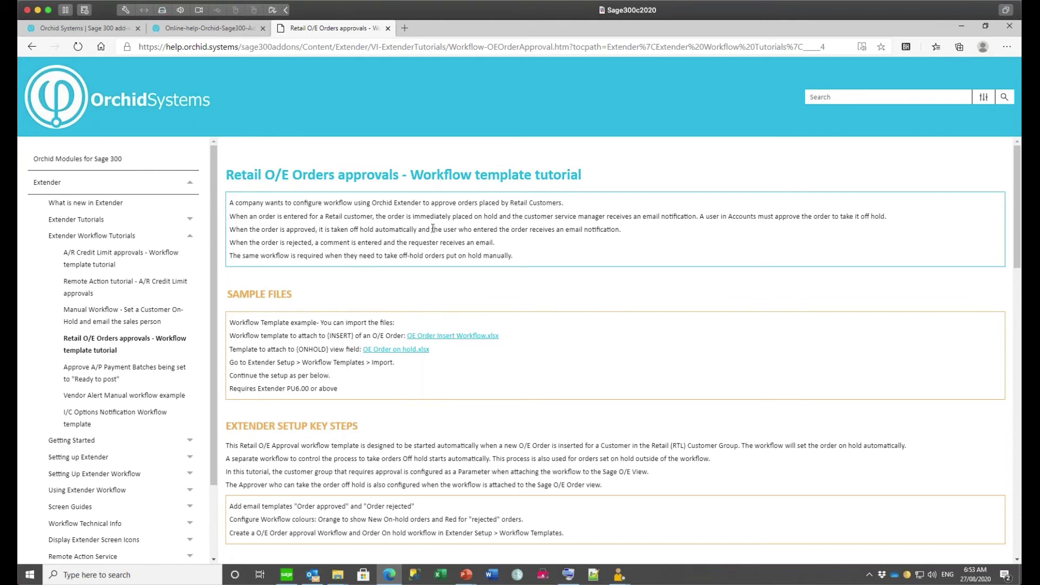
pyautogui.moveTo(1020, 250); pyautogui.dragTo(1020, 258)
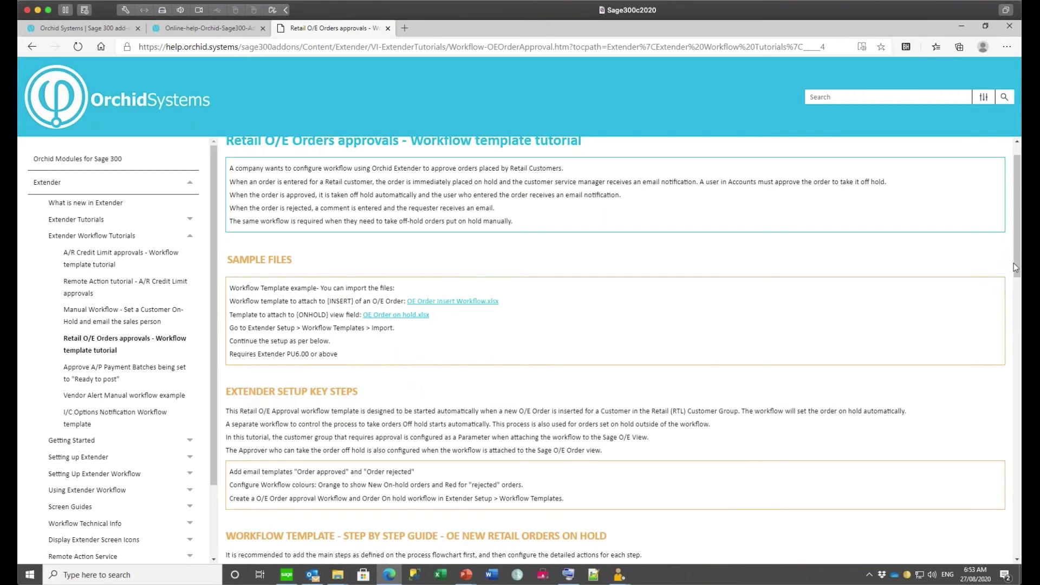
pyautogui.moveTo(1019, 277); pyautogui.dragTo(1021, 343)
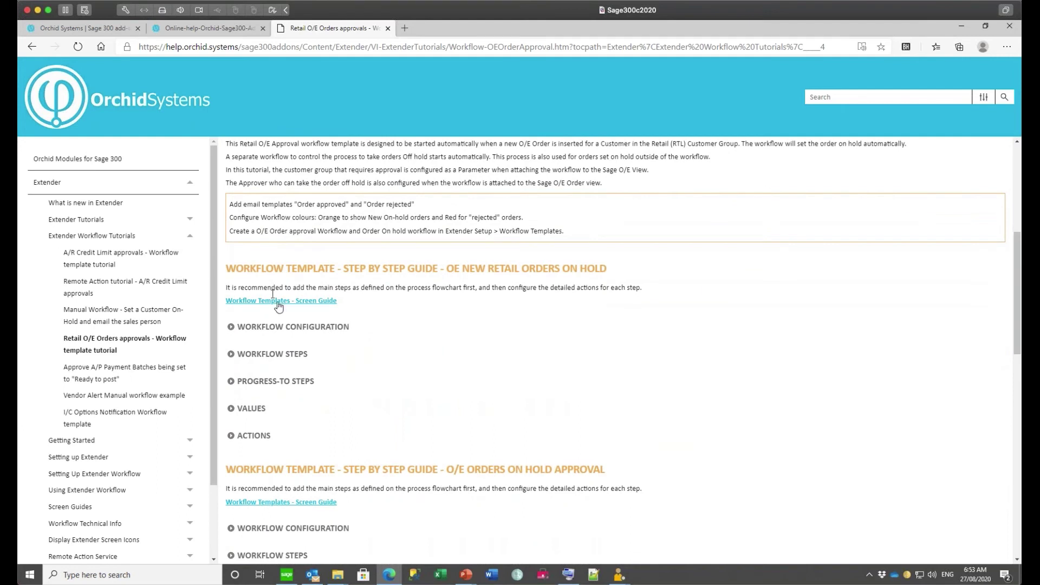
pyautogui.click(275, 356)
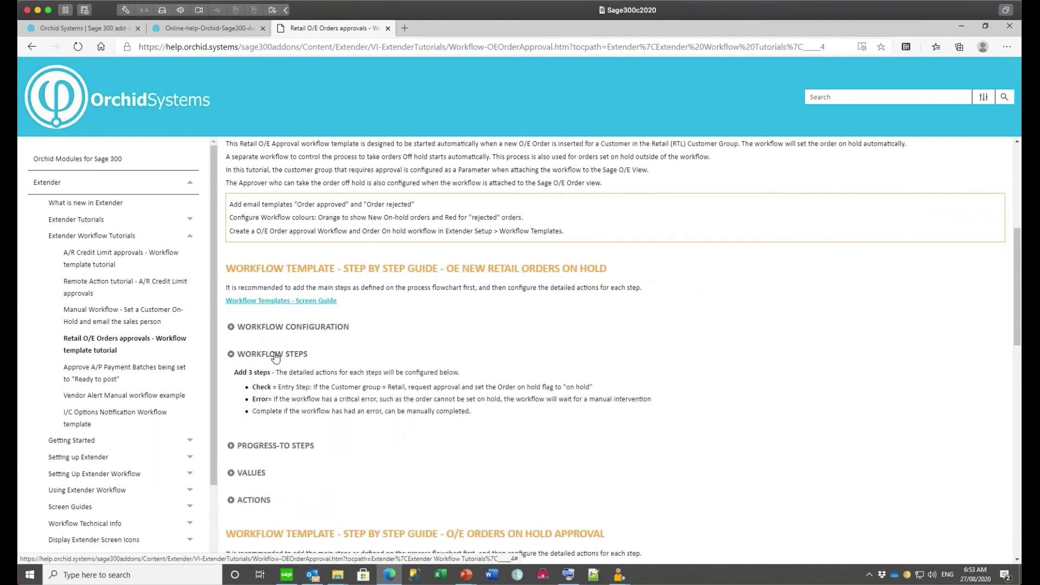
pyautogui.click(275, 356)
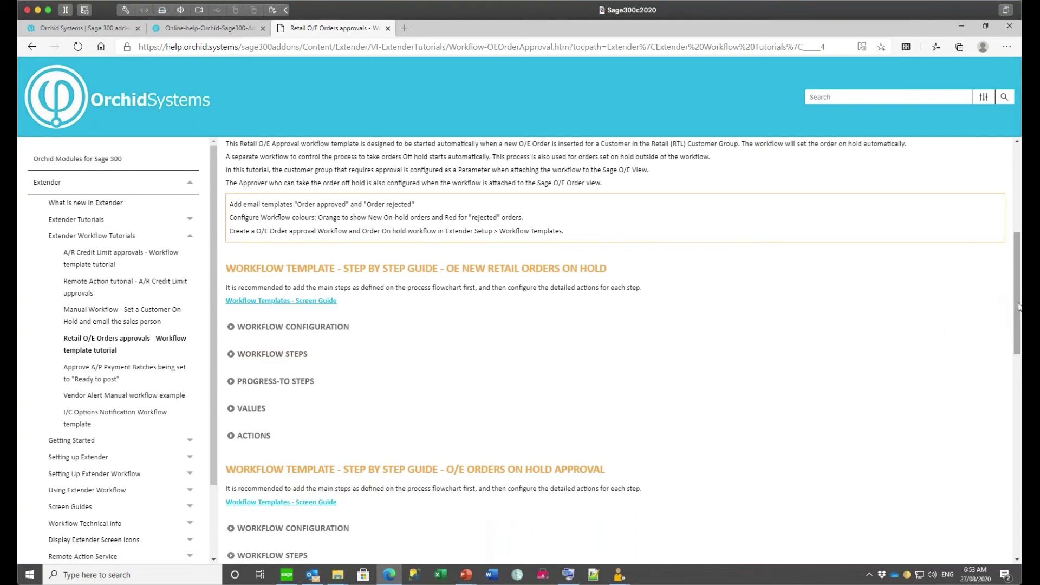
pyautogui.moveTo(1019, 307); pyautogui.dragTo(1019, 436)
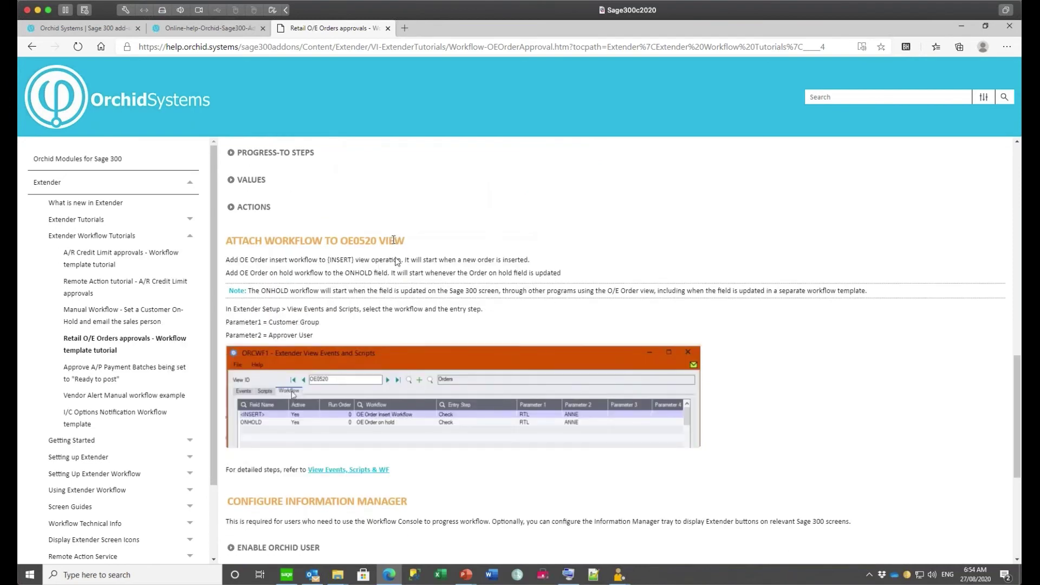
# Step: View the enlarged Extender View Events screenshot, then return to the website's Online Help tab
pyautogui.click(394, 356)
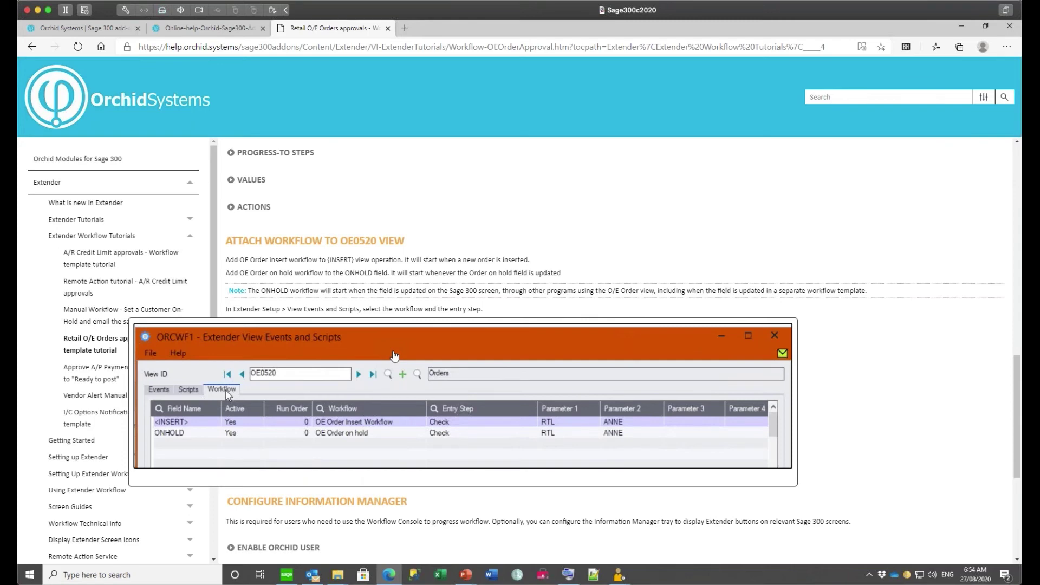
pyautogui.click(400, 298)
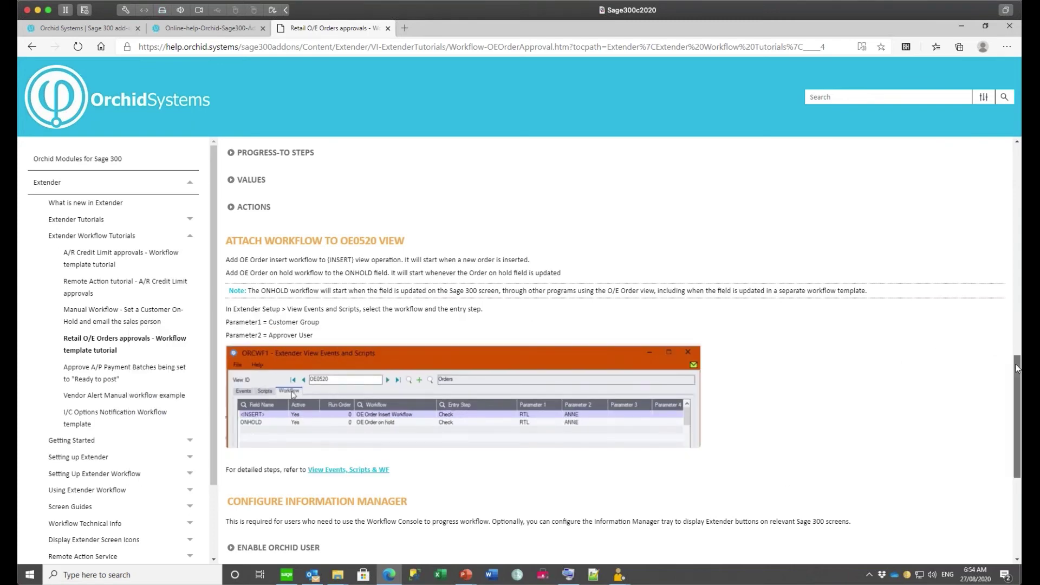
pyautogui.moveTo(1018, 368); pyautogui.dragTo(1021, 221)
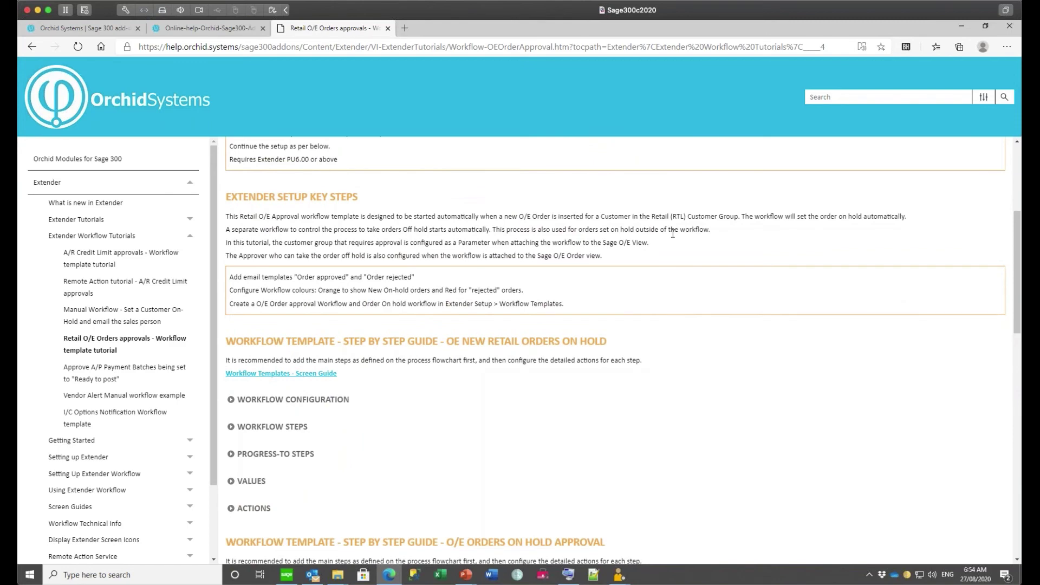
pyautogui.click(228, 28)
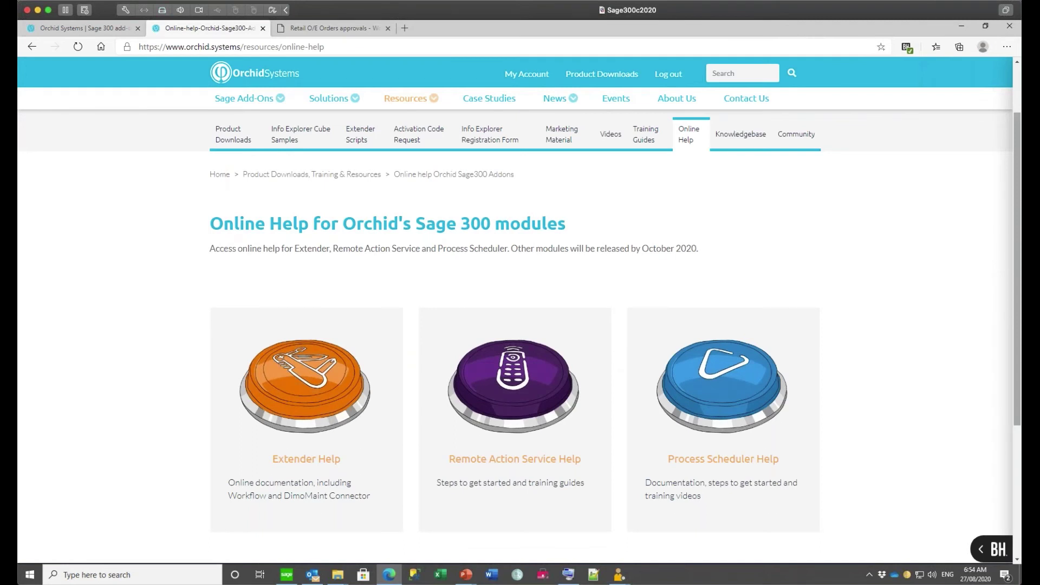
# Step: Run a site search for 'approval' from the header Search box
pyautogui.click(731, 77)
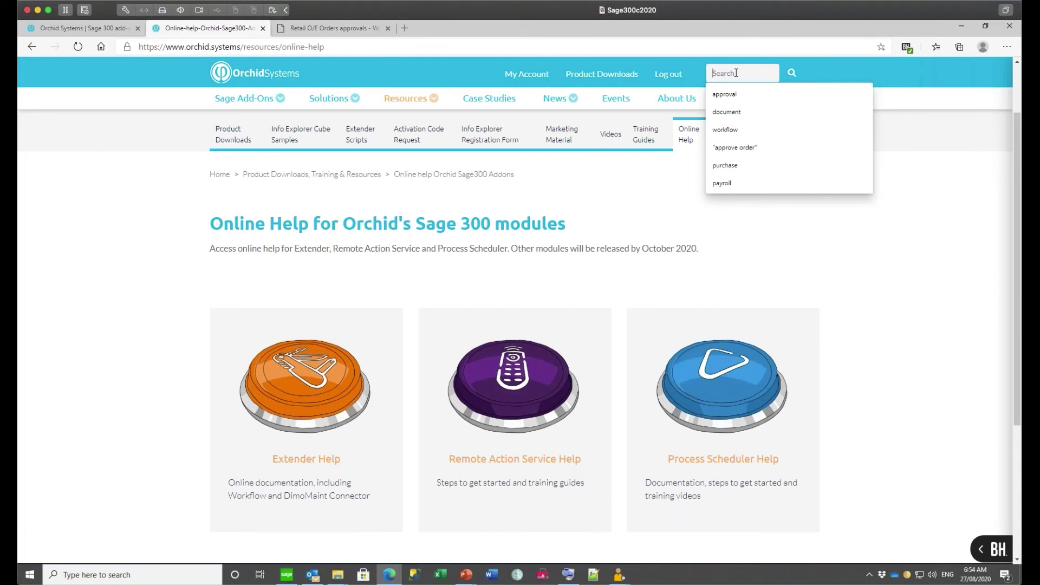
pyautogui.write('approval')
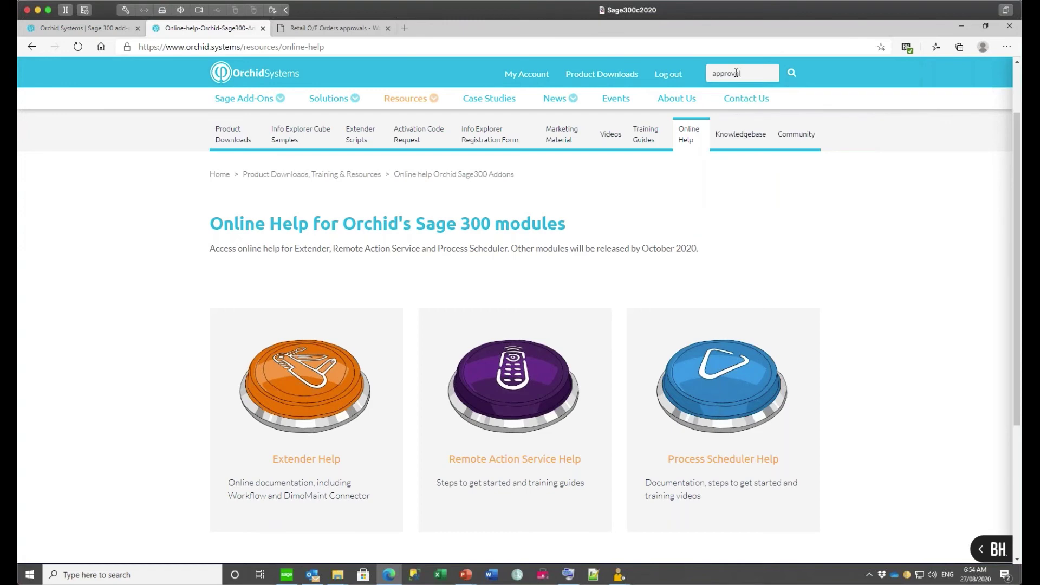
pyautogui.press('Return')
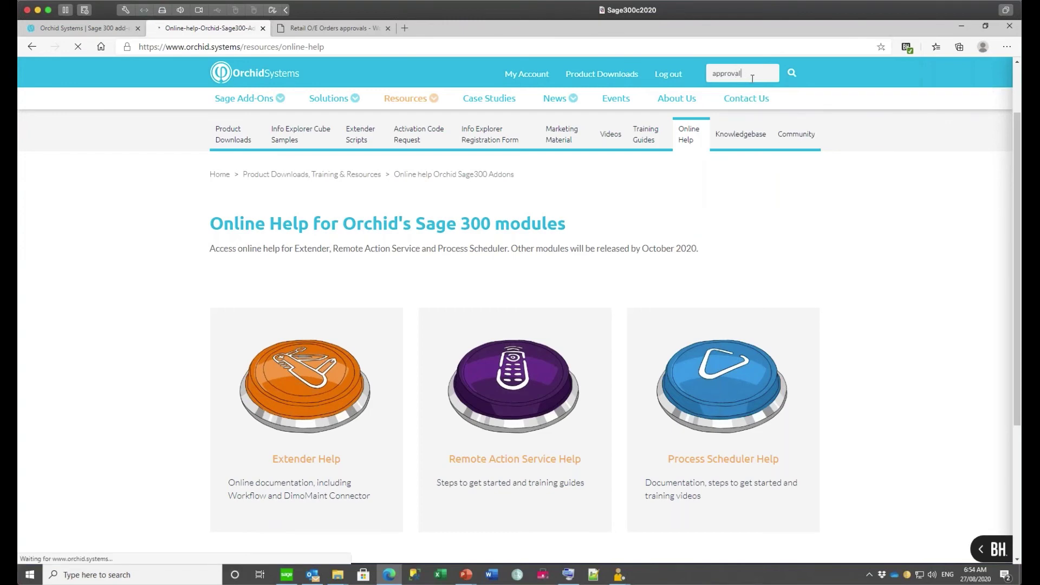
pyautogui.click(793, 73)
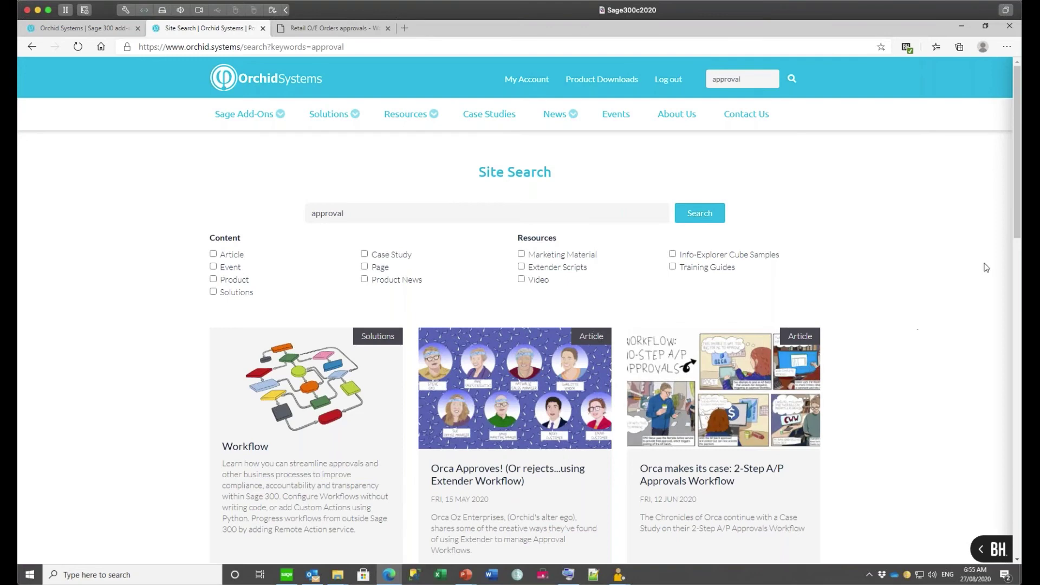
# Step: Tick the Video and Extender Scripts filters, review the results, and select the search term to replace it
pyautogui.moveTo(1017, 230); pyautogui.dragTo(1018, 408)
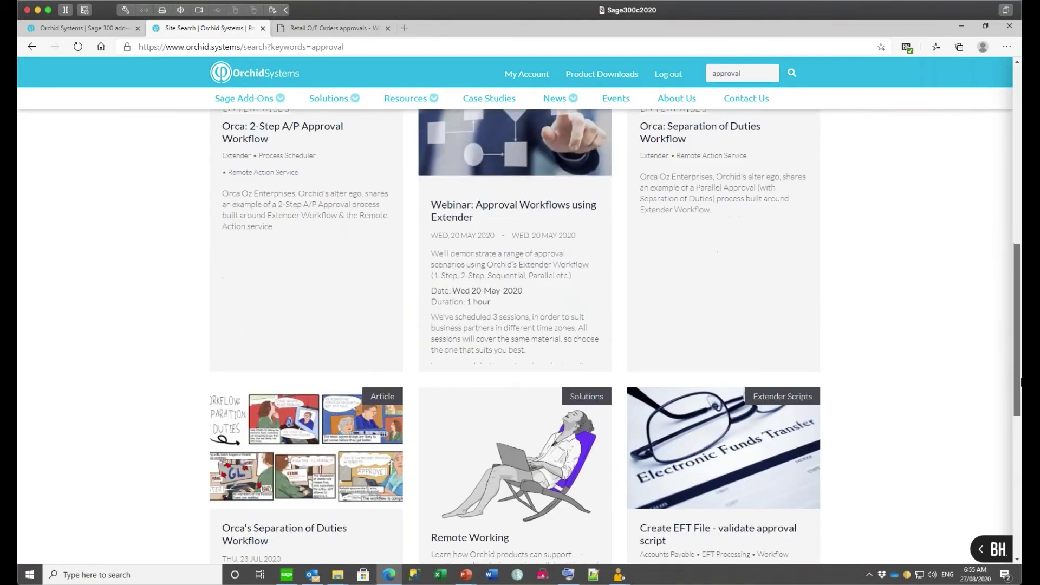
pyautogui.scroll(7, 602, 296)
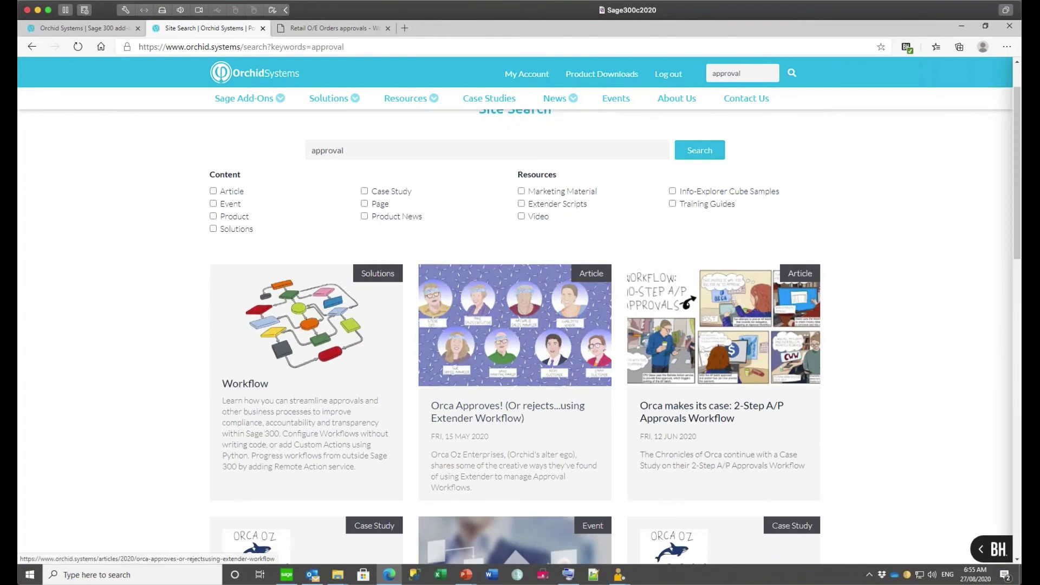
pyautogui.click(522, 217)
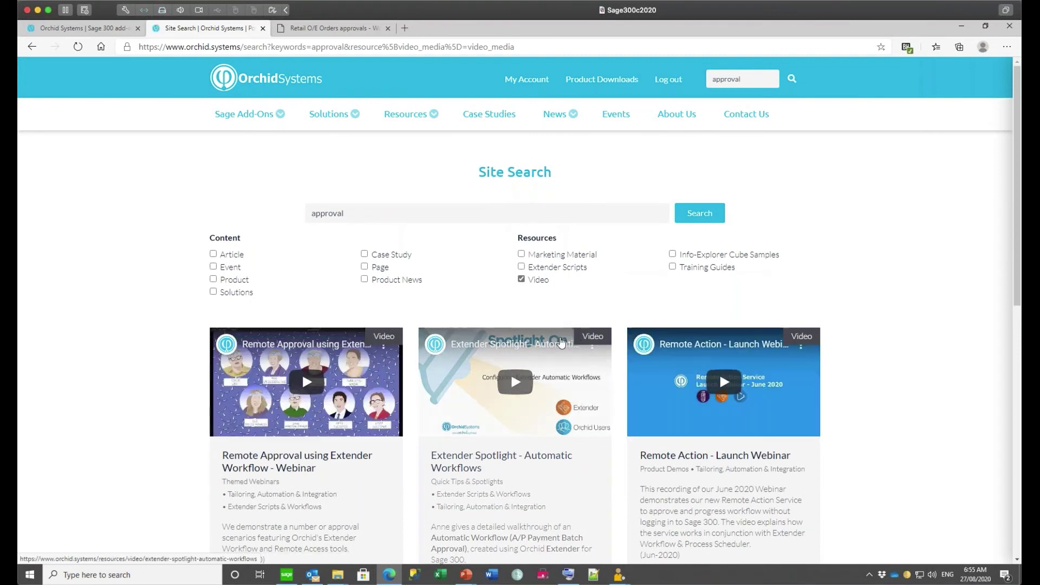
pyautogui.scroll(-1, 1015, 295)
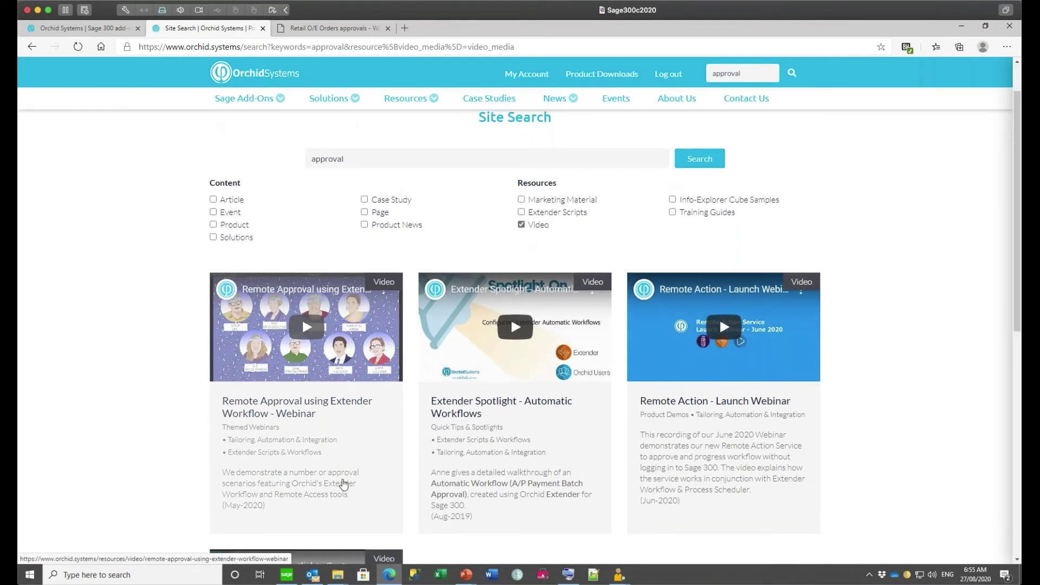
pyautogui.click(522, 213)
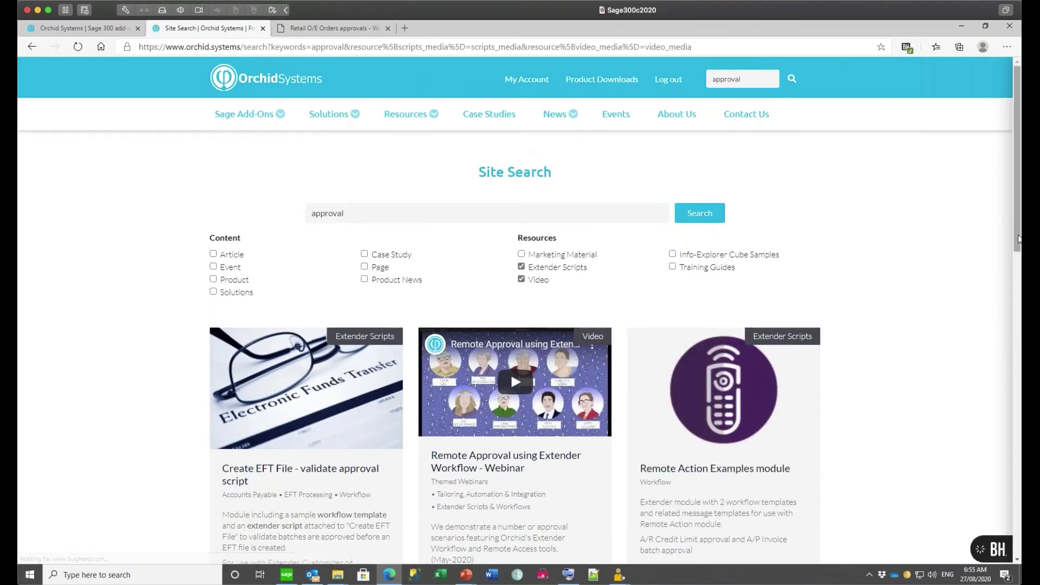
pyautogui.moveTo(1019, 238); pyautogui.dragTo(1019, 317)
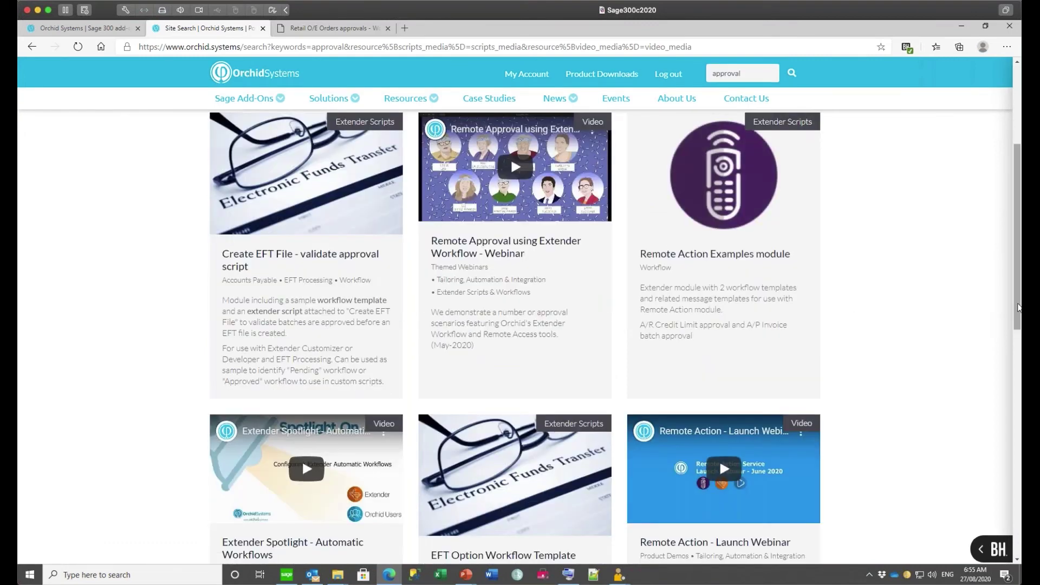
pyautogui.moveTo(1017, 308); pyautogui.dragTo(1015, 211)
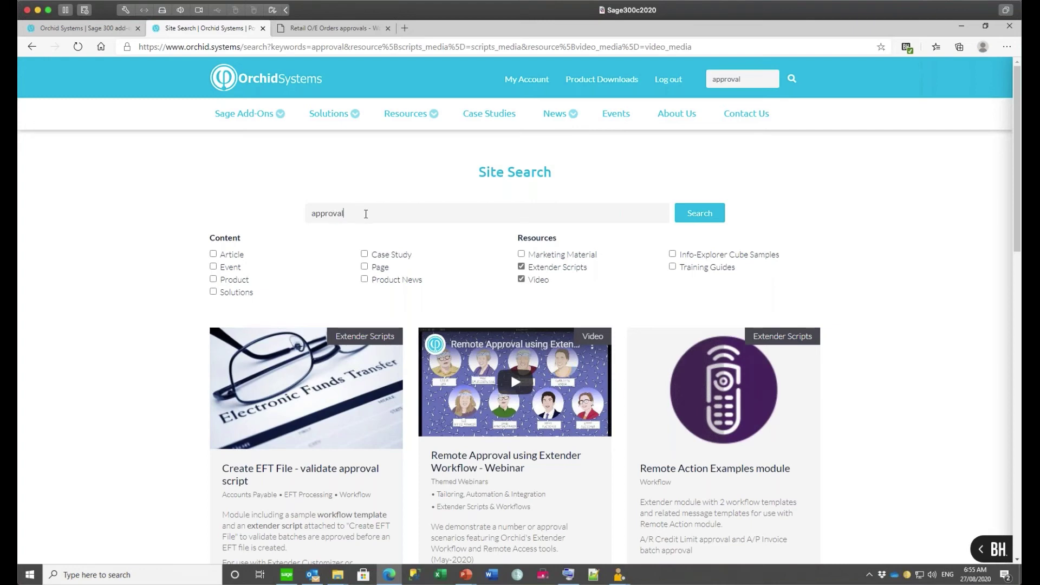
pyautogui.moveTo(365, 214); pyautogui.dragTo(295, 218)
# Step: Search the site for 'payroll' with Extender Scripts and Video filters and review the EFT results
pyautogui.write('pay')
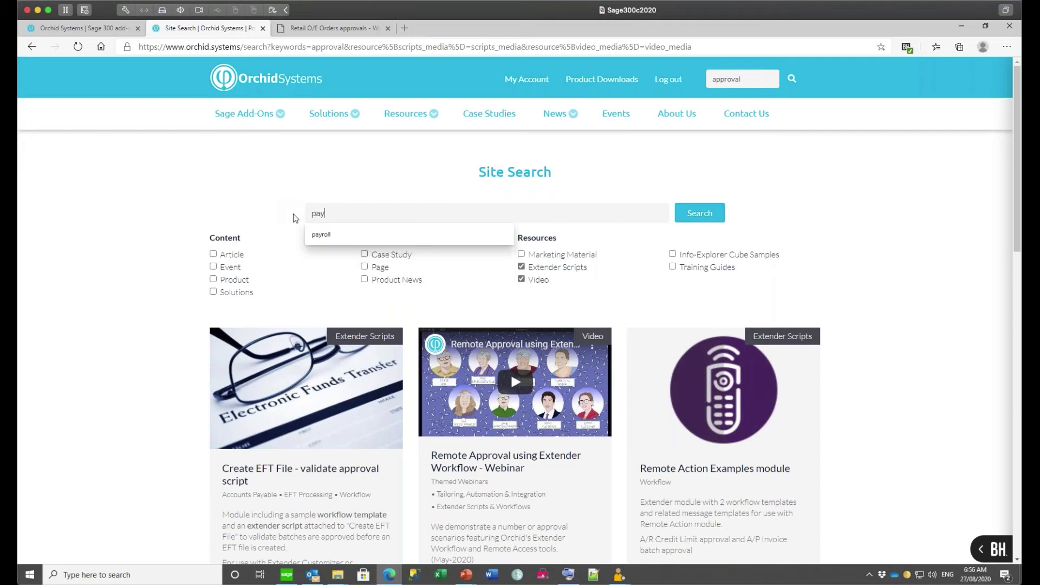
pyautogui.write('roll')
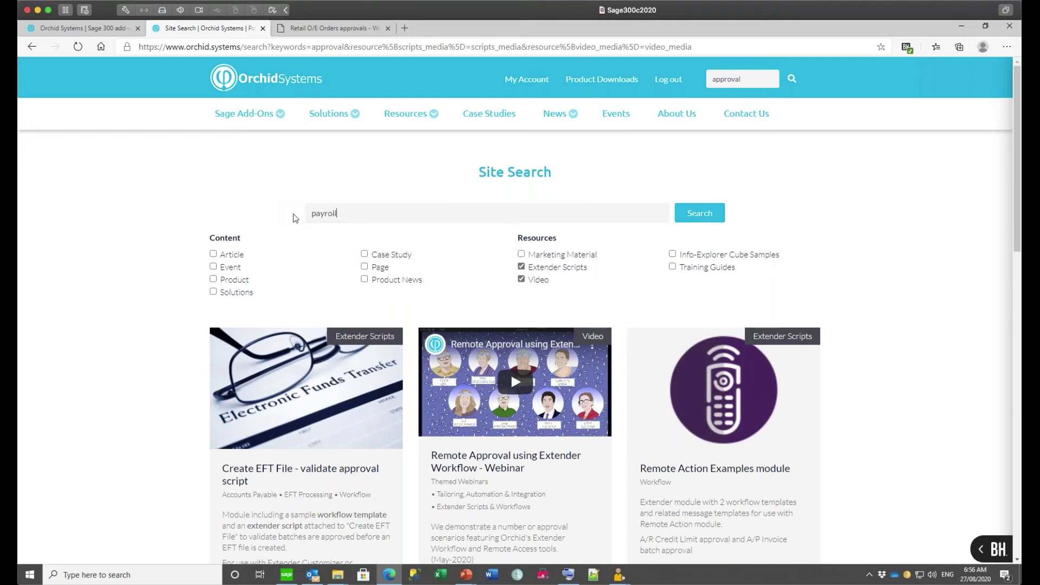
pyautogui.press('Return')
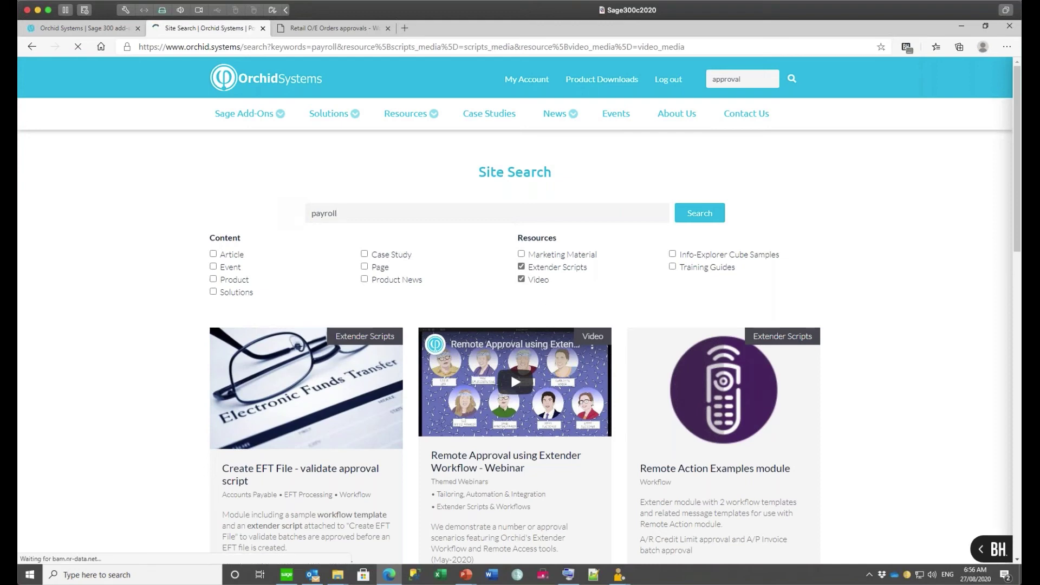
pyautogui.click(521, 279)
pyautogui.click(521, 279)
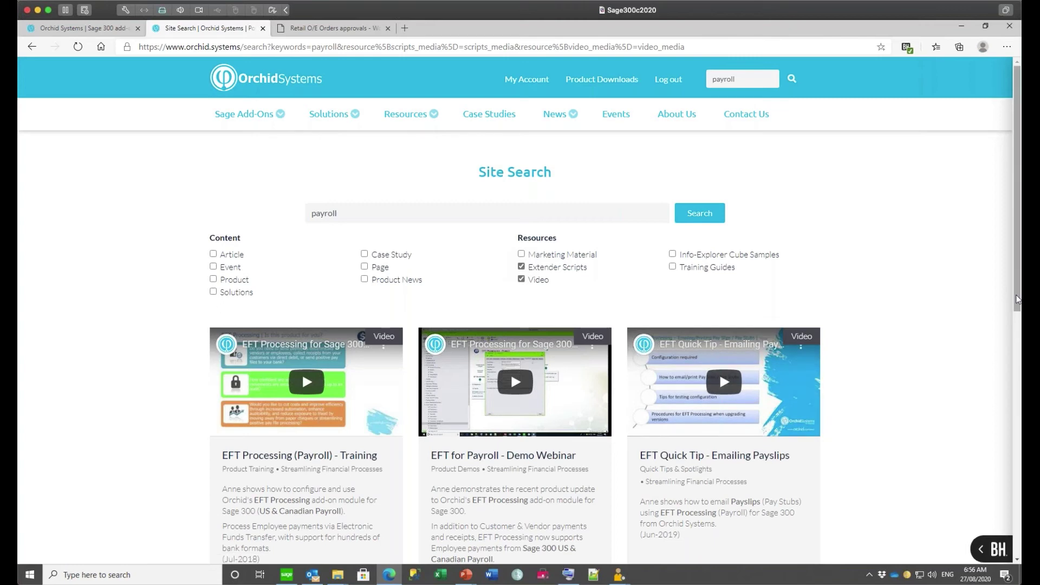
pyautogui.scroll(-2, 1015, 340)
pyautogui.moveTo(1016, 339); pyautogui.dragTo(1017, 436)
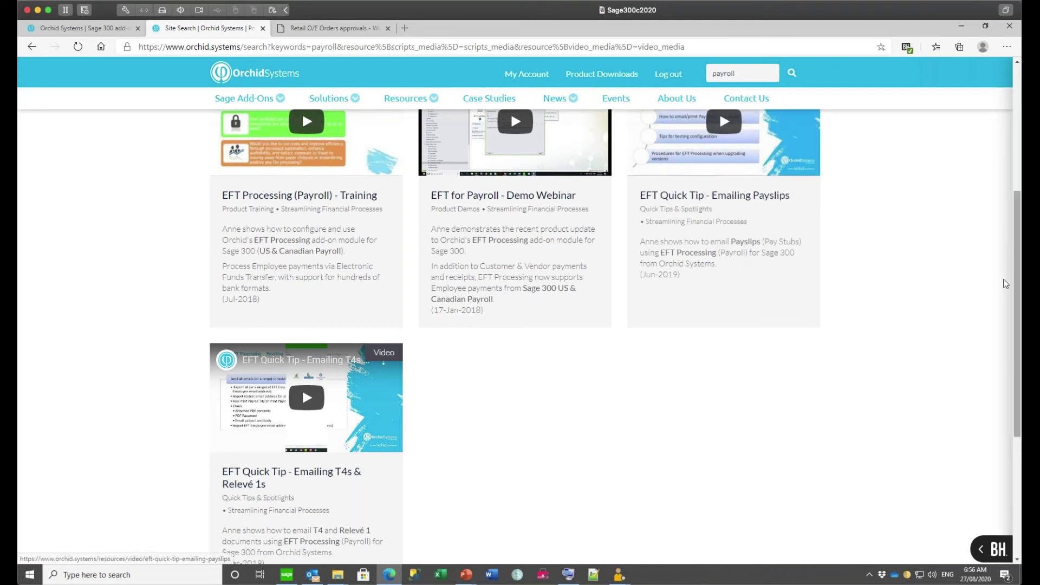
pyautogui.moveTo(1019, 282); pyautogui.dragTo(1021, 203)
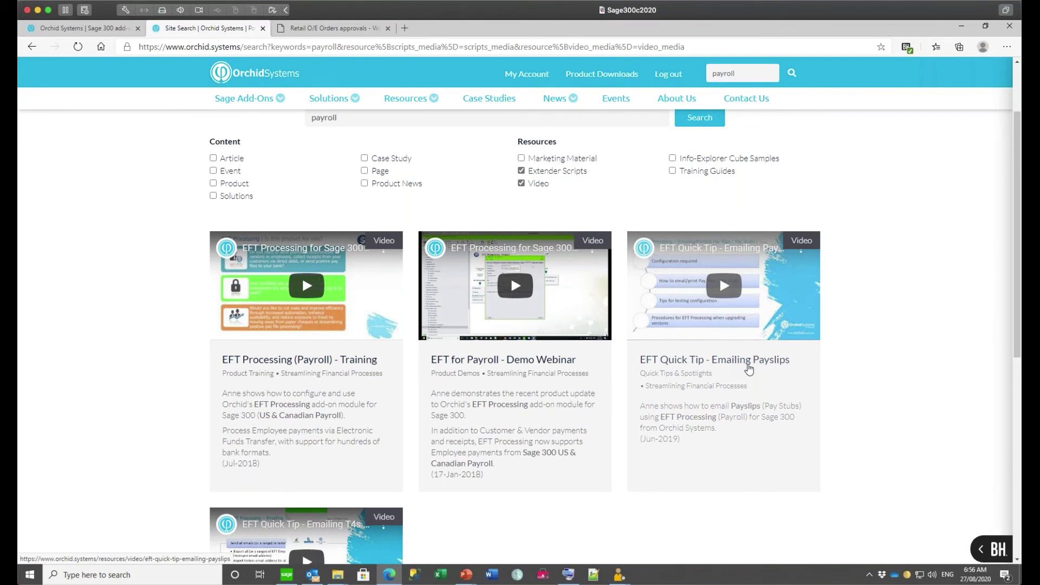
pyautogui.moveTo(1020, 302); pyautogui.dragTo(1019, 254)
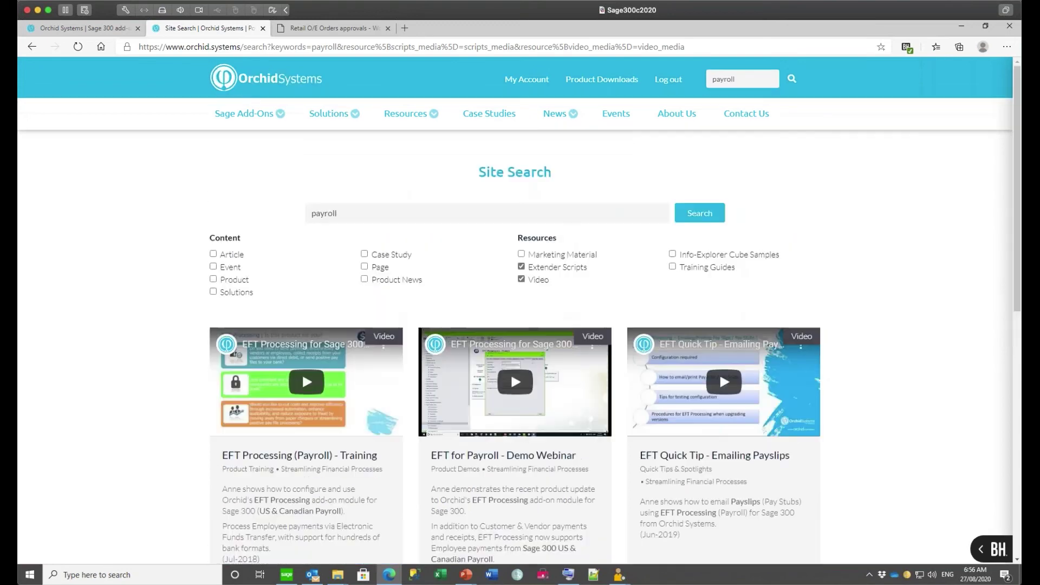
# Step: Swap the Extender Scripts filter for Info-Explorer Cube Samples and scroll through the payroll results
pyautogui.click(522, 267)
pyautogui.click(672, 254)
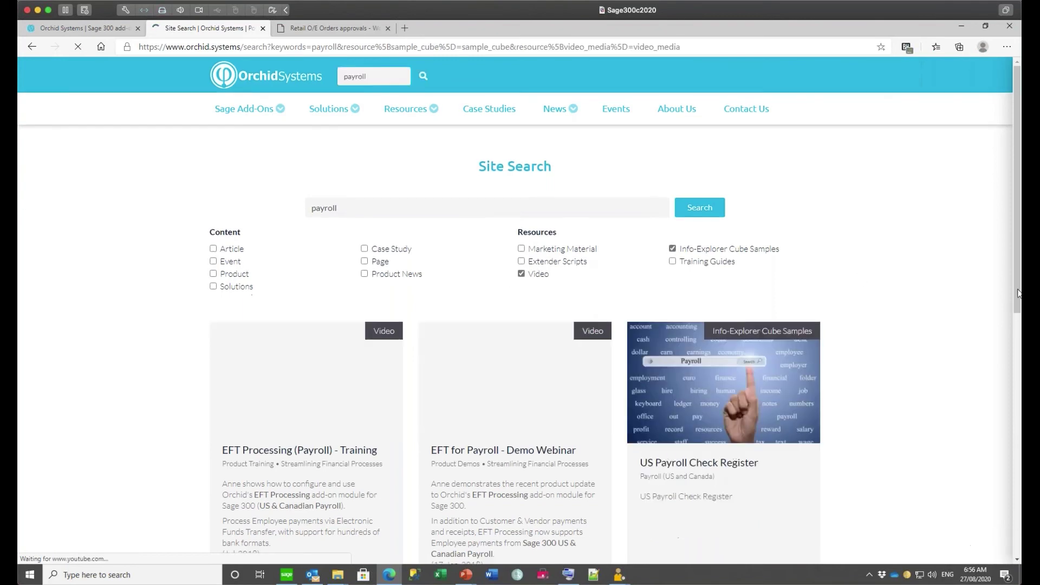
pyautogui.moveTo(1018, 287); pyautogui.dragTo(1014, 421)
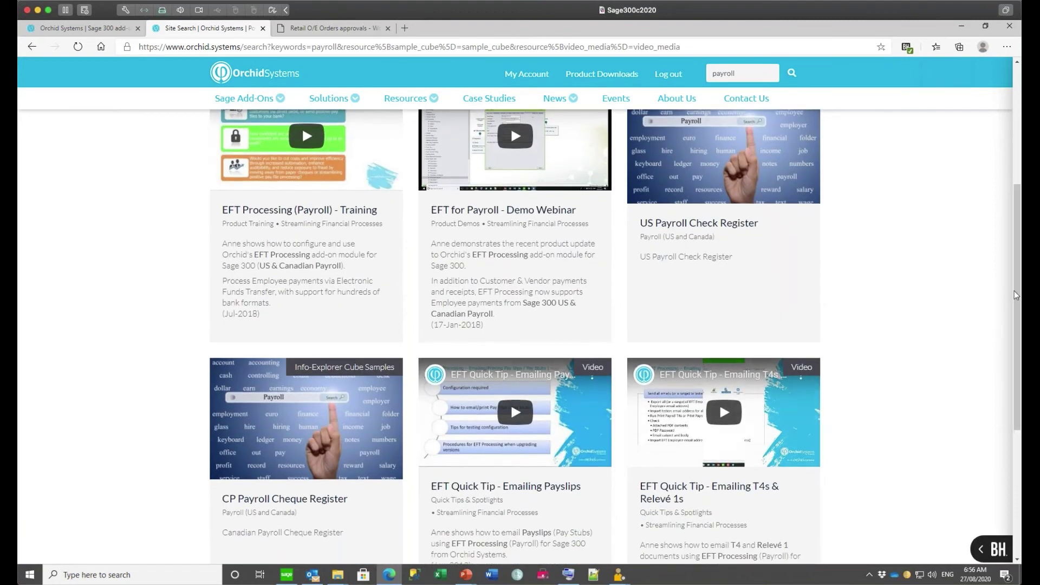
pyautogui.scroll(5, 818, 255)
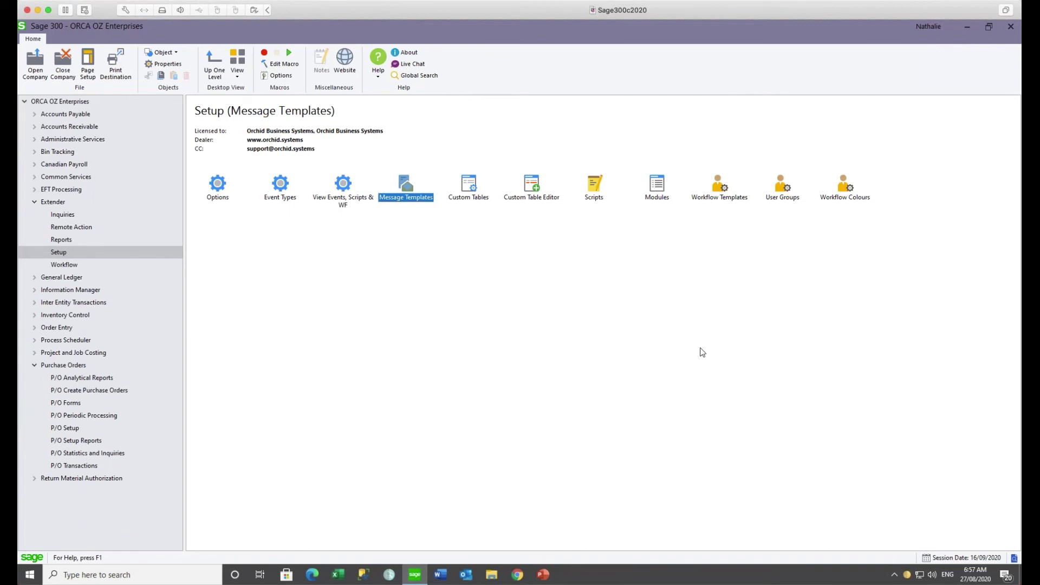
pyautogui.click(75, 467)
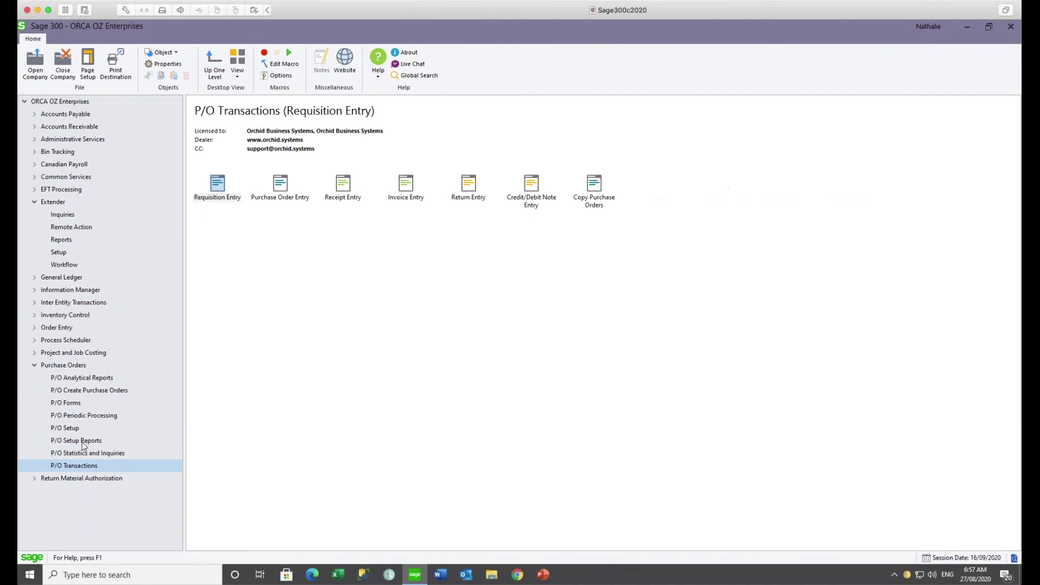
pyautogui.doubleClick(279, 187)
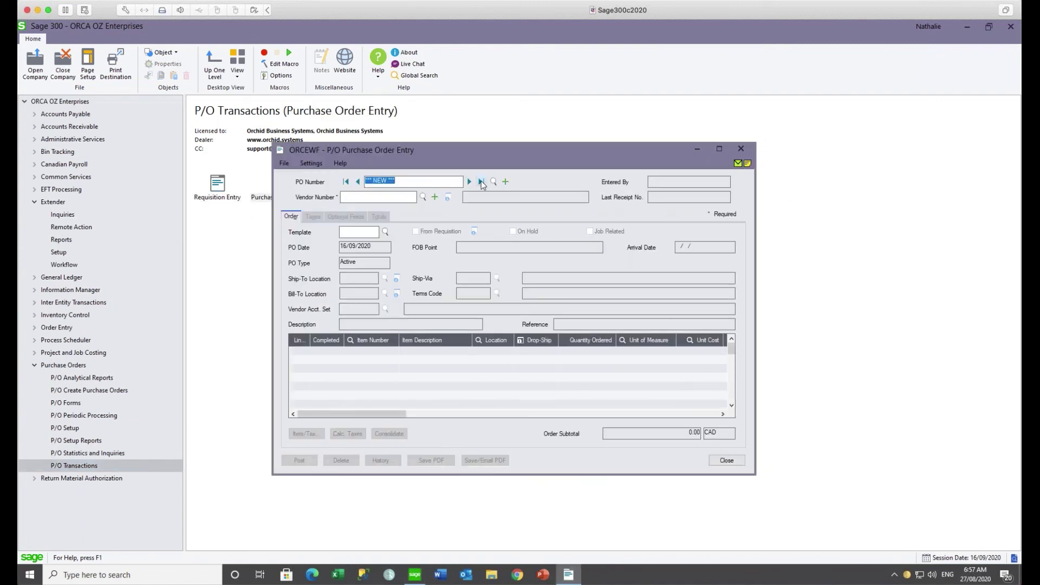
pyautogui.click(481, 181)
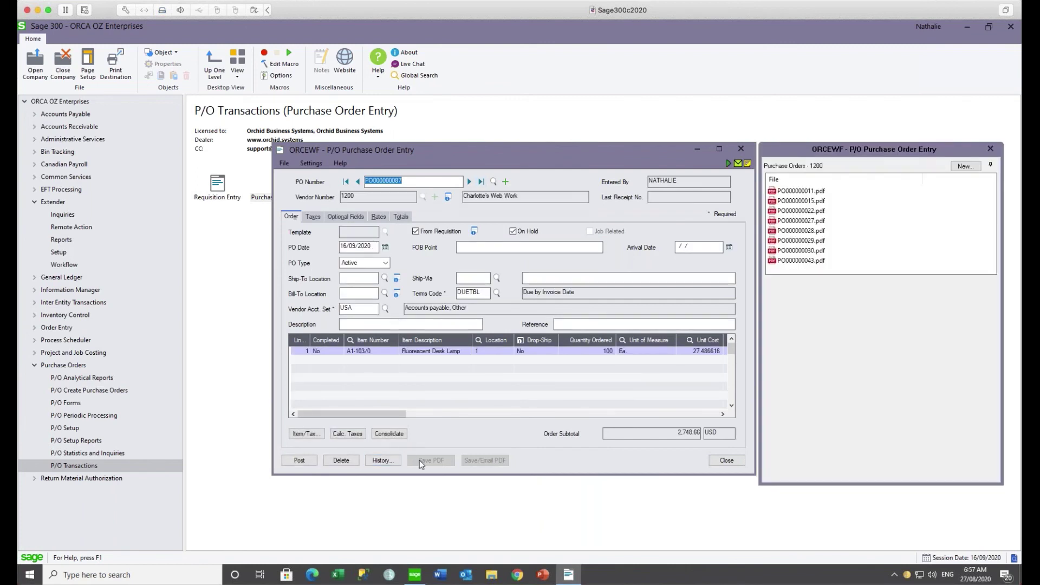
pyautogui.click(358, 182)
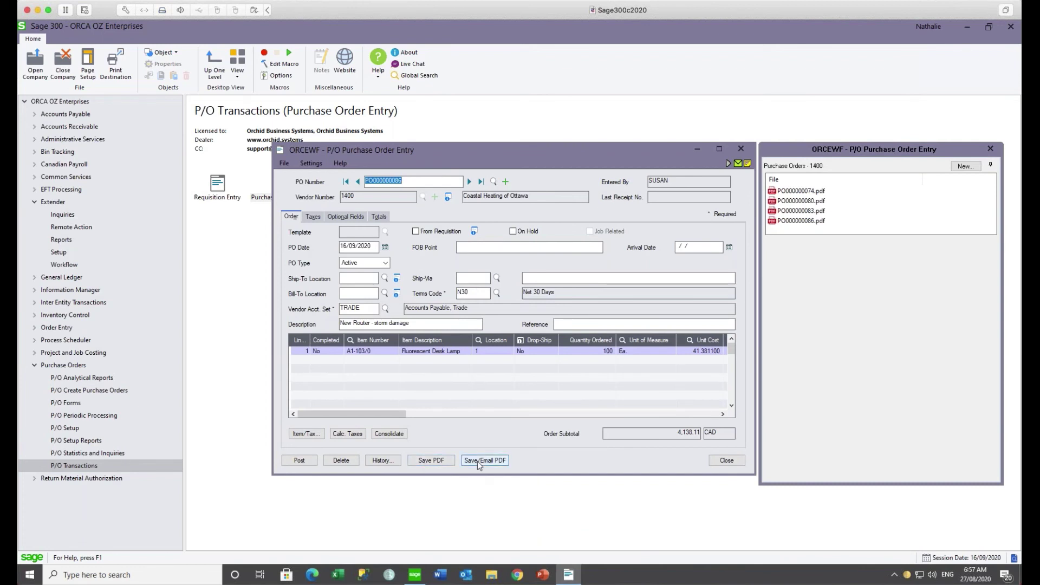
pyautogui.moveTo(834, 218)
pyautogui.click(63, 255)
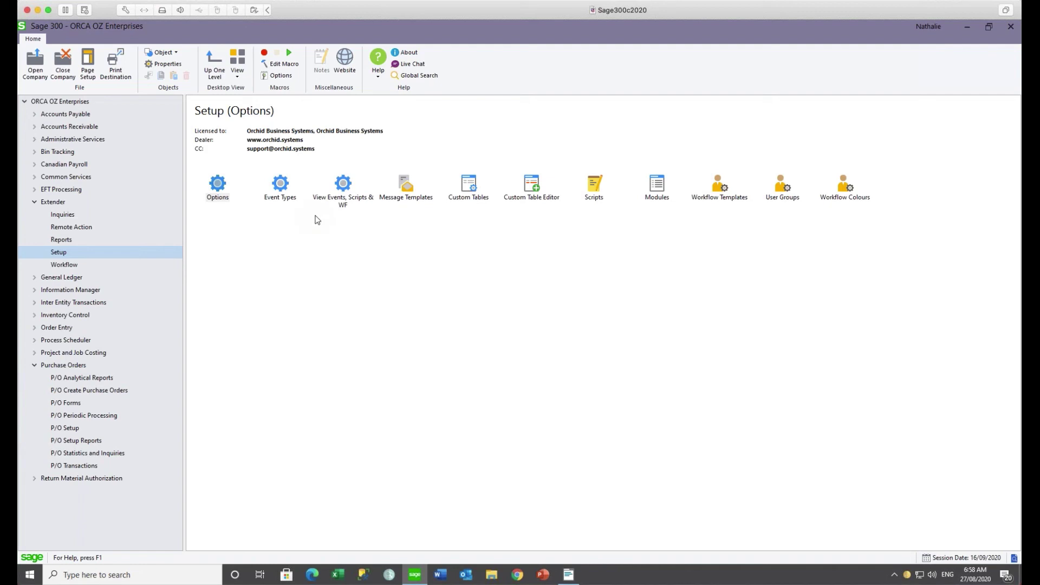
pyautogui.doubleClick(530, 186)
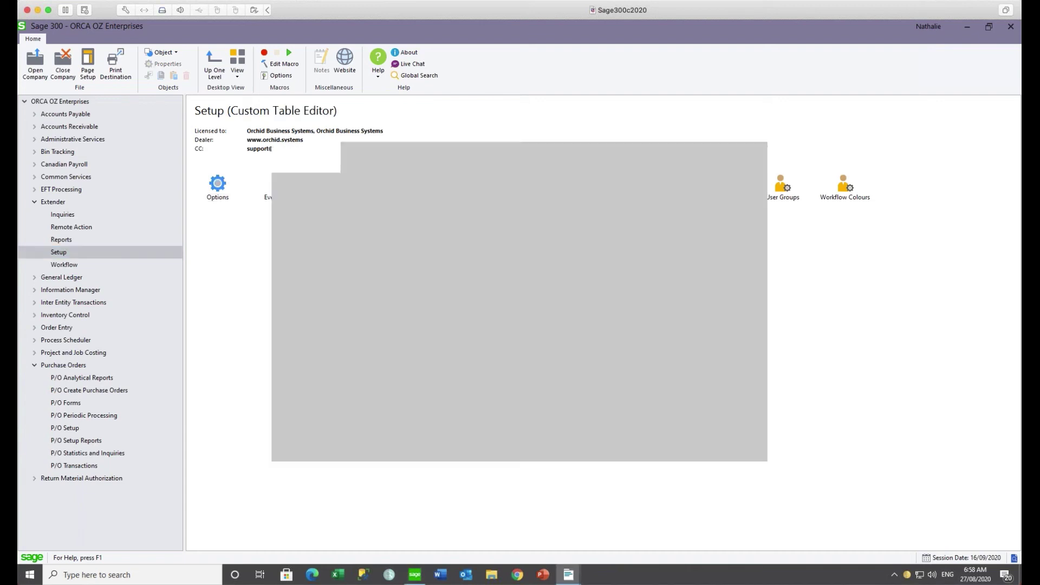
pyautogui.click(415, 181)
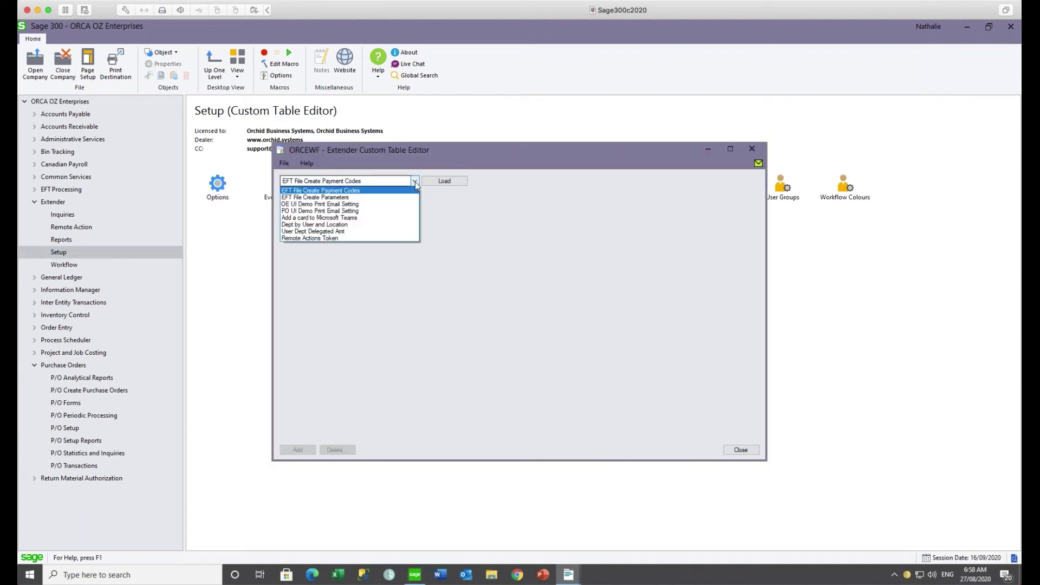
pyautogui.click(378, 213)
pyautogui.click(455, 183)
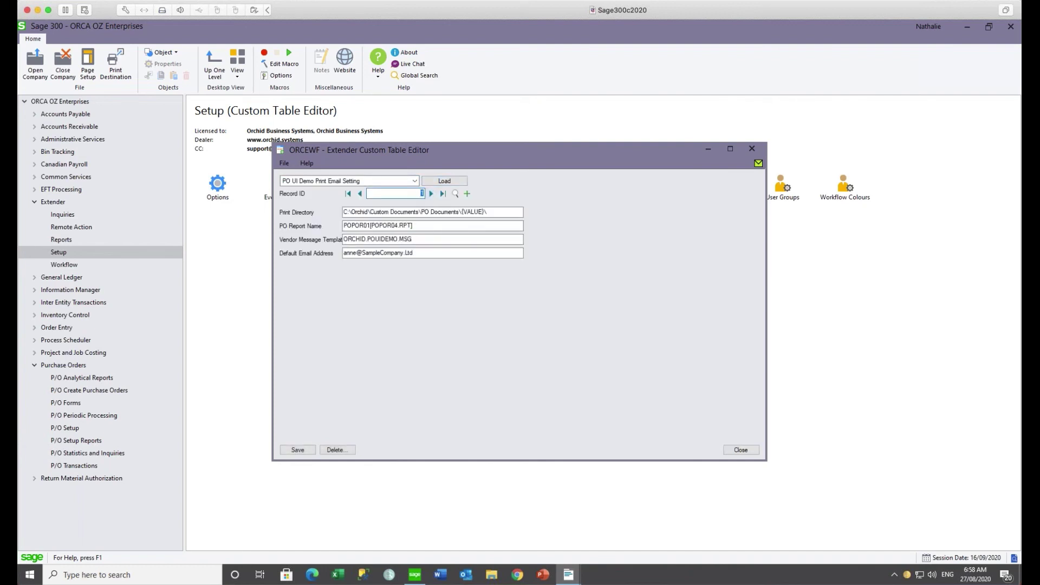
pyautogui.click(492, 212)
pyautogui.moveTo(492, 212); pyautogui.dragTo(334, 206)
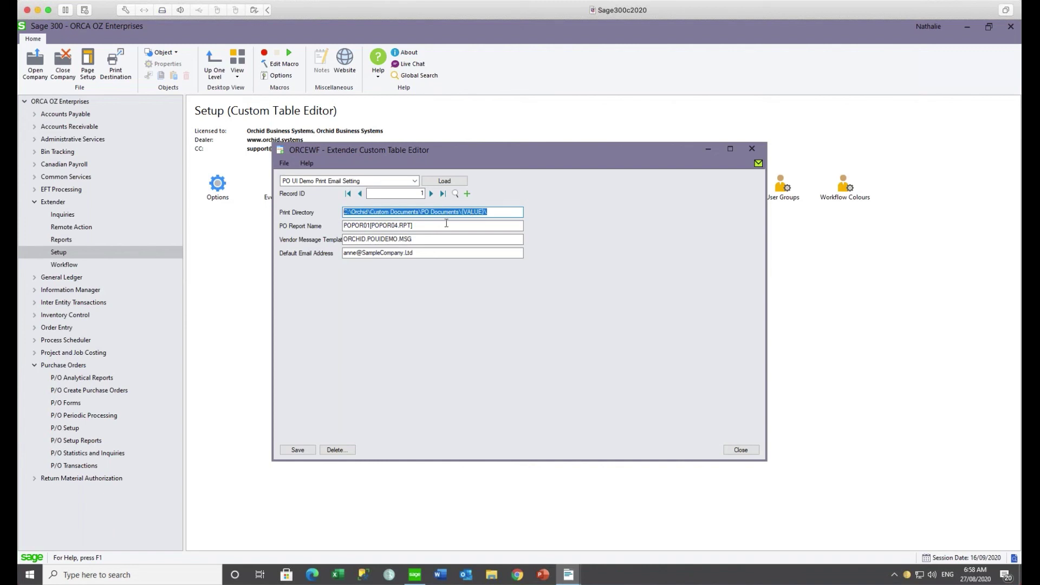
pyautogui.moveTo(446, 223); pyautogui.dragTo(305, 224)
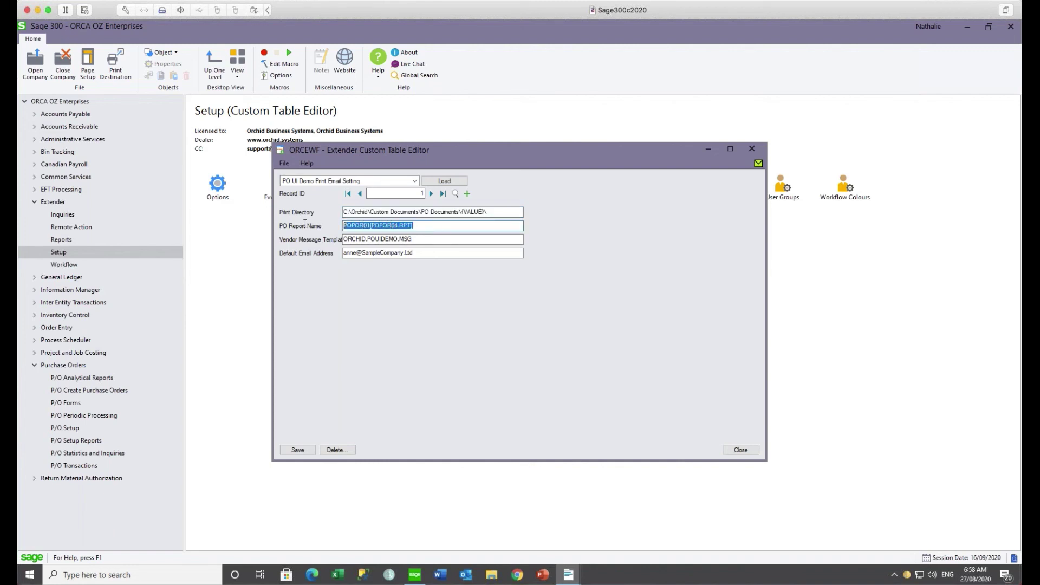
pyautogui.click(344, 227)
pyautogui.moveTo(371, 225); pyautogui.dragTo(410, 225)
pyautogui.moveTo(521, 239); pyautogui.dragTo(320, 245)
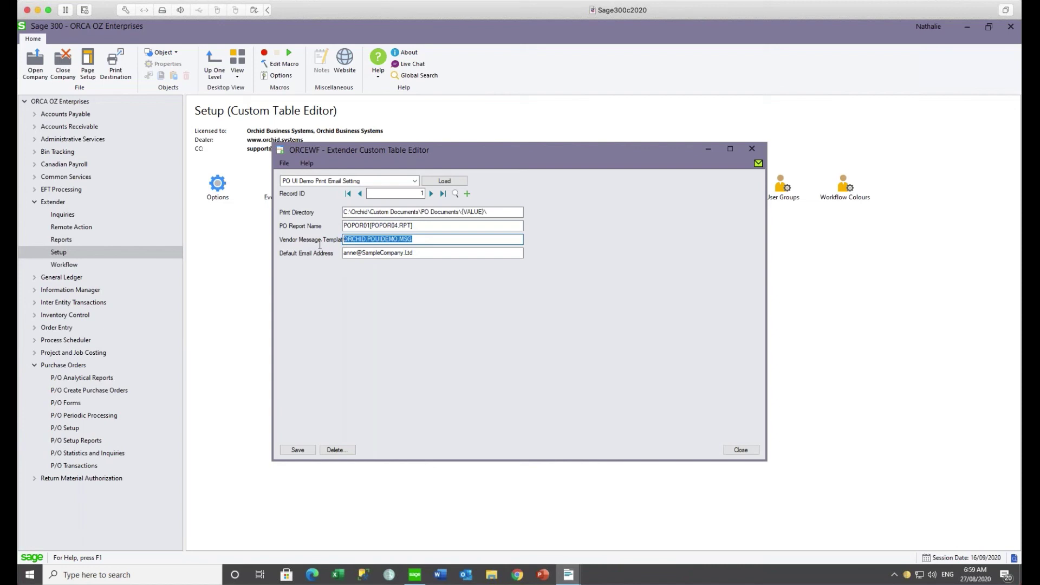
pyautogui.moveTo(420, 251); pyautogui.dragTo(297, 246)
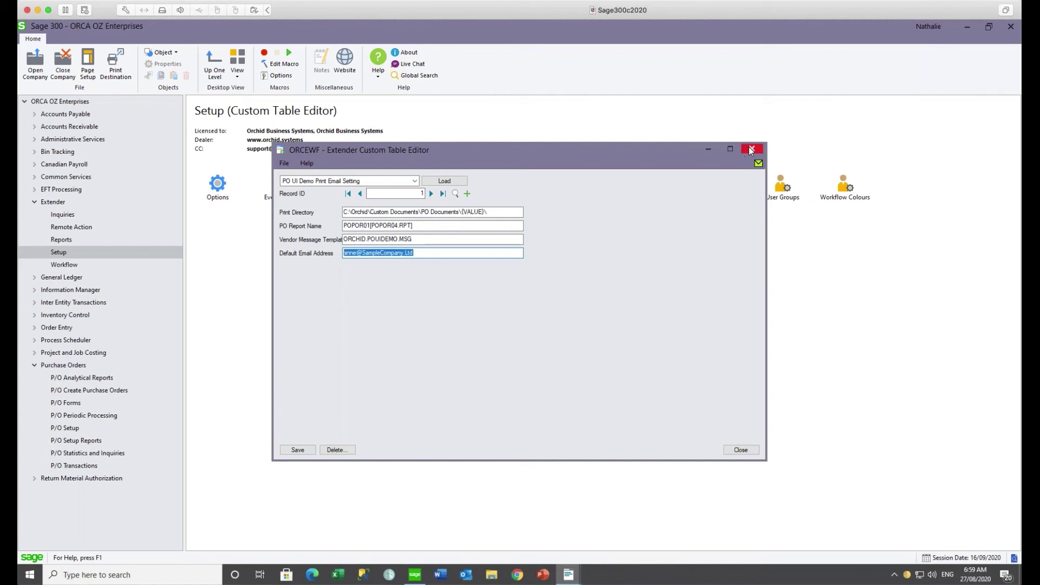
pyautogui.click(752, 148)
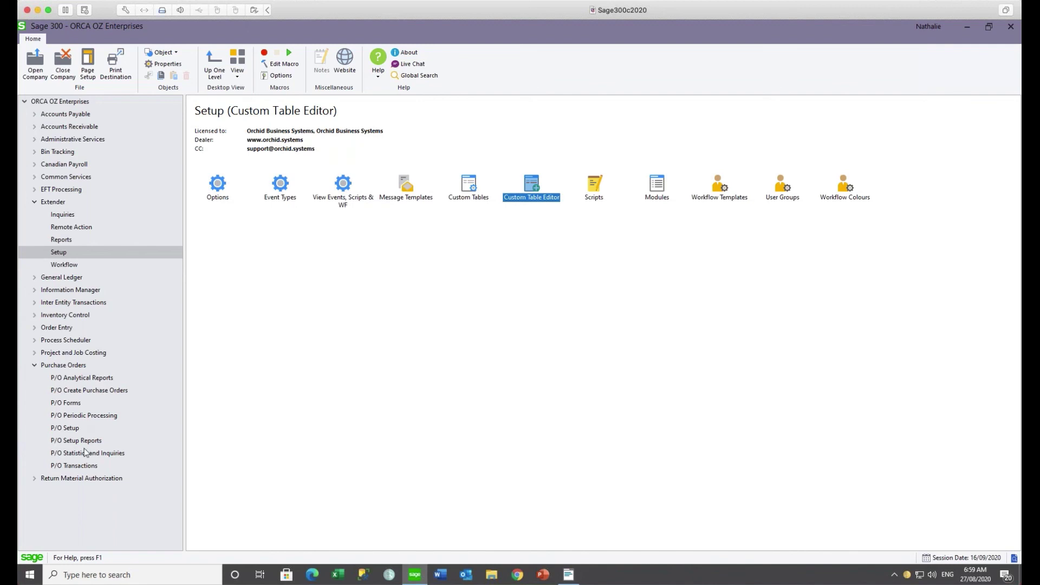
# Step: Save PO000000086 as a PDF from Purchase Order Entry, acknowledge both messages, and close
pyautogui.click(74, 465)
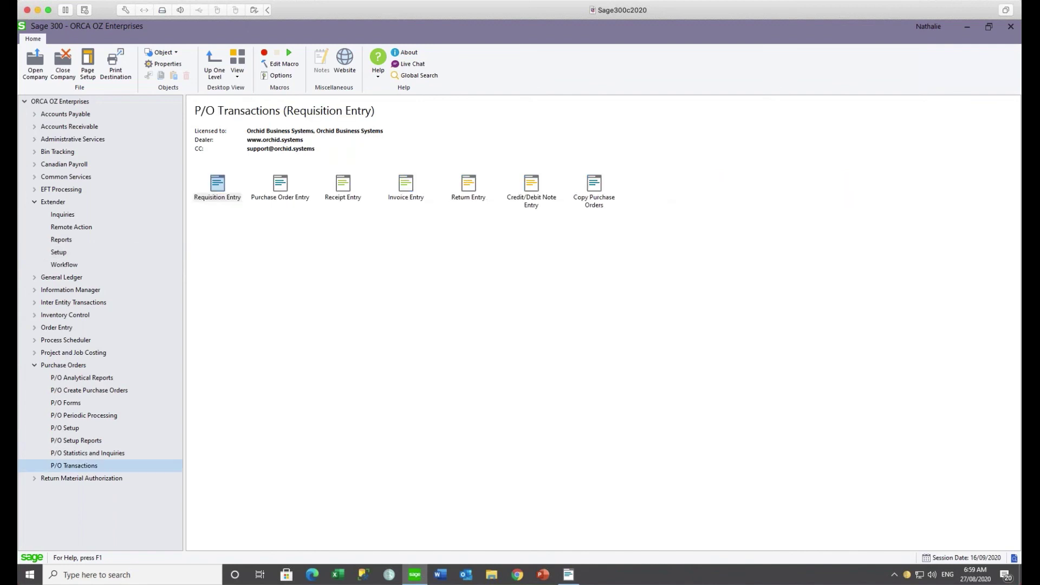
pyautogui.doubleClick(281, 184)
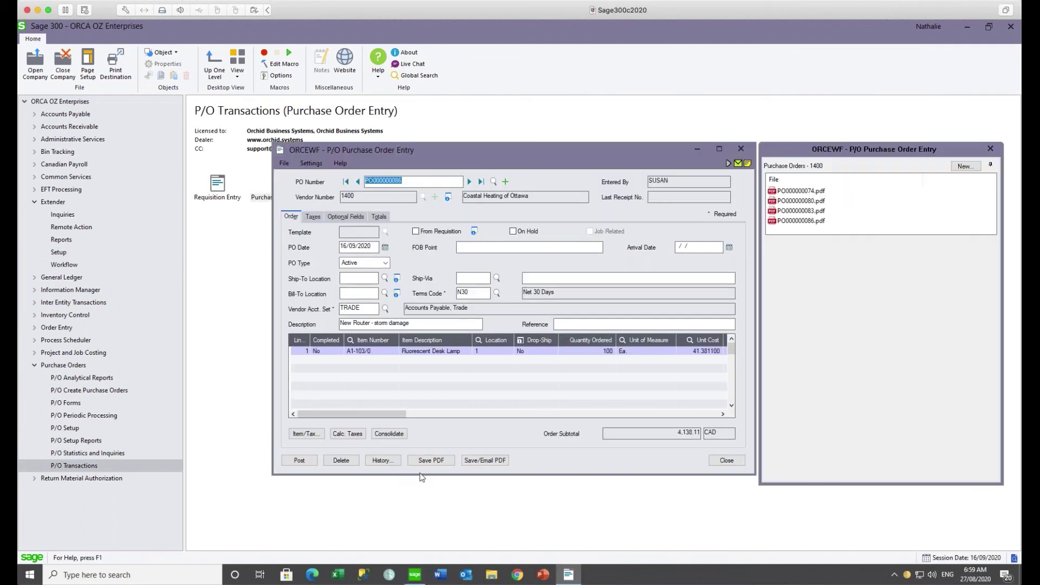
pyautogui.click(423, 461)
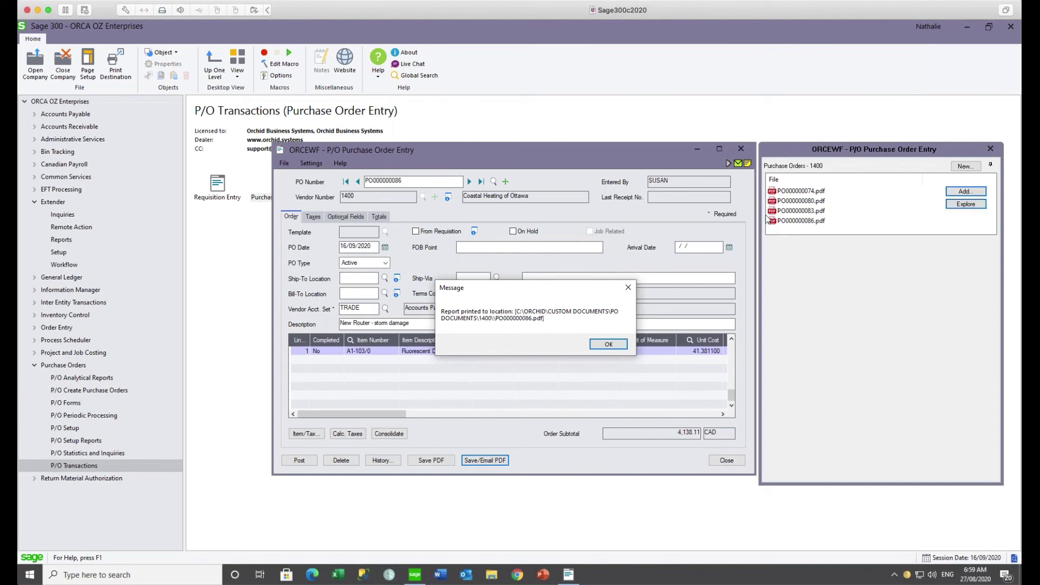
pyautogui.click(608, 348)
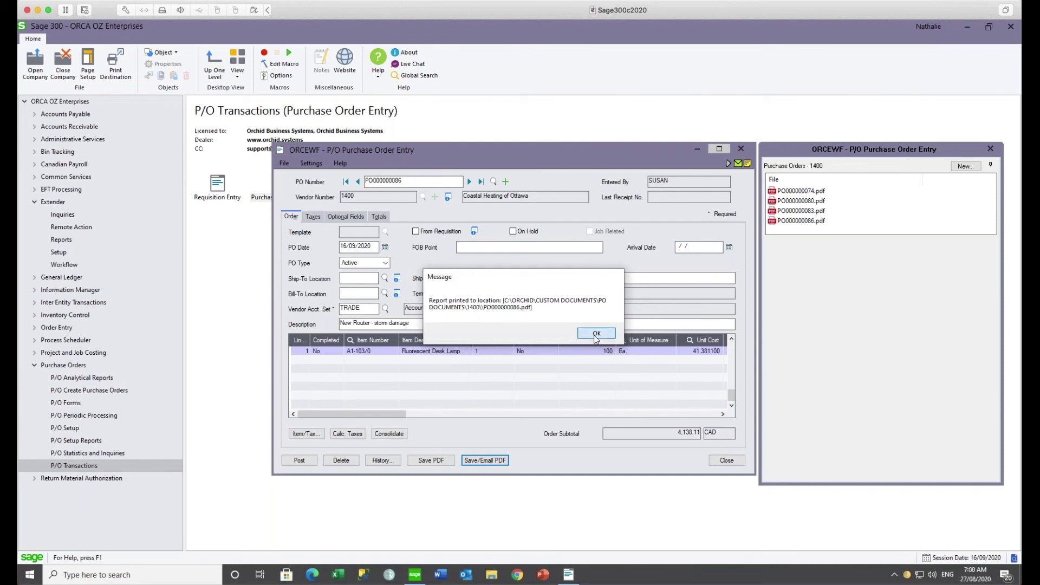
pyautogui.click(594, 335)
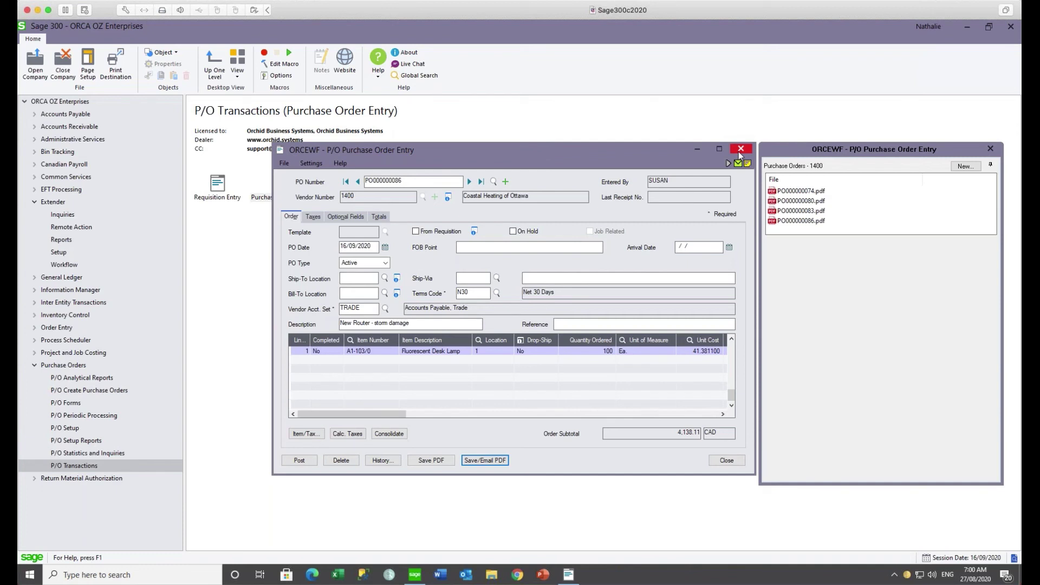
pyautogui.click(59, 253)
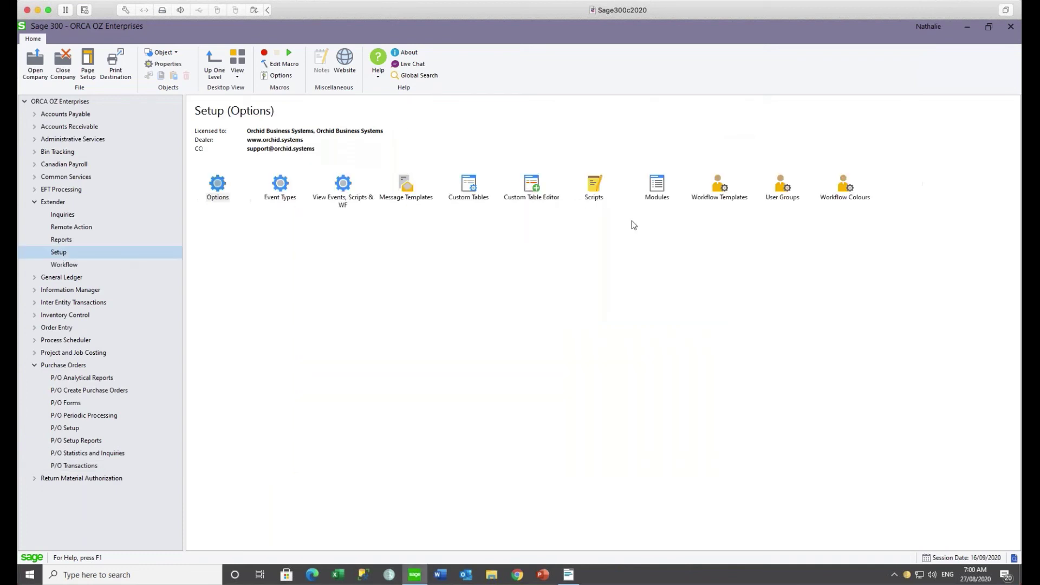
# Step: Load the Customer on hold manual workflow template, review it, then close the window
pyautogui.doubleClick(720, 190)
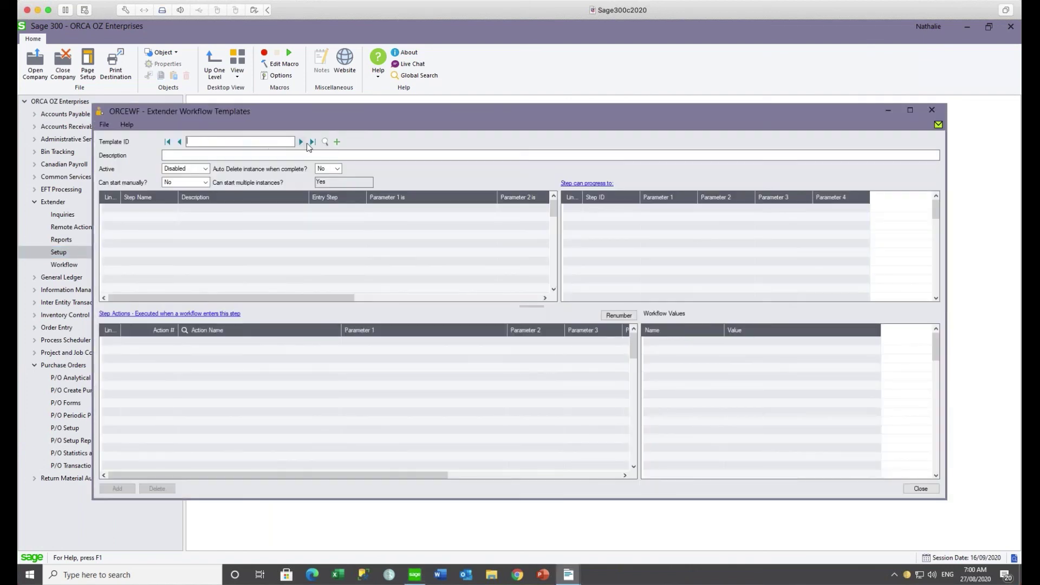
pyautogui.click(326, 142)
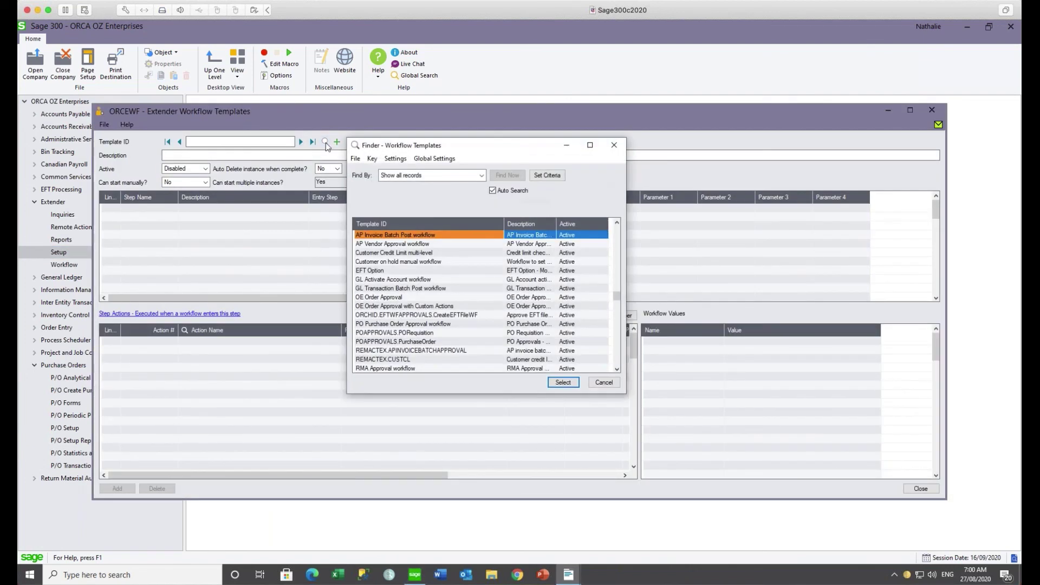
pyautogui.click(404, 264)
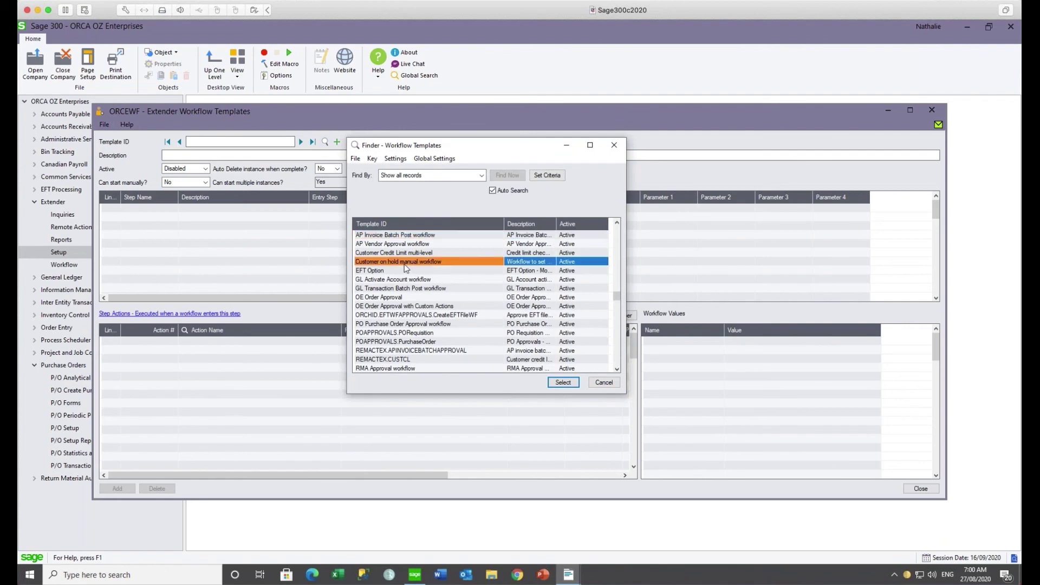
pyautogui.click(563, 383)
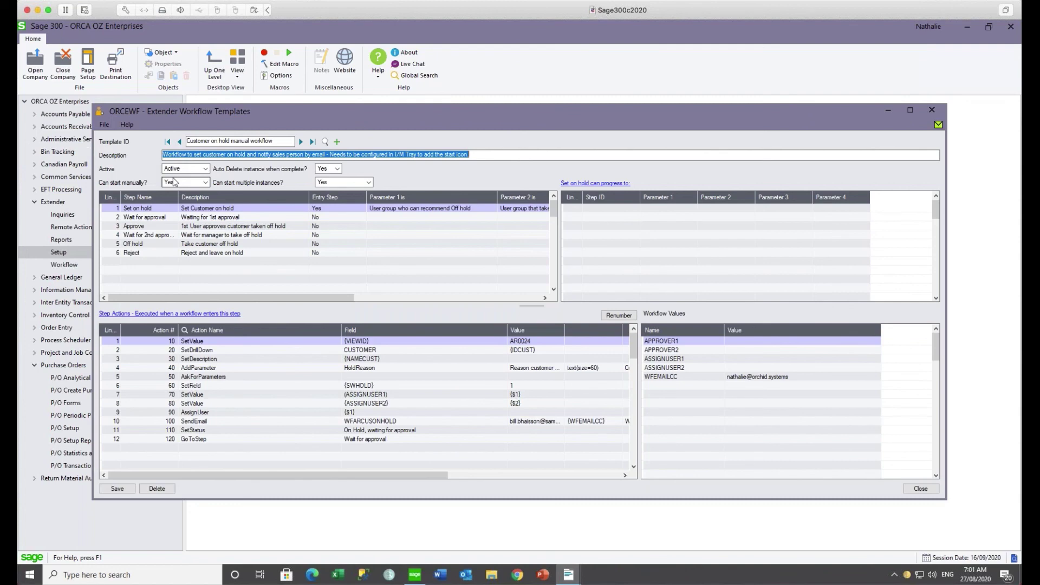
pyautogui.click(932, 110)
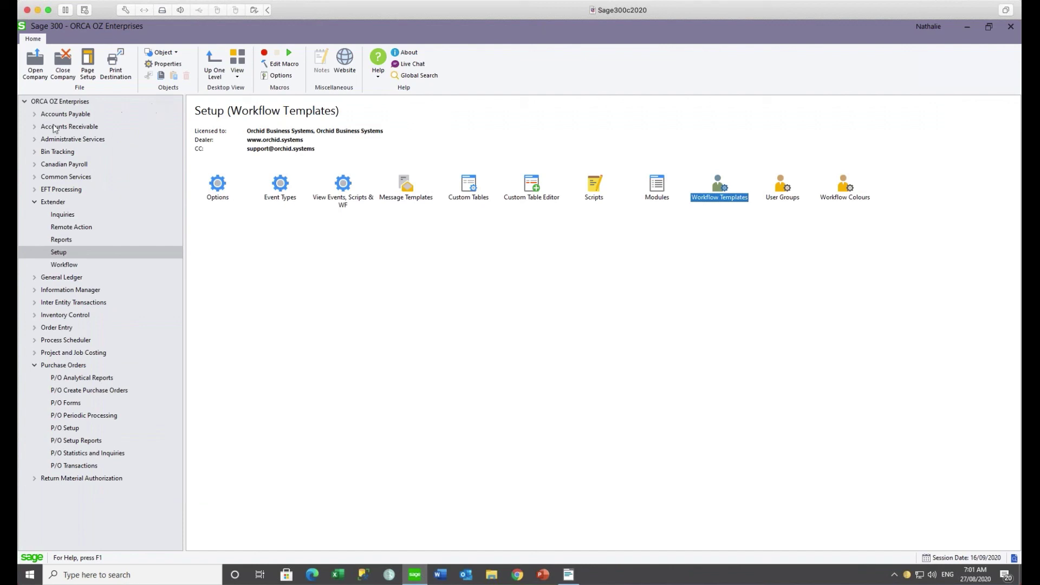
# Step: Open Customer Inquiry for customer 1200 and view the workflows available to start
pyautogui.click(34, 127)
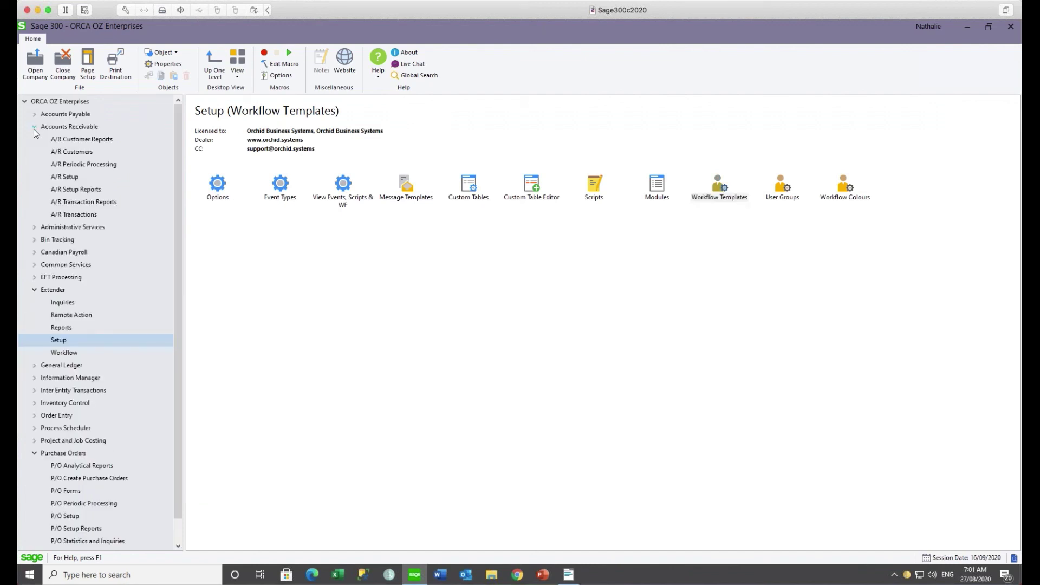
pyautogui.click(80, 154)
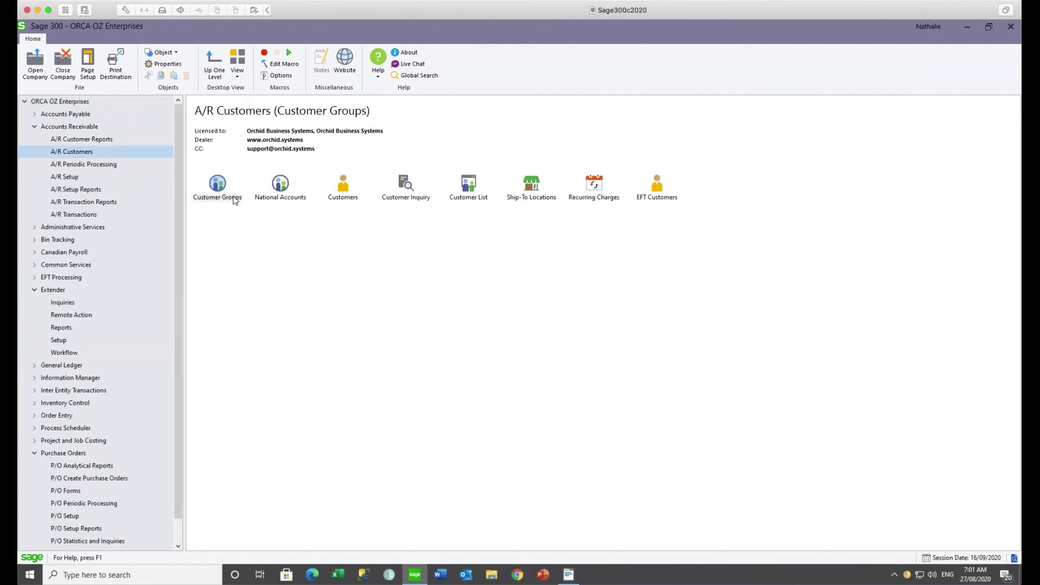
pyautogui.doubleClick(345, 187)
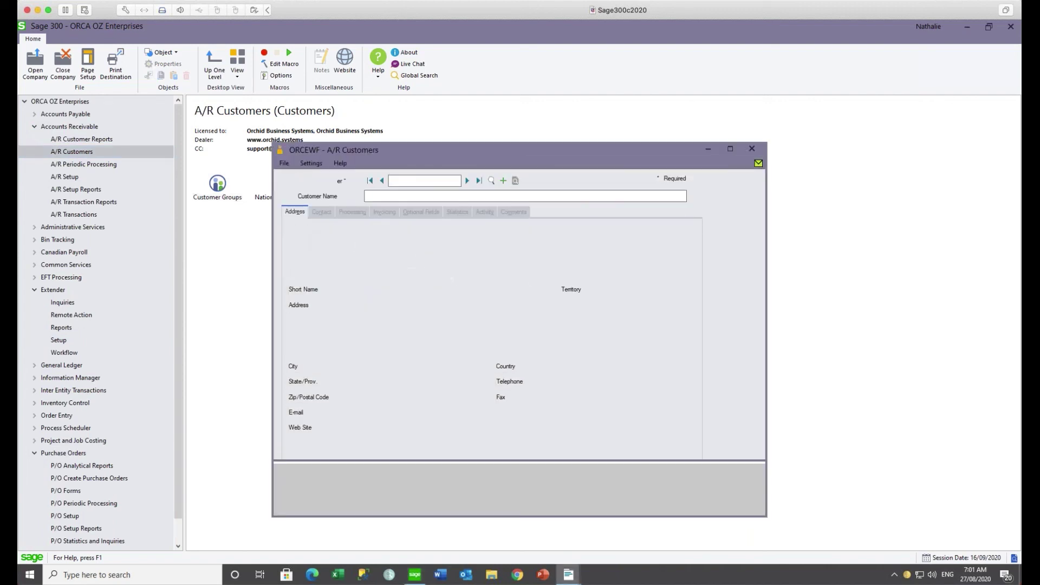
pyautogui.click(406, 187)
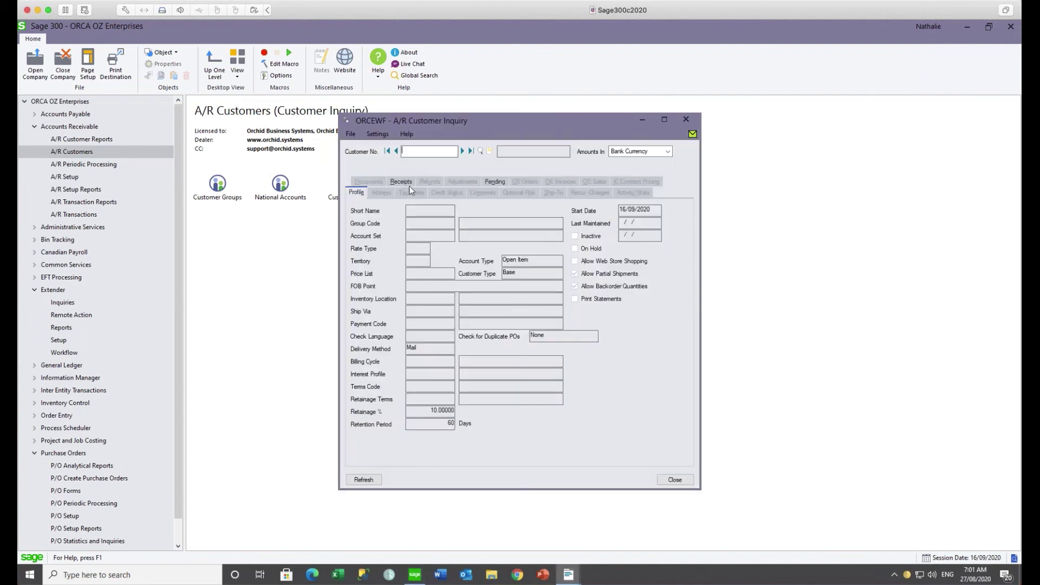
pyautogui.write('1200')
pyautogui.press('Tab')
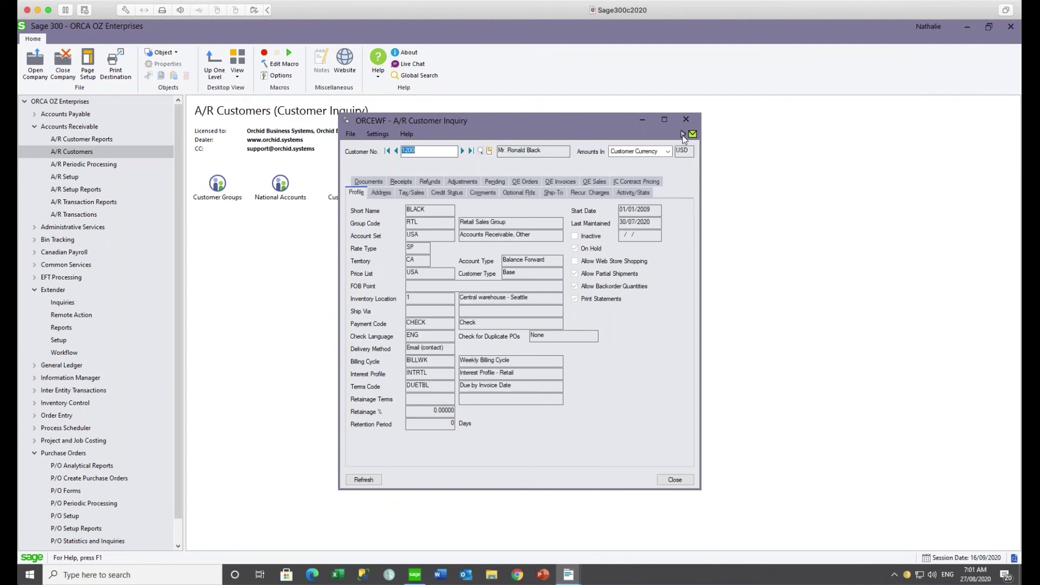
pyautogui.click(683, 135)
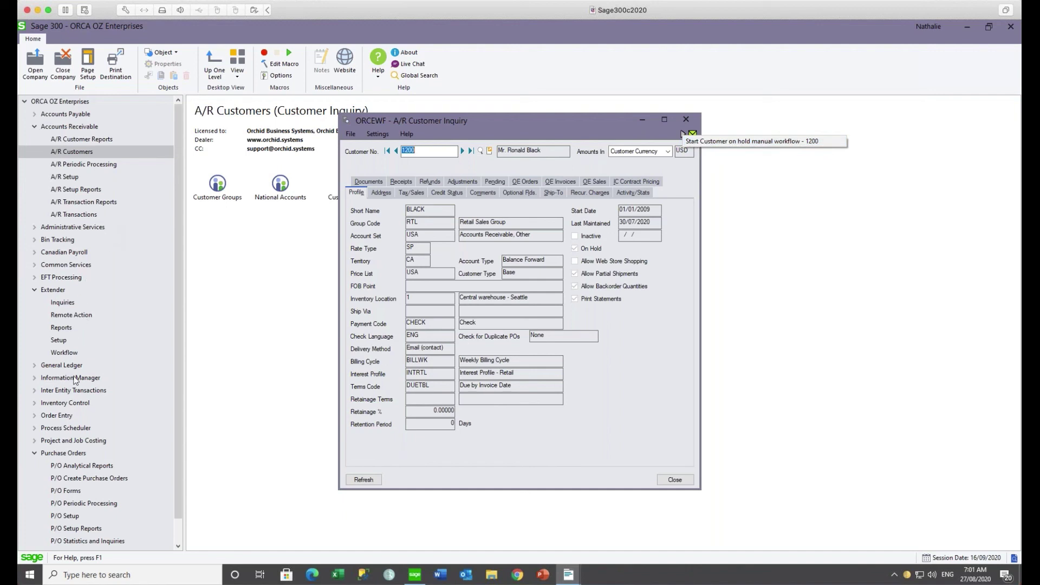
pyautogui.click(34, 379)
# Step: Open I/M Options at the Notes/DML/Extender Tray settings
pyautogui.click(68, 416)
pyautogui.click(215, 196)
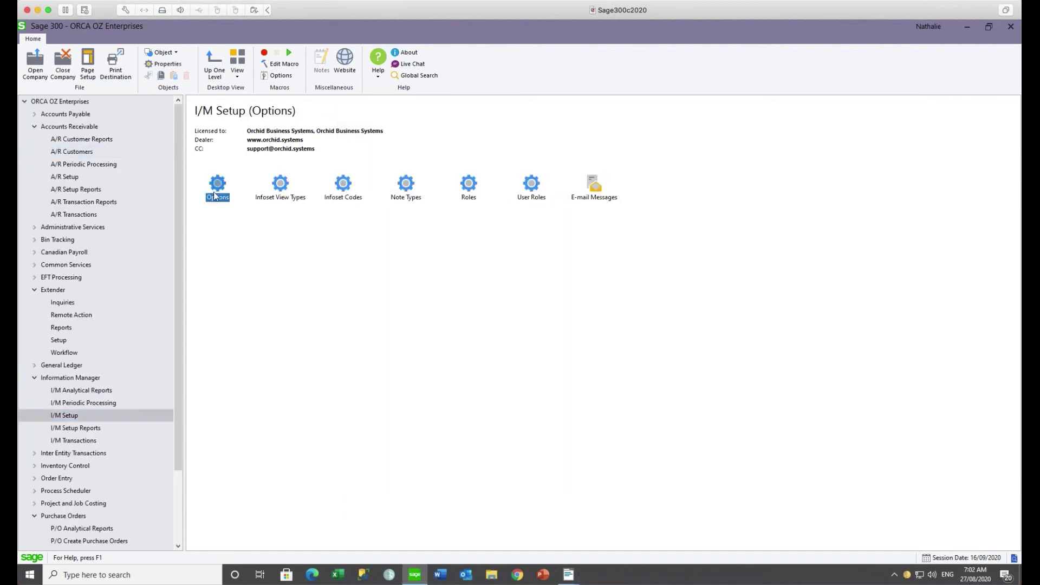
pyautogui.doubleClick(215, 196)
pyautogui.click(313, 213)
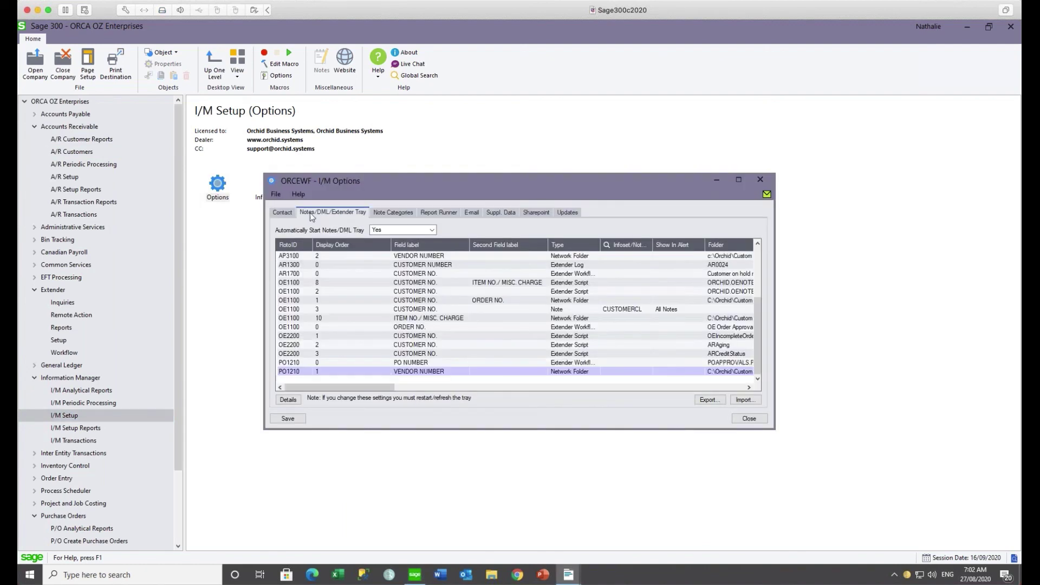
# Step: Open the AR1700 tray entry details and keep its type as Extender Workflow
pyautogui.moveTo(600, 244); pyautogui.dragTo(696, 243)
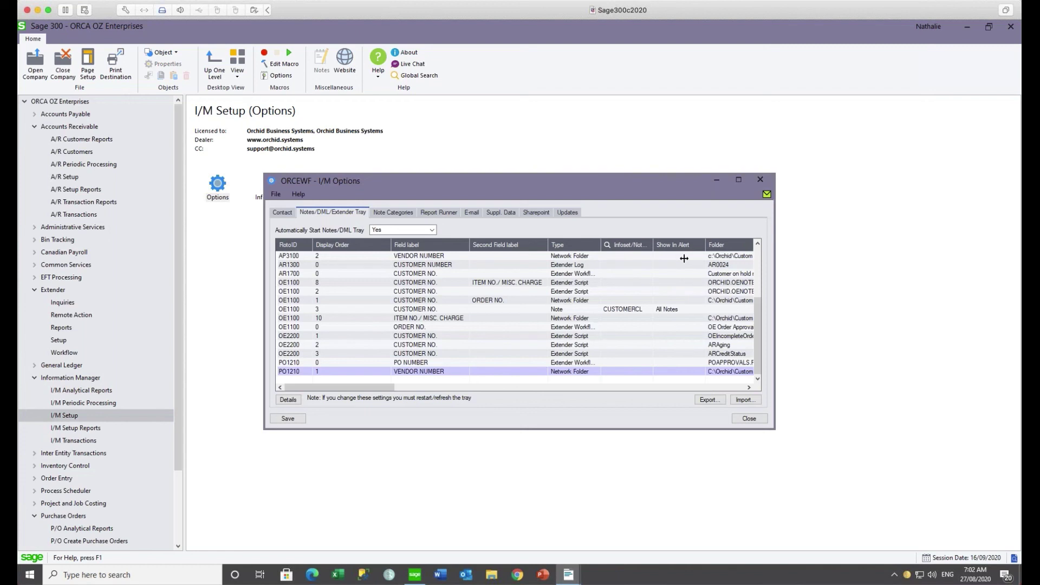
pyautogui.click(370, 274)
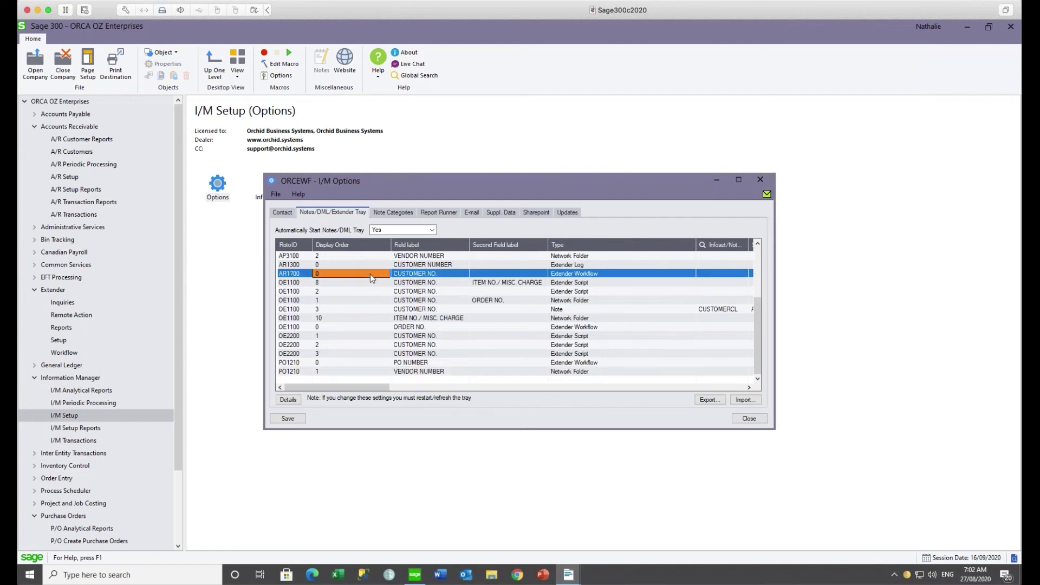
pyautogui.click(287, 399)
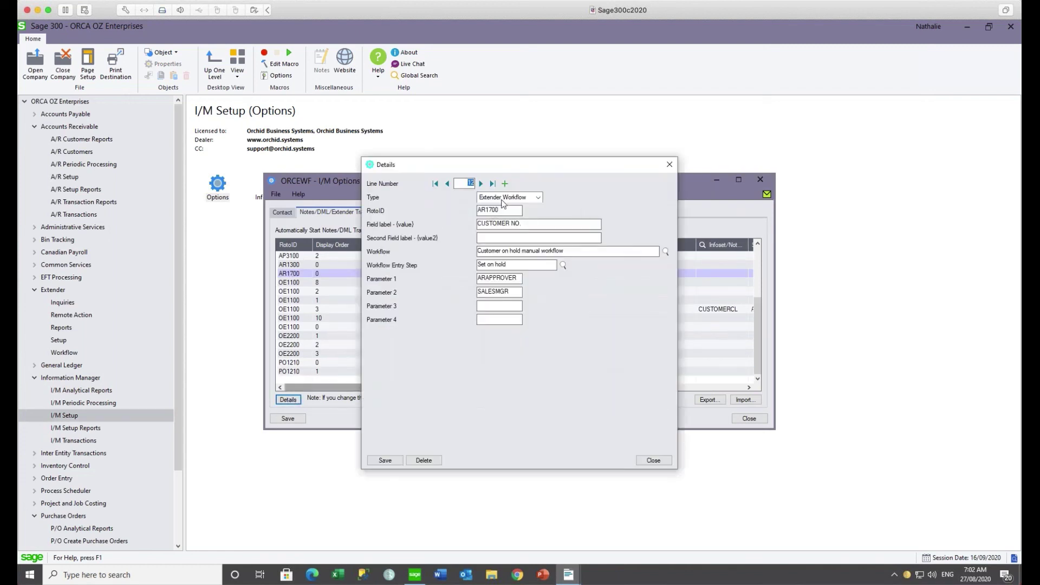
pyautogui.click(538, 199)
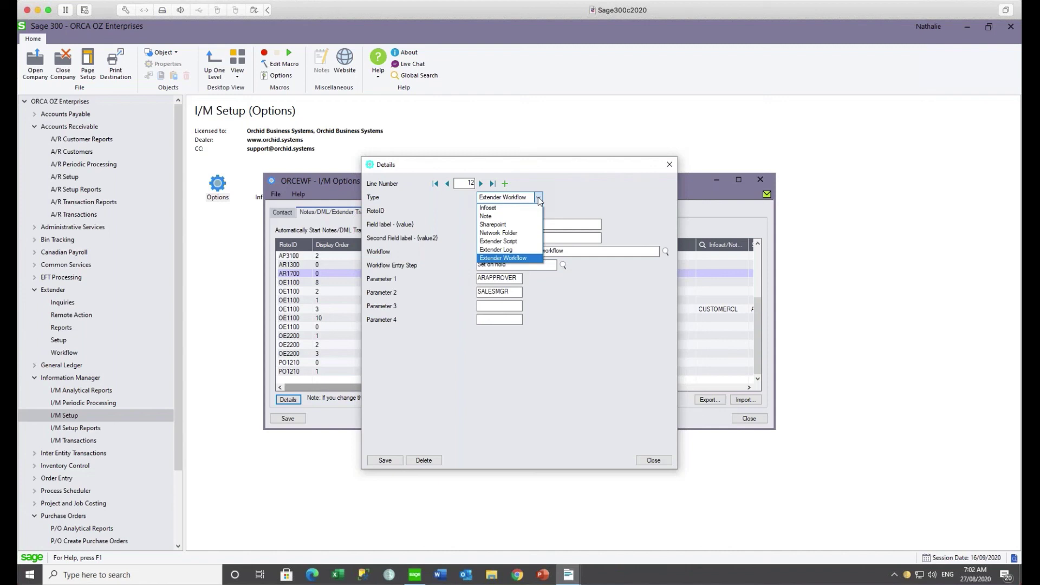
pyautogui.click(518, 258)
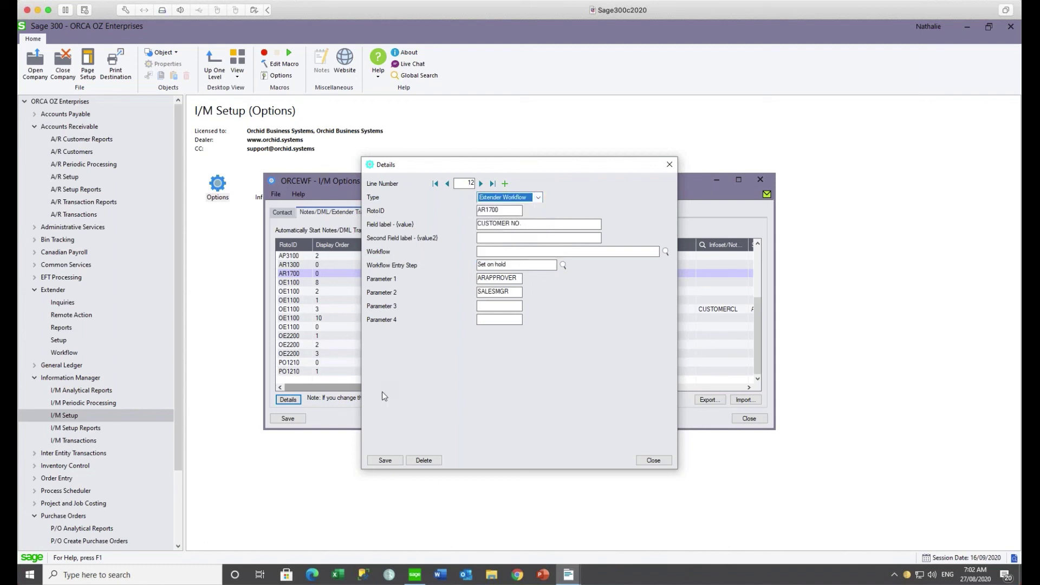
# Step: Return to the AR1700 entry, review its Field label, Workflow and Entry Step, then close
pyautogui.click(483, 184)
pyautogui.click(531, 334)
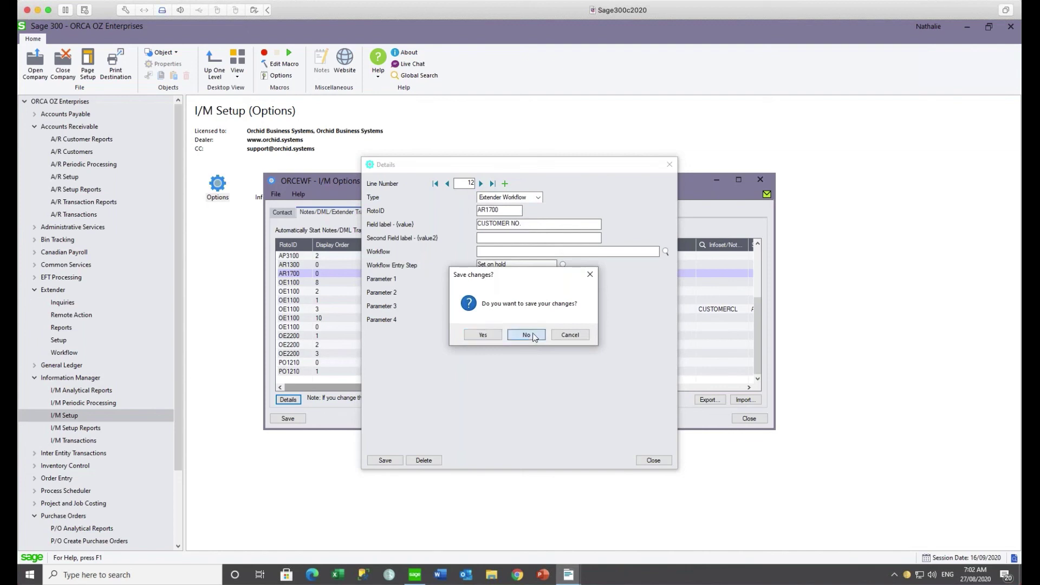
pyautogui.click(447, 184)
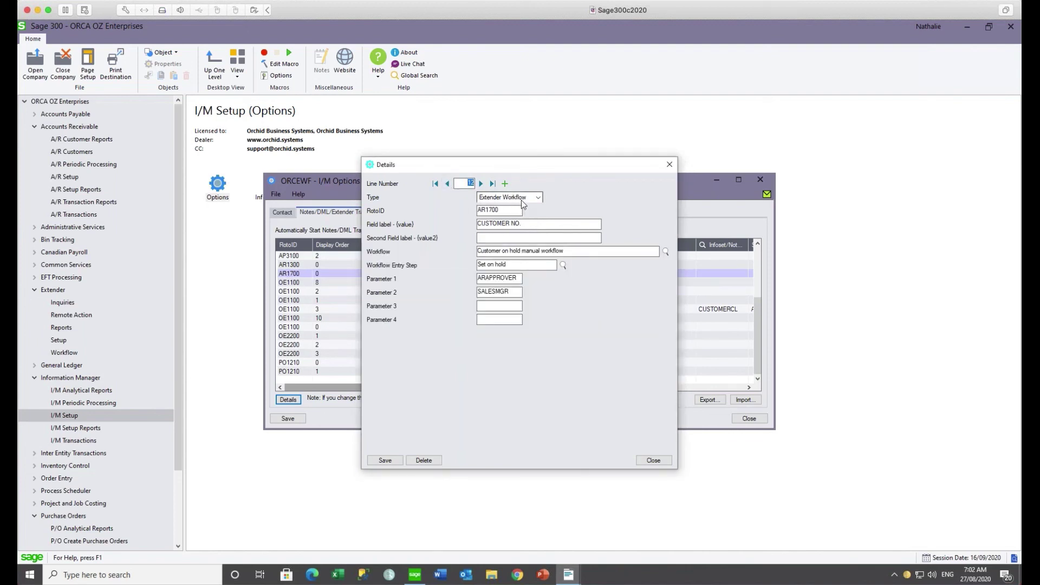
pyautogui.press('Tab')
pyautogui.press('Tab')
pyautogui.press('Tab')
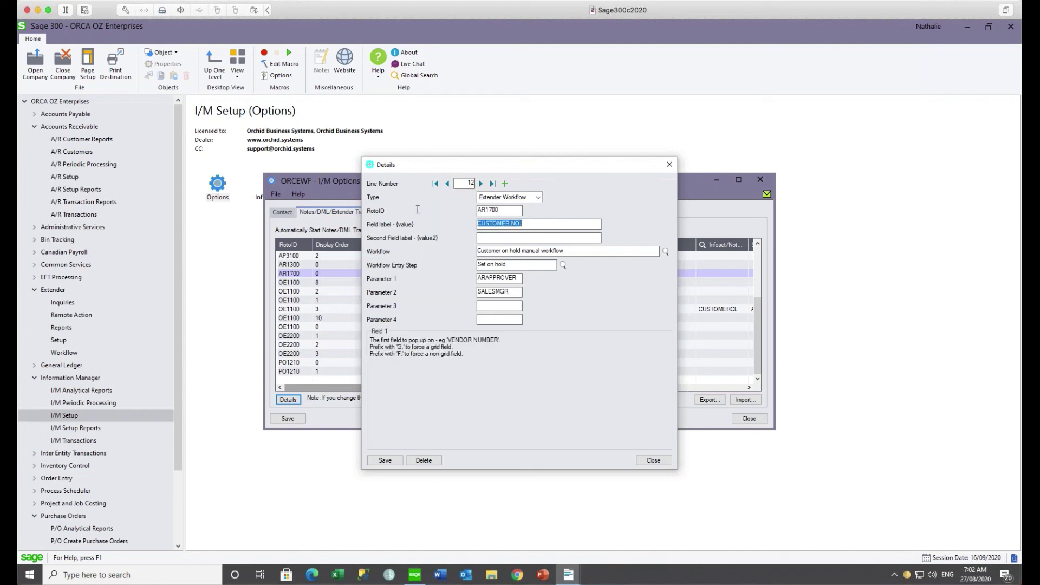
pyautogui.click(575, 251)
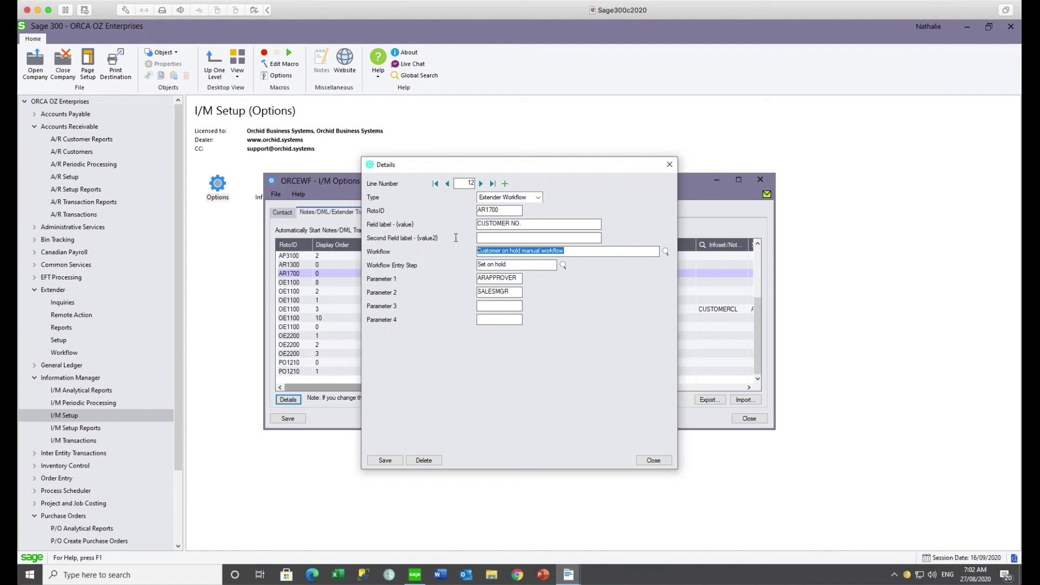
pyautogui.click(520, 265)
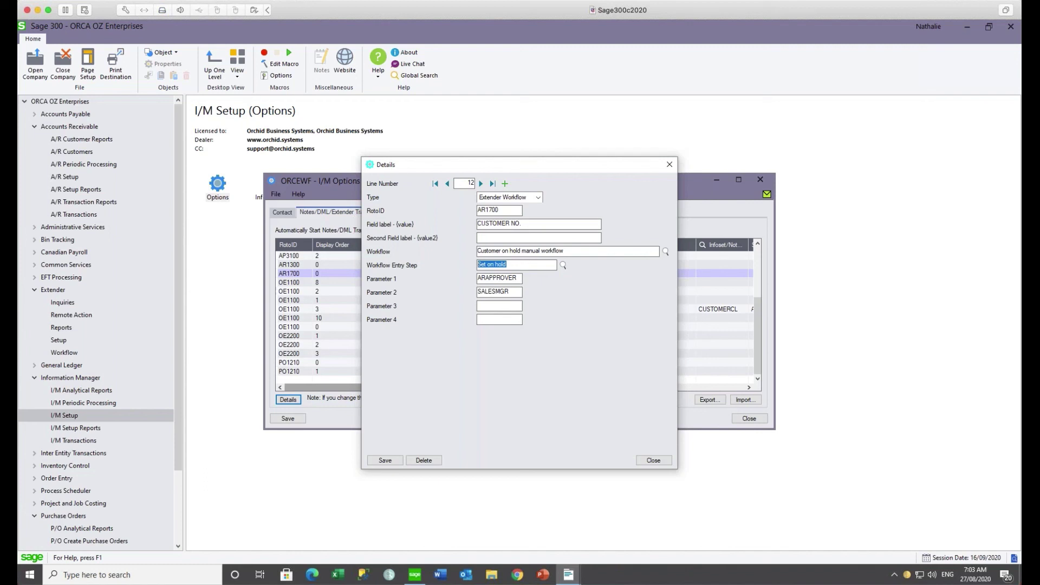
pyautogui.click(648, 461)
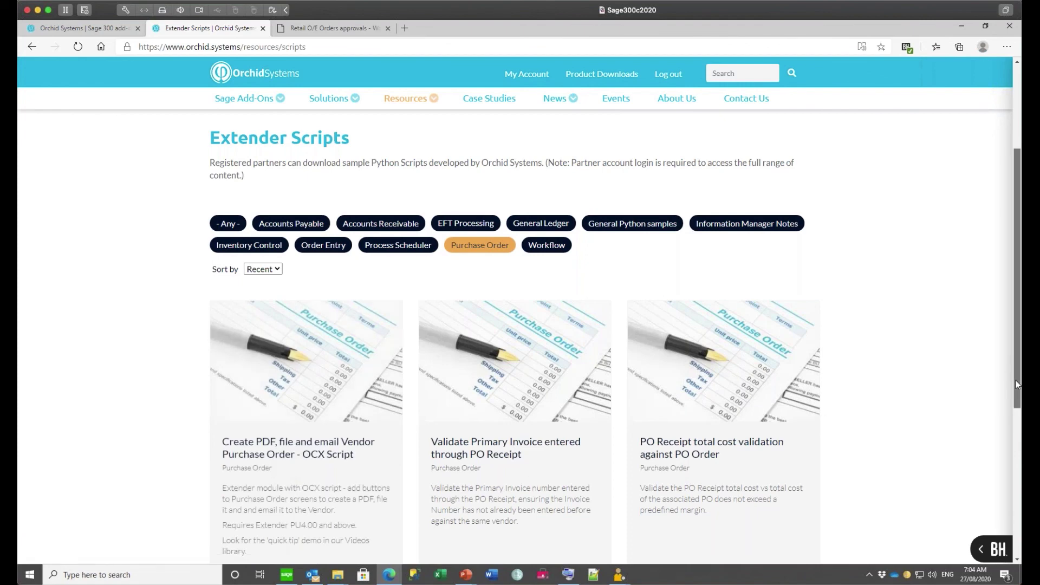
# Step: Scroll through the Purchase Order Extender Script cards and back to the top
pyautogui.scroll(-2, 1017, 420)
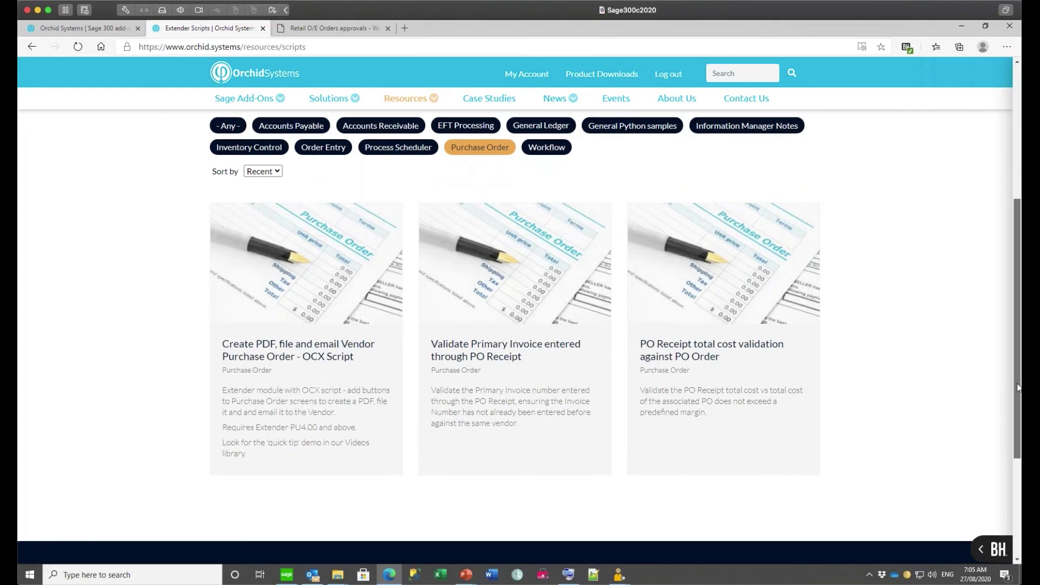
pyautogui.scroll(5, 791, 206)
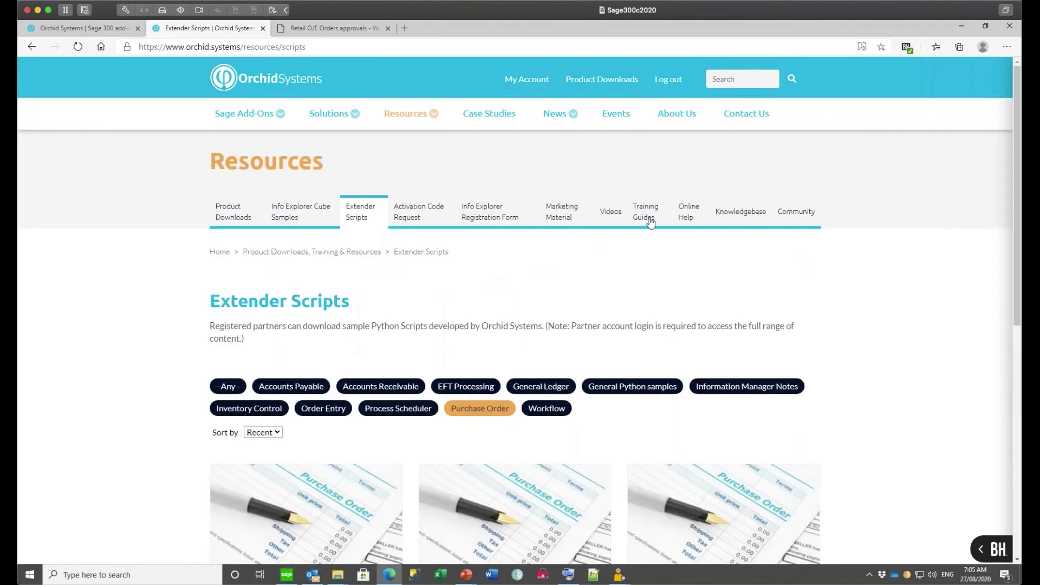
# Step: Go from the Video Library to the Extender Developer product page and scroll to its demo video
pyautogui.click(611, 215)
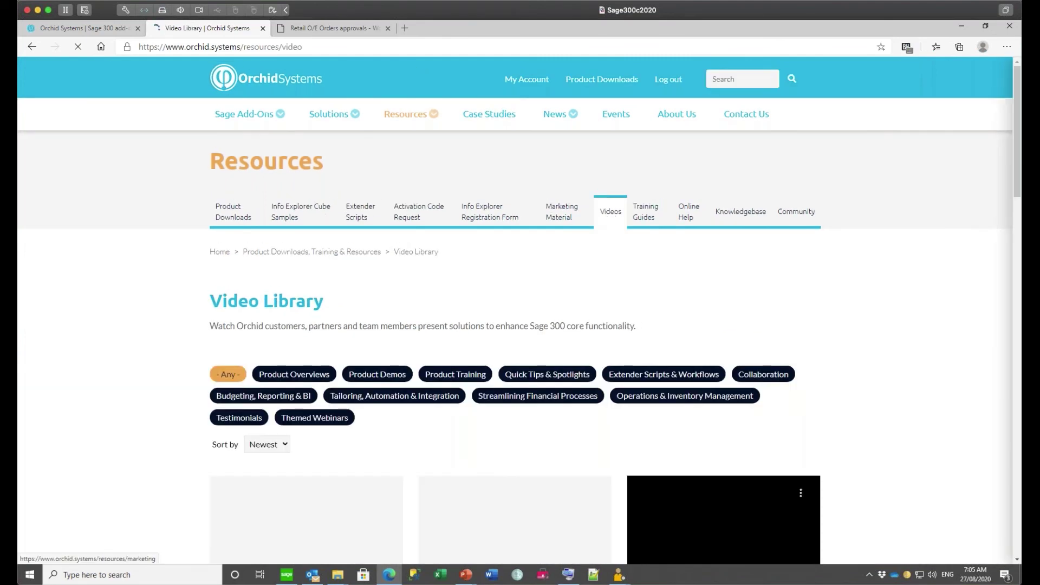
pyautogui.moveTo(245, 114)
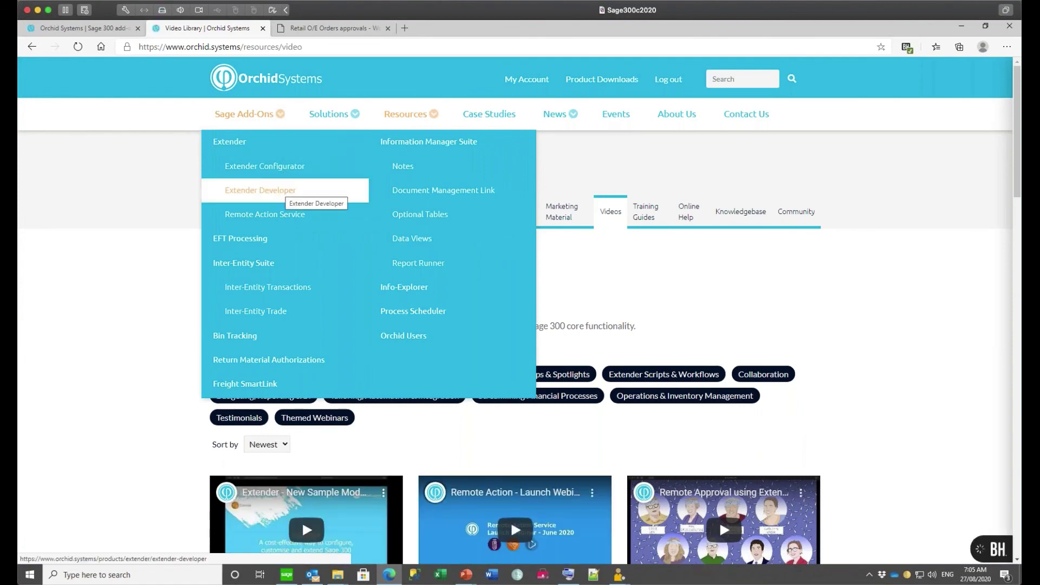
pyautogui.click(284, 191)
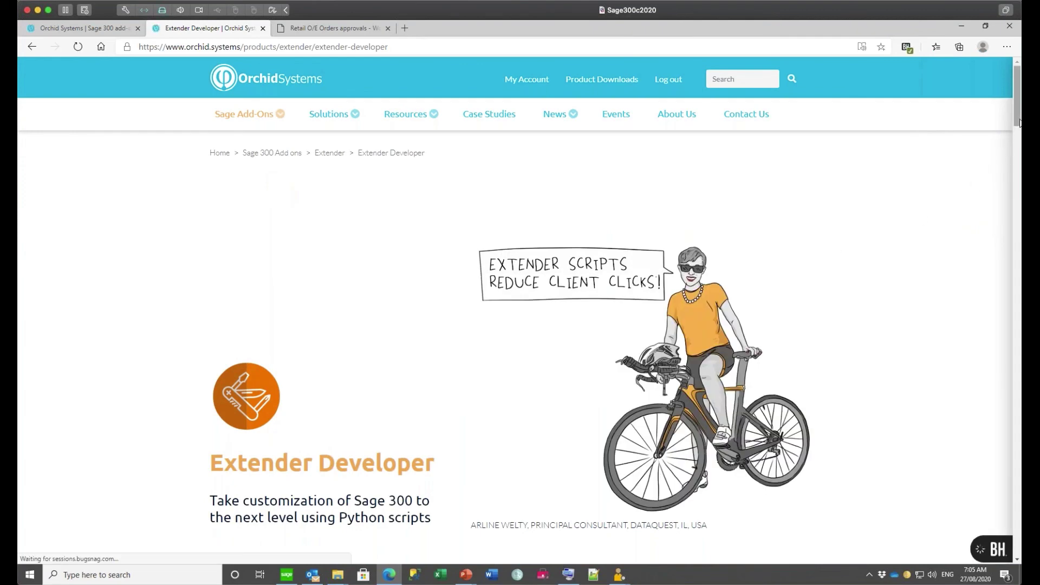
pyautogui.scroll(-3, 1019, 136)
pyautogui.moveTo(1019, 150); pyautogui.dragTo(1021, 336)
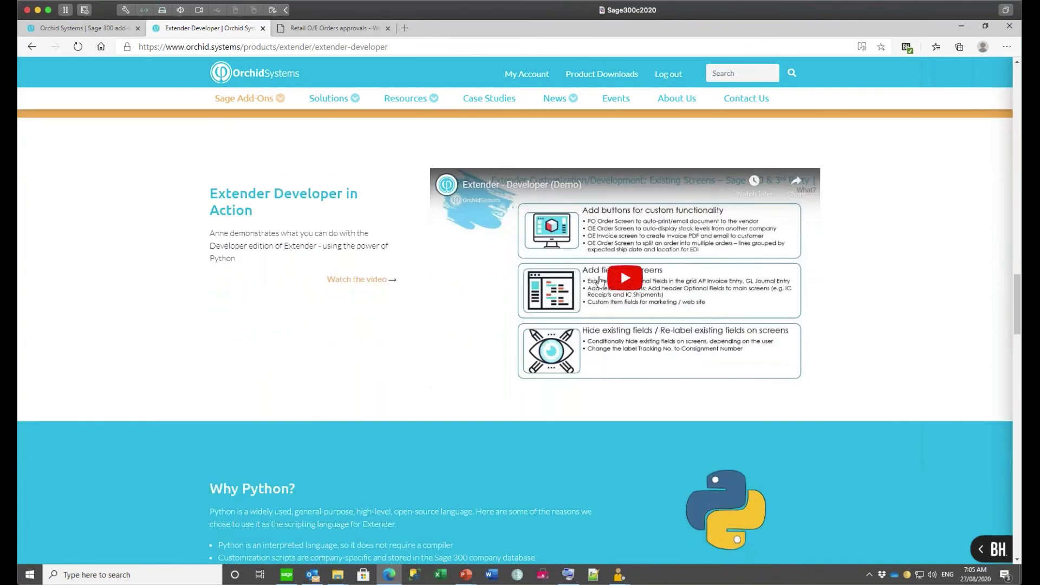